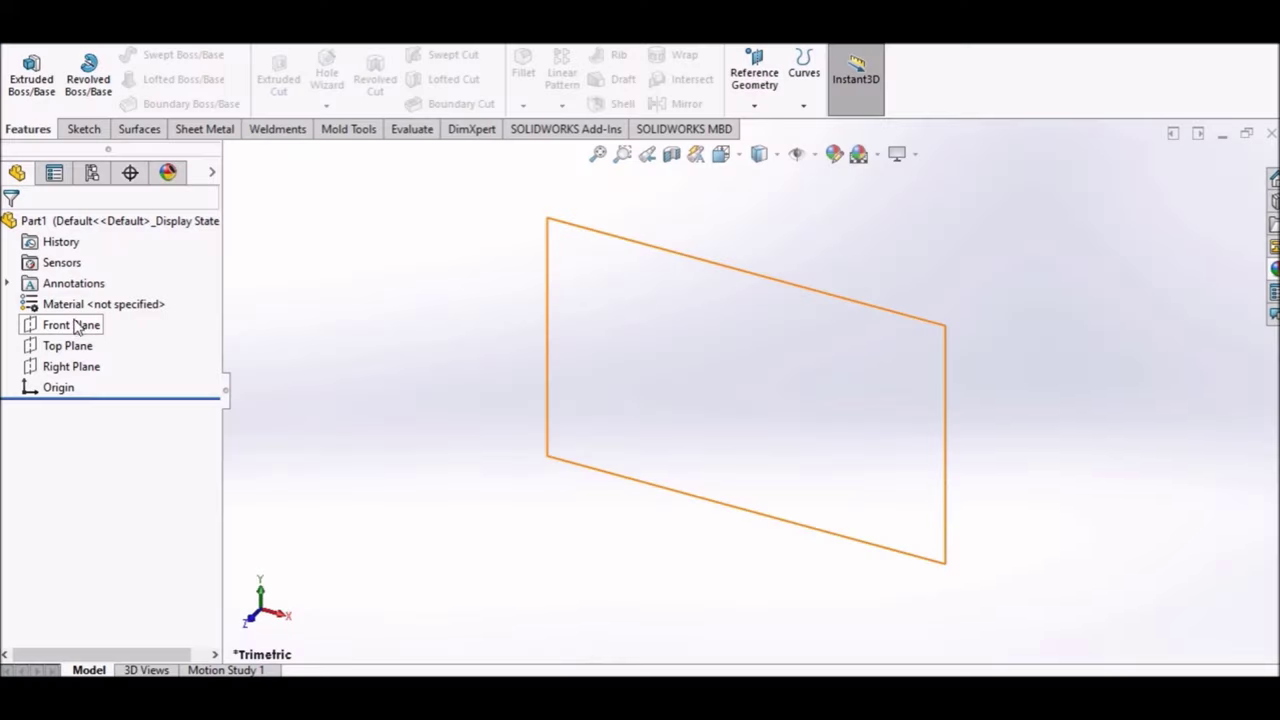
# - Select the Front Plane of Part1 as the sketch plane
pyautogui.click(74, 324)
# - Sketch a circle centred on the origin and dimension it to 60 mm diameter
pyautogui.click(91, 294)
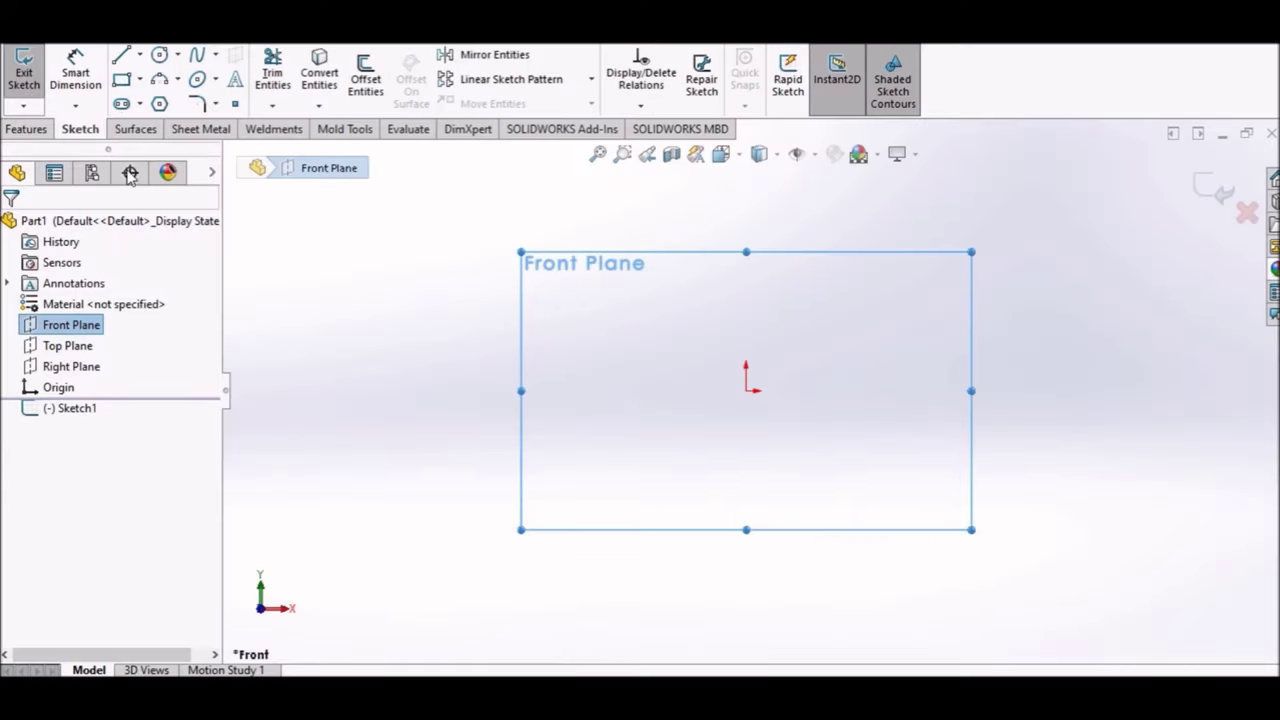
pyautogui.click(159, 58)
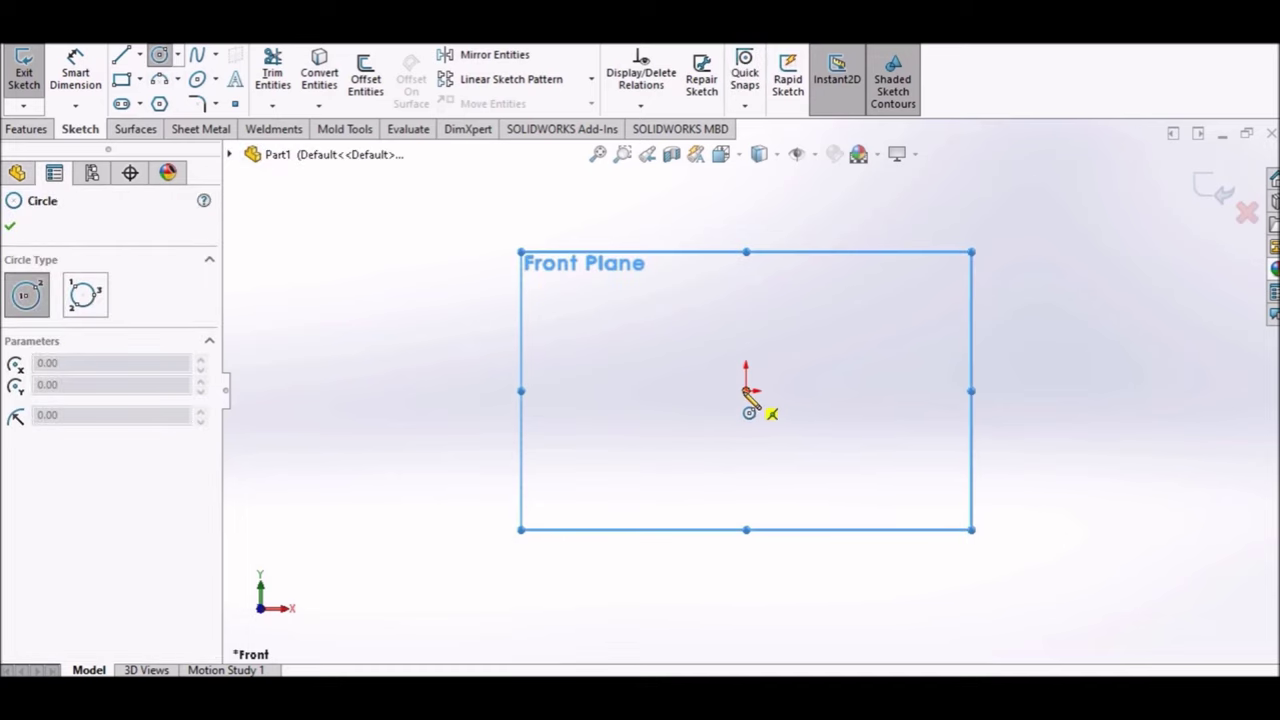
pyautogui.click(746, 390)
pyautogui.click(845, 527)
pyautogui.rightClick(430, 234)
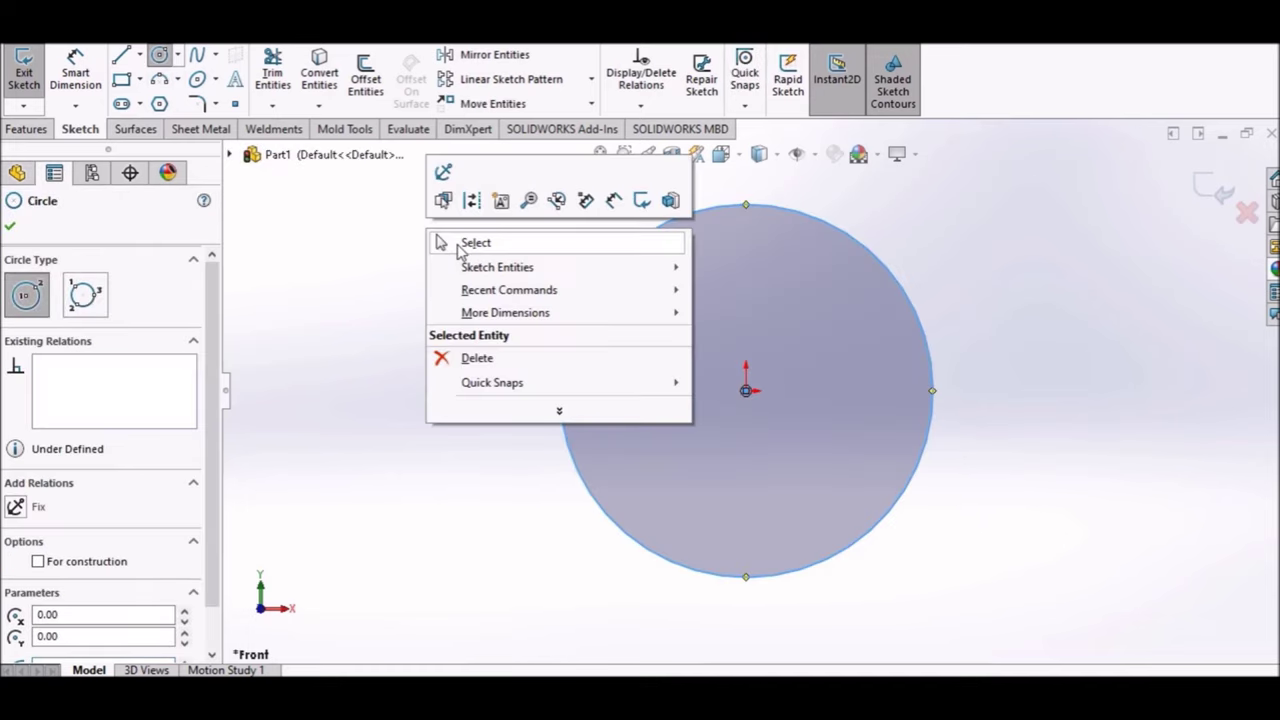
pyautogui.click(459, 244)
pyautogui.click(74, 58)
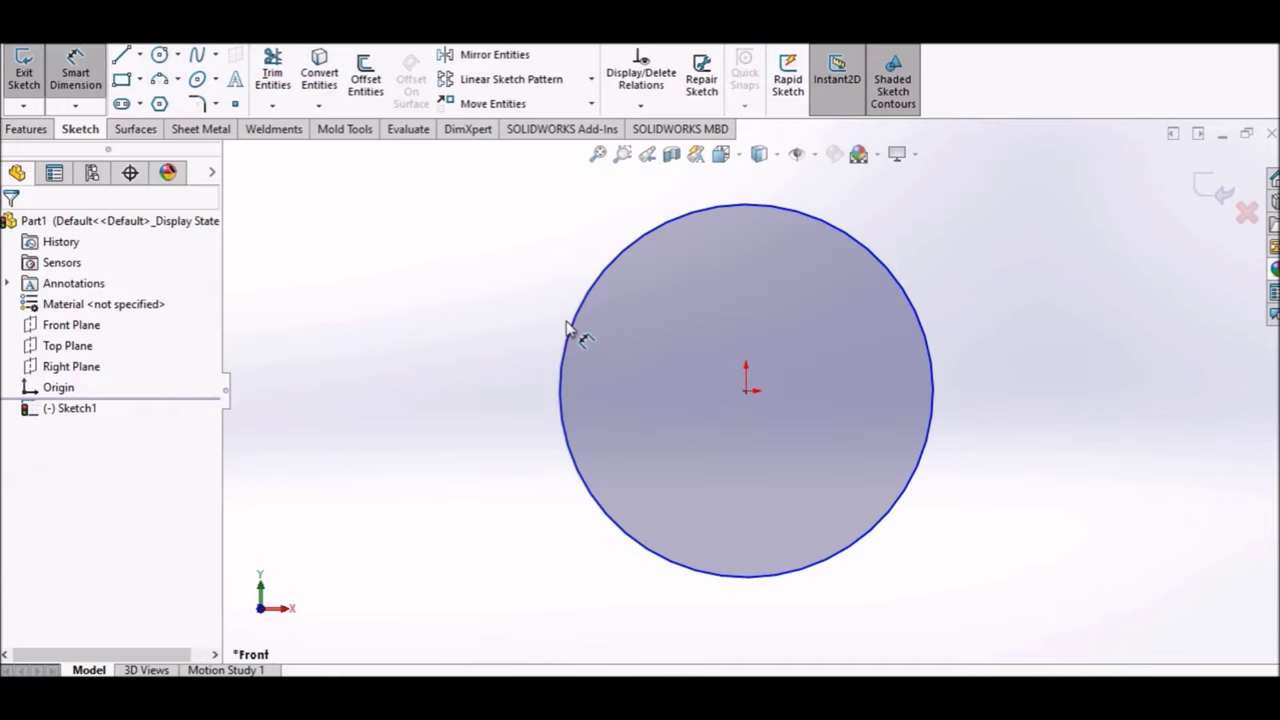
pyautogui.click(569, 337)
pyautogui.click(520, 405)
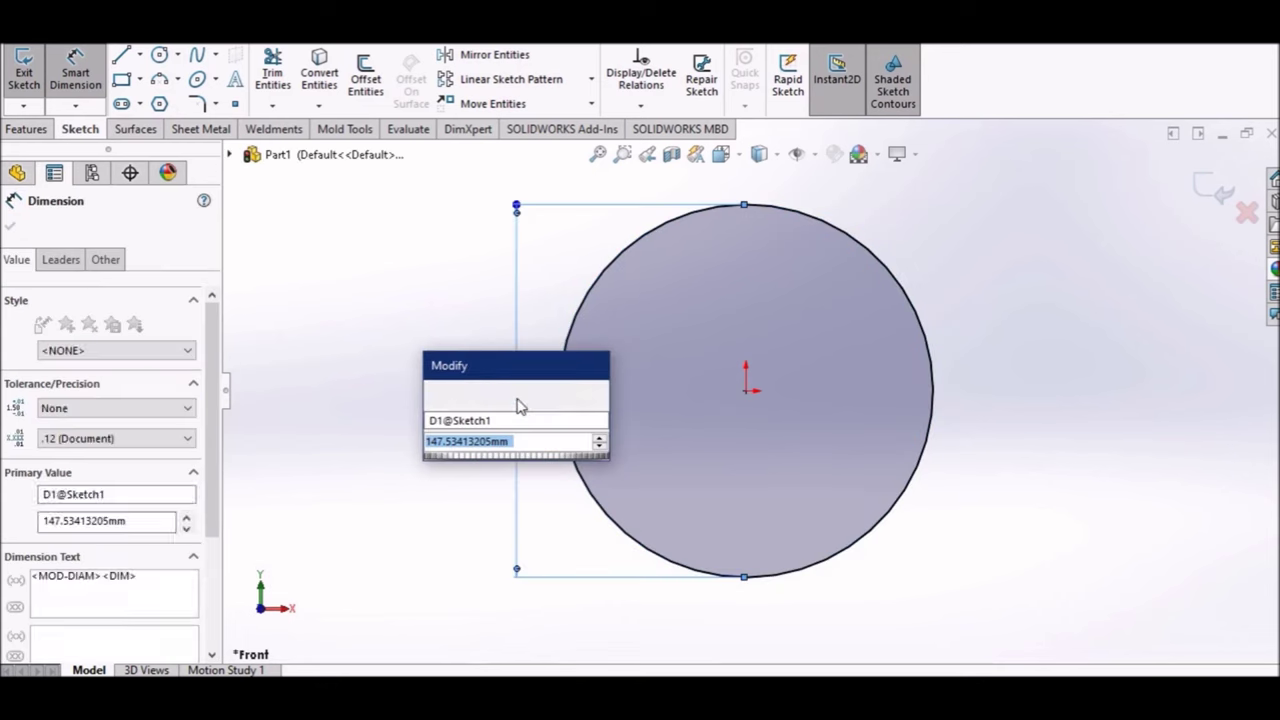
pyautogui.write('60')
pyautogui.press('Return')
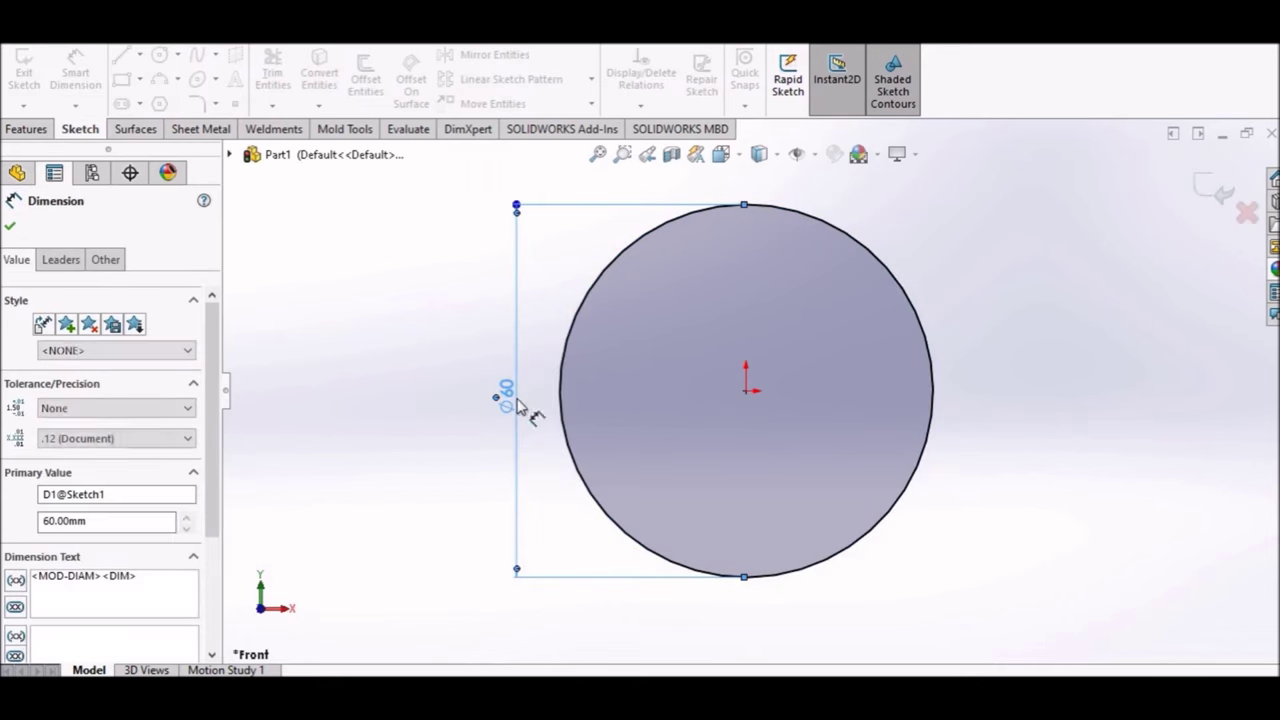
pyautogui.click(11, 226)
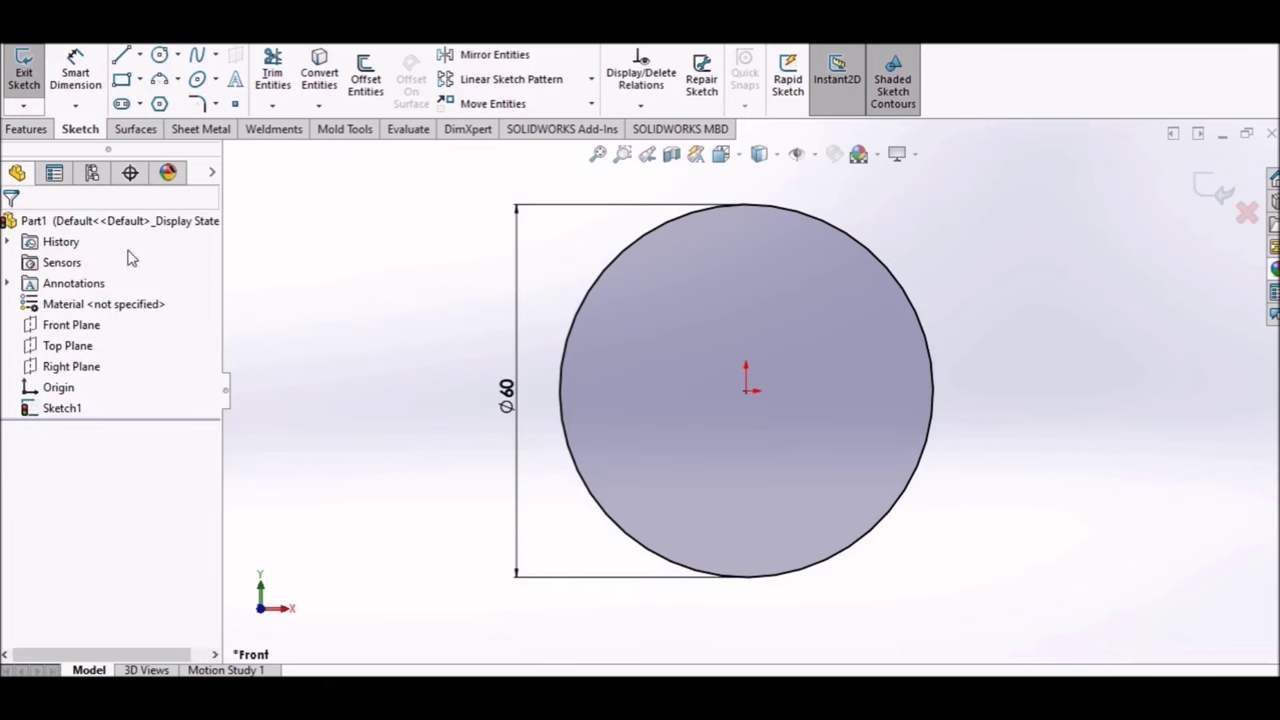
# - Extrude the circle Mid Plane to 15 mm as Boss-Extrude1
pyautogui.click(26, 129)
pyautogui.click(31, 75)
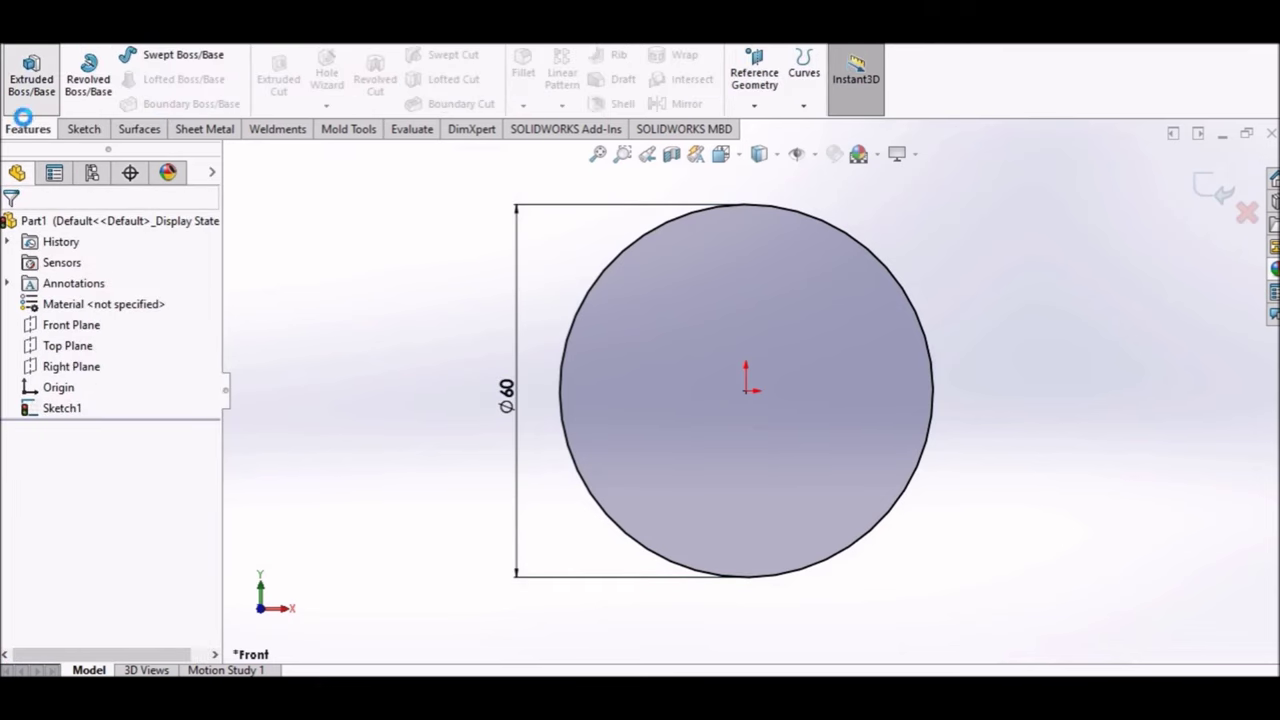
pyautogui.click(120, 342)
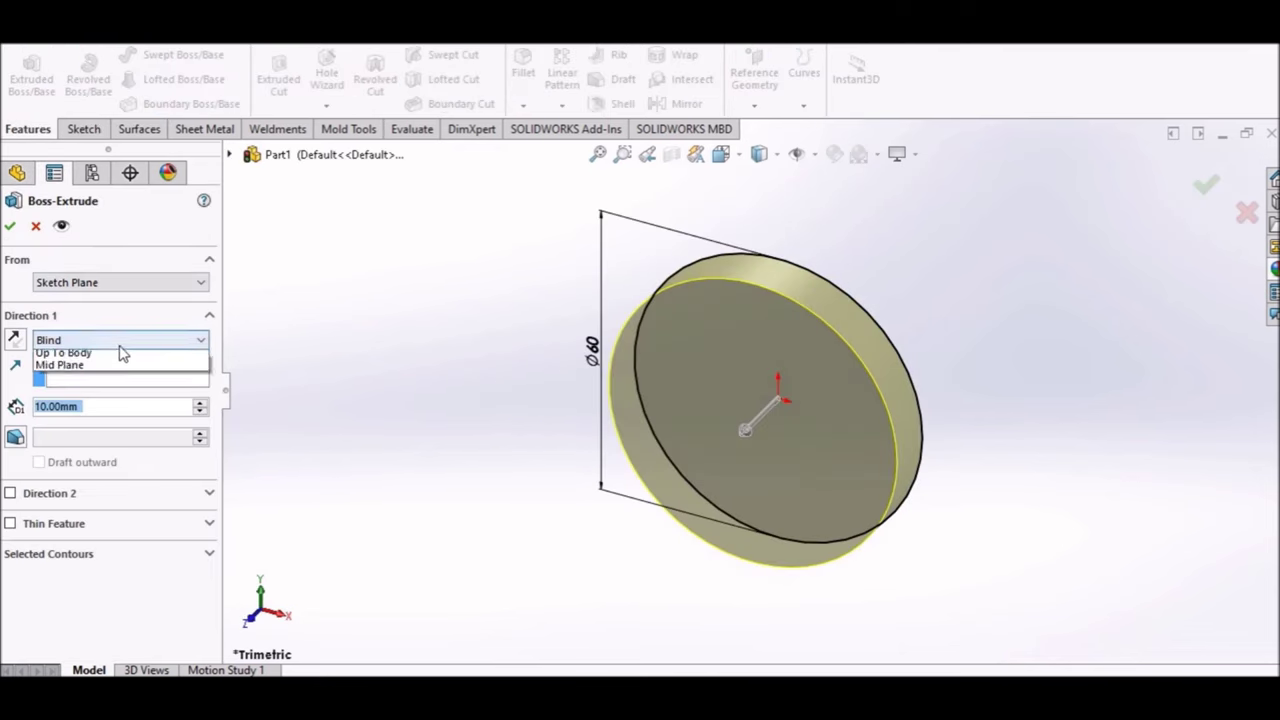
pyautogui.click(96, 420)
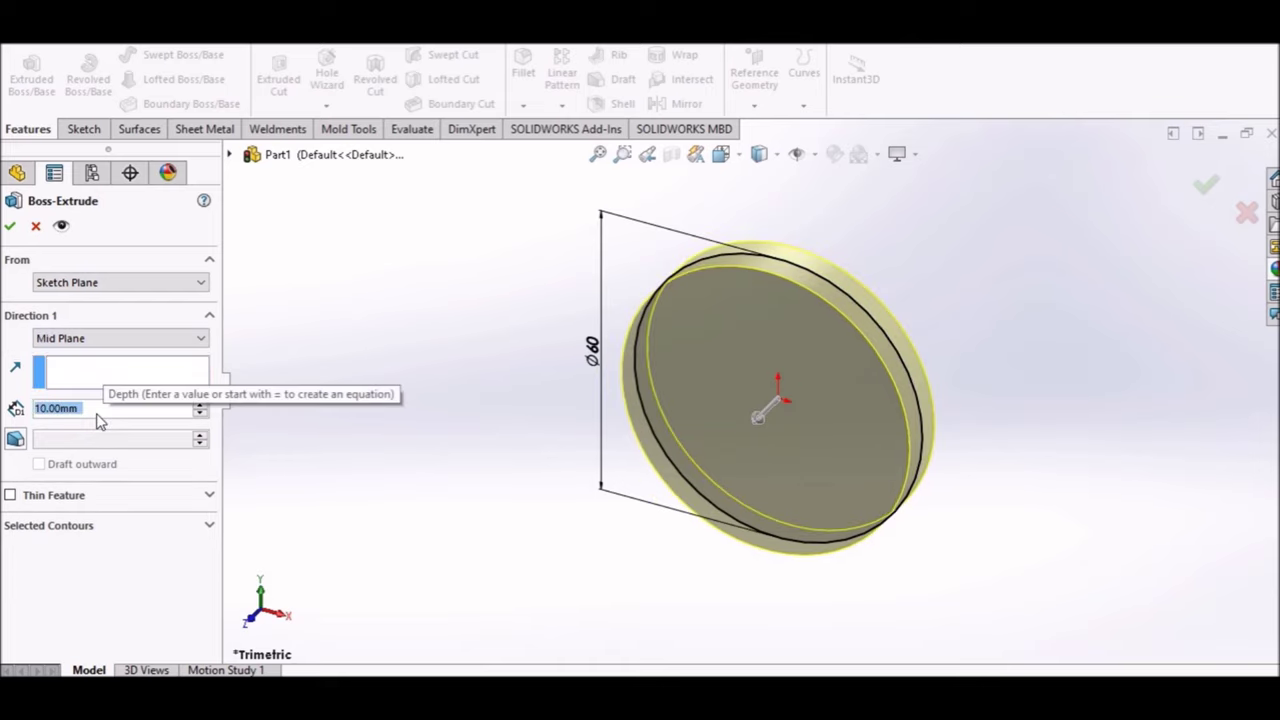
pyautogui.write('15')
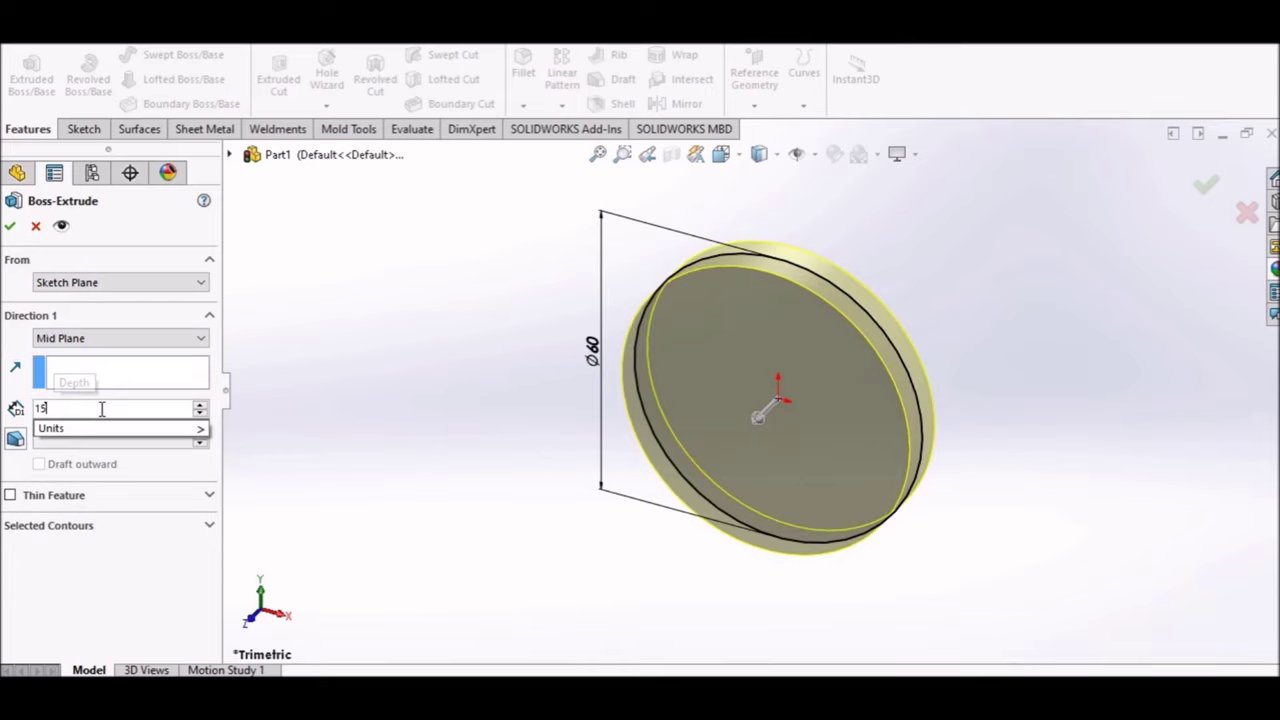
pyautogui.press('Return')
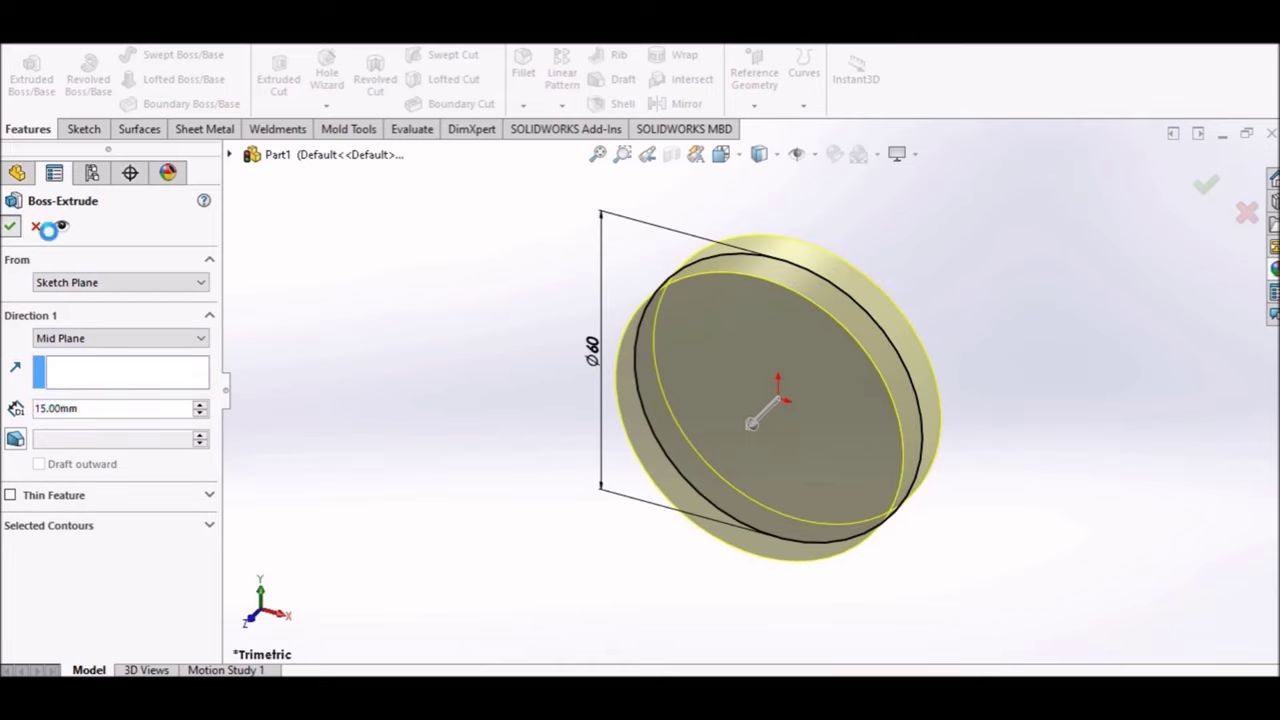
pyautogui.click(9, 226)
# - Open a sketch on the disc's front face, viewed straight on
pyautogui.click(721, 155)
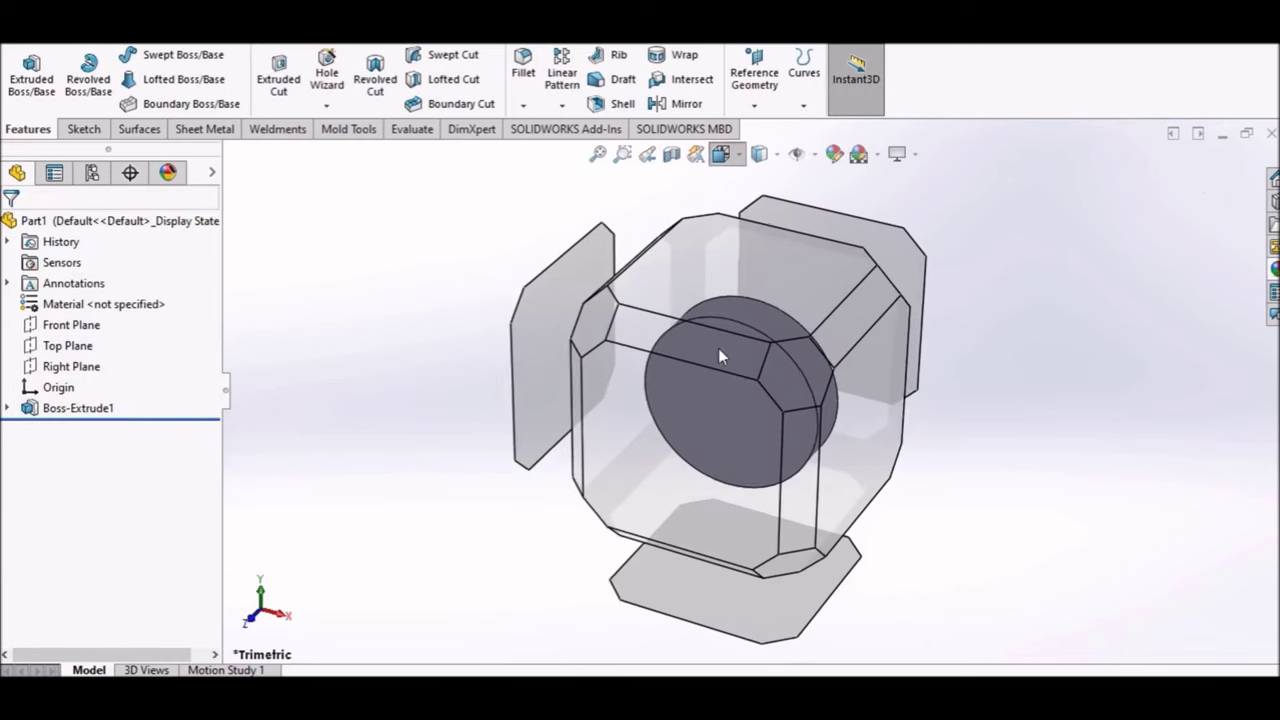
pyautogui.click(720, 417)
pyautogui.rightClick(739, 402)
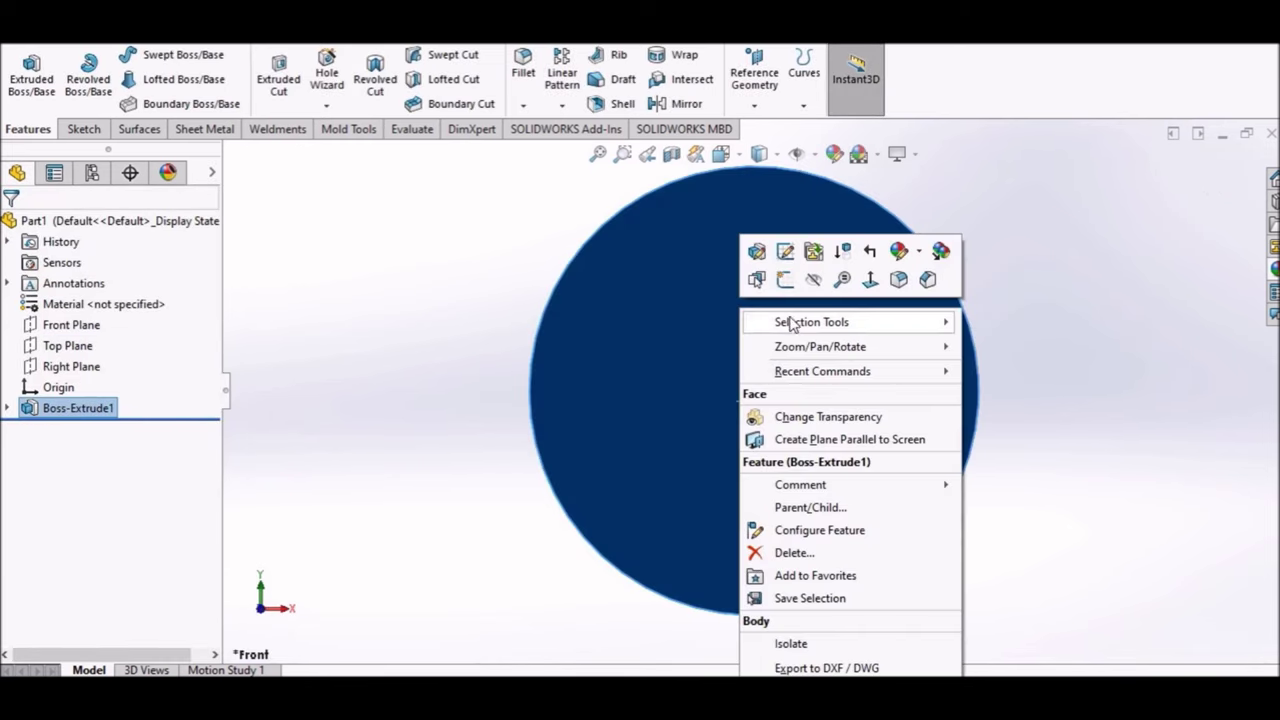
pyautogui.click(785, 279)
pyautogui.press('z')
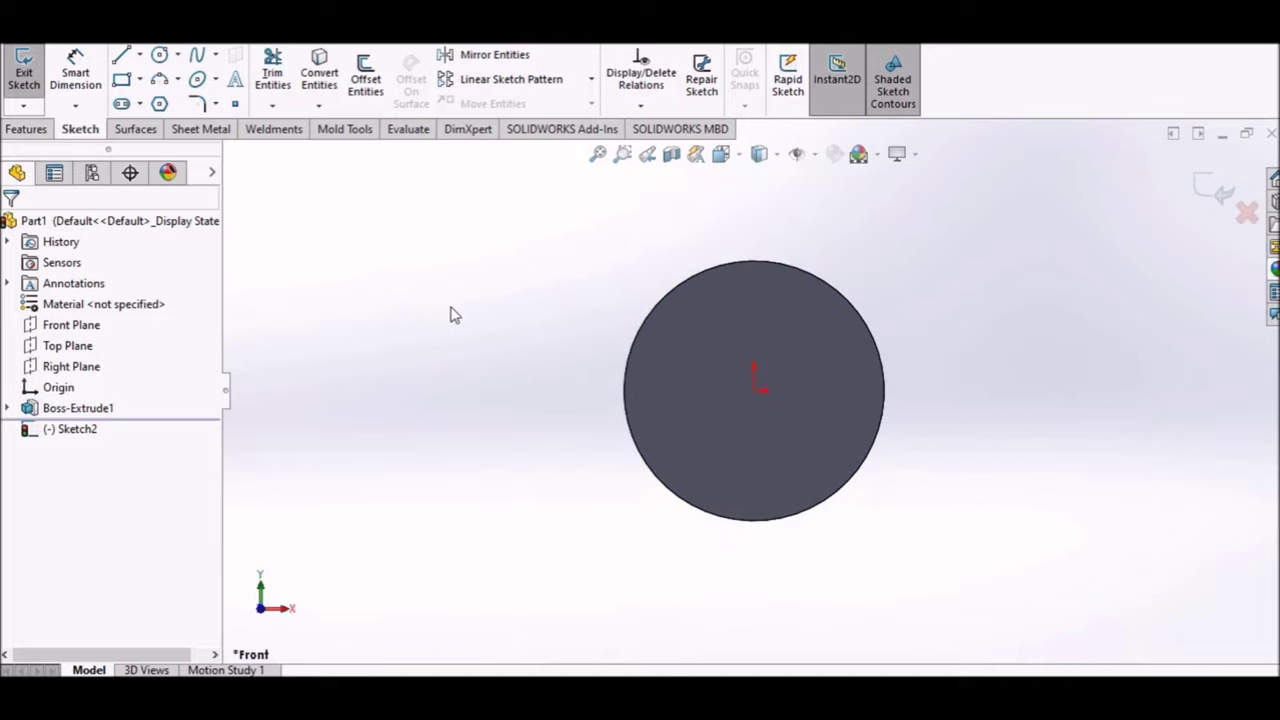
# - Draw a vertical centerline from the disc centre up past the rim
pyautogui.click(139, 55)
pyautogui.click(166, 100)
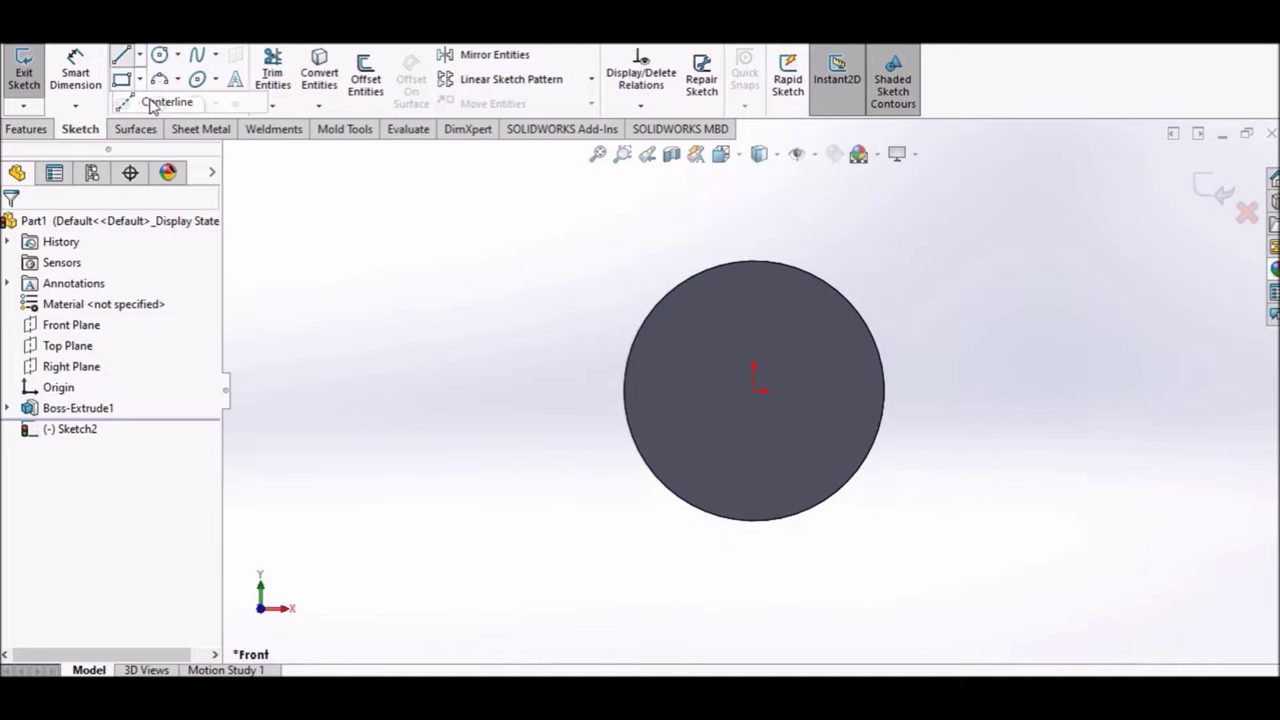
pyautogui.click(756, 391)
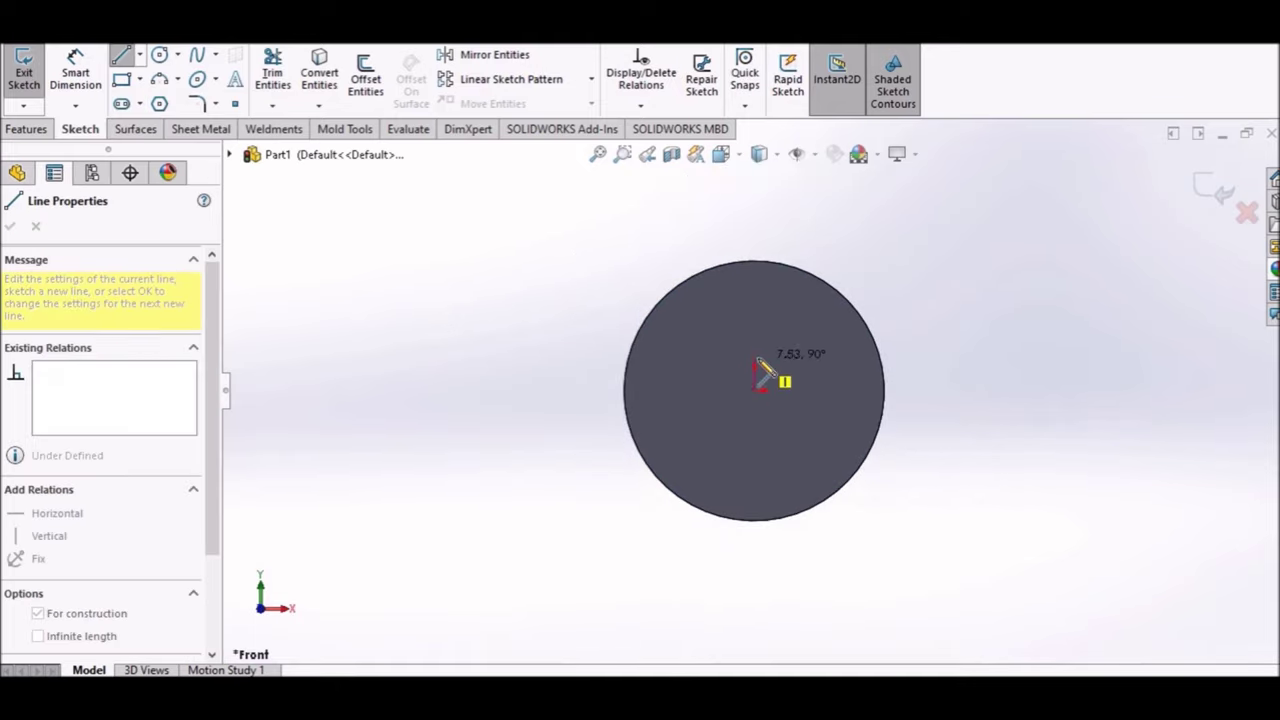
pyautogui.press('z')
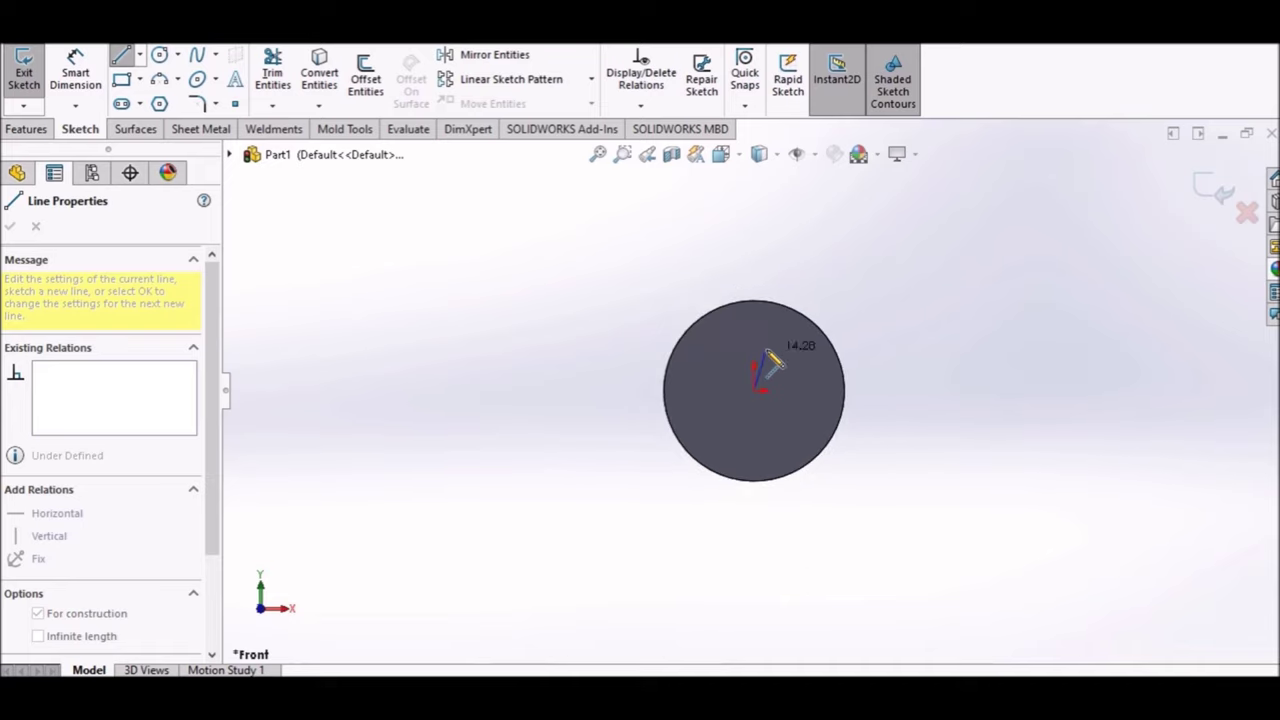
pyautogui.doubleClick(673, 265)
pyautogui.press('Escape')
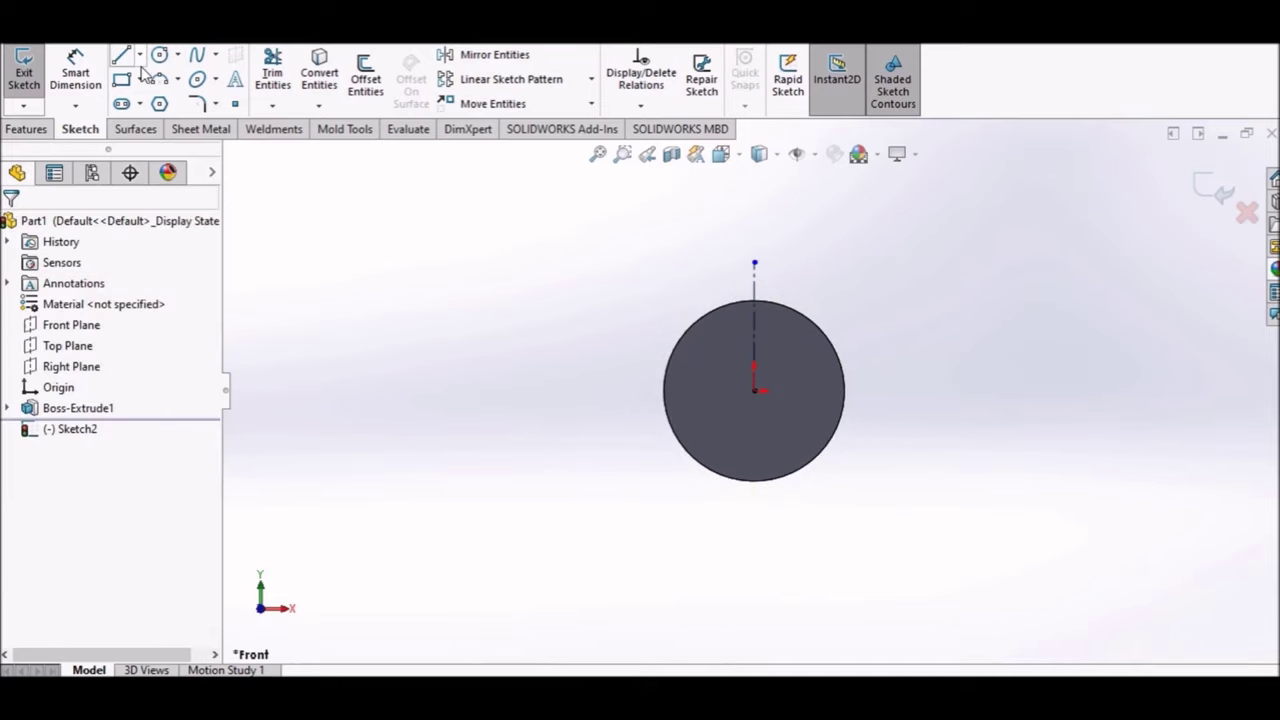
# - Draw a horizontal midpoint line centred on the centerline's top end
pyautogui.click(140, 55)
pyautogui.click(145, 121)
pyautogui.scroll(-3, 650, 250)
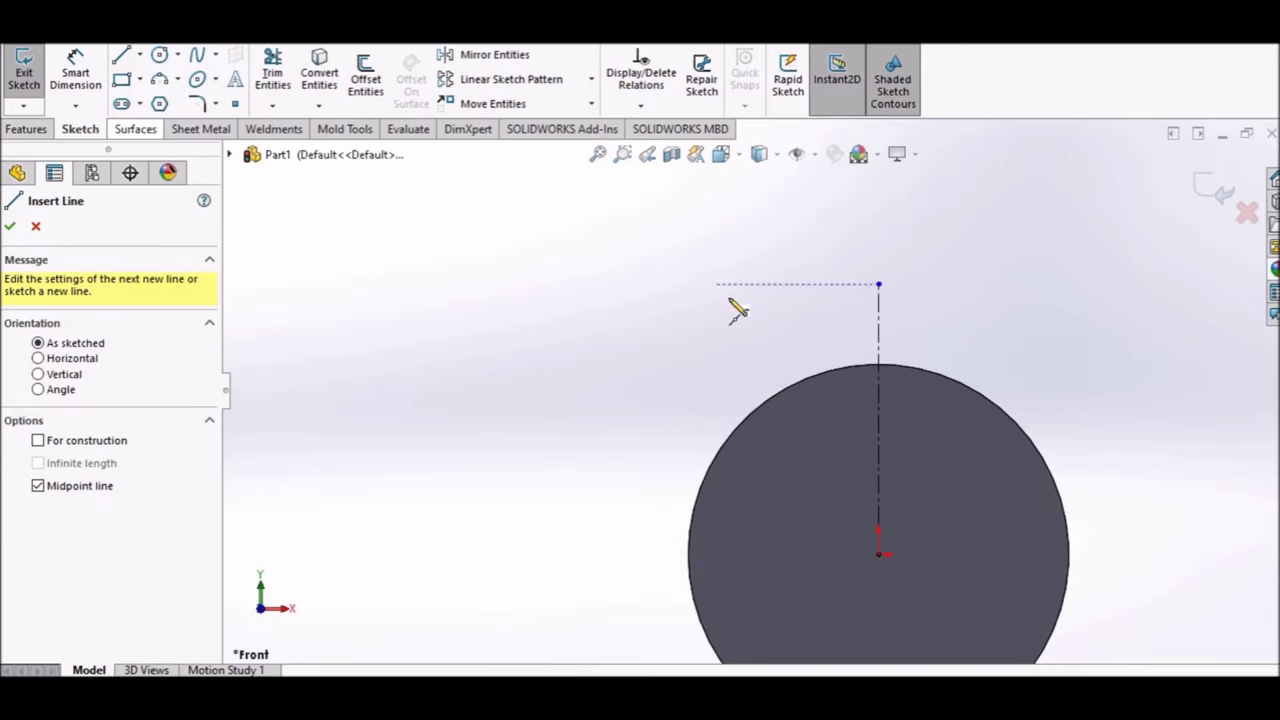
pyautogui.click(878, 285)
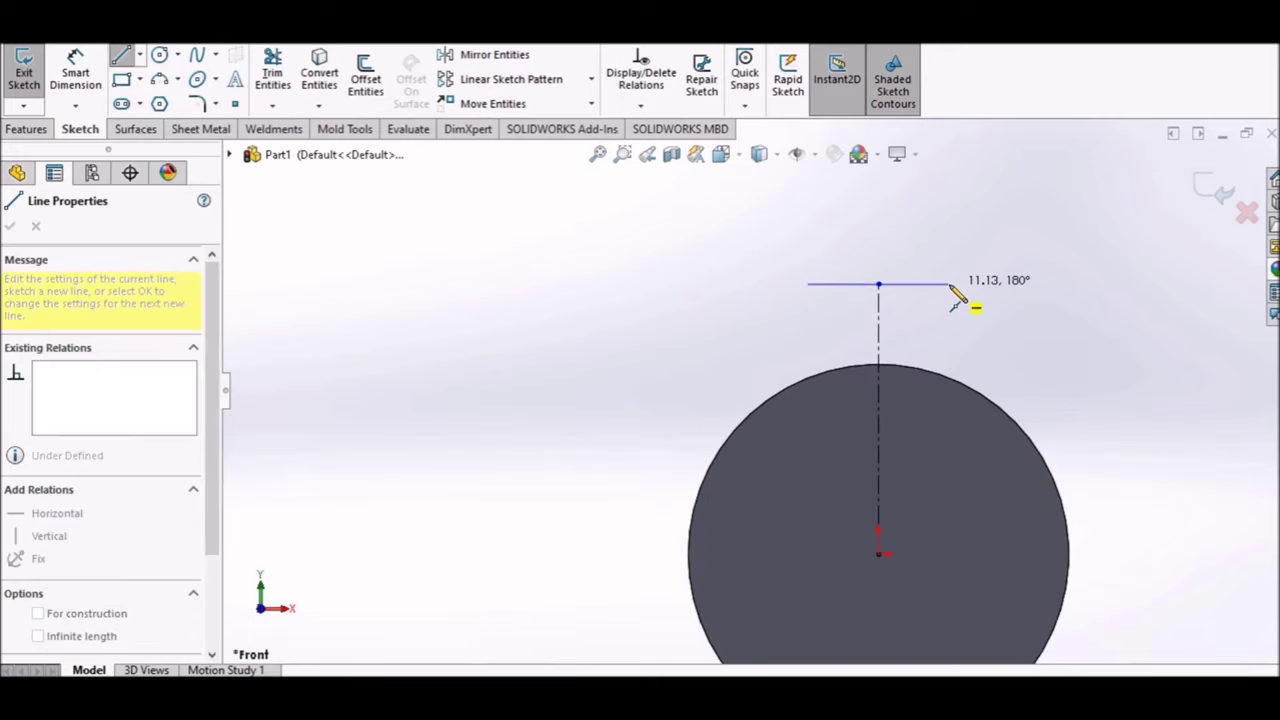
pyautogui.rightClick(722, 237)
pyautogui.click(722, 238)
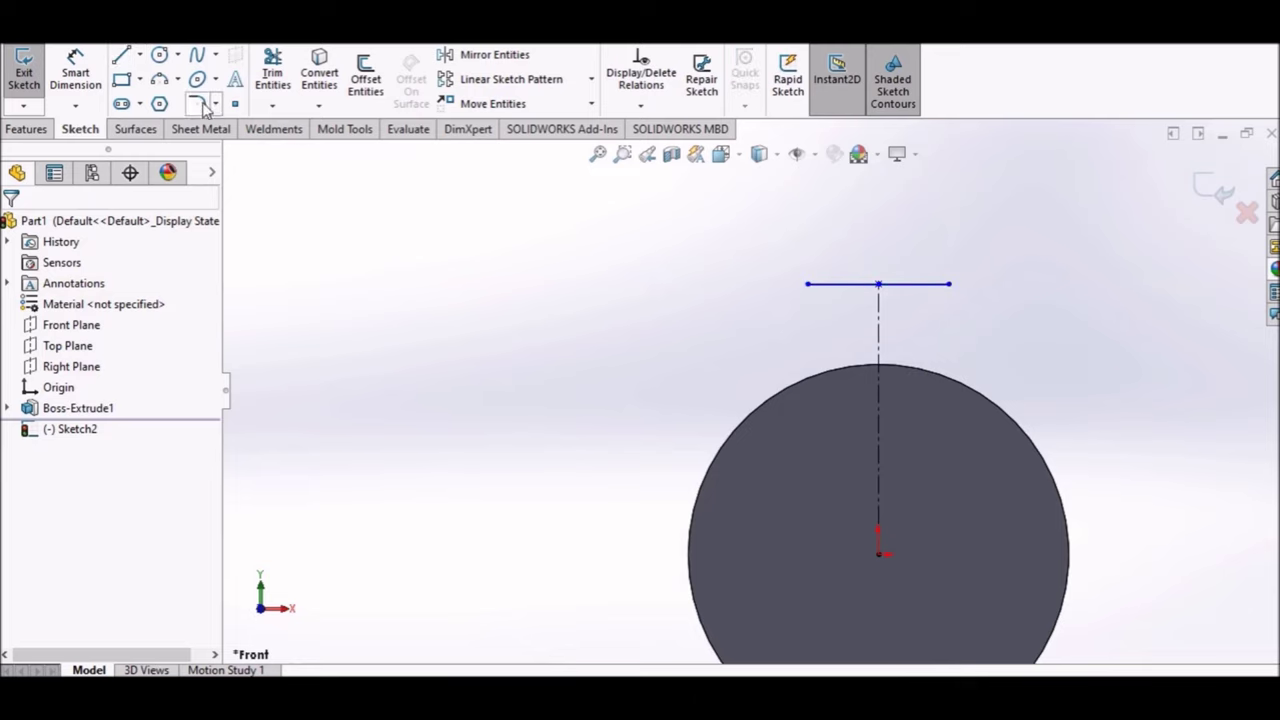
# - Draw a 3-point arc along the circle's top edge on either side of the centerline
pyautogui.click(178, 80)
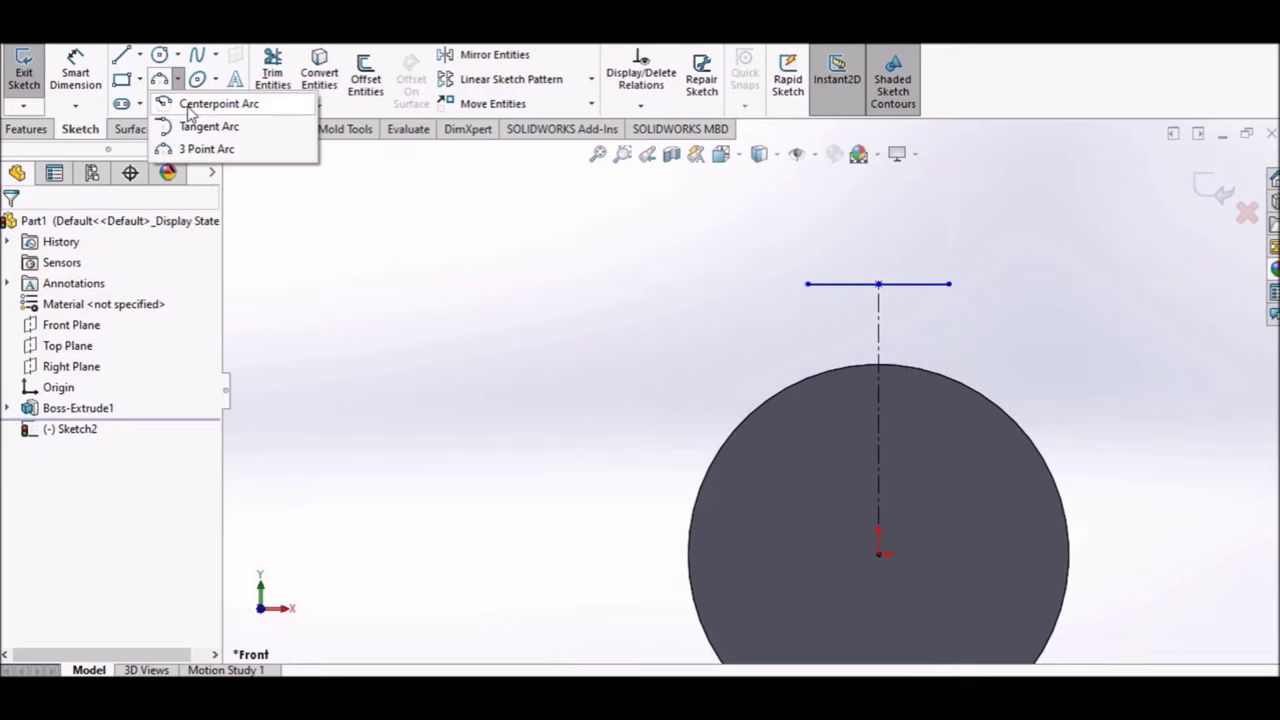
pyautogui.click(189, 104)
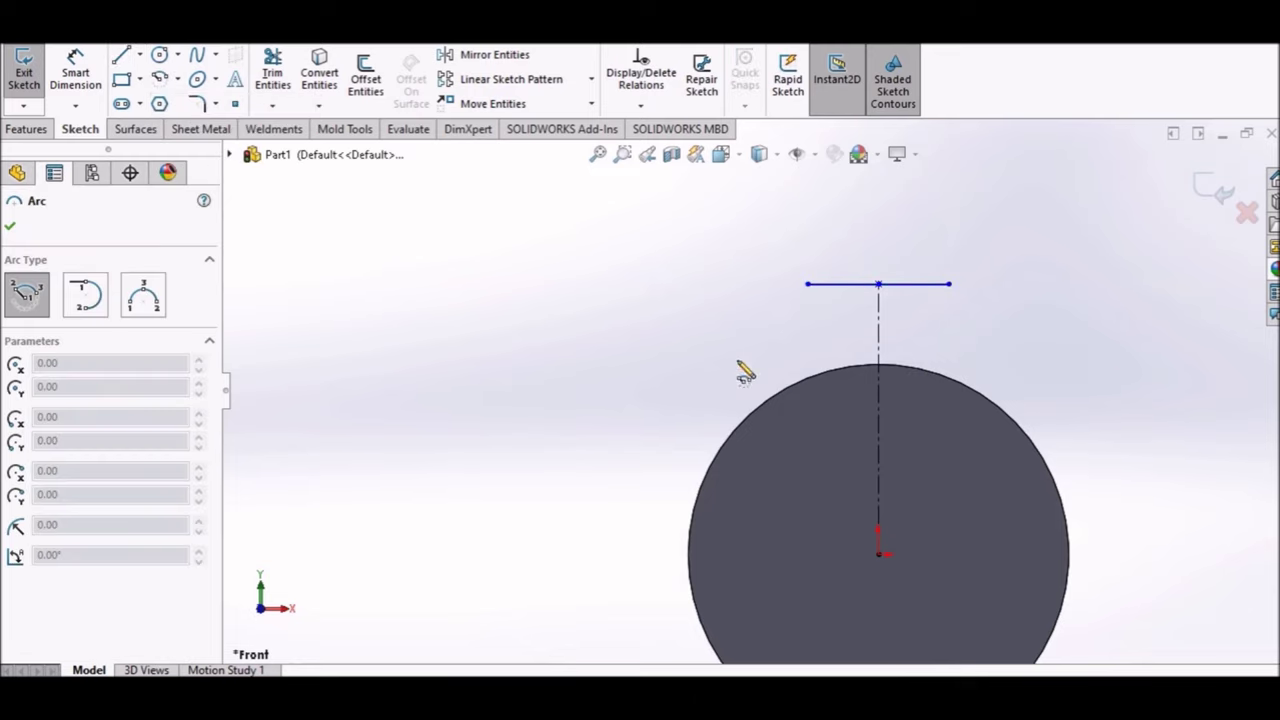
pyautogui.click(817, 376)
pyautogui.press('Escape')
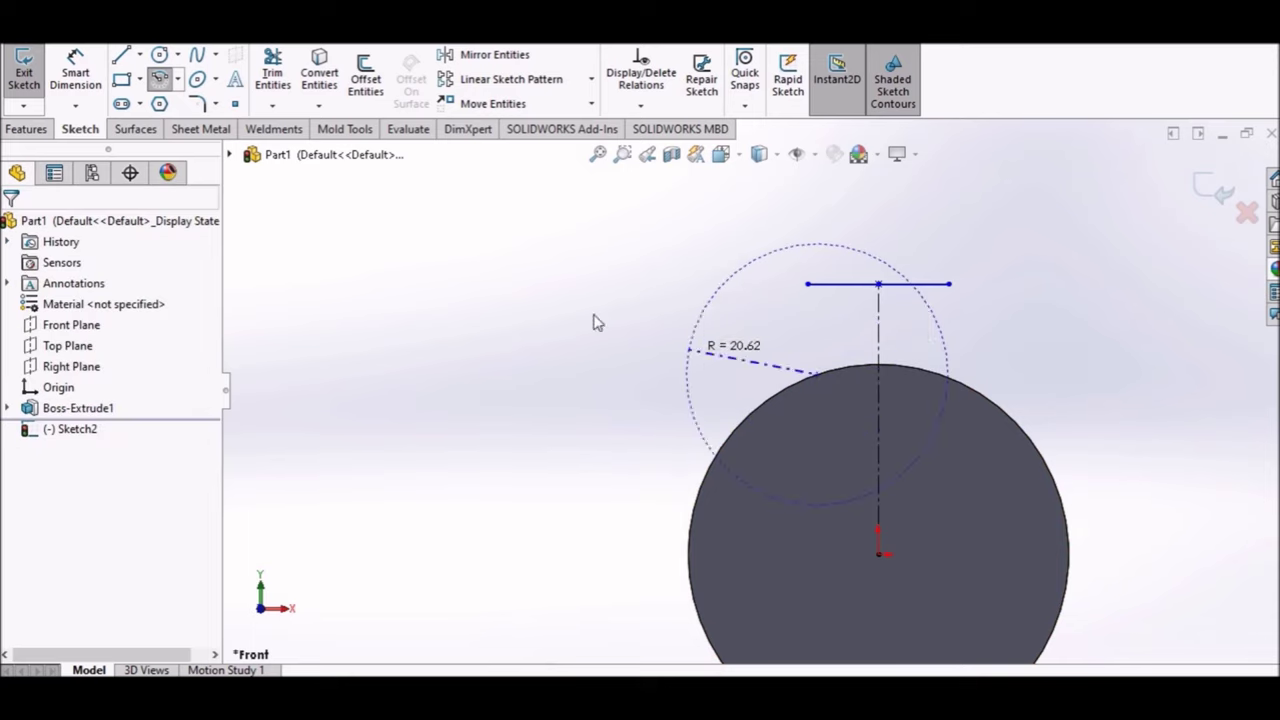
pyautogui.click(178, 80)
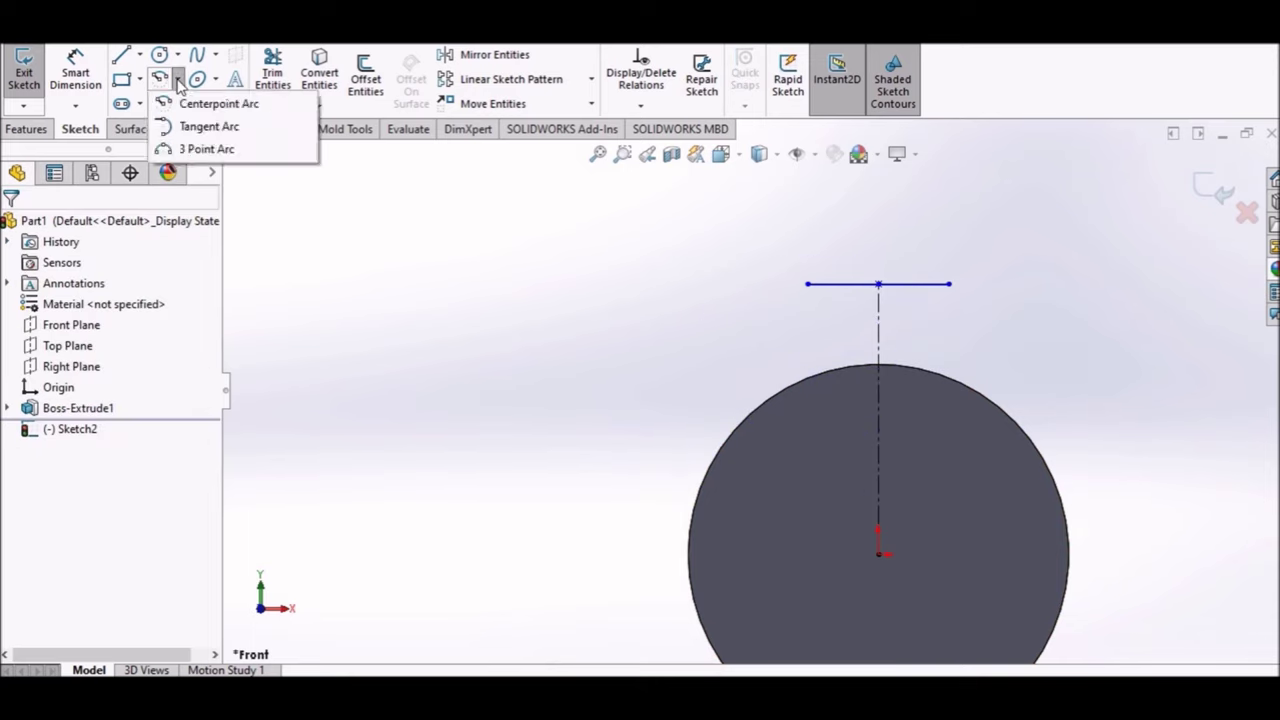
pyautogui.click(195, 148)
pyautogui.click(810, 379)
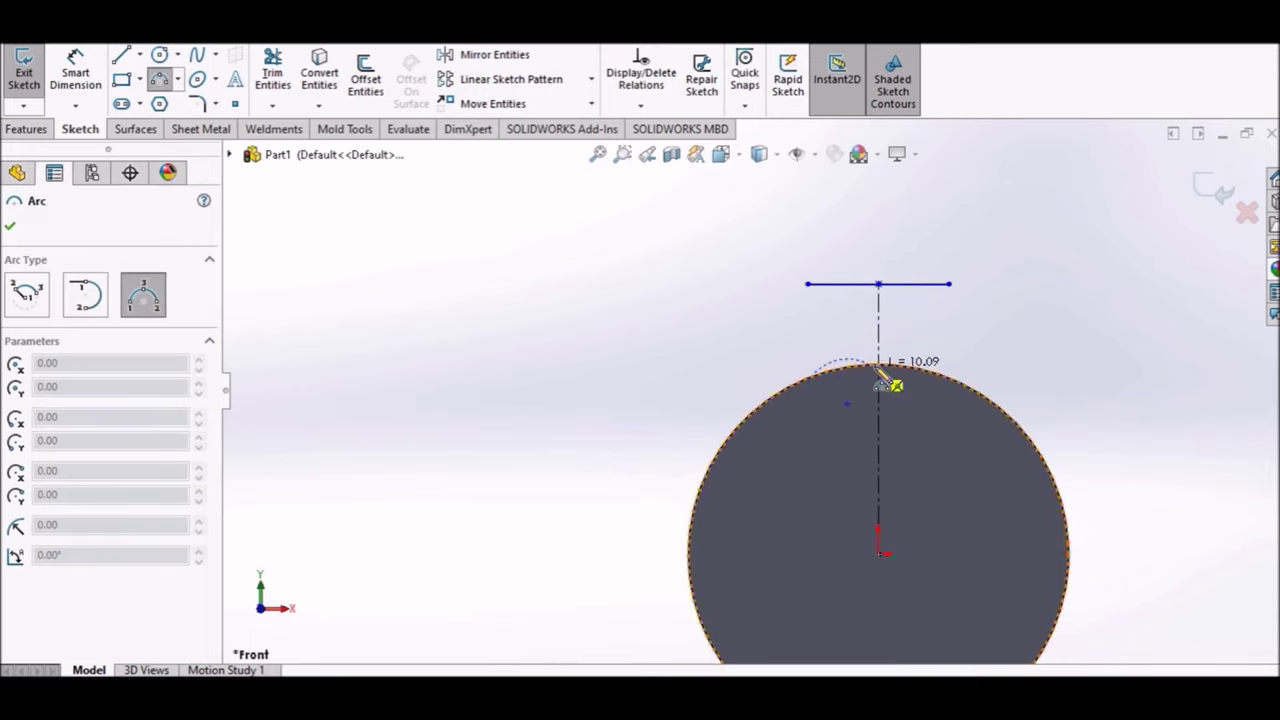
pyautogui.click(948, 378)
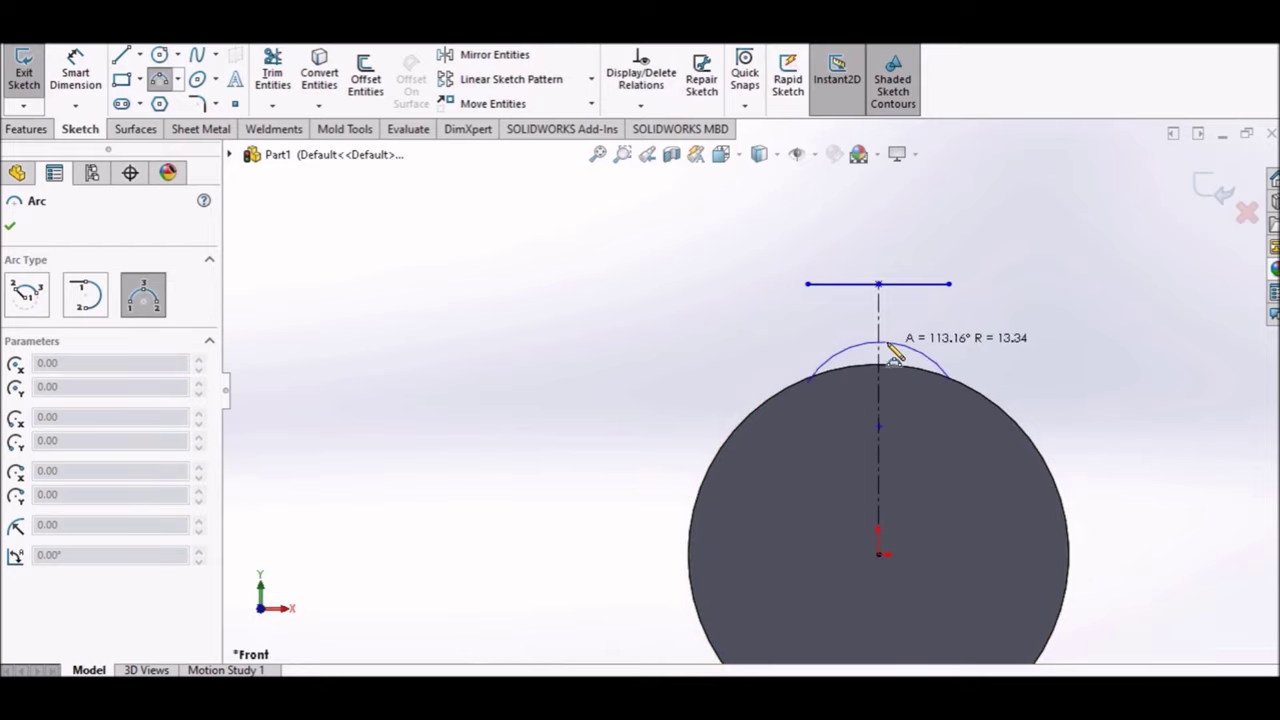
pyautogui.click(893, 344)
pyautogui.rightClick(986, 356)
pyautogui.click(1010, 361)
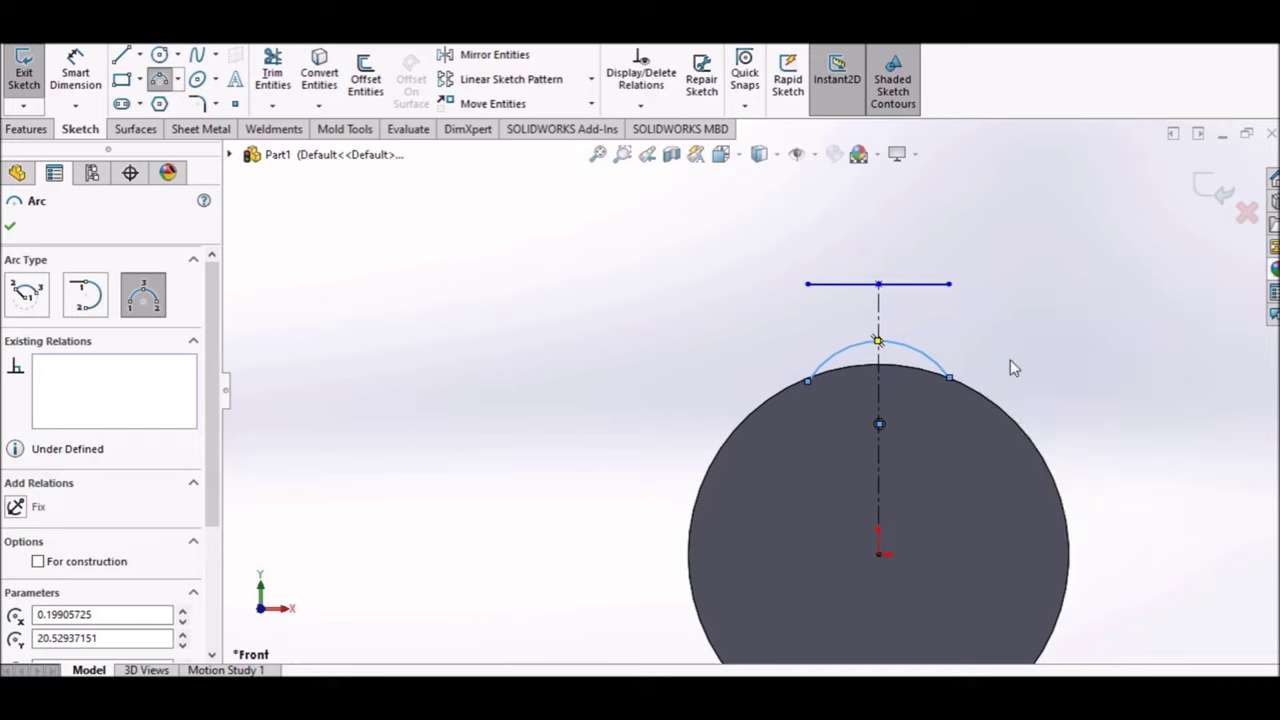
# - Merge the arc centre onto the origin and make the arc endpoints horizontal
pyautogui.click(878, 424)
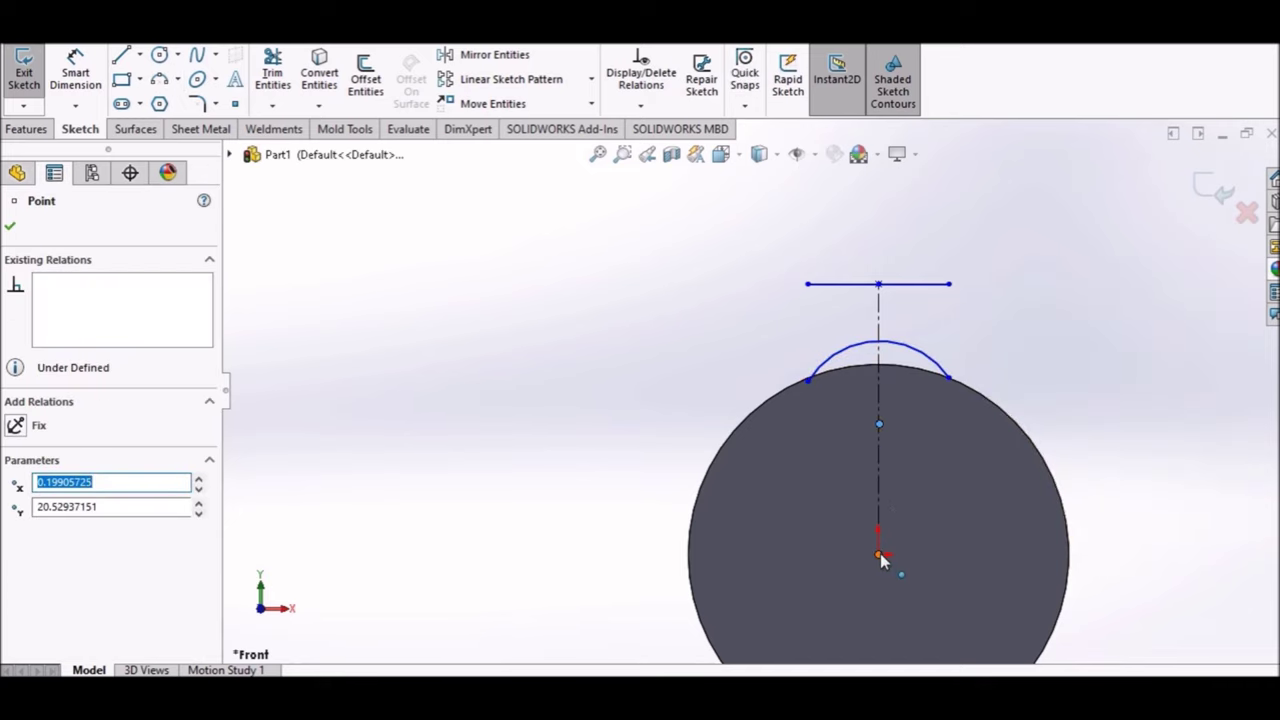
pyautogui.keyDown('ctrl'); pyautogui.click(879, 554); pyautogui.keyUp('ctrl')
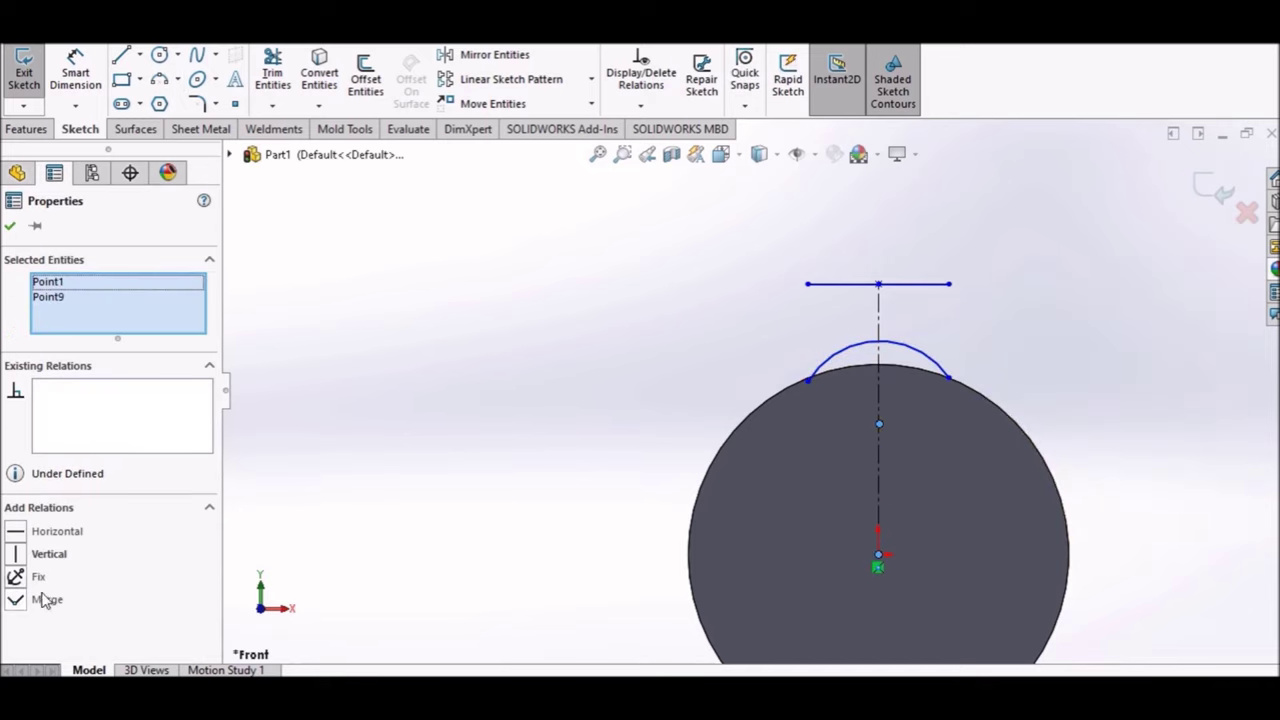
pyautogui.click(44, 600)
pyautogui.click(447, 400)
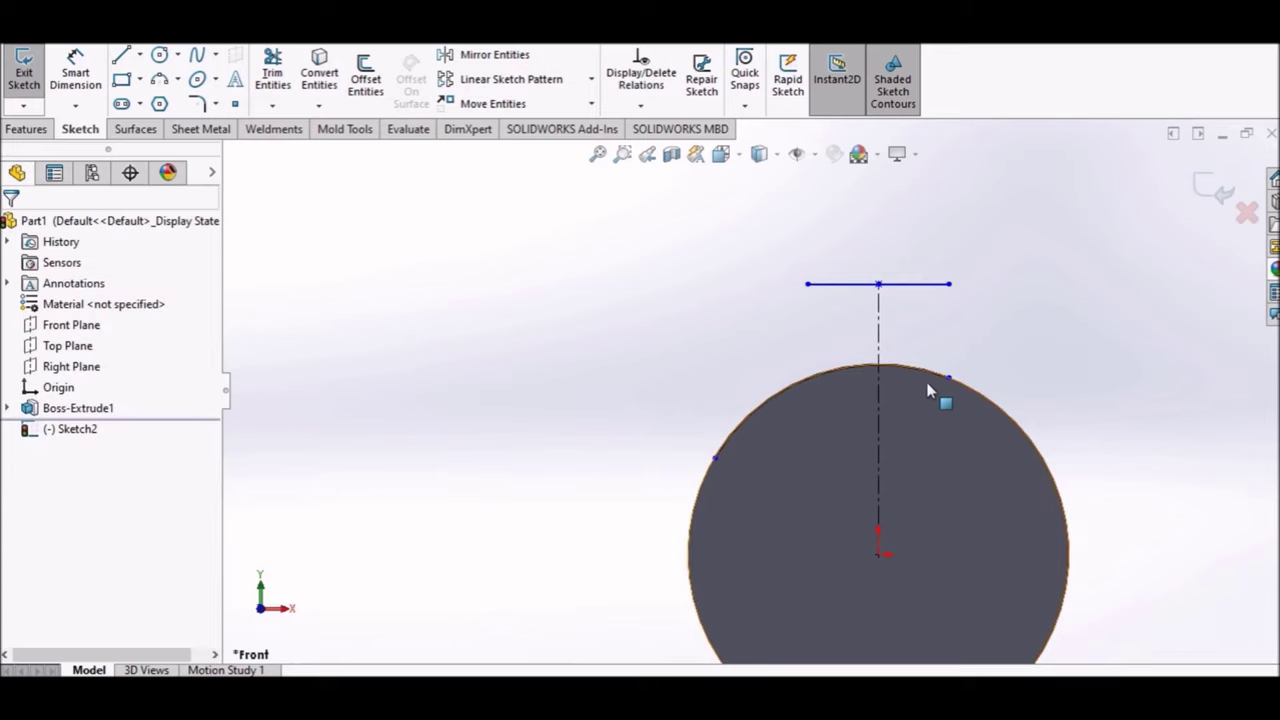
pyautogui.click(949, 378)
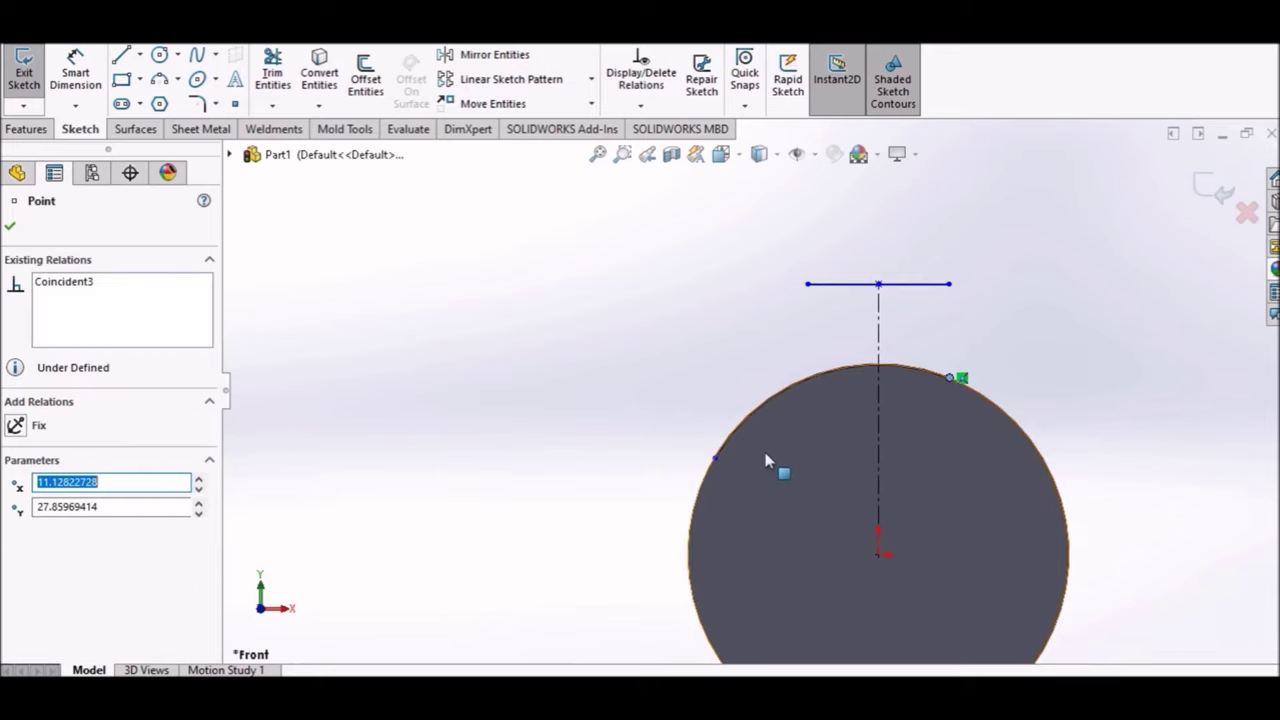
pyautogui.keyDown('ctrl'); pyautogui.click(714, 458); pyautogui.keyUp('ctrl')
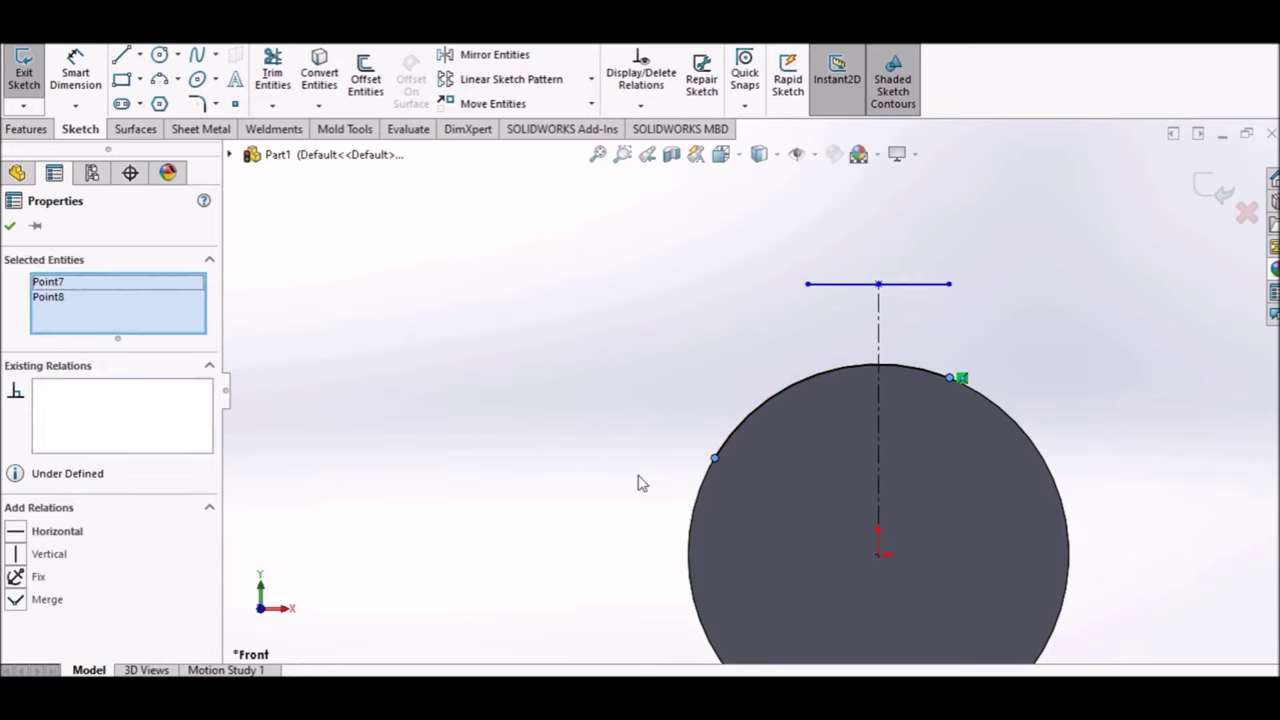
pyautogui.click(31, 540)
pyautogui.click(649, 446)
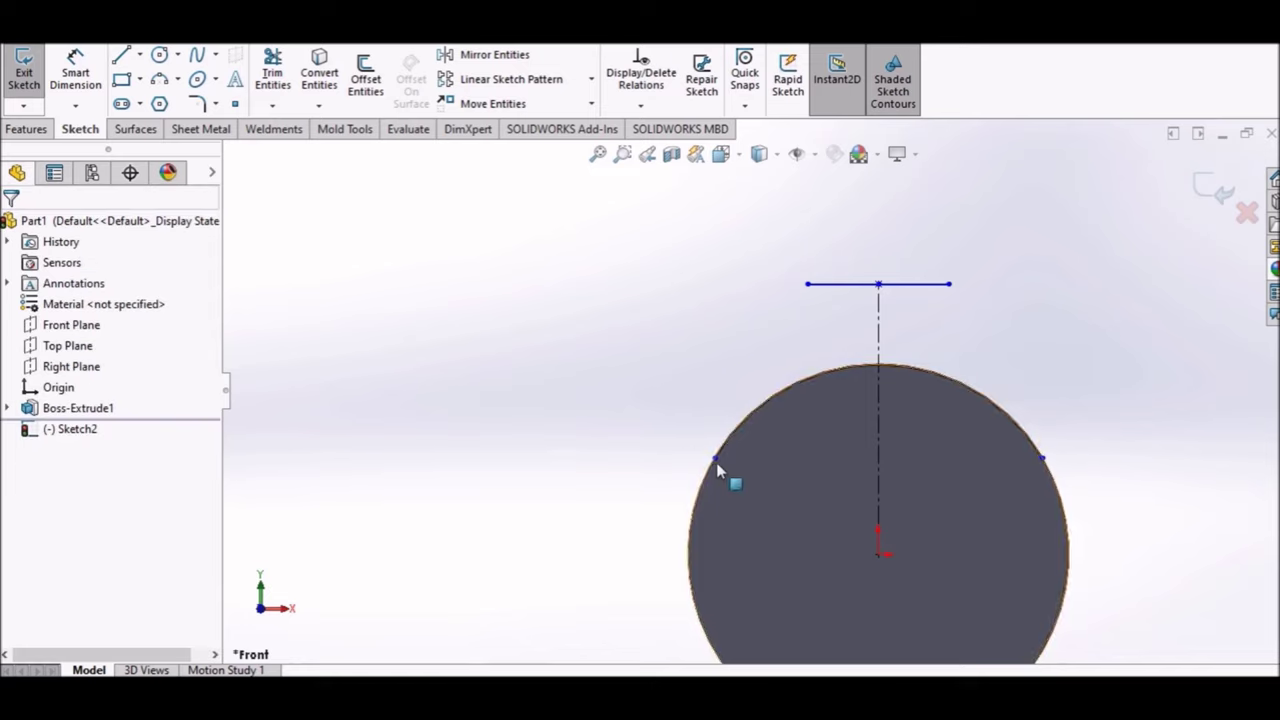
pyautogui.moveTo(716, 458)
pyautogui.mouseDown()
pyautogui.moveTo(855, 387)
pyautogui.moveTo(817, 397)
pyautogui.mouseUp()
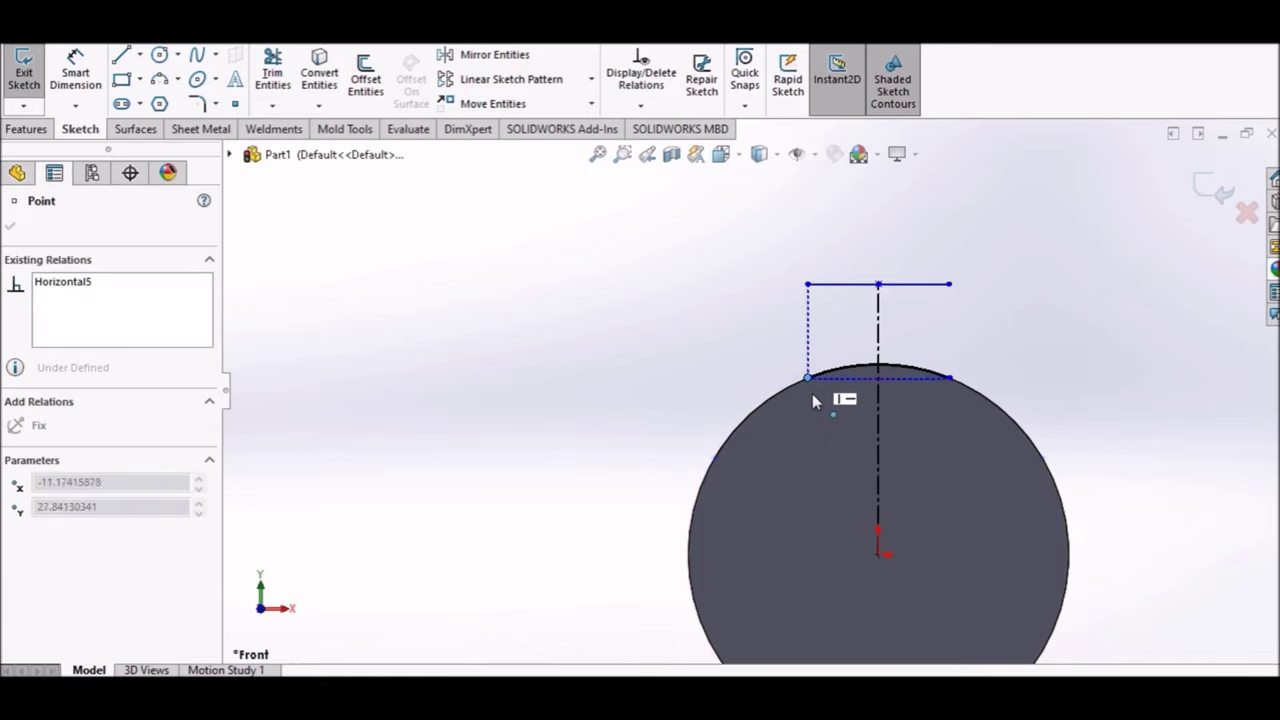
pyautogui.click(620, 355)
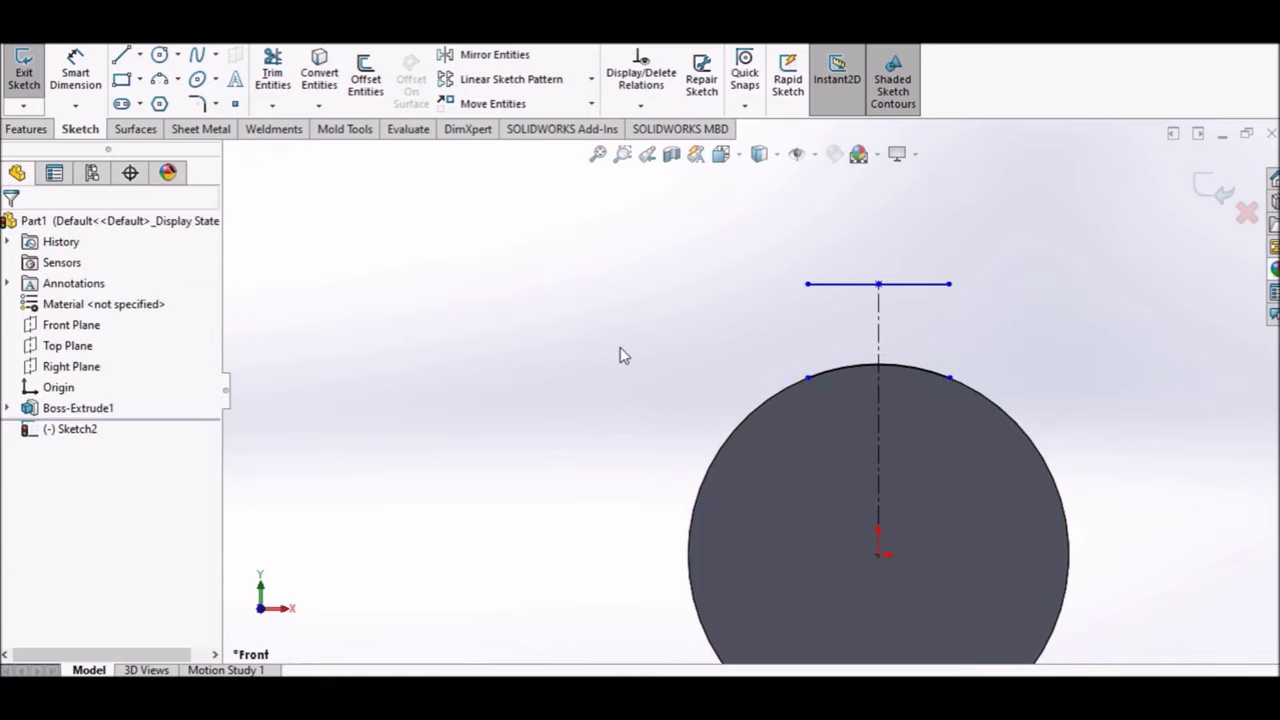
# - Dimension the top line's endpoint 1.50 from the centreline
pyautogui.click(75, 74)
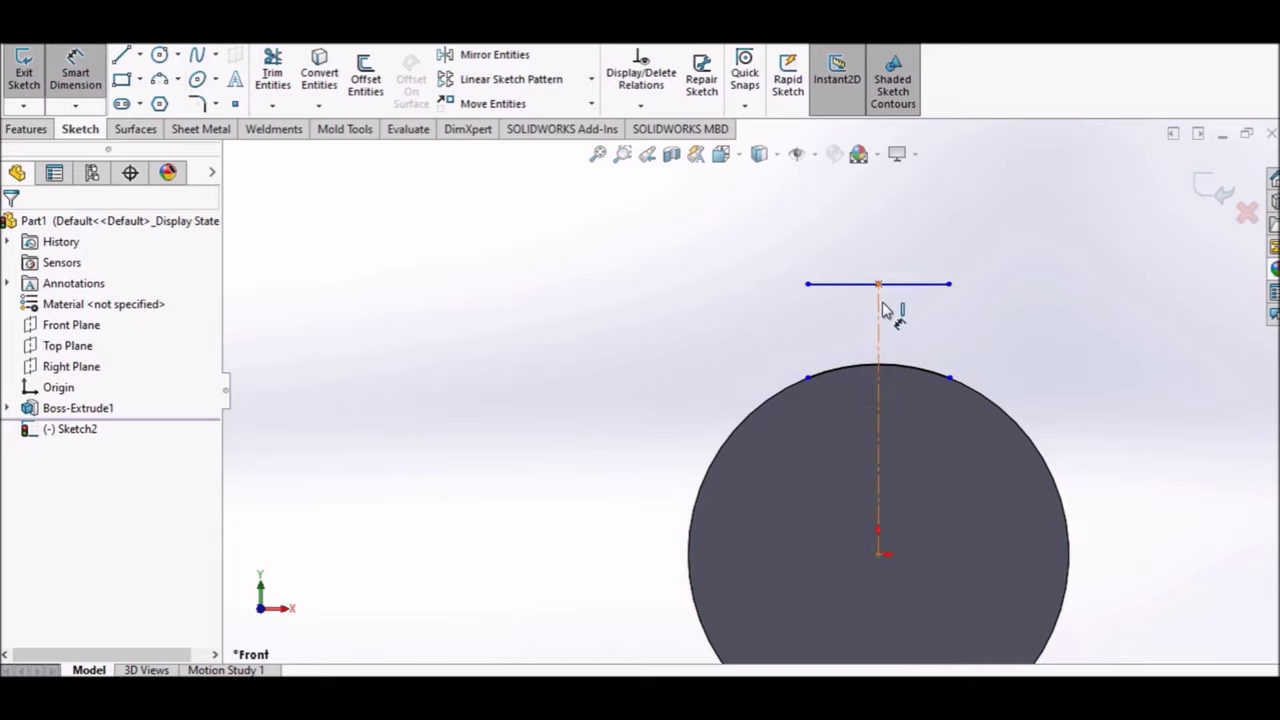
pyautogui.click(880, 310)
pyautogui.click(949, 285)
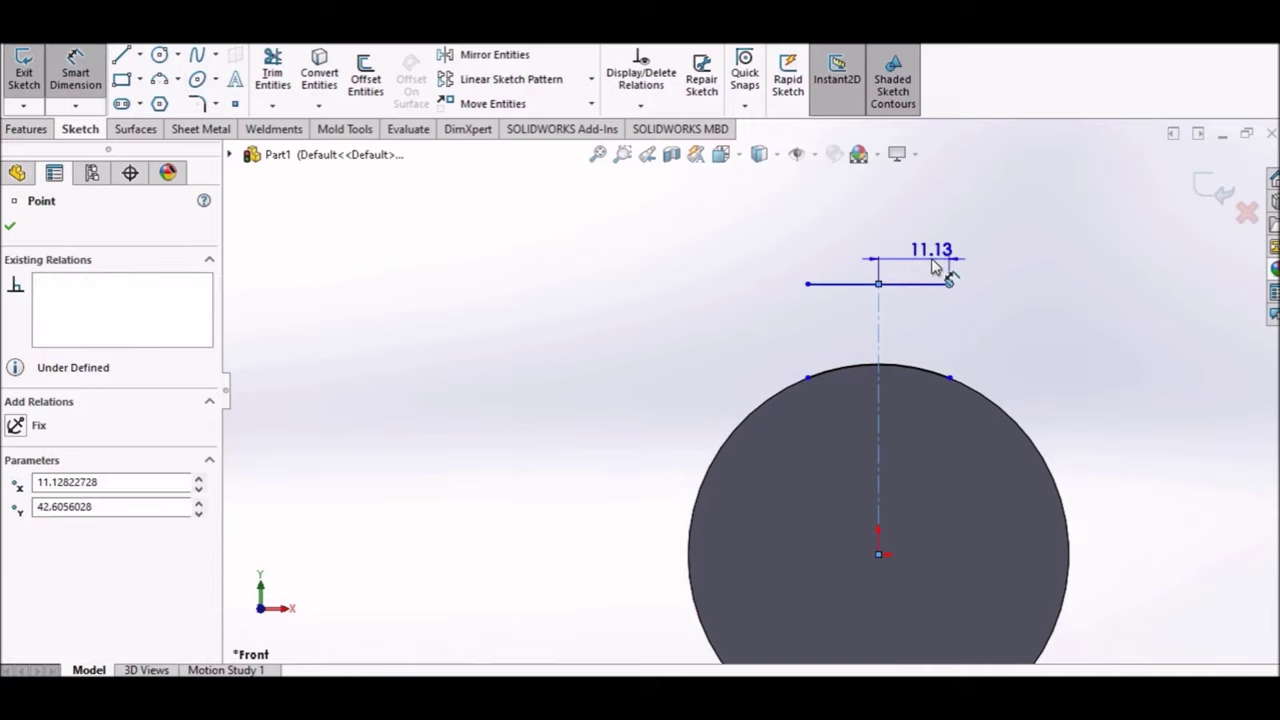
pyautogui.click(935, 262)
pyautogui.write('1.5')
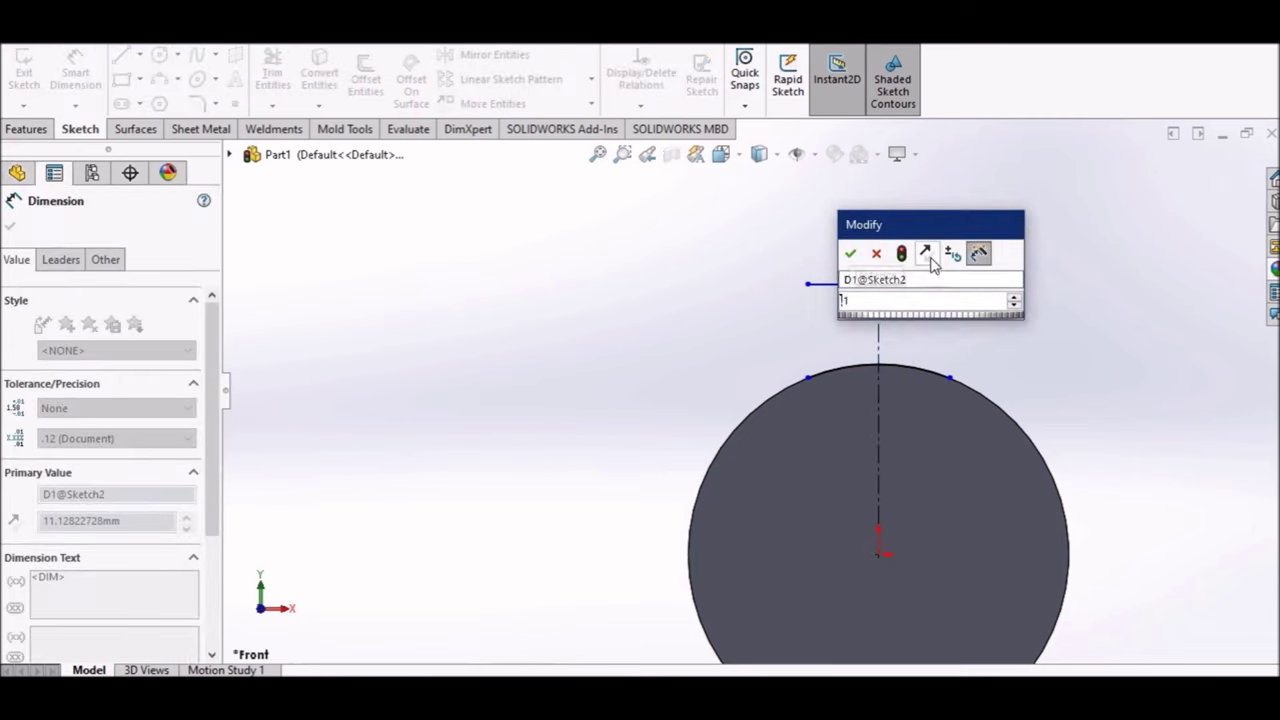
pyautogui.press('Return')
pyautogui.press('Escape')
# - Dimension the base point 4 from the centreline and the tooth height 6
pyautogui.scroll(-2, 930, 340)
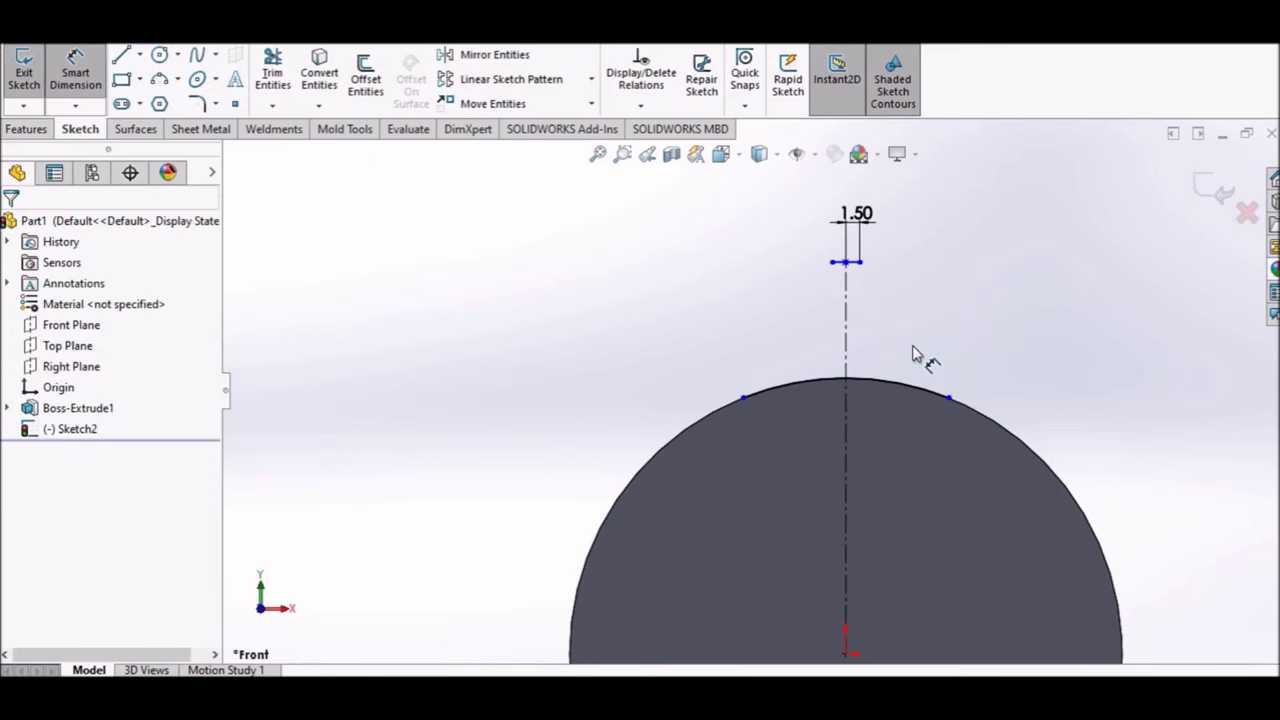
pyautogui.scroll(-2, 920, 357)
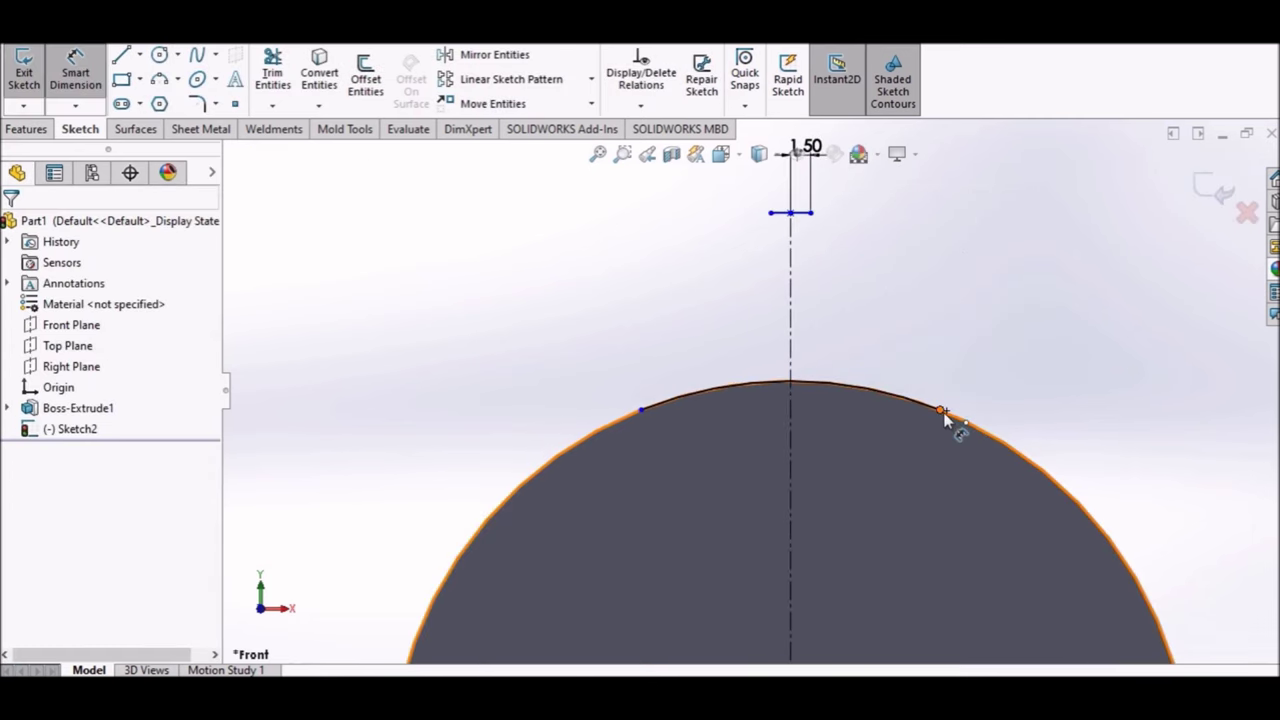
pyautogui.click(941, 412)
pyautogui.click(791, 443)
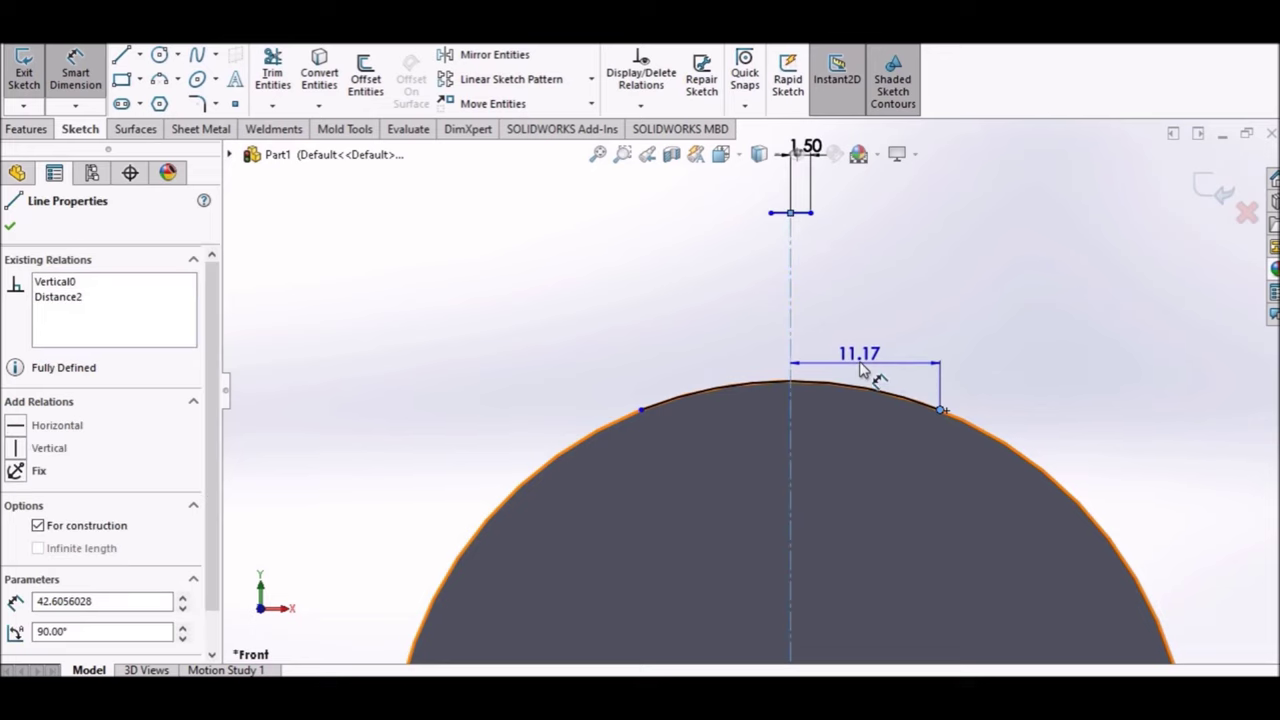
pyautogui.click(866, 363)
pyautogui.write('4')
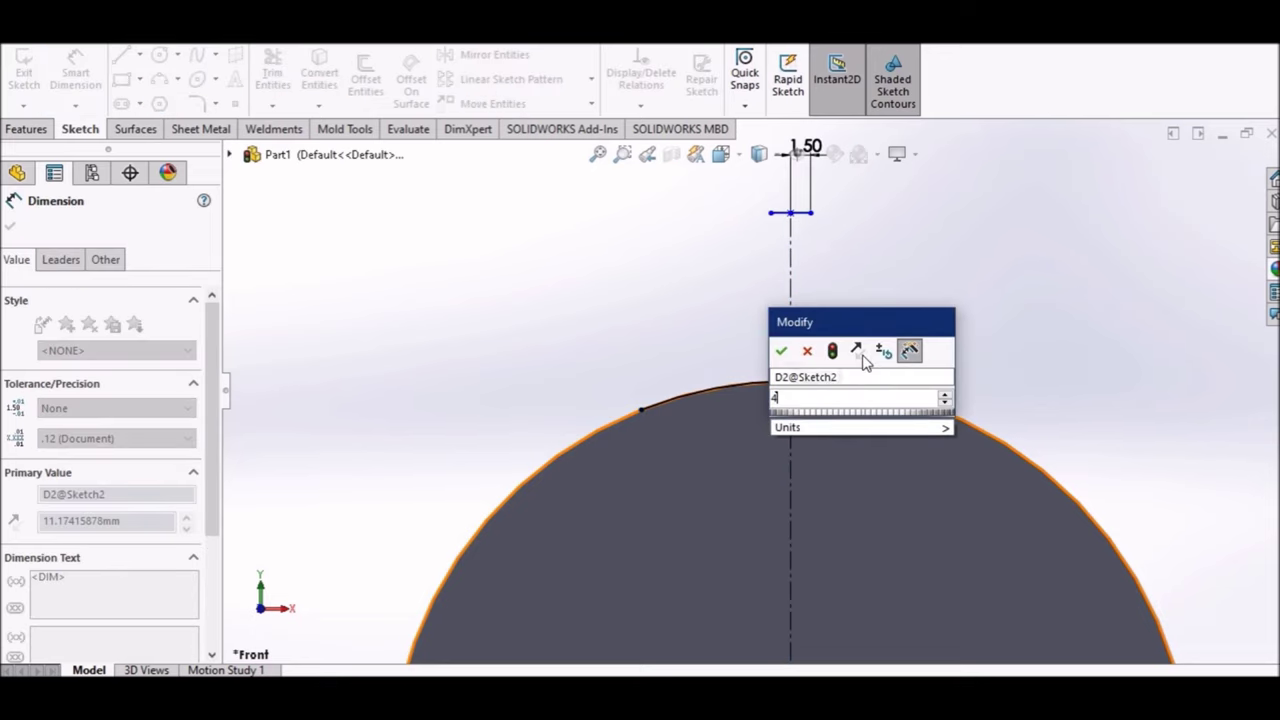
pyautogui.press('Return')
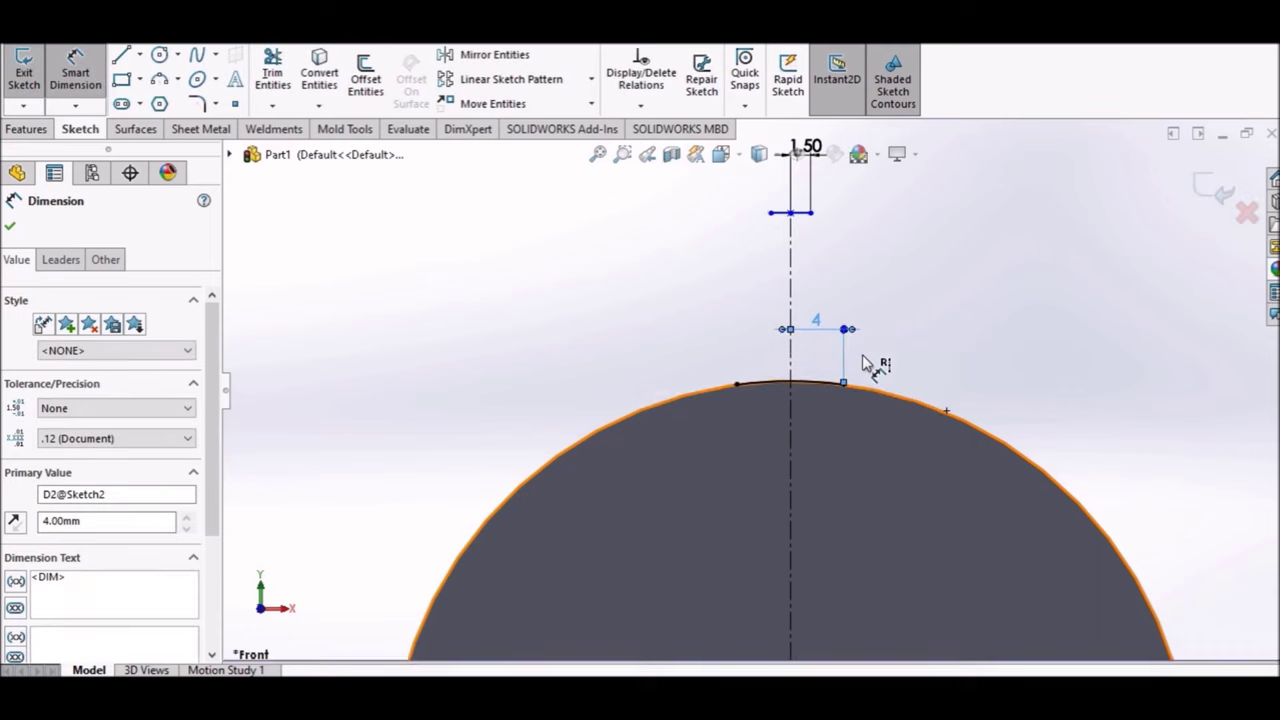
pyautogui.press('Escape')
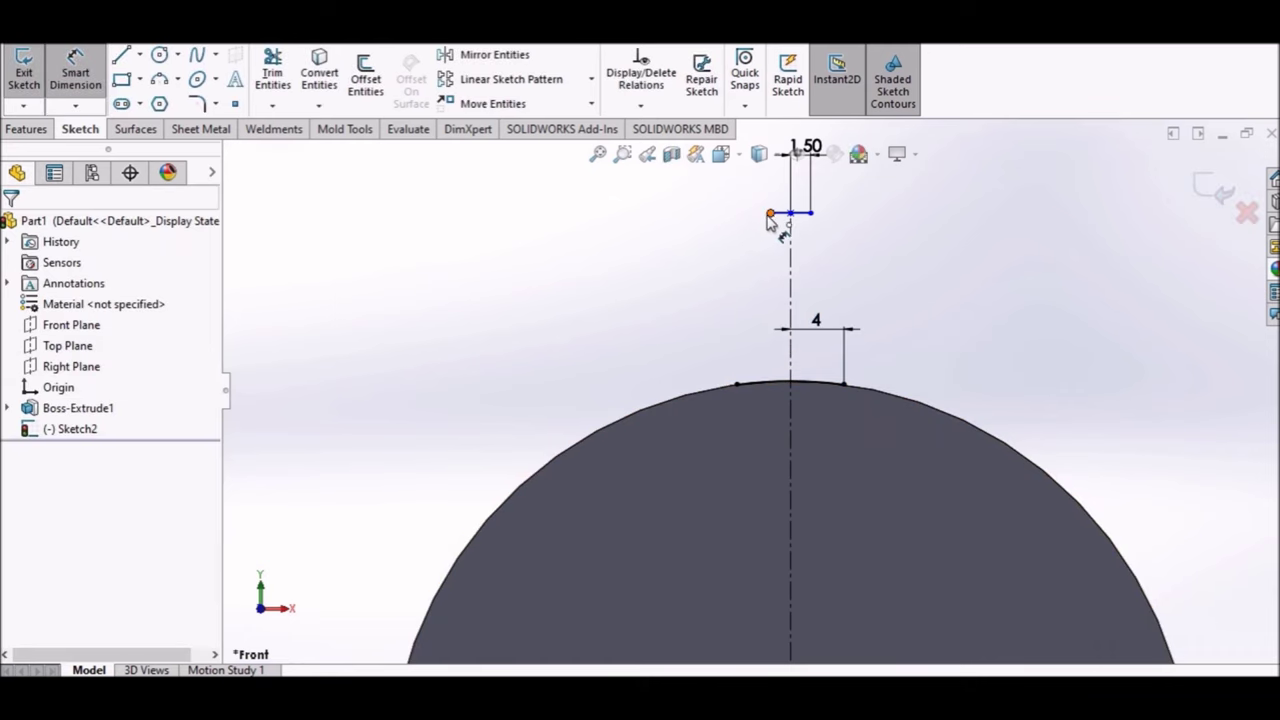
pyautogui.click(770, 213)
pyautogui.click(737, 387)
pyautogui.click(725, 362)
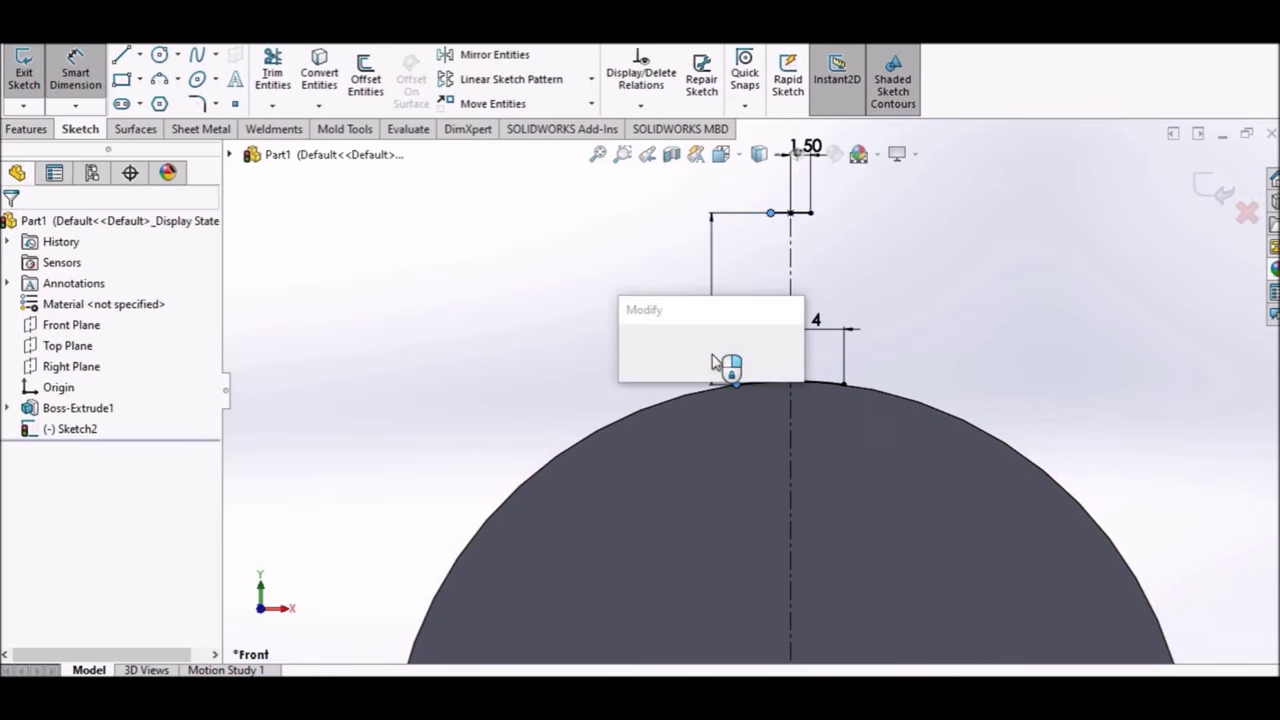
pyautogui.write('6')
pyautogui.press('Return')
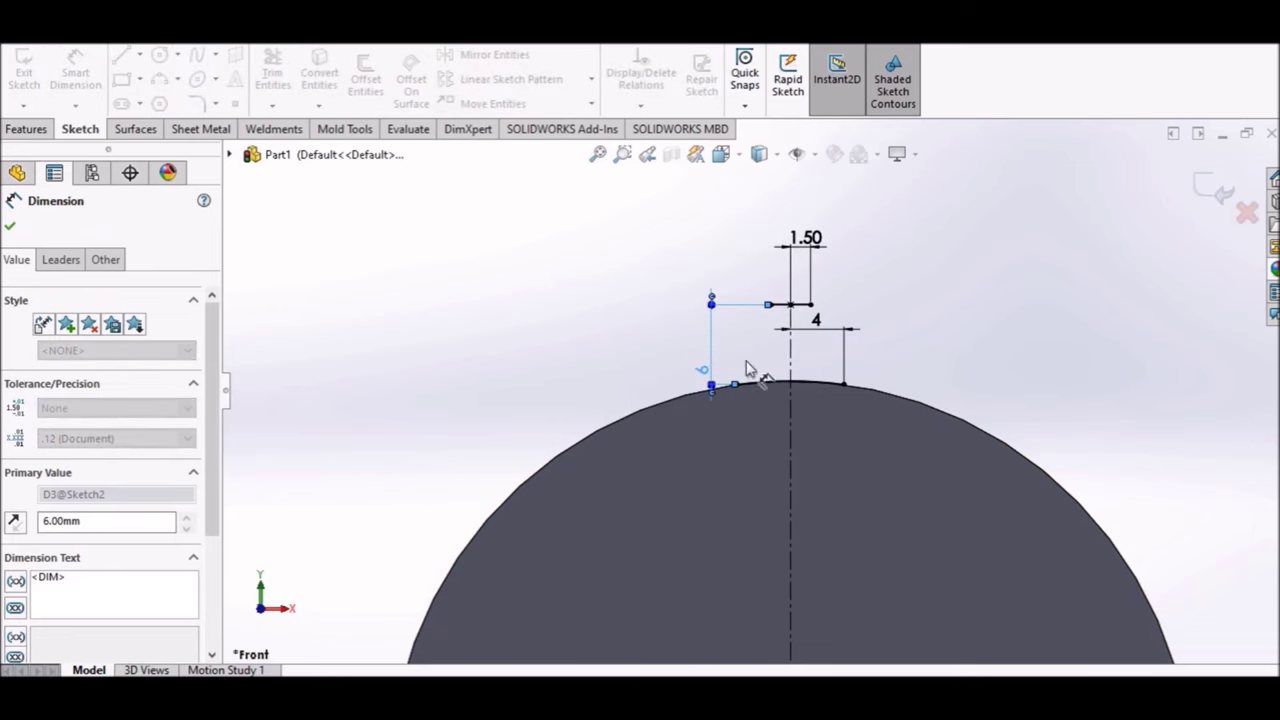
pyautogui.rightClick(990, 290)
pyautogui.click(1031, 337)
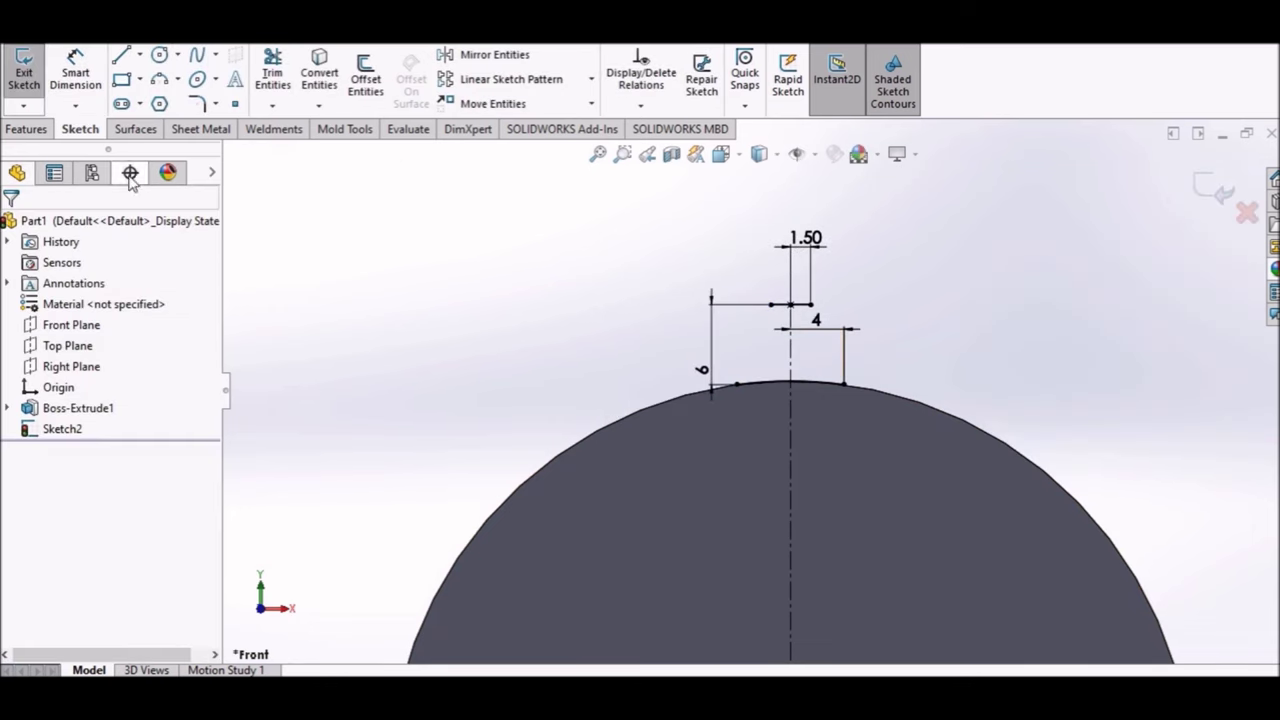
# - Draw a 3-point arc from the top line's left end down to the circle
pyautogui.click(176, 80)
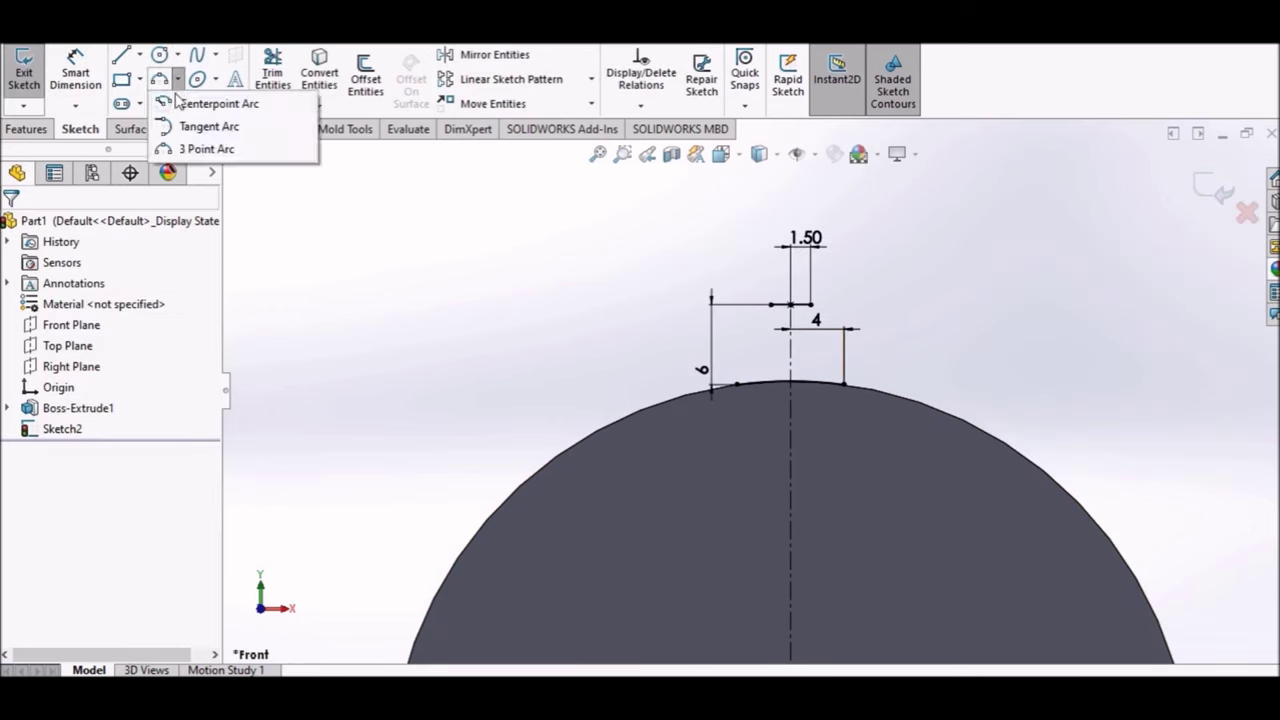
pyautogui.click(200, 146)
pyautogui.scroll(-2, 760, 400)
pyautogui.click(780, 268)
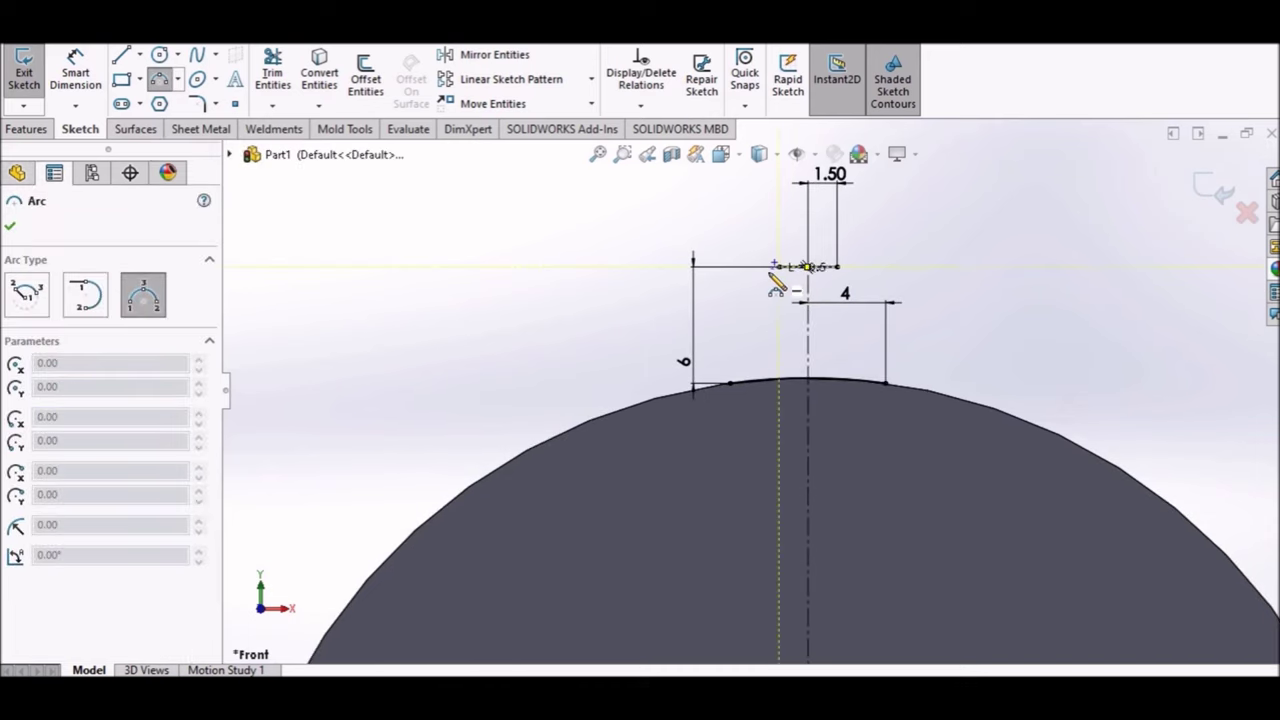
pyautogui.click(731, 383)
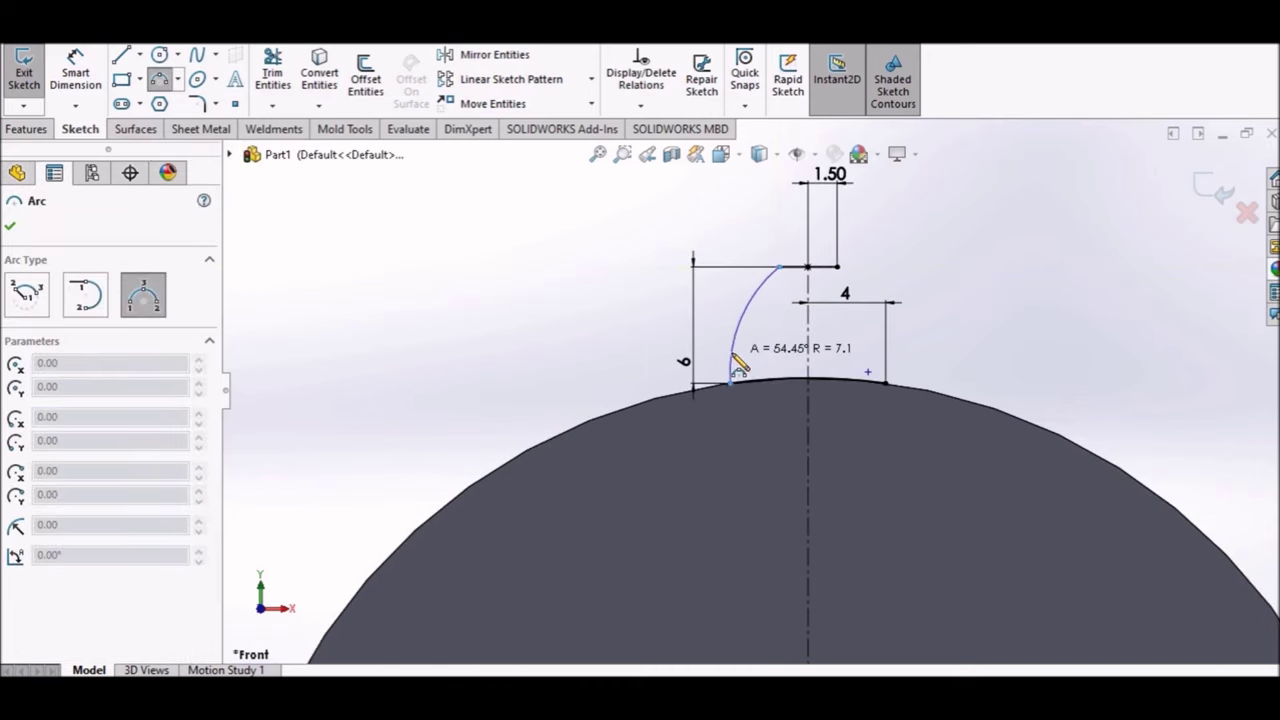
pyautogui.click(737, 363)
pyautogui.rightClick(560, 297)
pyautogui.click(608, 304)
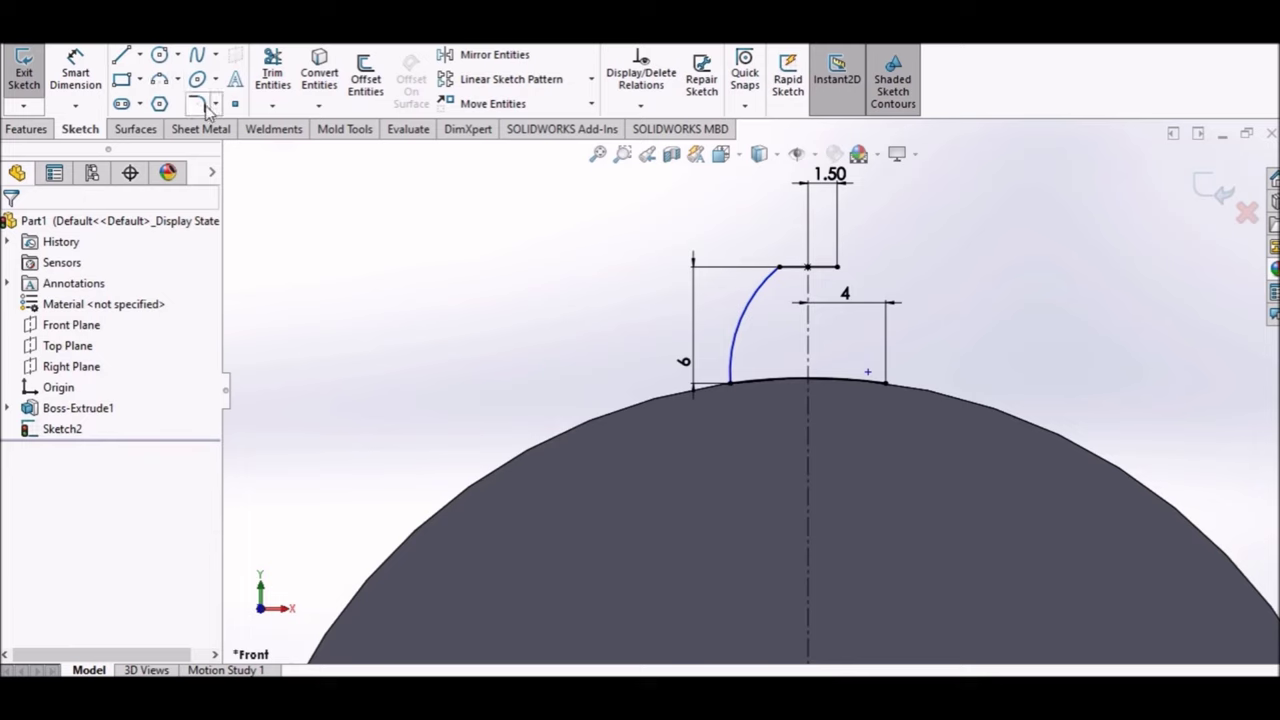
# - Dimension the flank arc to an 11 mm radius
pyautogui.click(75, 72)
pyautogui.click(752, 318)
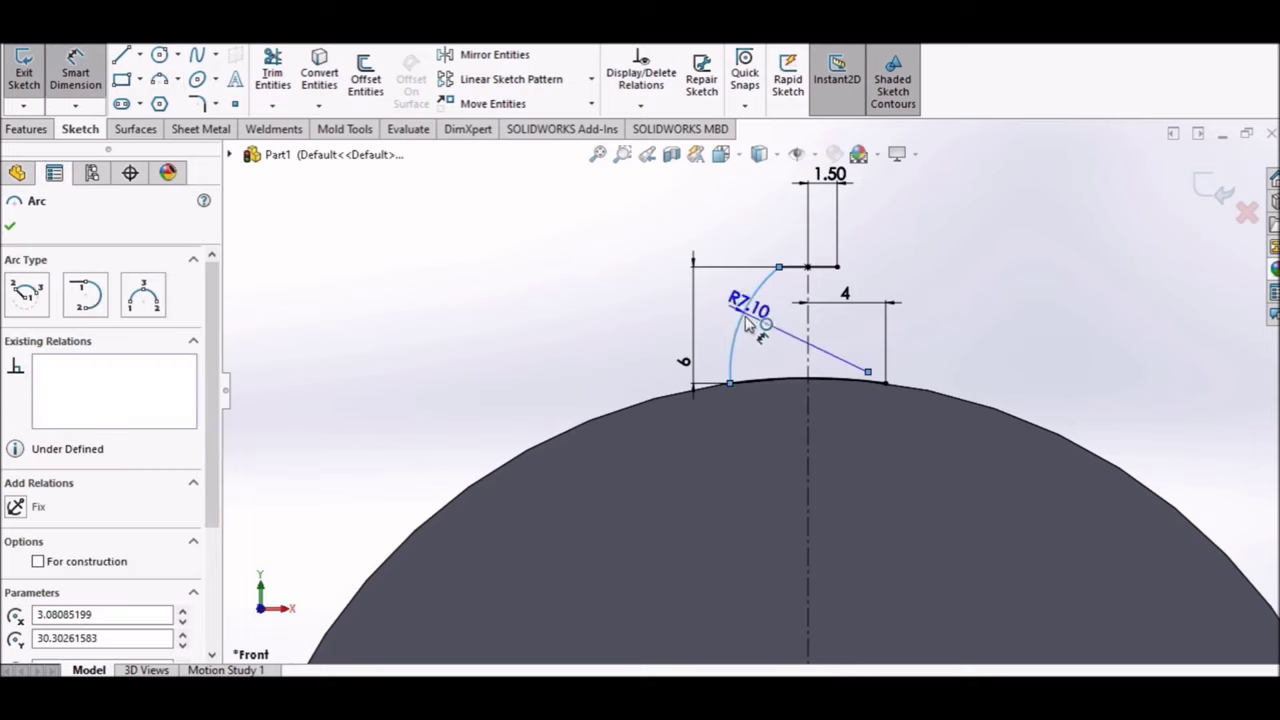
pyautogui.click(765, 338)
pyautogui.write('11')
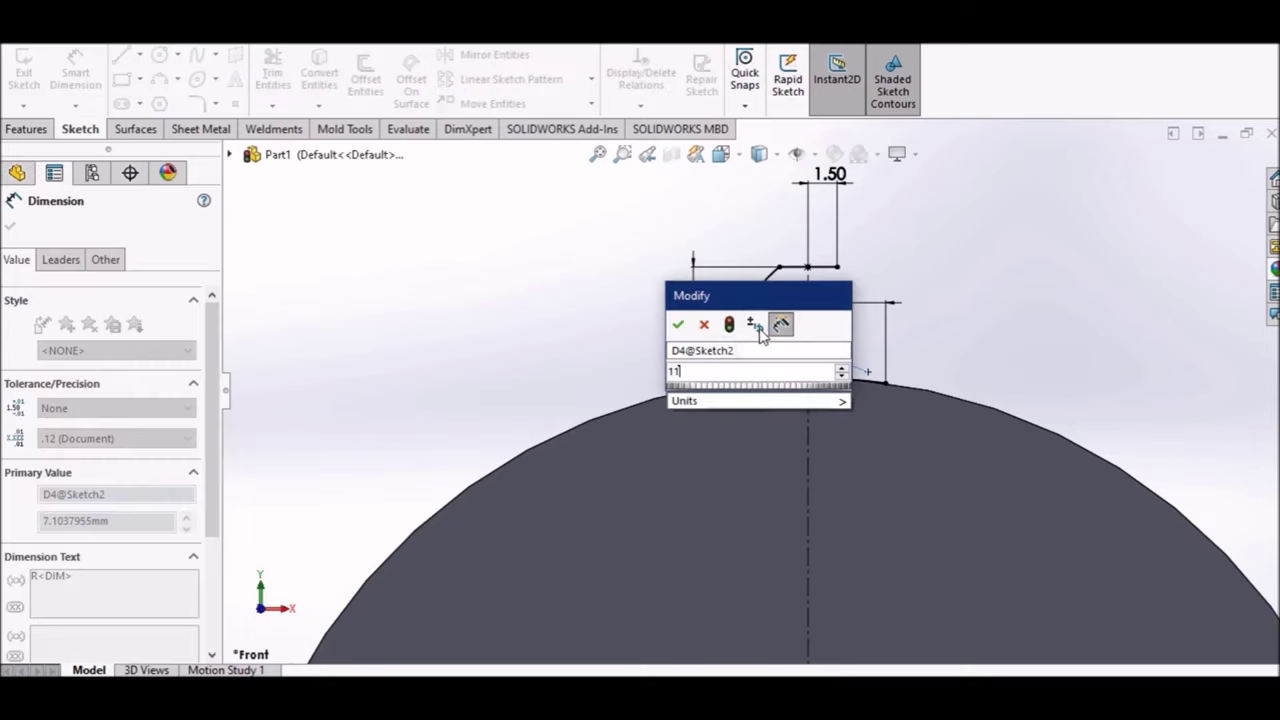
pyautogui.press('Return')
pyautogui.rightClick(541, 283)
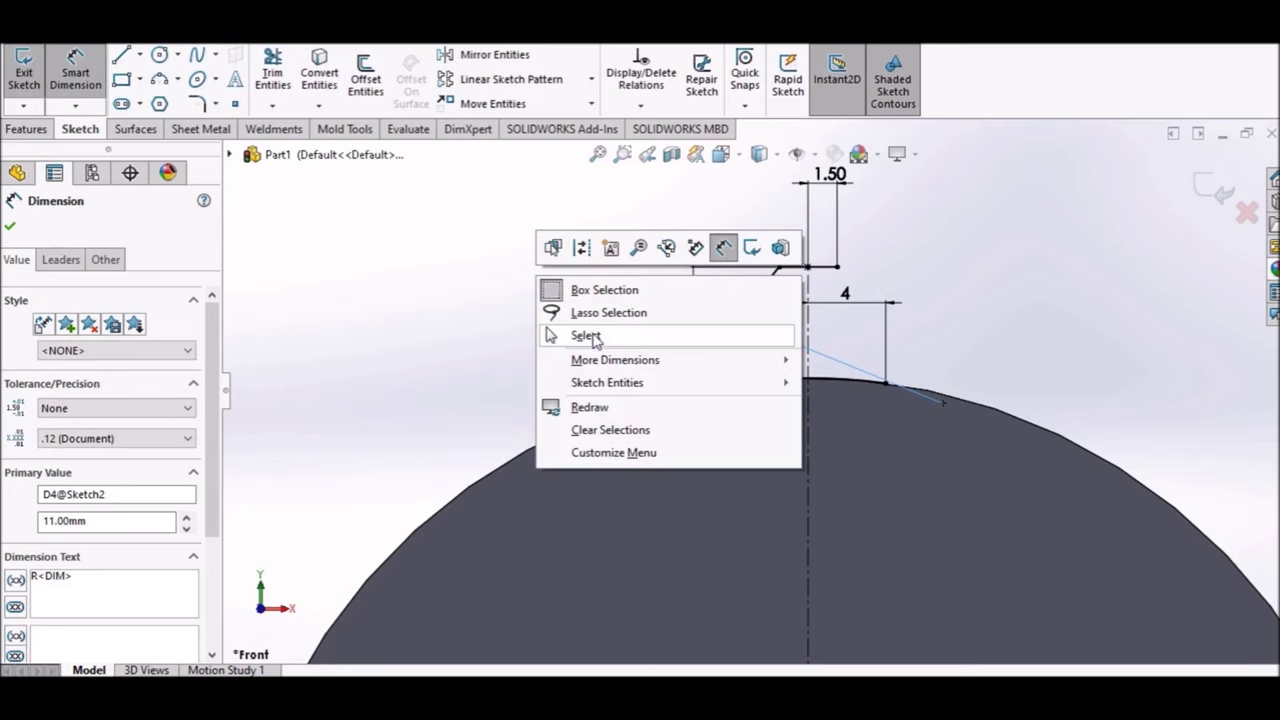
pyautogui.click(590, 336)
# - Mirror the R11 flank arc about the vertical centerline to close the tooth
pyautogui.click(466, 54)
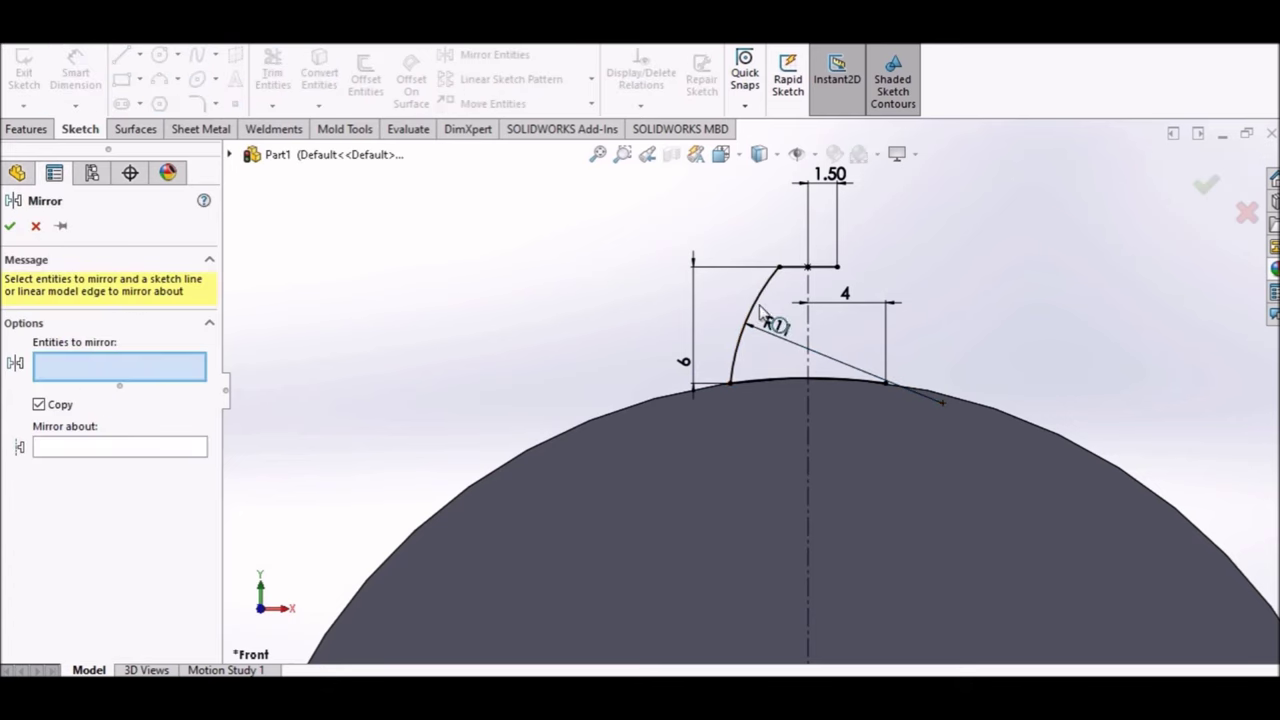
pyautogui.click(758, 312)
pyautogui.click(182, 453)
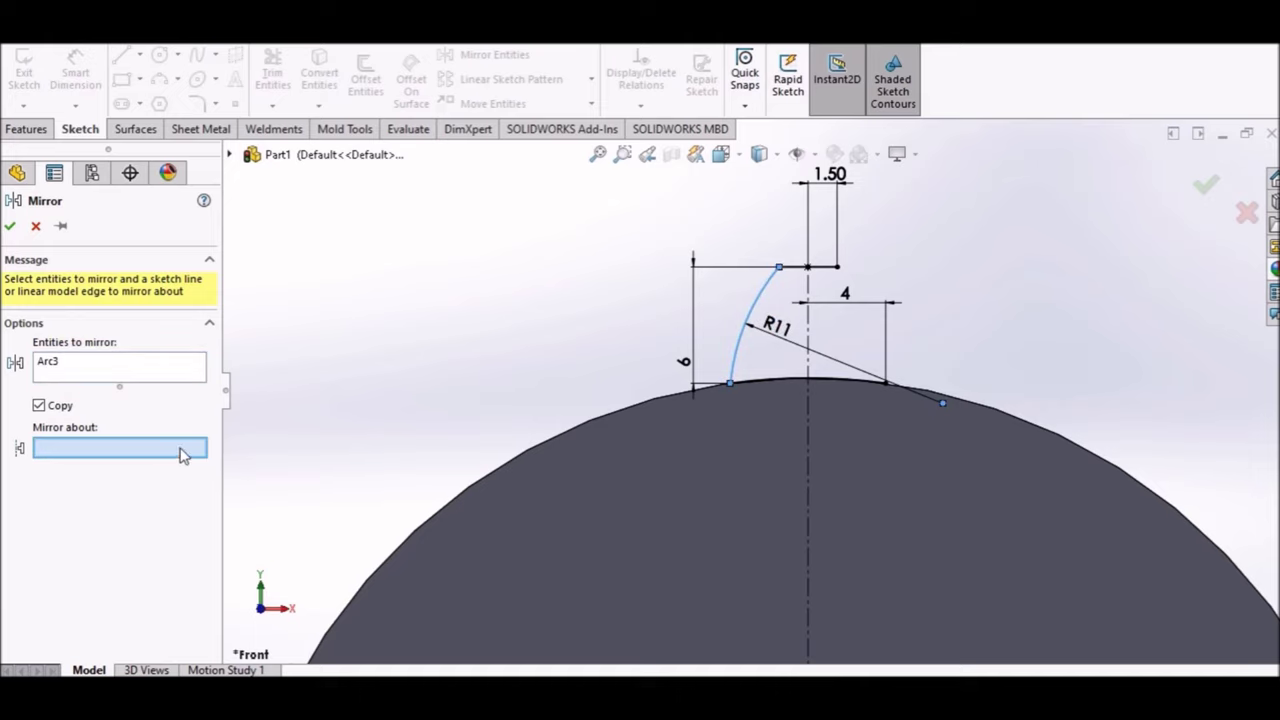
pyautogui.click(809, 342)
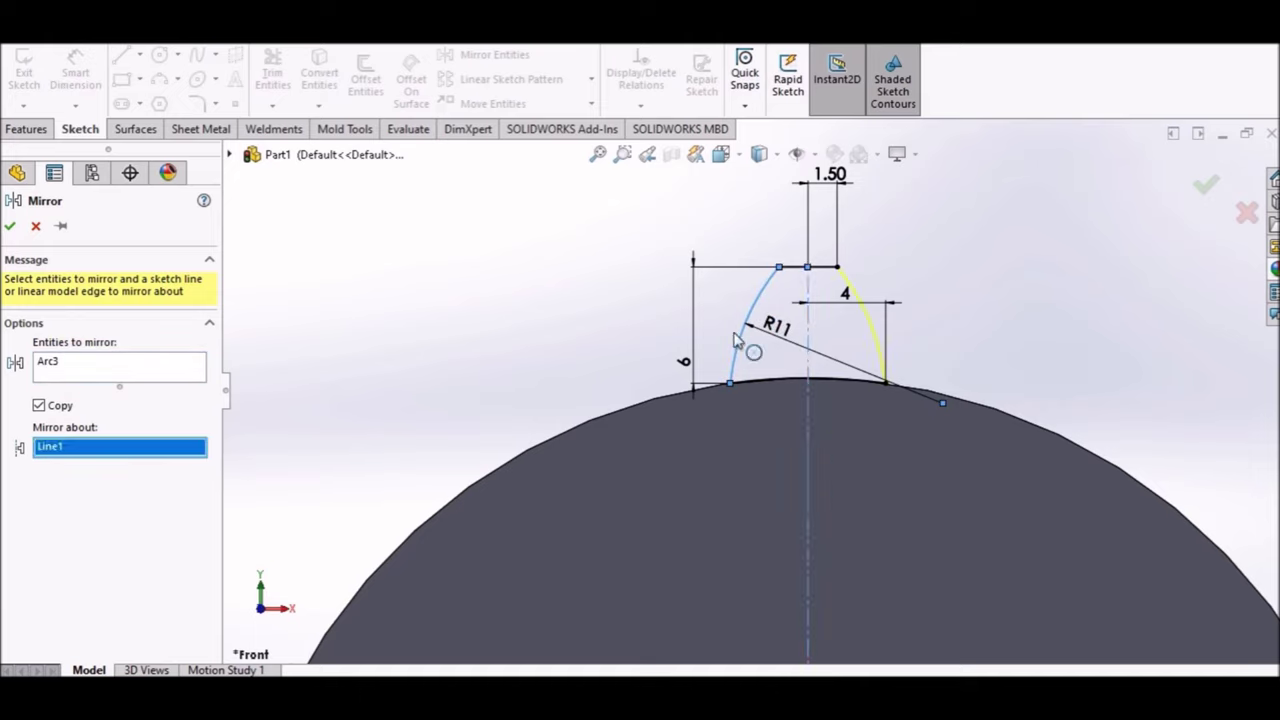
pyautogui.click(10, 227)
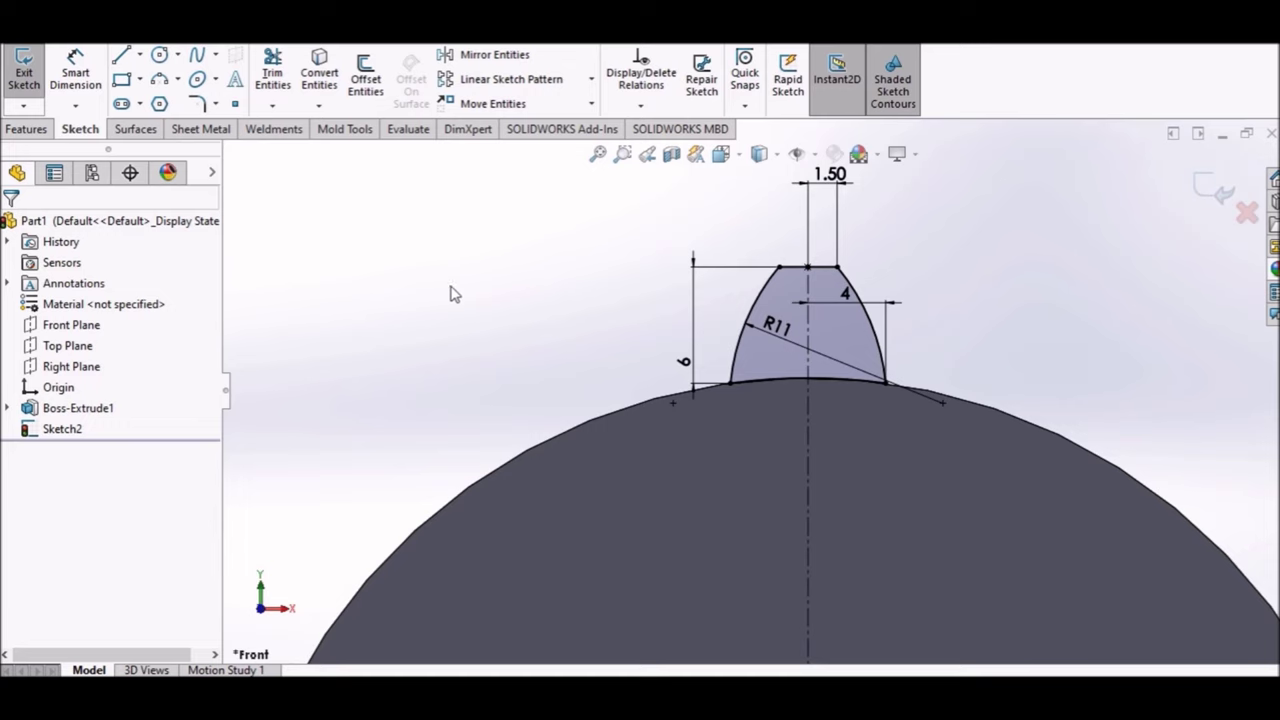
pyautogui.moveTo(450, 293); pyautogui.dragTo(474, 303, button='middle')
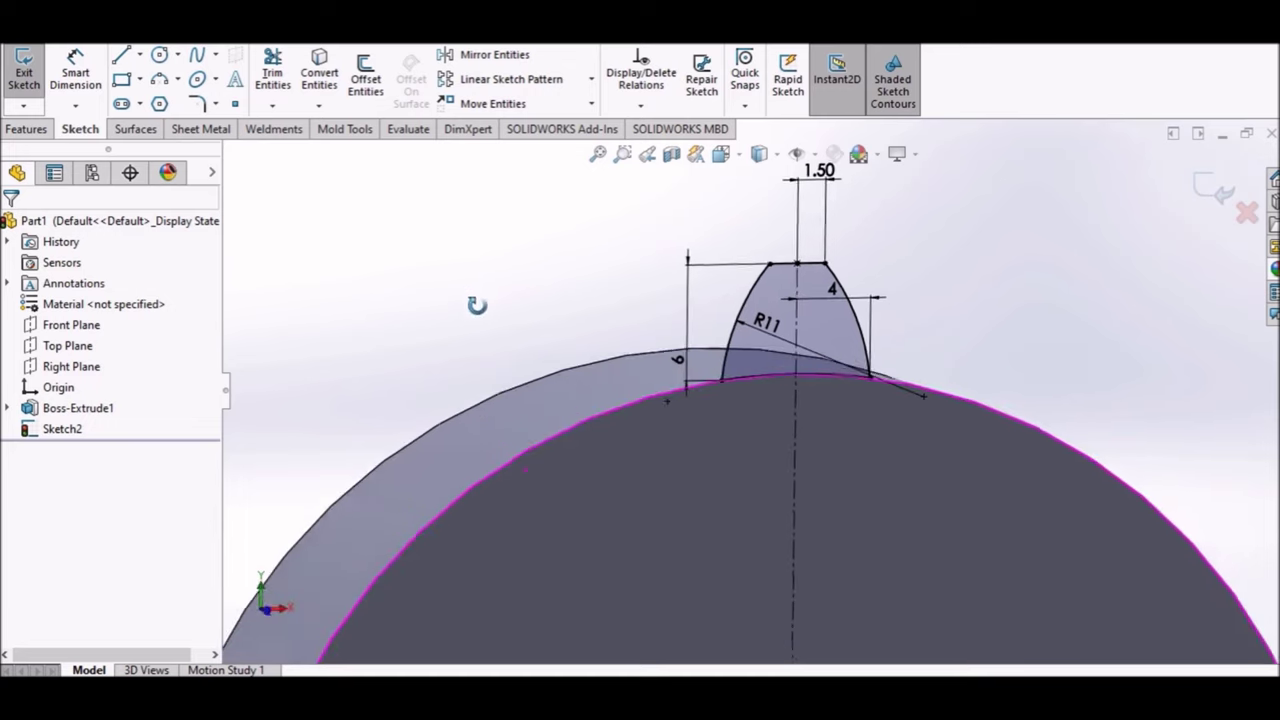
# - Extrude the tooth profile Through All in the reversed direction as Boss-Extrude2
pyautogui.click(26, 129)
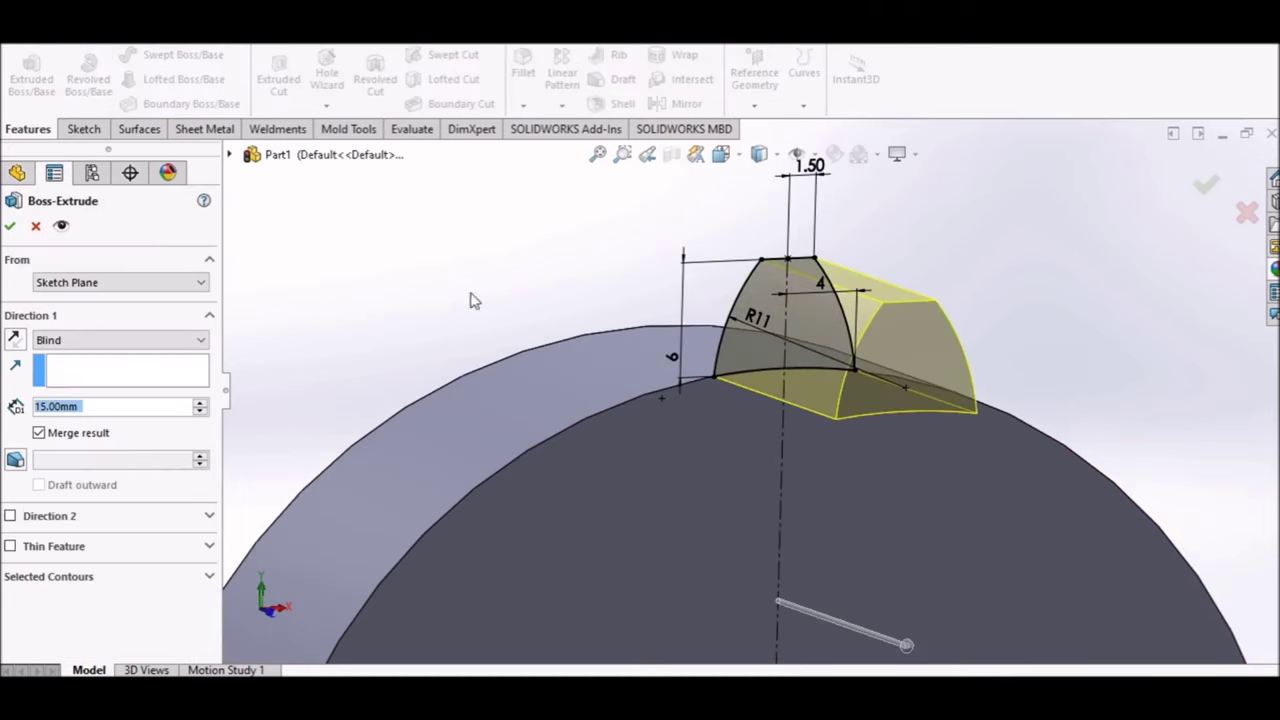
pyautogui.click(14, 340)
pyautogui.click(70, 340)
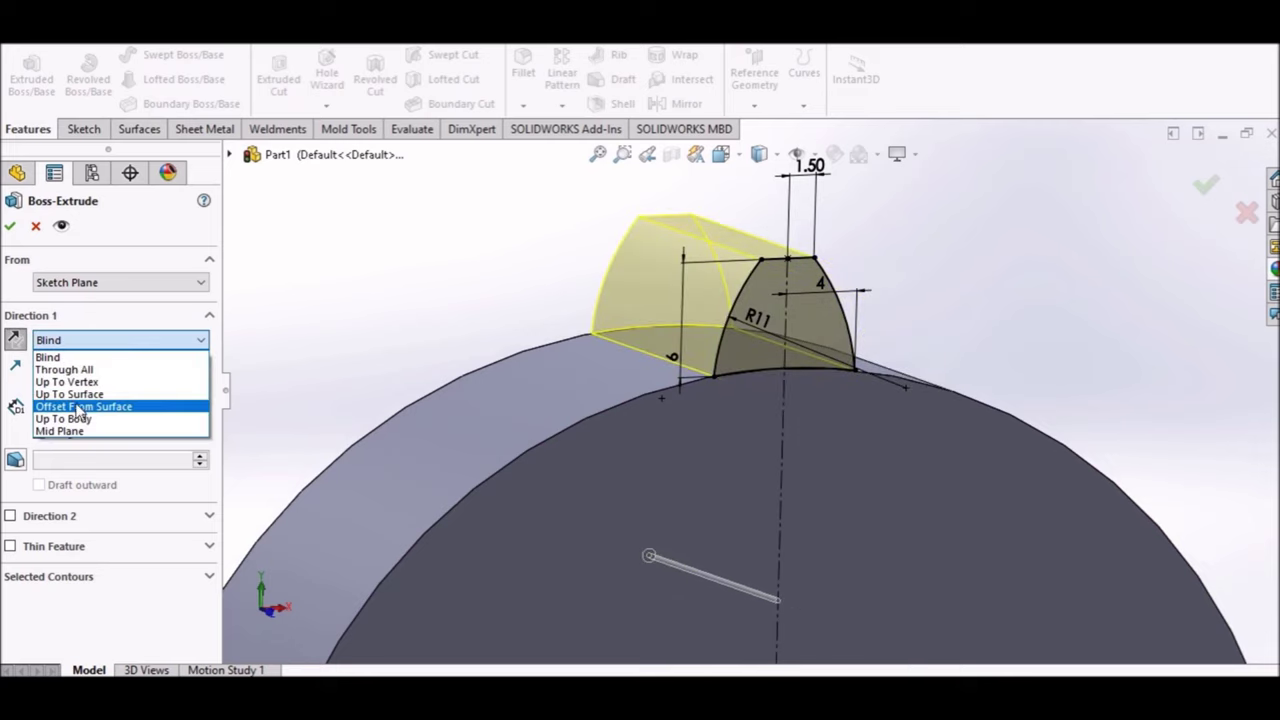
pyautogui.click(64, 369)
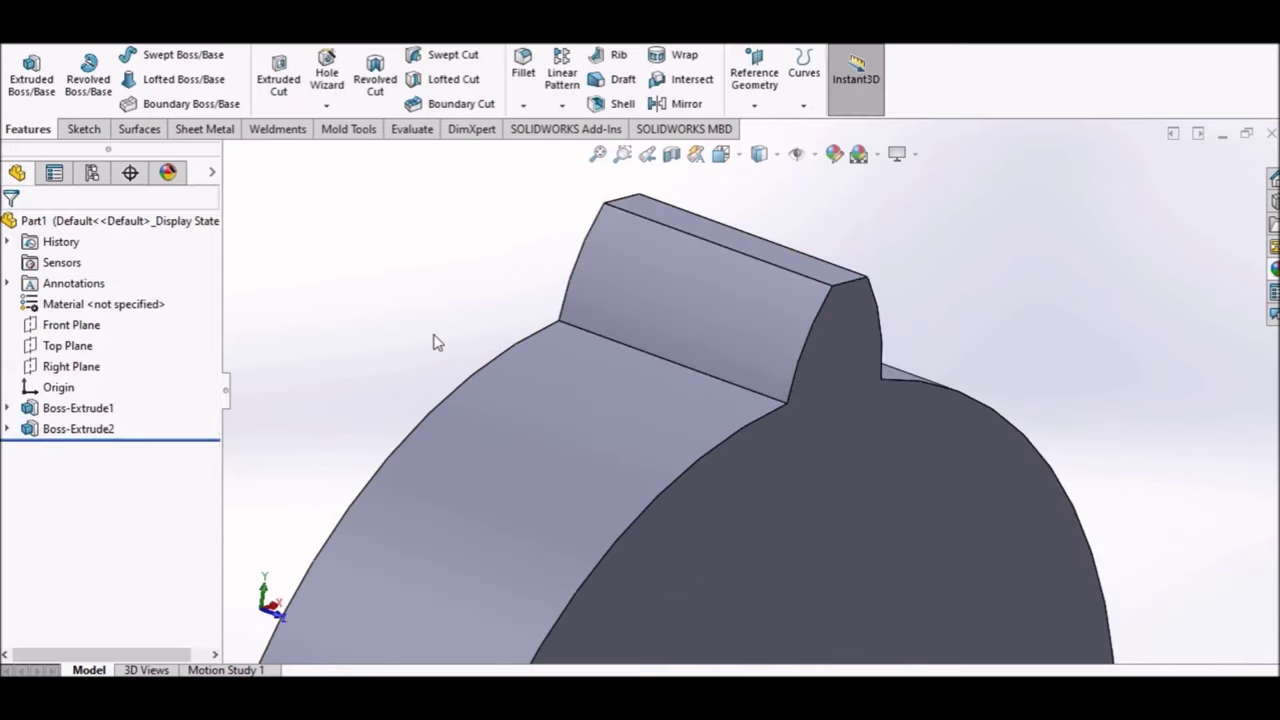
pyautogui.scroll(3, 490, 348)
# - Turn the part face-on and show temporary axes via Hide/Show Items
pyautogui.click(721, 155)
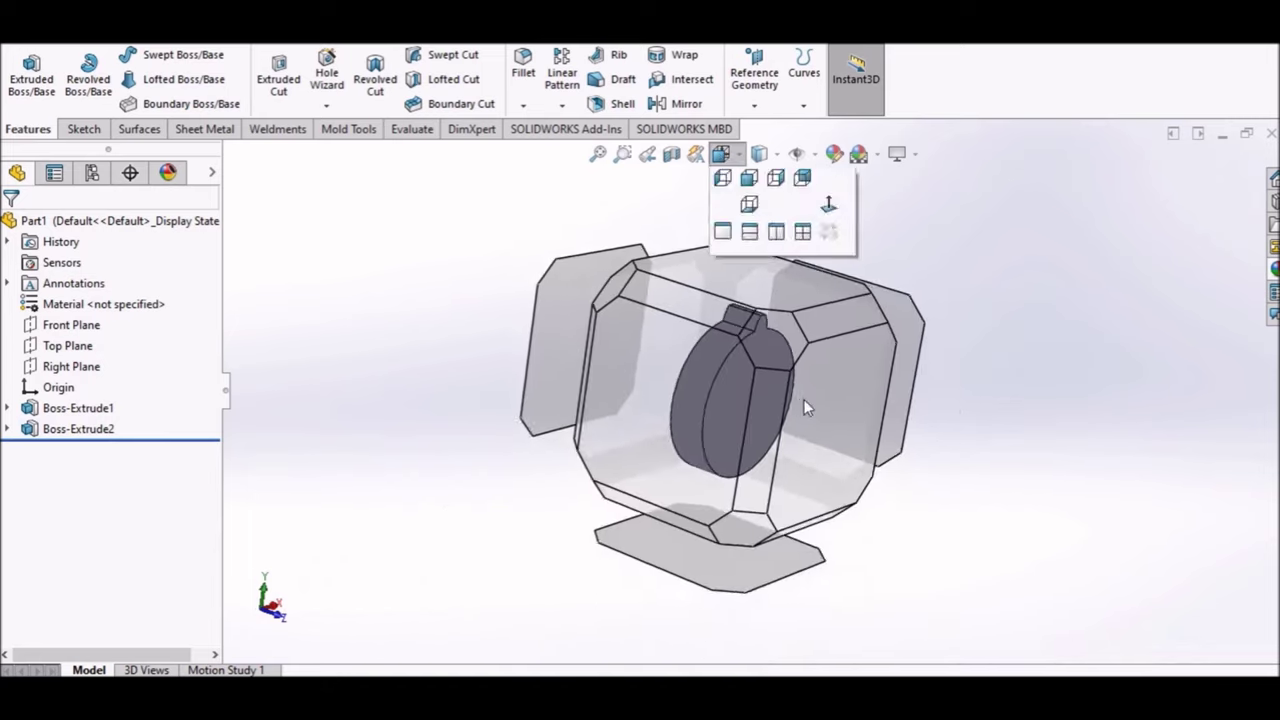
pyautogui.click(804, 399)
pyautogui.moveTo(785, 298); pyautogui.dragTo(848, 340, button='middle')
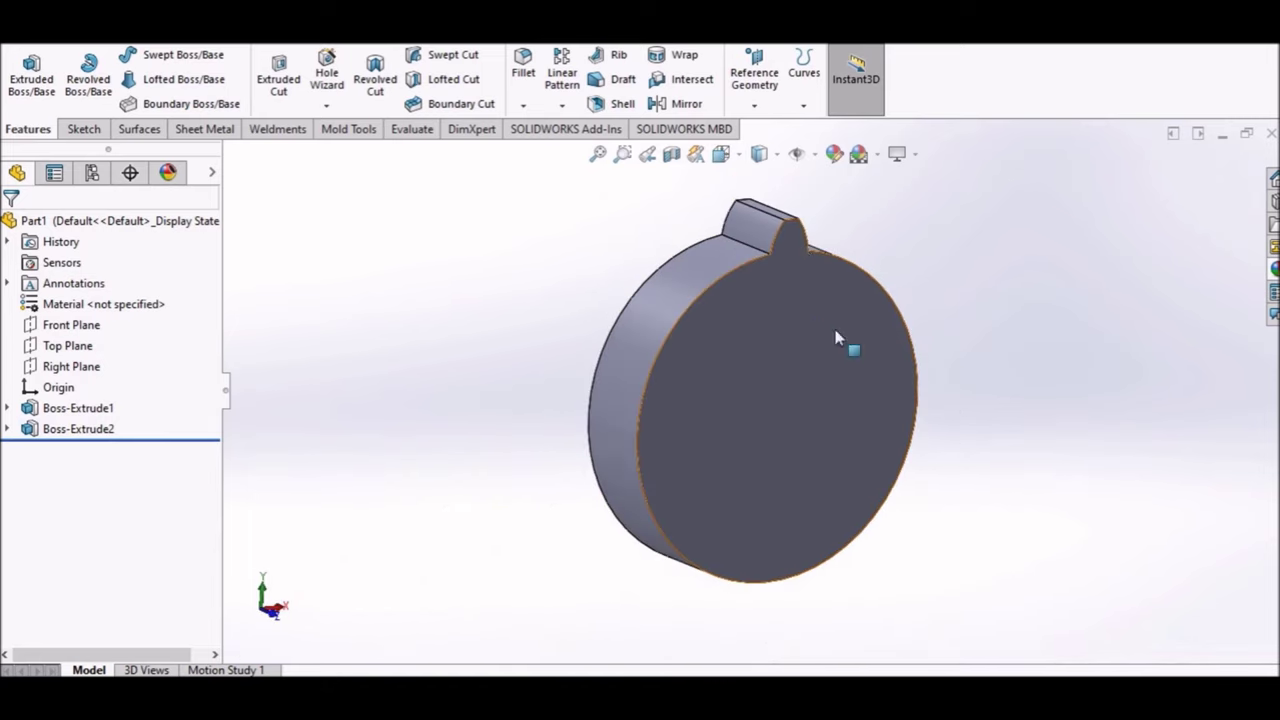
pyautogui.click(727, 160)
pyautogui.click(727, 386)
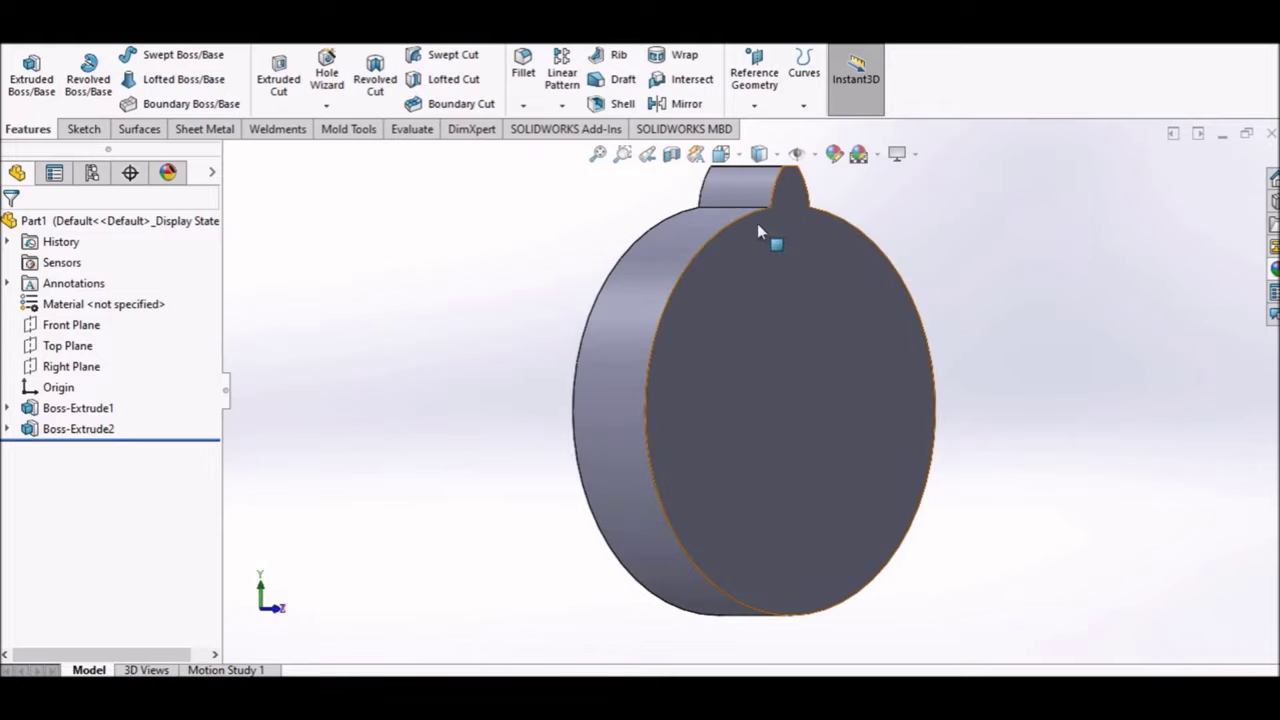
pyautogui.click(815, 155)
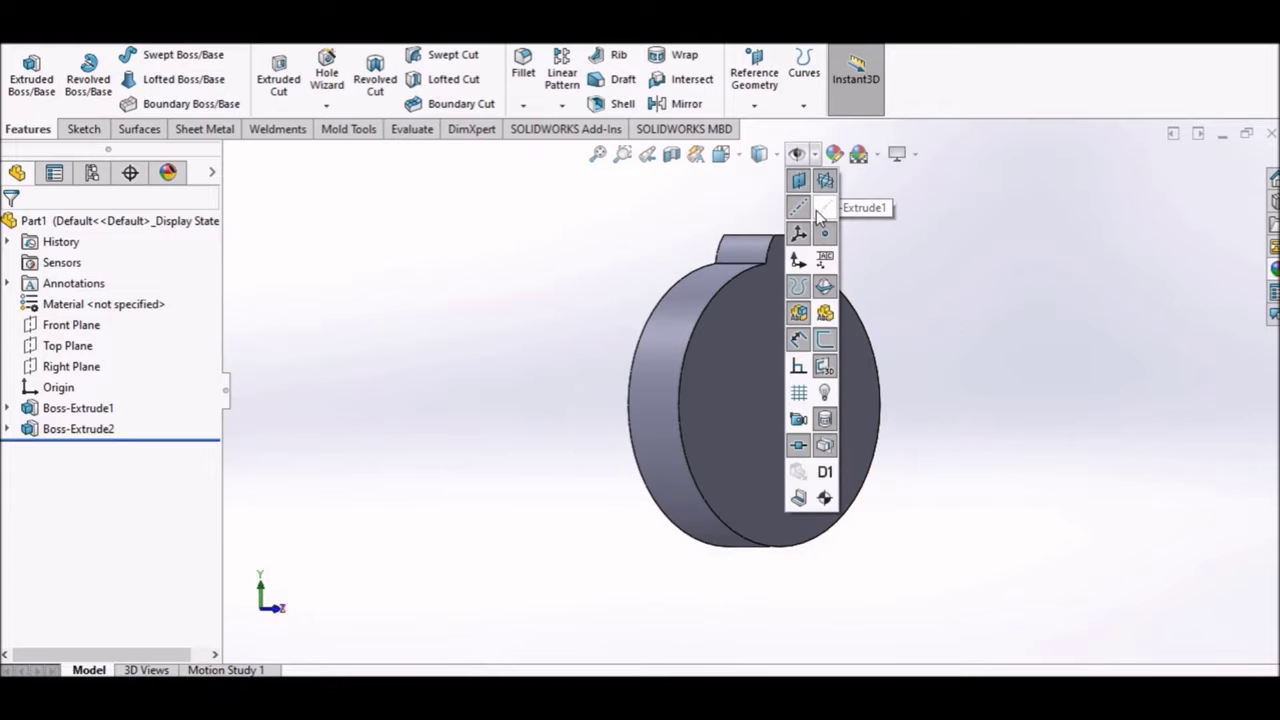
pyautogui.moveTo(975, 335); pyautogui.dragTo(838, 238, button='middle')
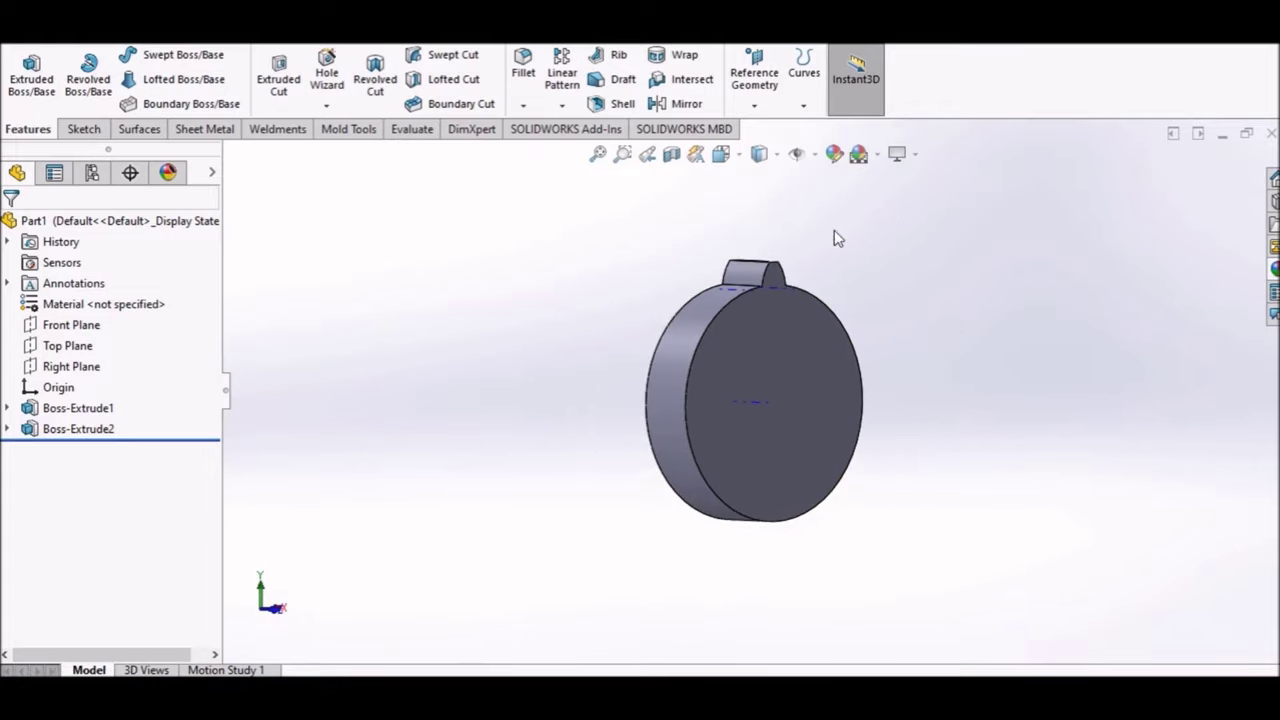
# - Circular-pattern Boss-Extrude2 16 times equally over 360° around Axis<1>, then recheck CirPattern1
pyautogui.click(563, 106)
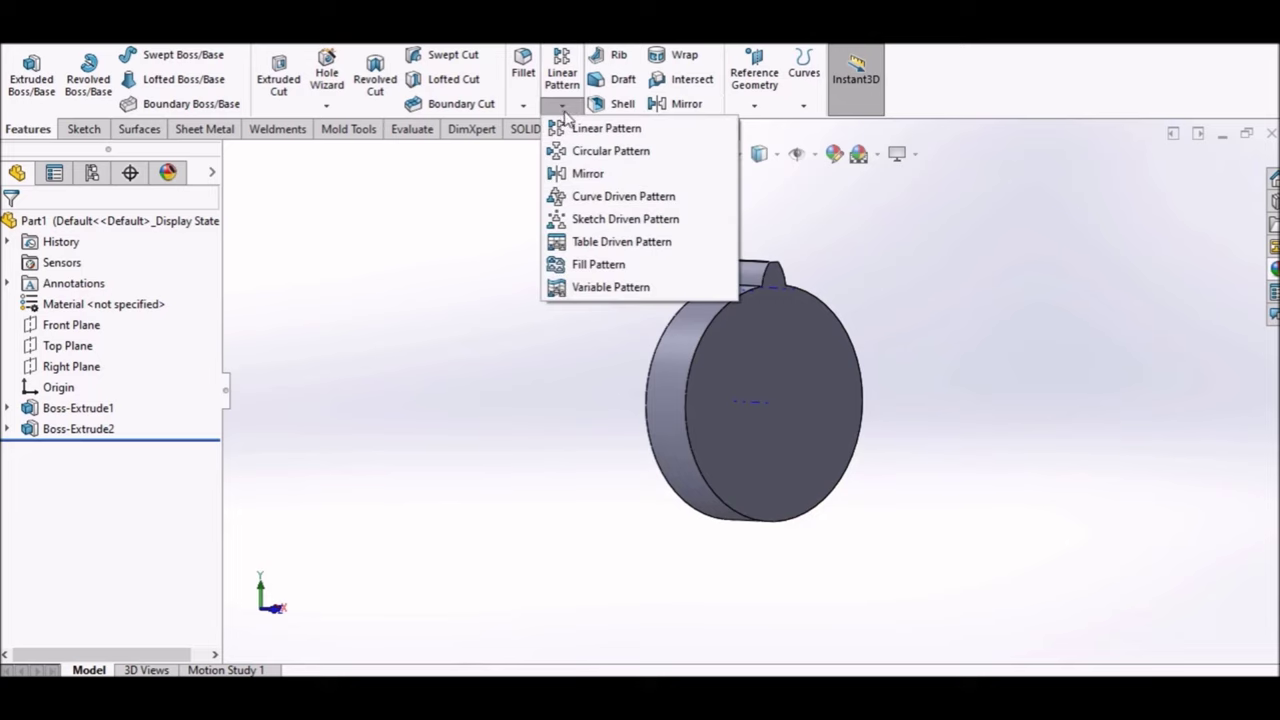
pyautogui.click(582, 153)
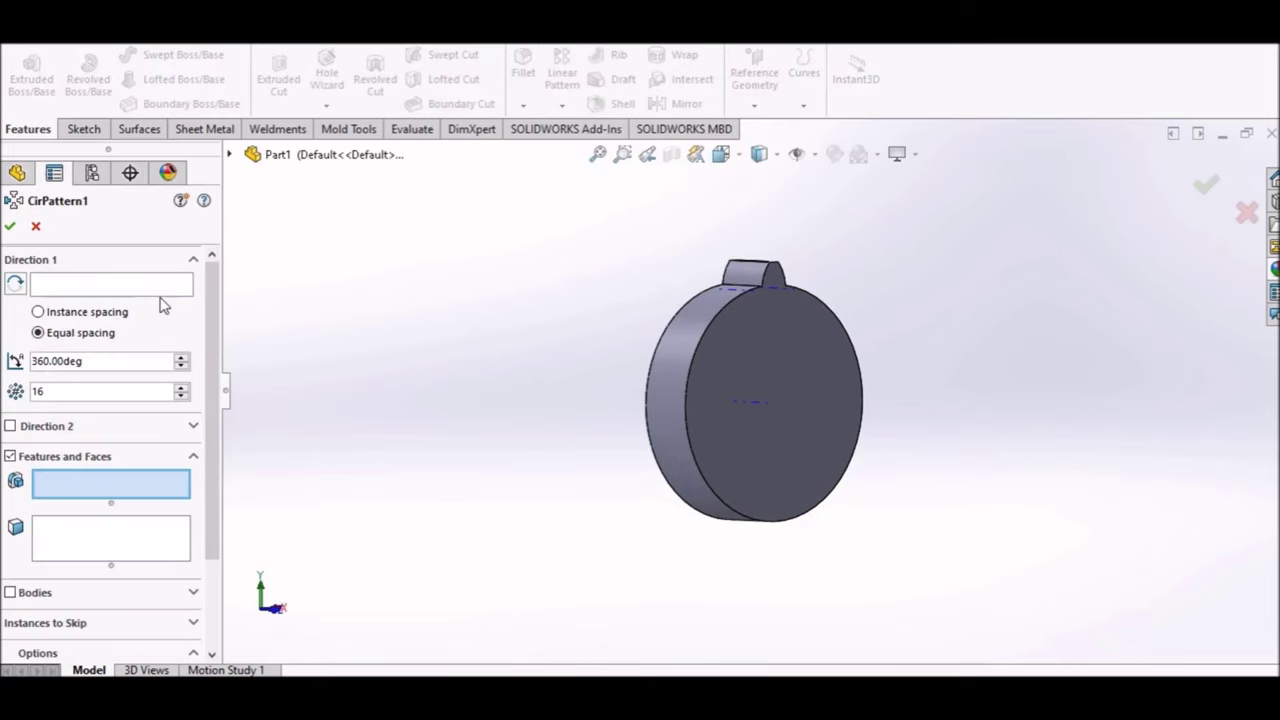
pyautogui.click(150, 288)
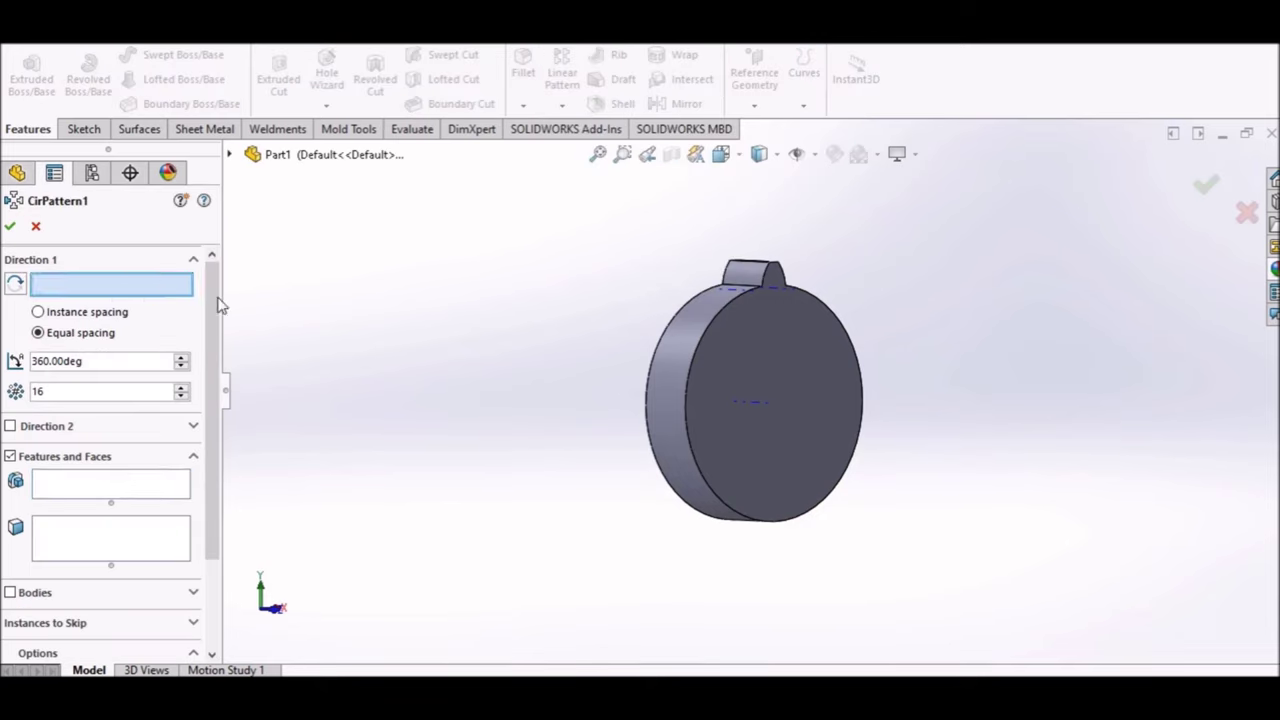
pyautogui.click(760, 404)
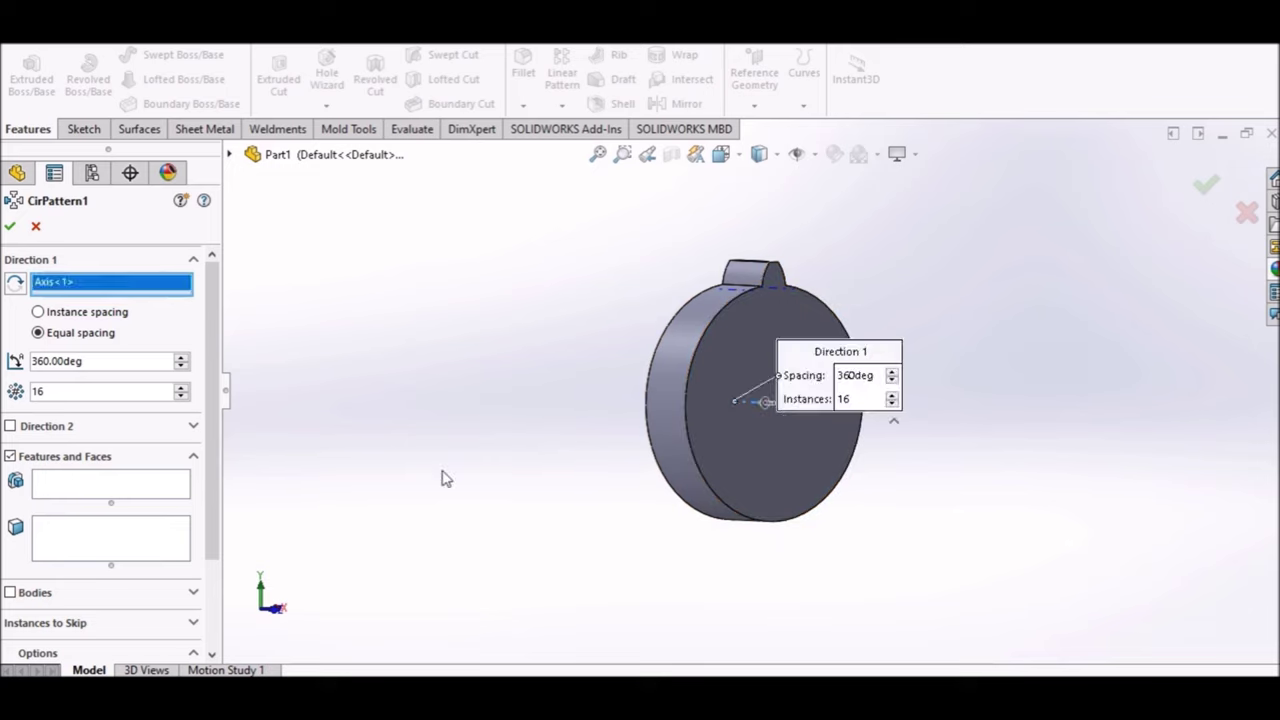
pyautogui.click(162, 489)
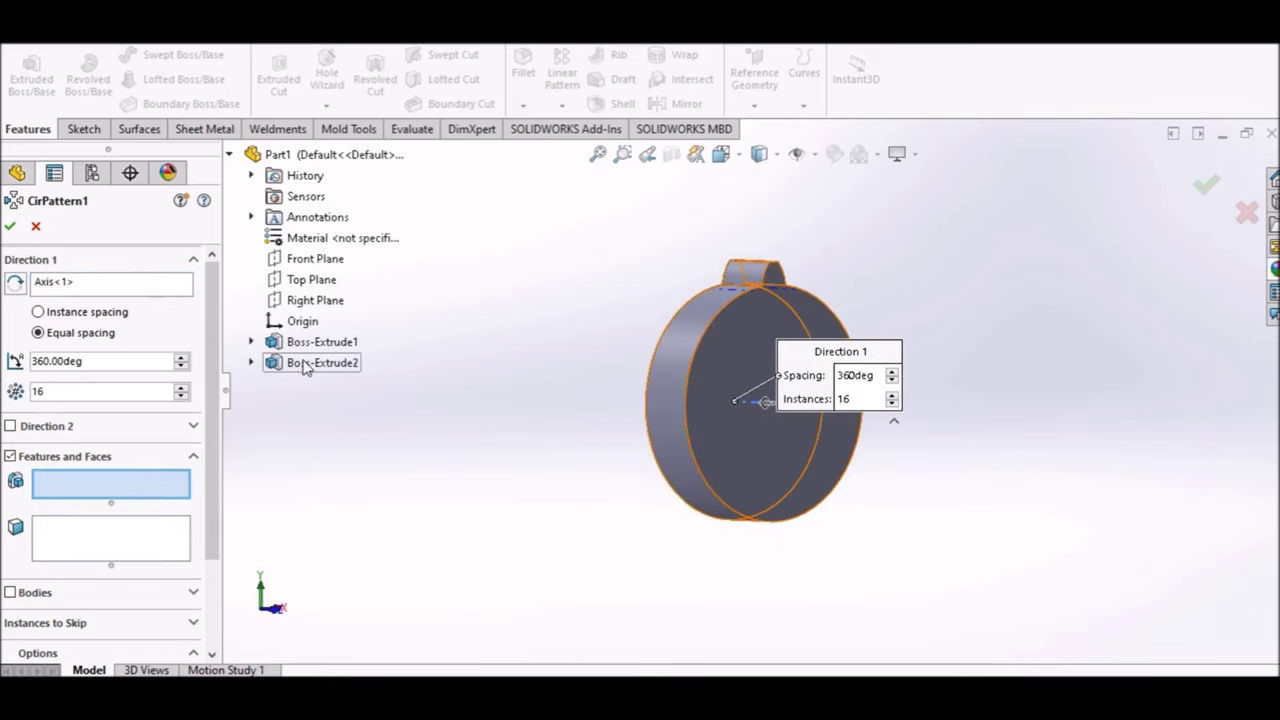
pyautogui.click(312, 364)
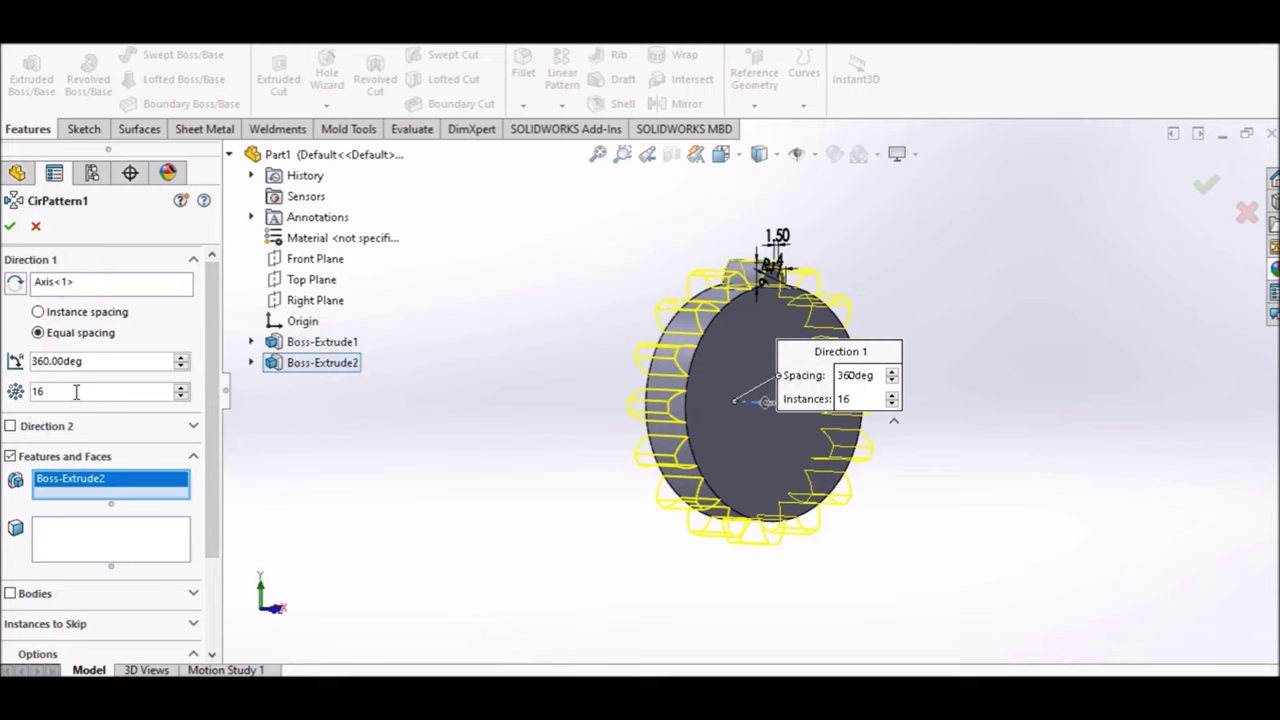
pyautogui.hotkey('ctrl', '1')
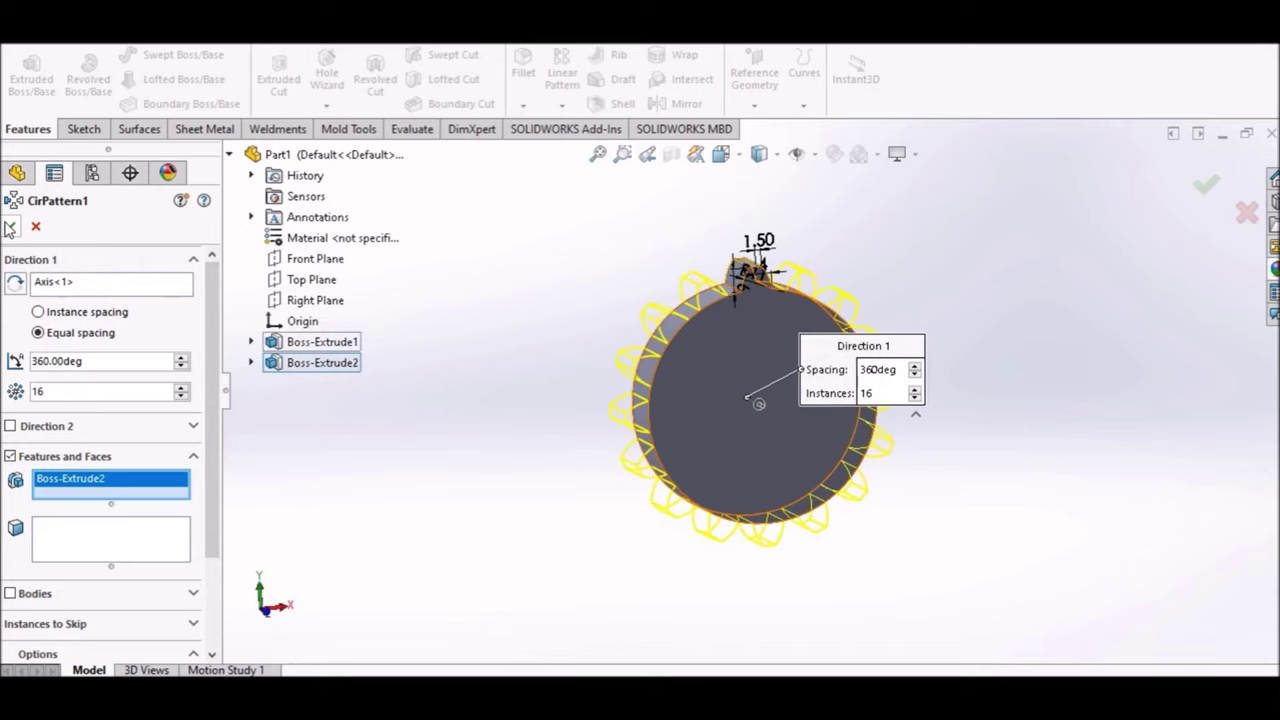
pyautogui.click(10, 227)
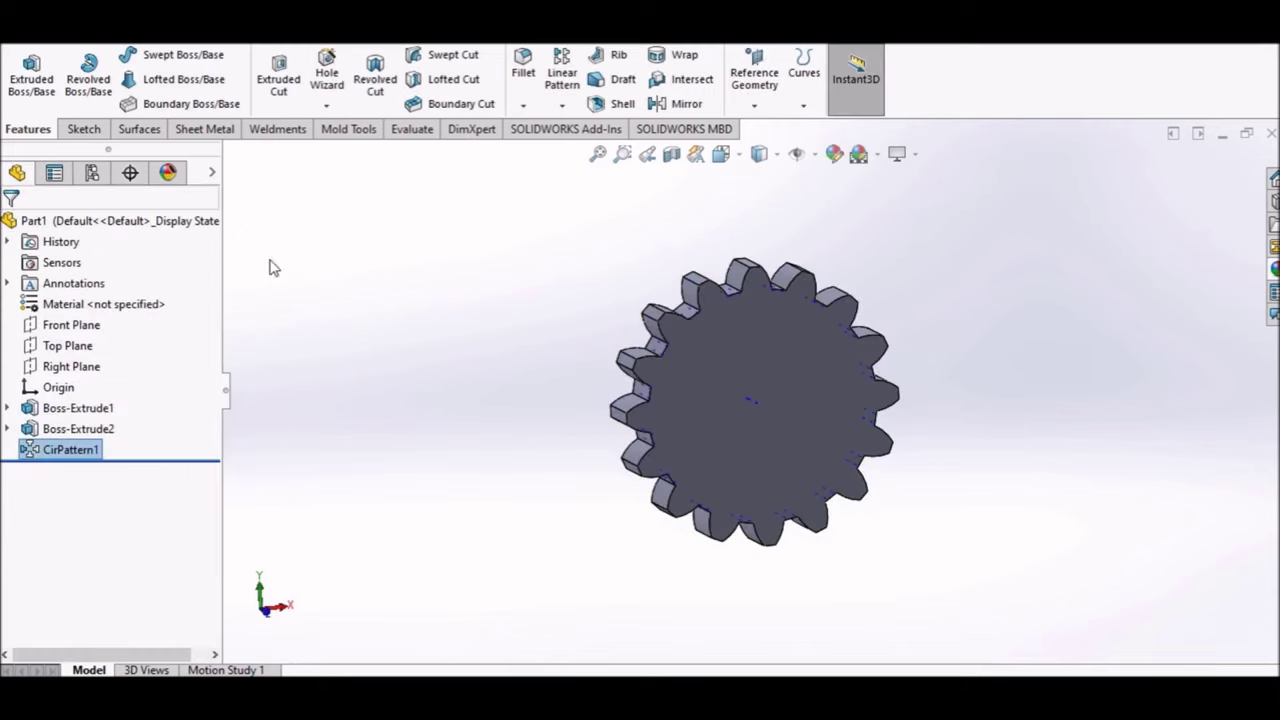
pyautogui.rightClick(97, 449)
pyautogui.click(110, 306)
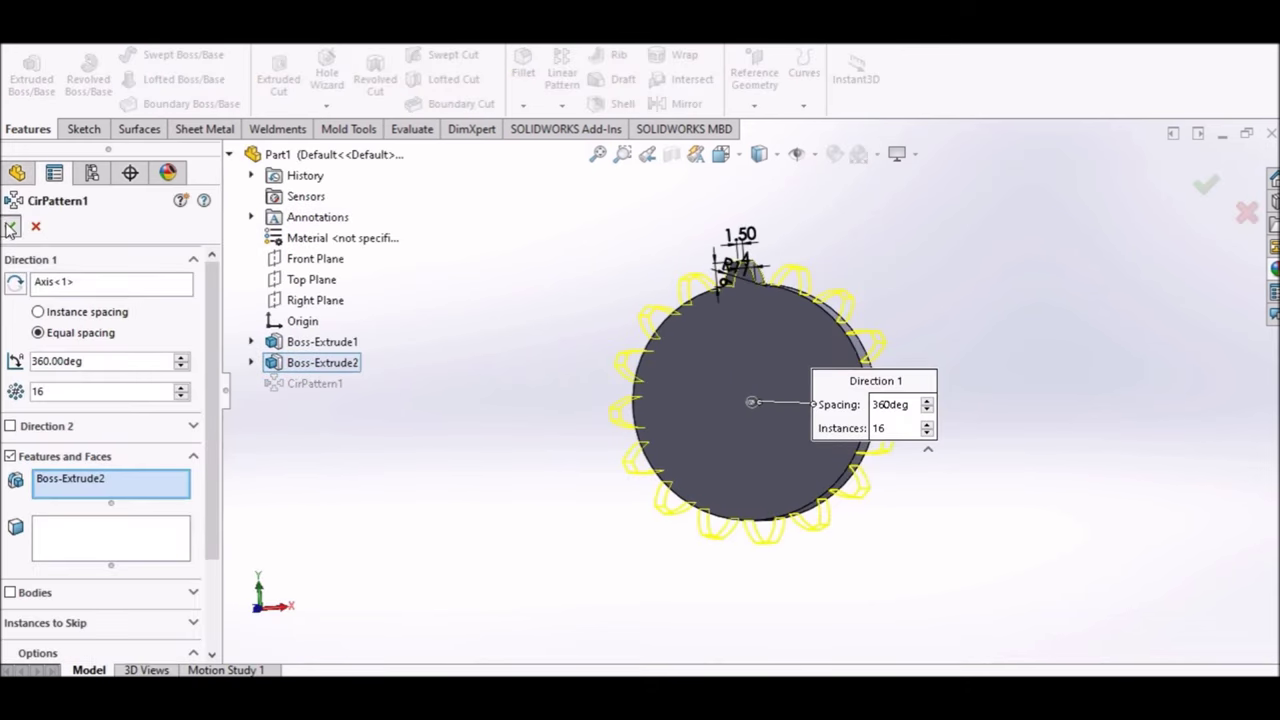
pyautogui.click(11, 227)
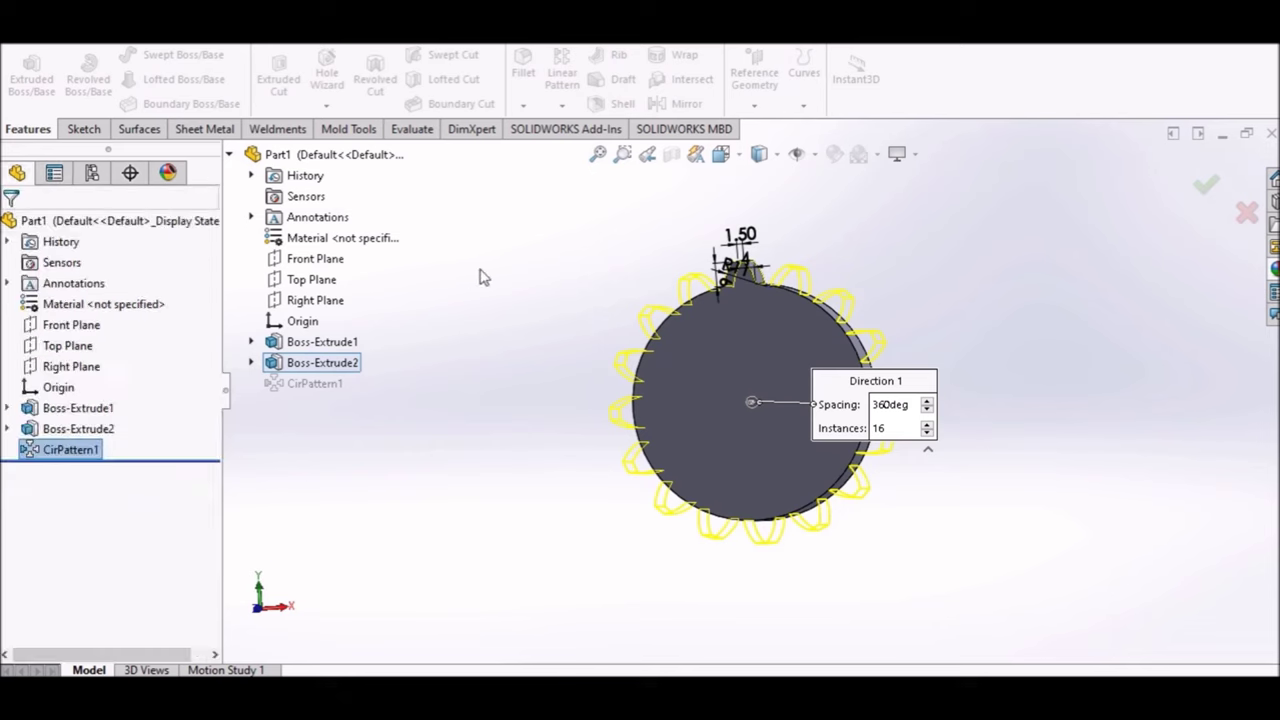
# - Start a sketch on the gear's front face and draw a circle centred on the origin
pyautogui.click(815, 156)
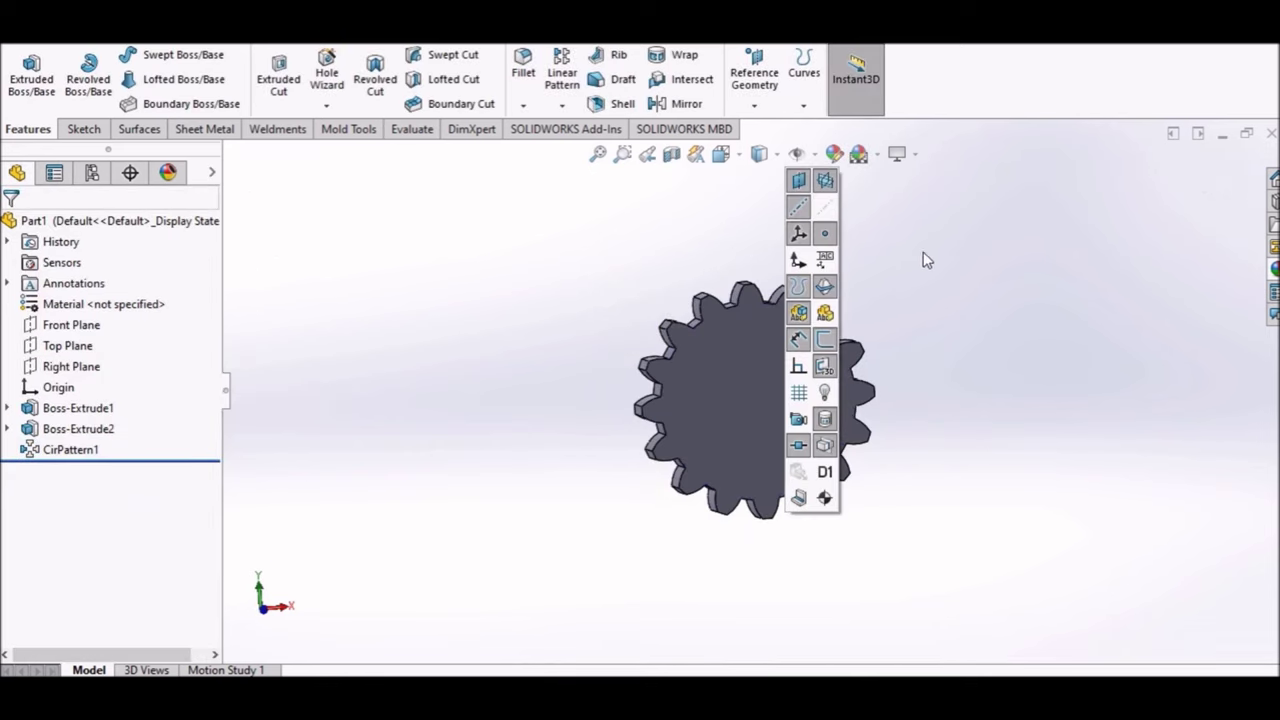
pyautogui.click(721, 153)
pyautogui.click(730, 392)
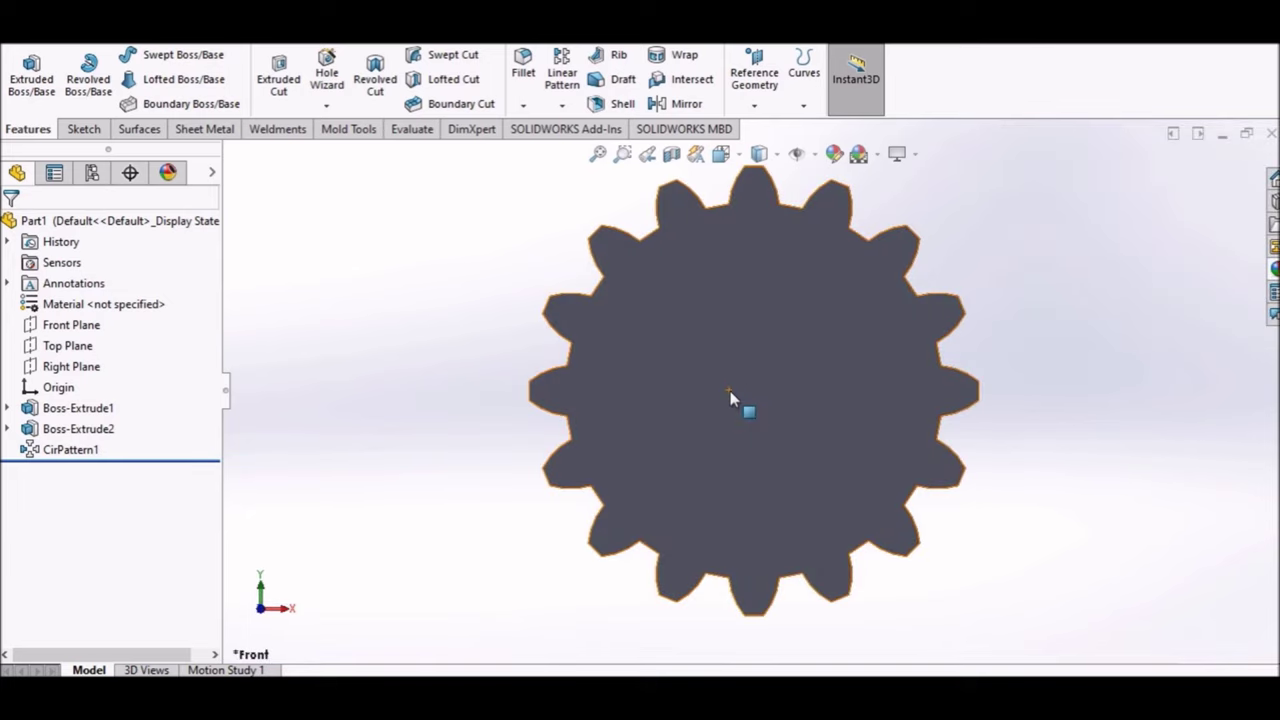
pyautogui.rightClick(750, 400)
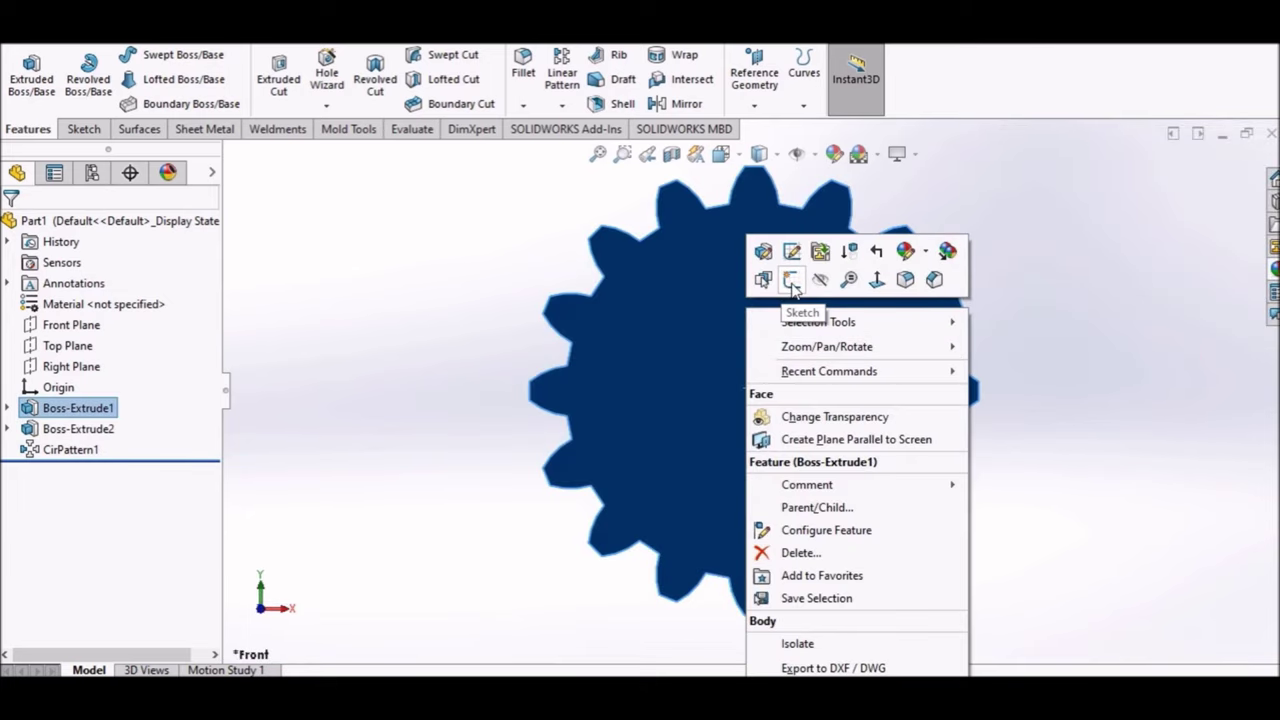
pyautogui.click(791, 282)
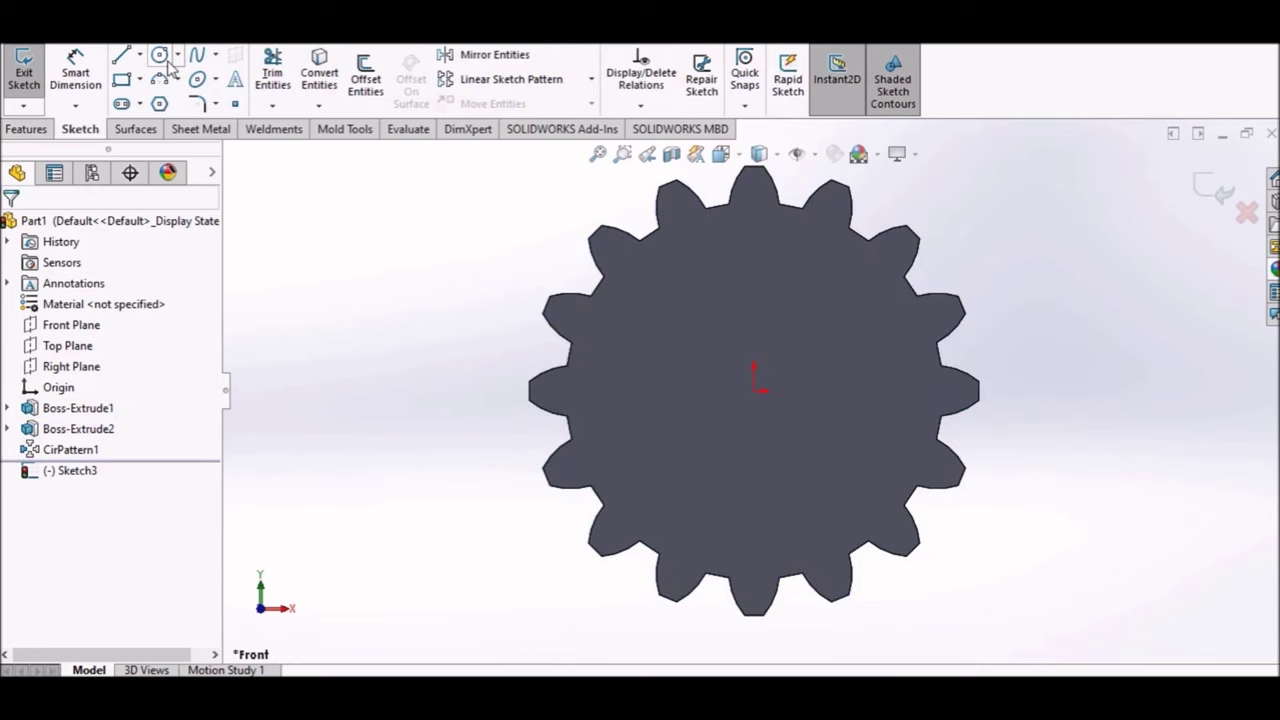
pyautogui.click(161, 56)
pyautogui.click(753, 392)
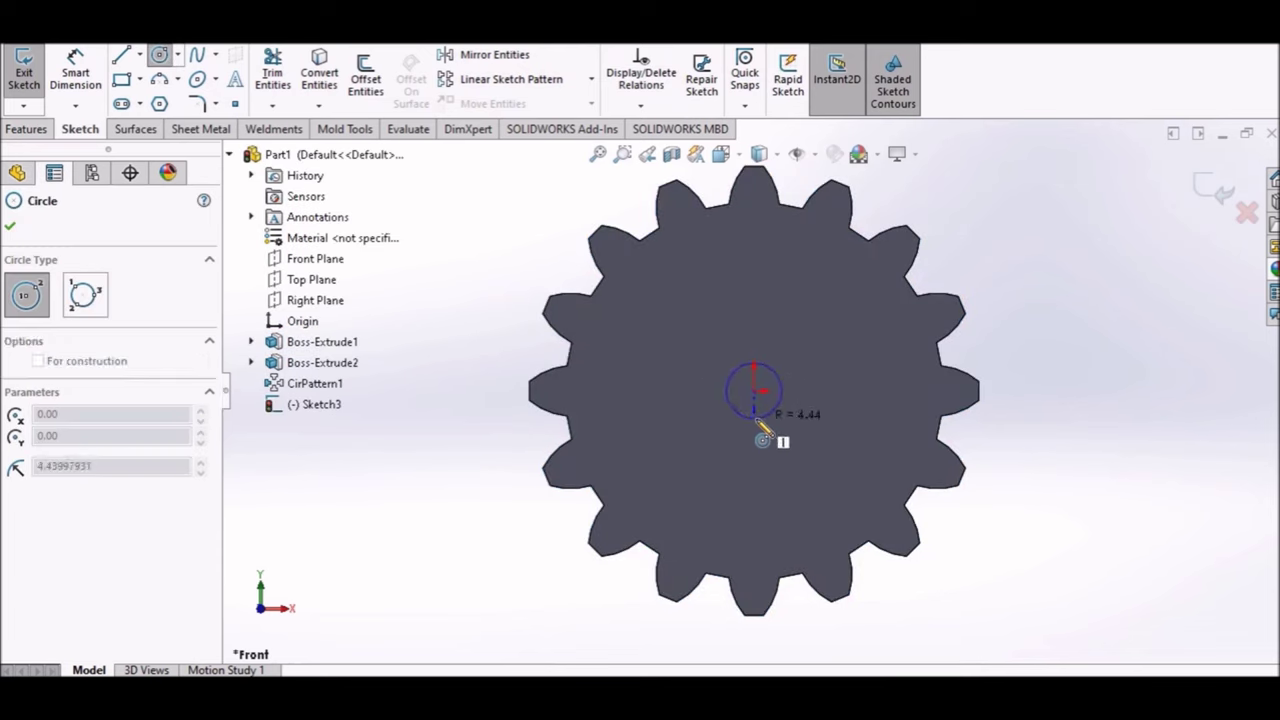
pyautogui.click(752, 430)
pyautogui.moveTo(614, 366); pyautogui.dragTo(560, 323, button='middle')
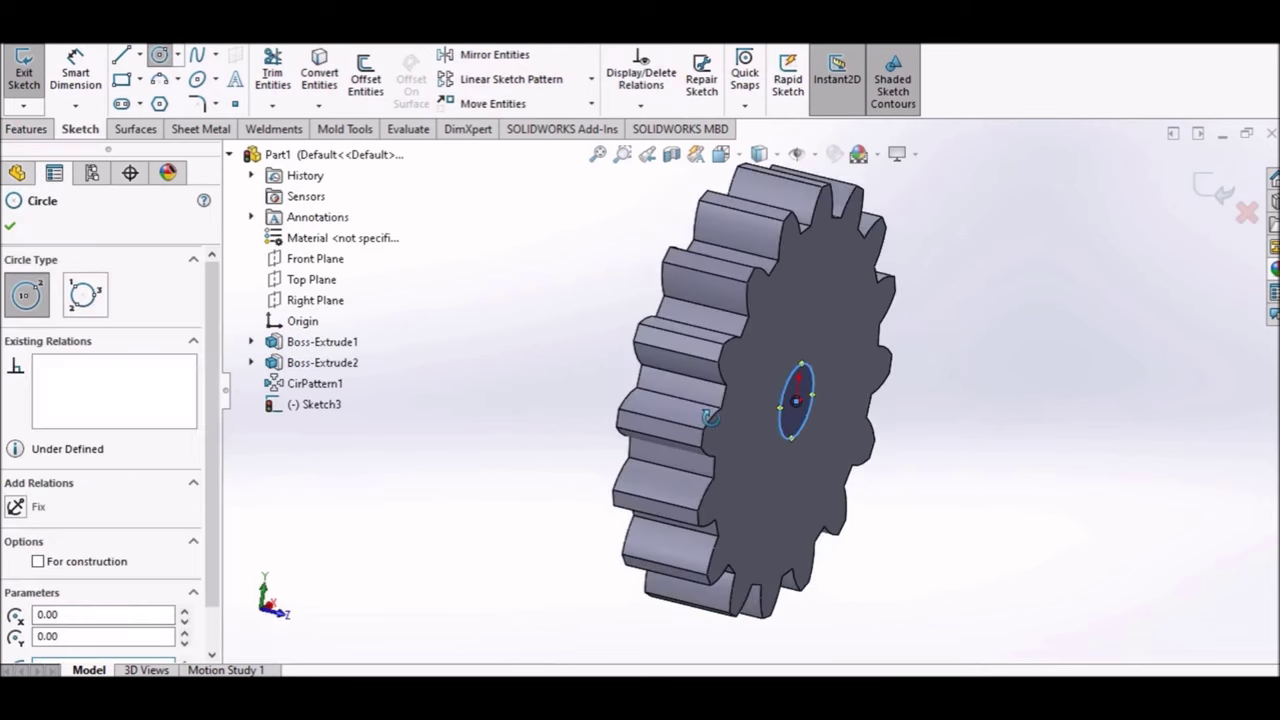
pyautogui.rightClick(556, 322)
pyautogui.click(589, 321)
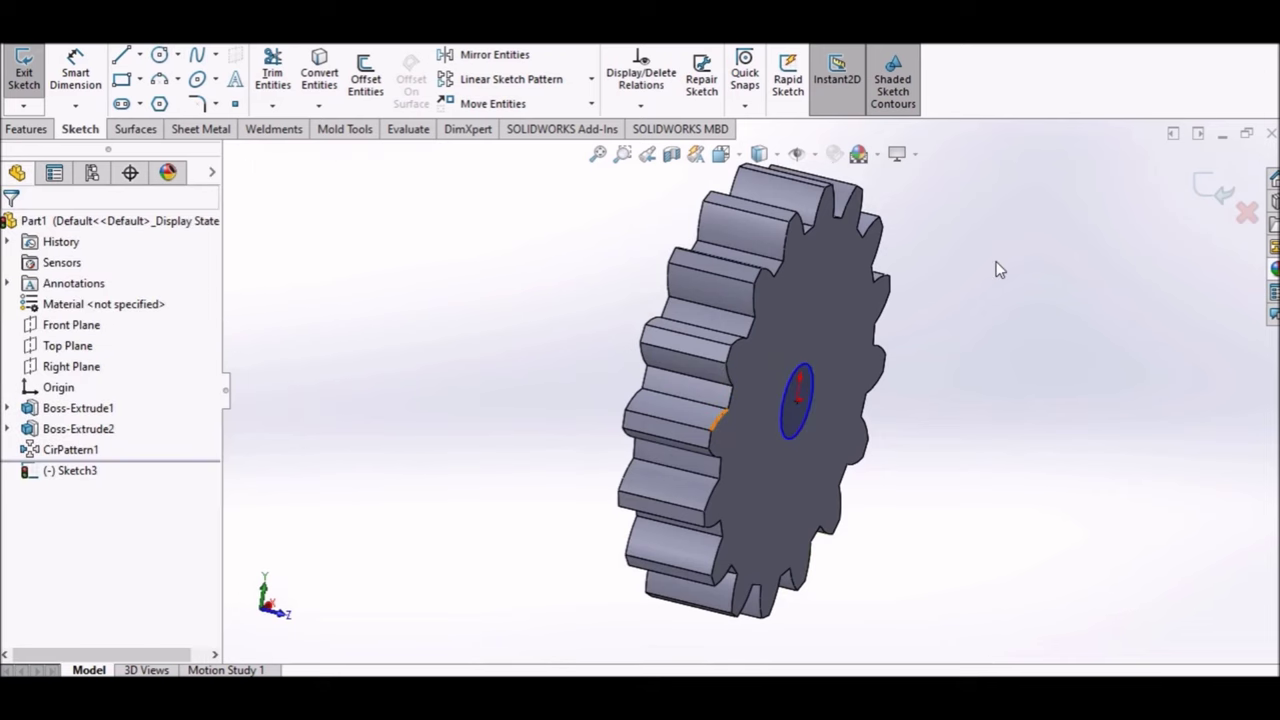
# - Dimension the circle's diameter to 40 mm
pyautogui.hotkey('ctrl', '8')
pyautogui.click(720, 153)
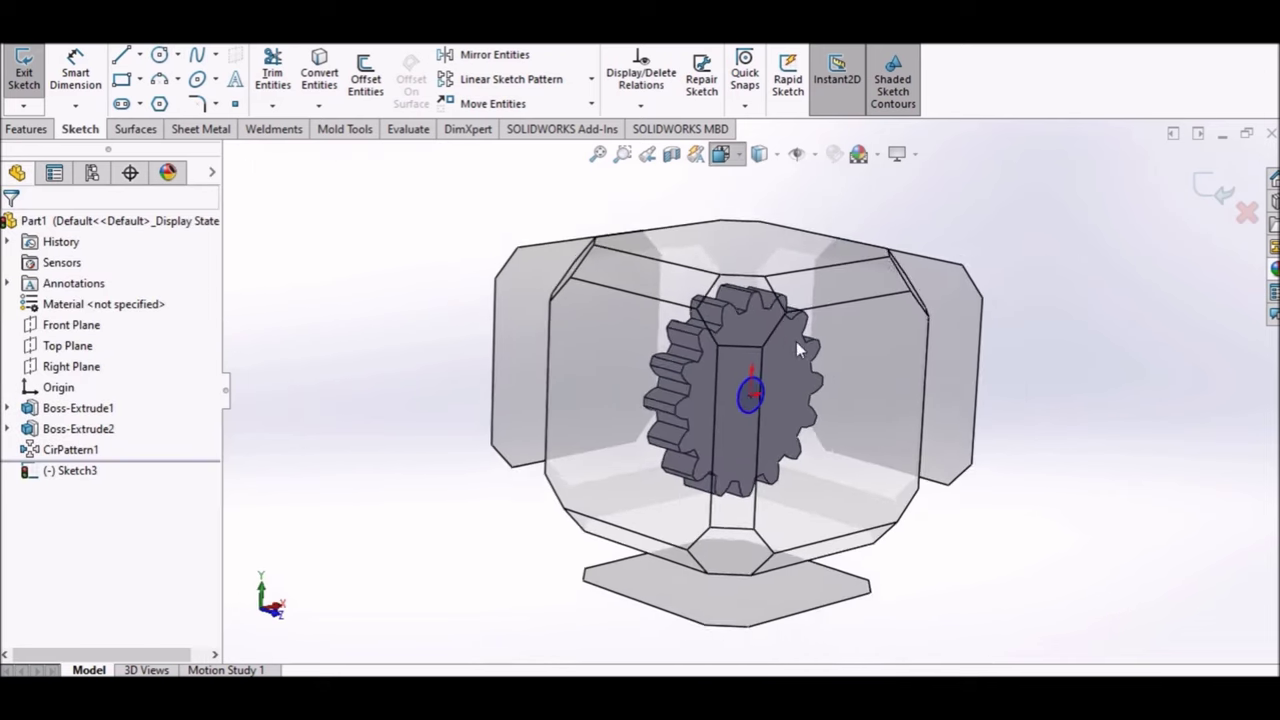
pyautogui.click(811, 383)
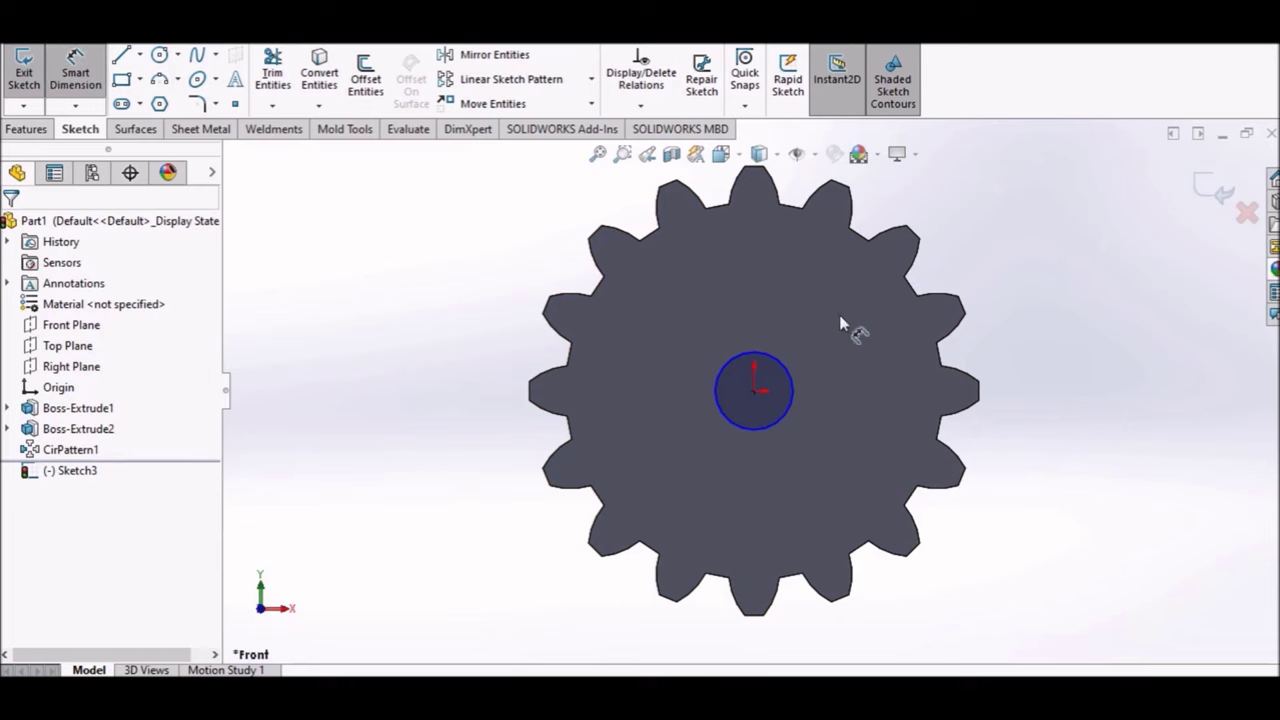
pyautogui.click(788, 370)
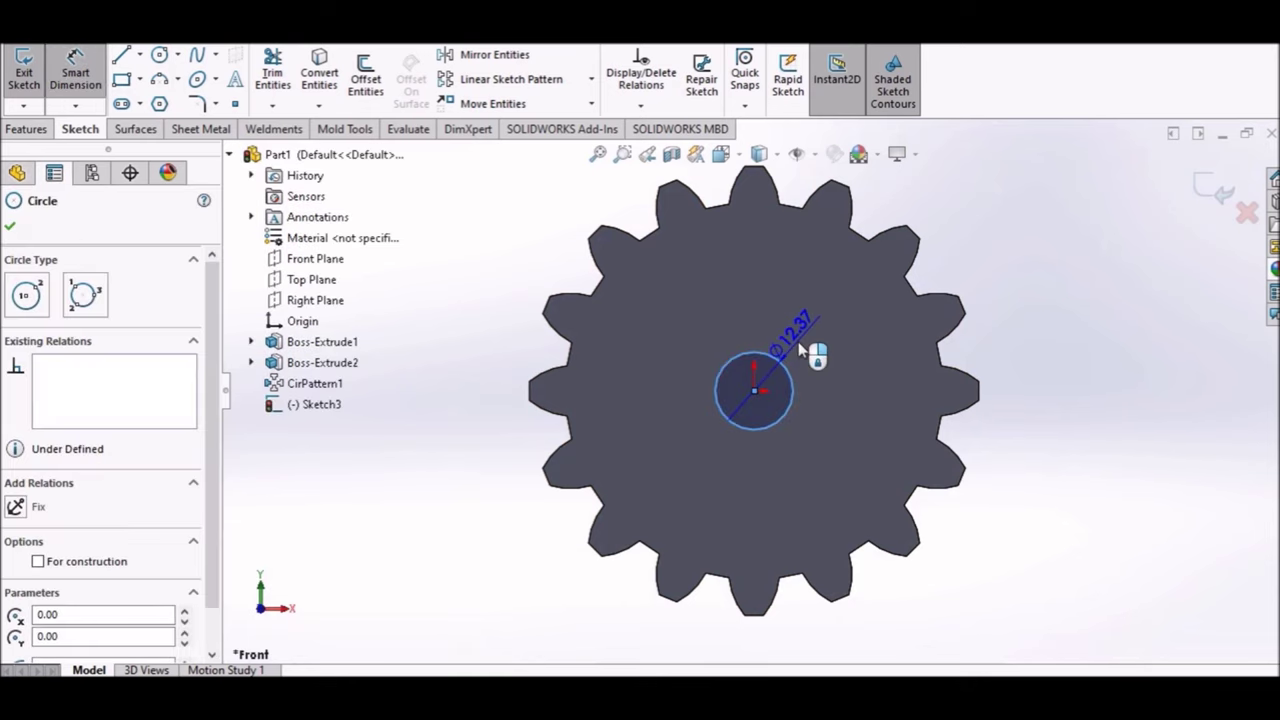
pyautogui.click(800, 343)
pyautogui.write('4')
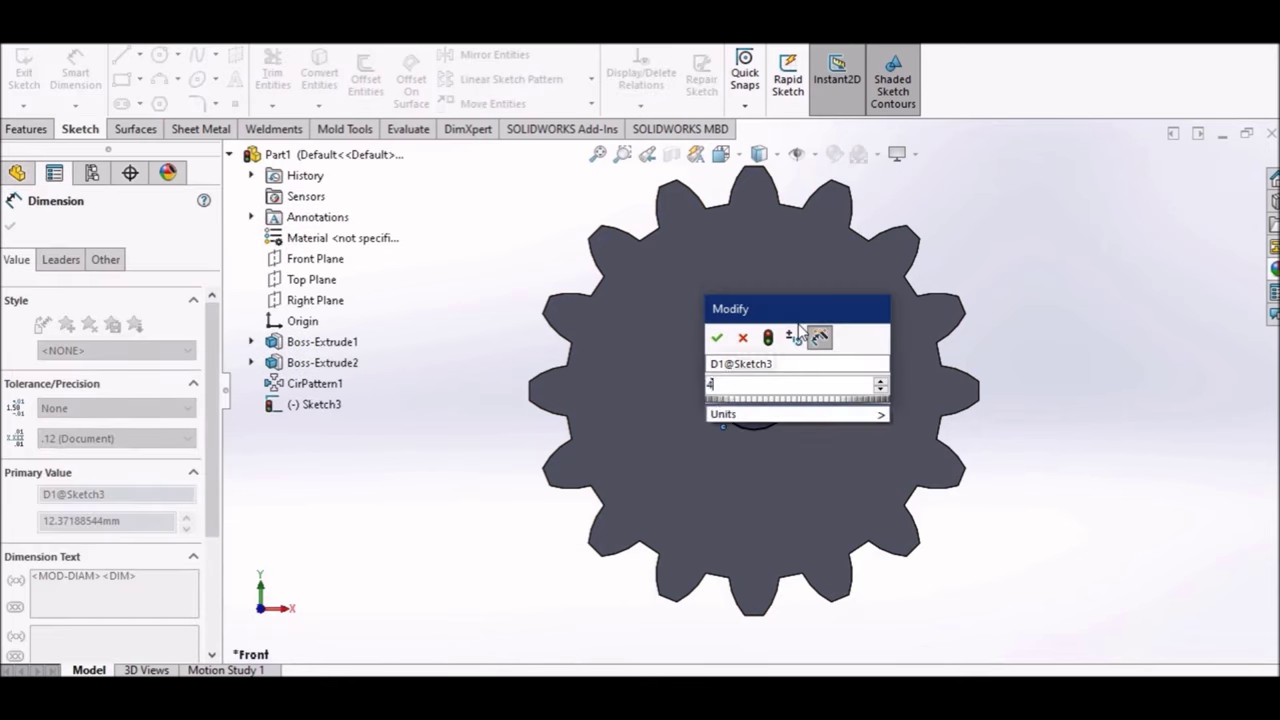
pyautogui.write('0')
pyautogui.press('Return')
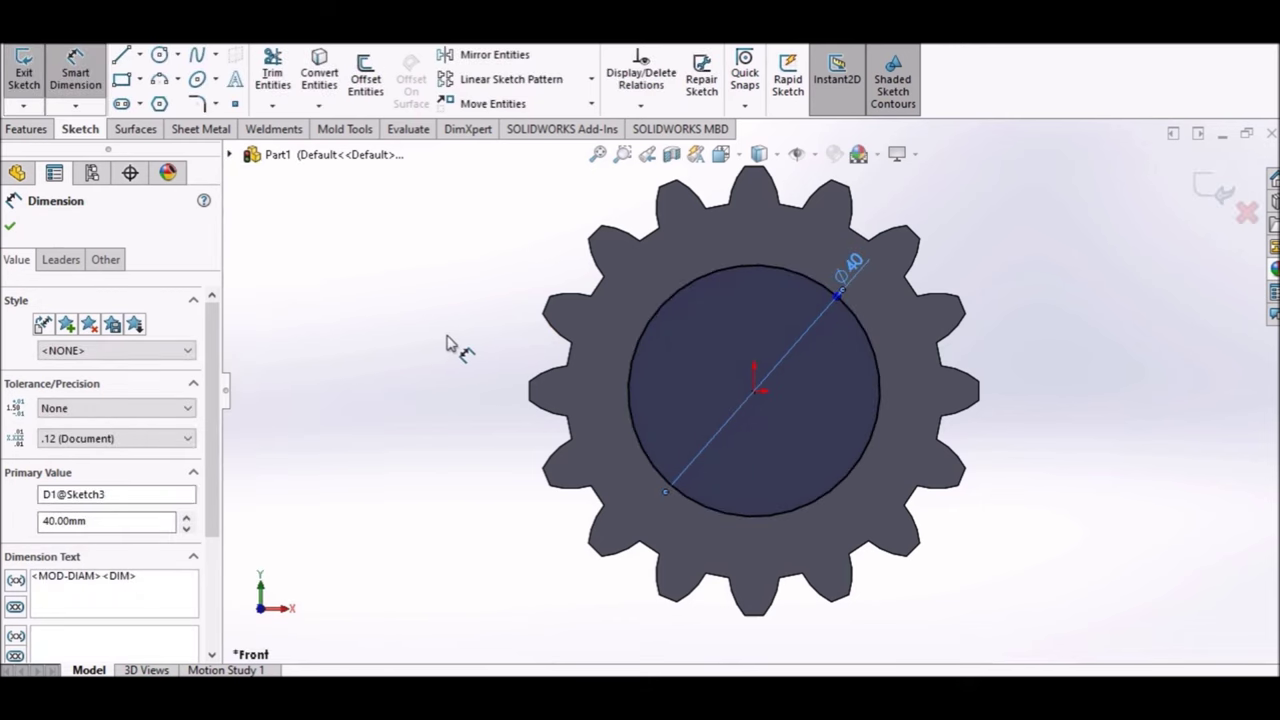
pyautogui.rightClick(447, 343)
pyautogui.click(487, 394)
pyautogui.moveTo(489, 397)
pyautogui.mouseDown(button='middle')
pyautogui.moveTo(493, 385)
pyautogui.moveTo(452, 434)
pyautogui.mouseUp(button='middle')
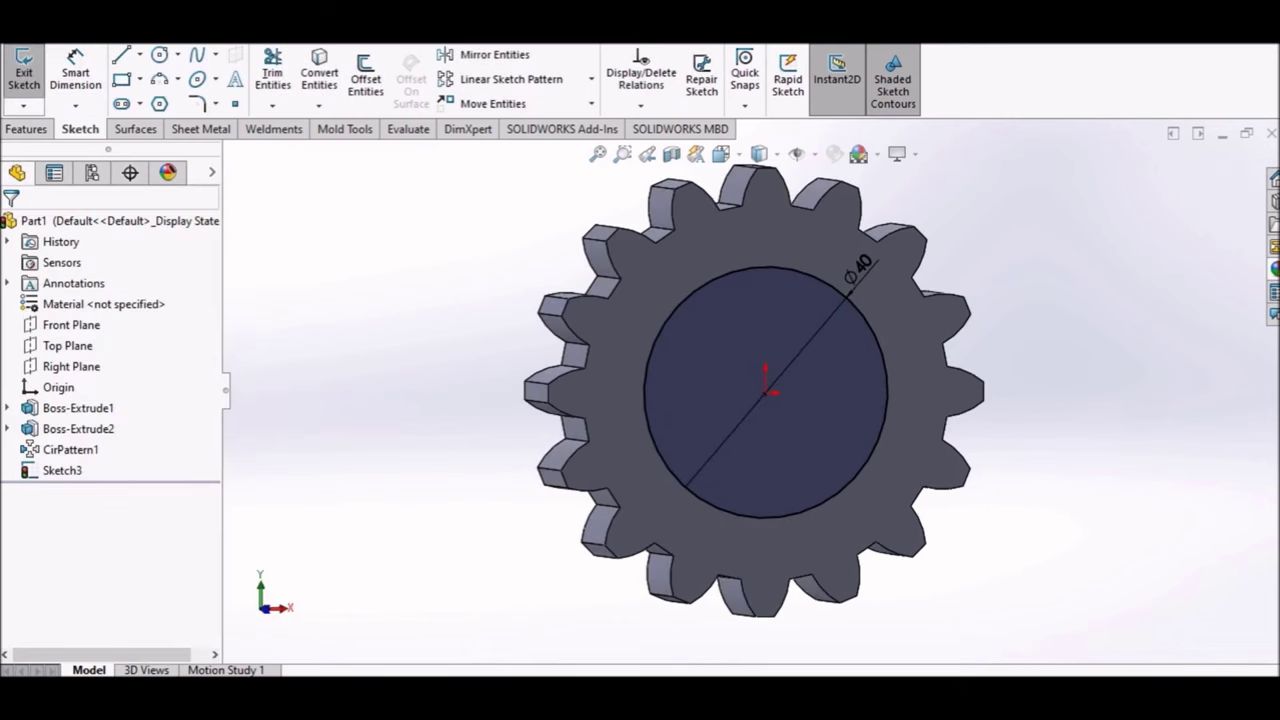
# - Extrude the Ø40 hub circle 10.5 mm forward and 25.5 mm in Direction 2, then face Front
pyautogui.click(26, 129)
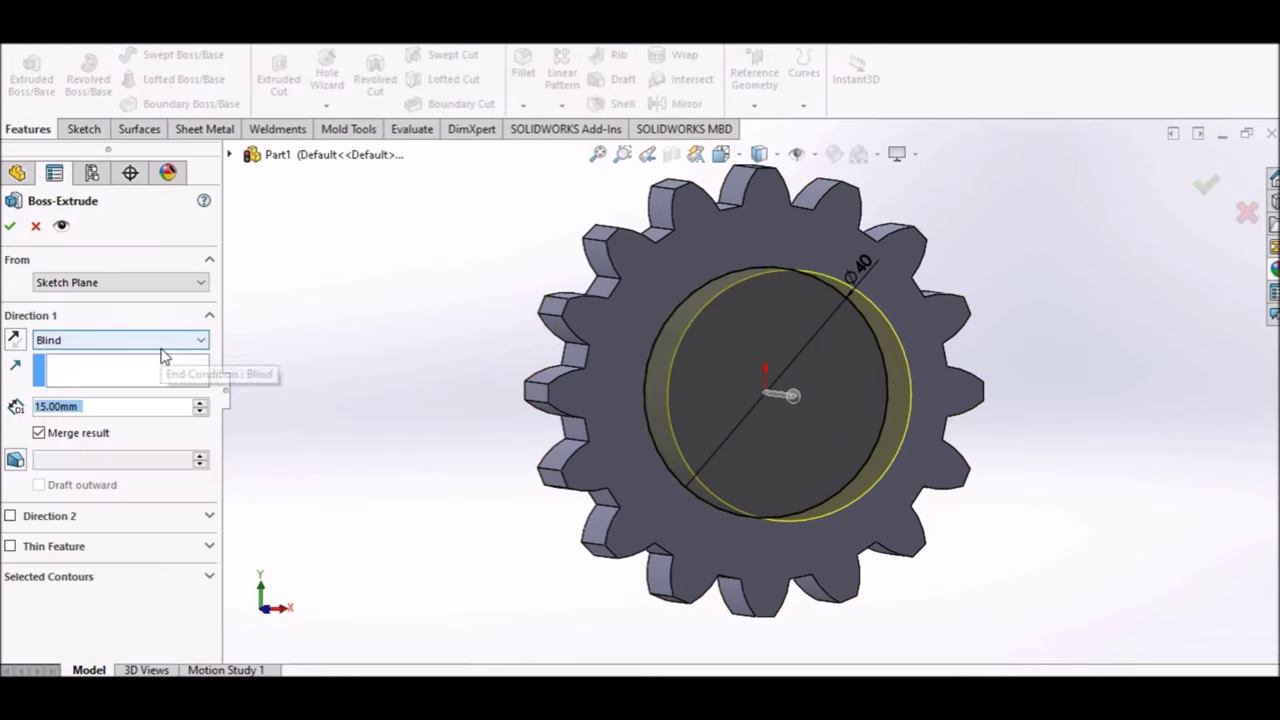
pyautogui.write('10.5')
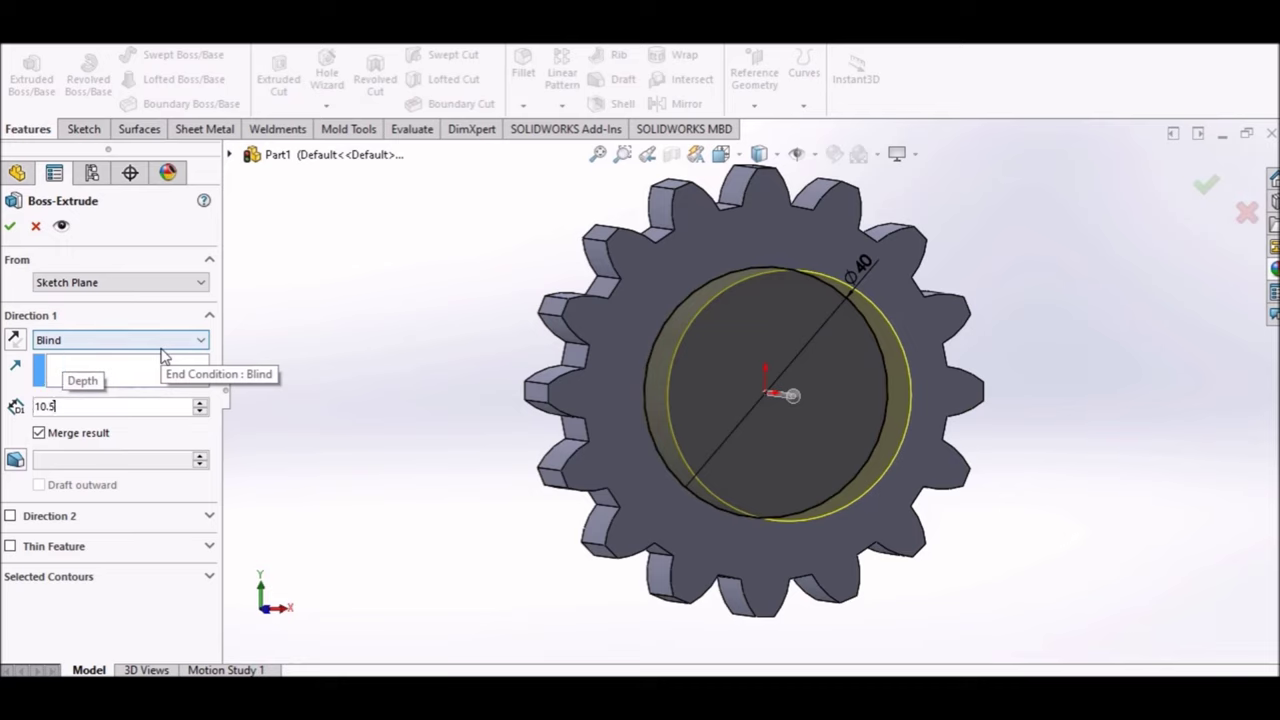
pyautogui.press('Return')
pyautogui.click(10, 515)
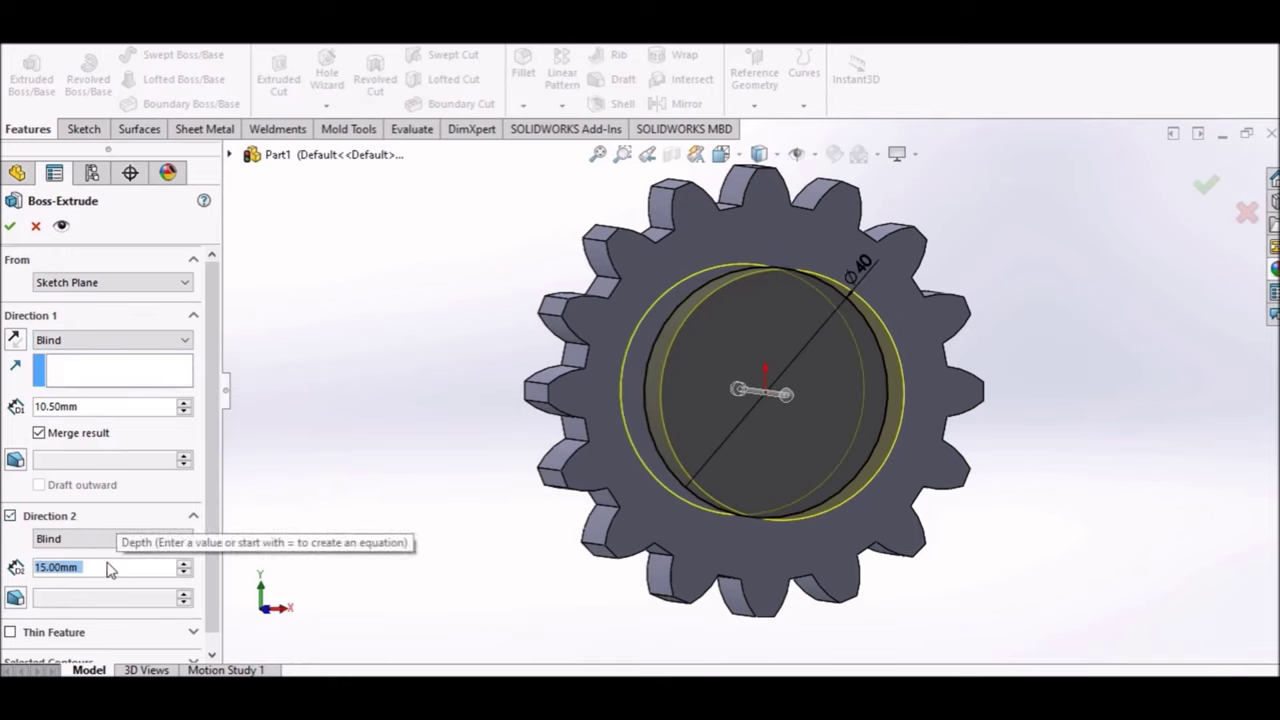
pyautogui.write('25.5')
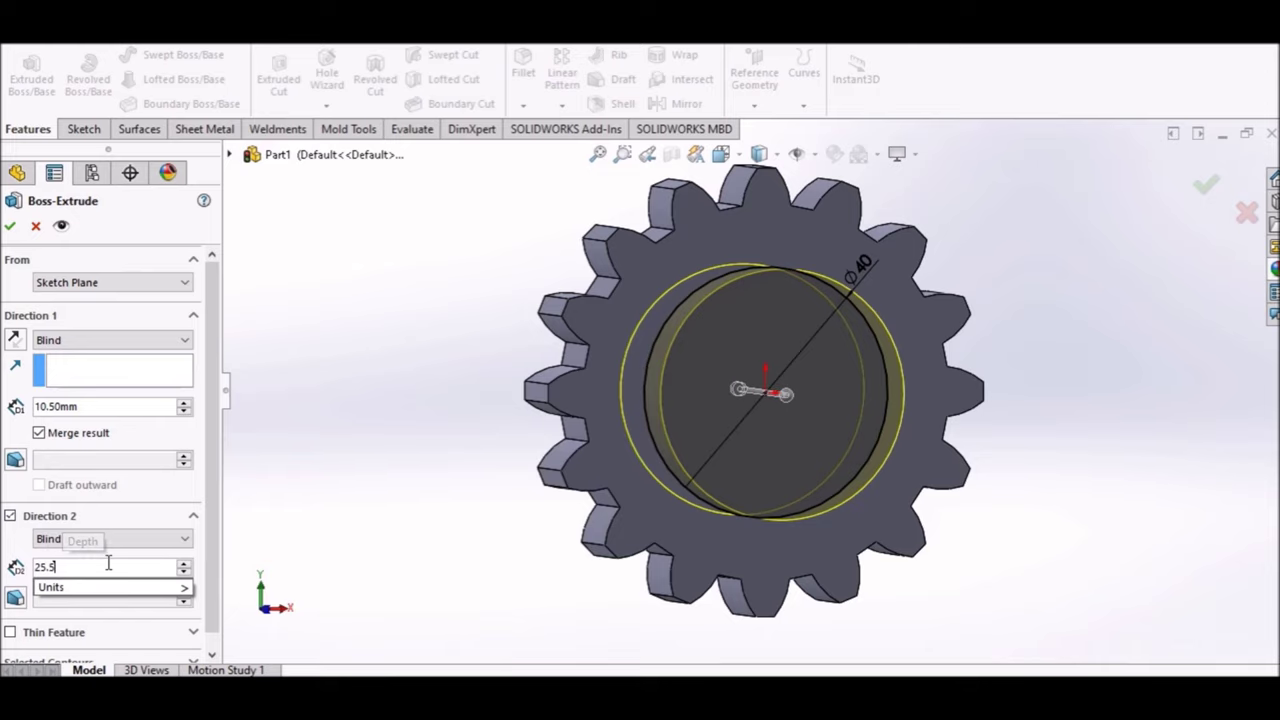
pyautogui.press('Return')
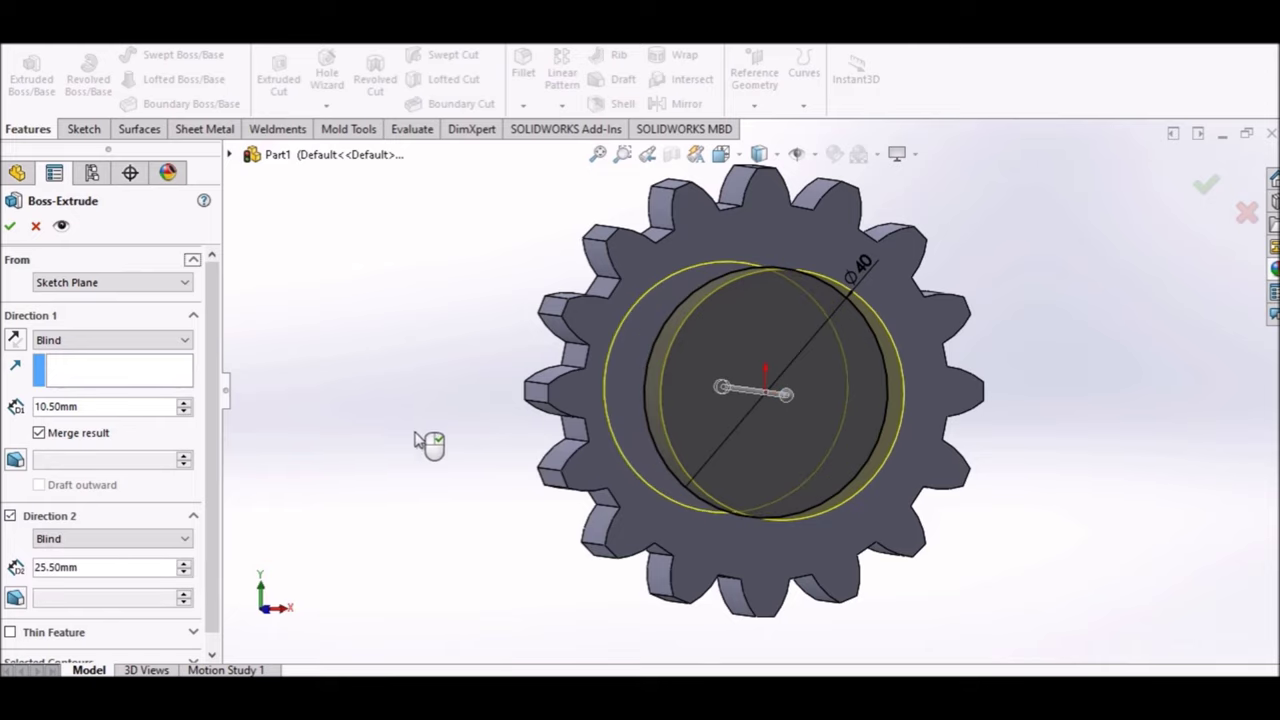
pyautogui.moveTo(429, 443); pyautogui.dragTo(520, 445, button='middle')
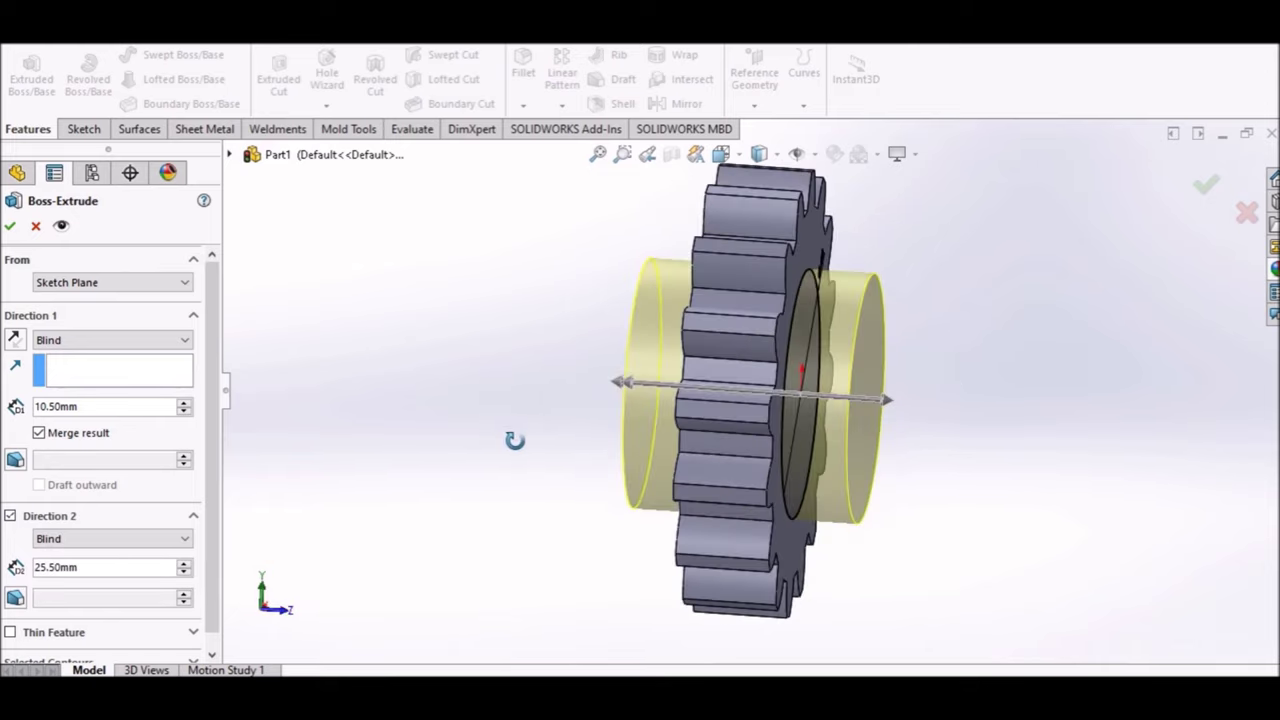
pyautogui.click(10, 228)
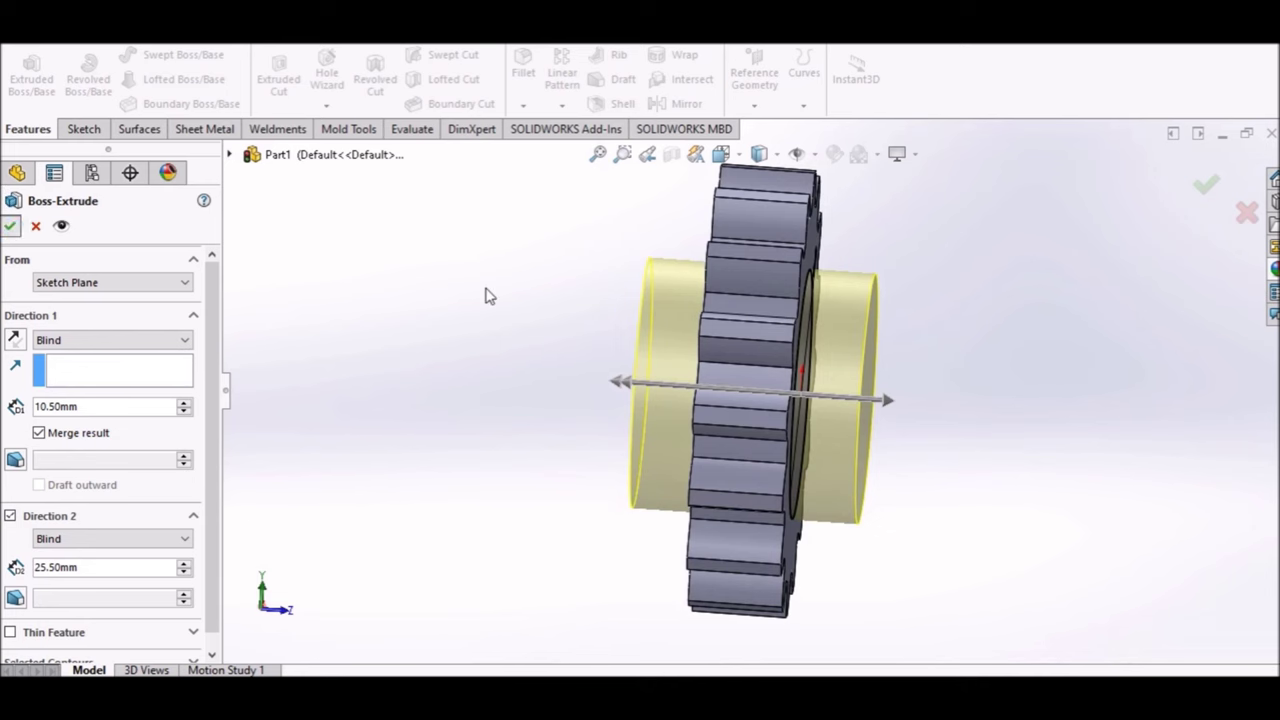
pyautogui.moveTo(476, 290); pyautogui.dragTo(414, 308, button='middle')
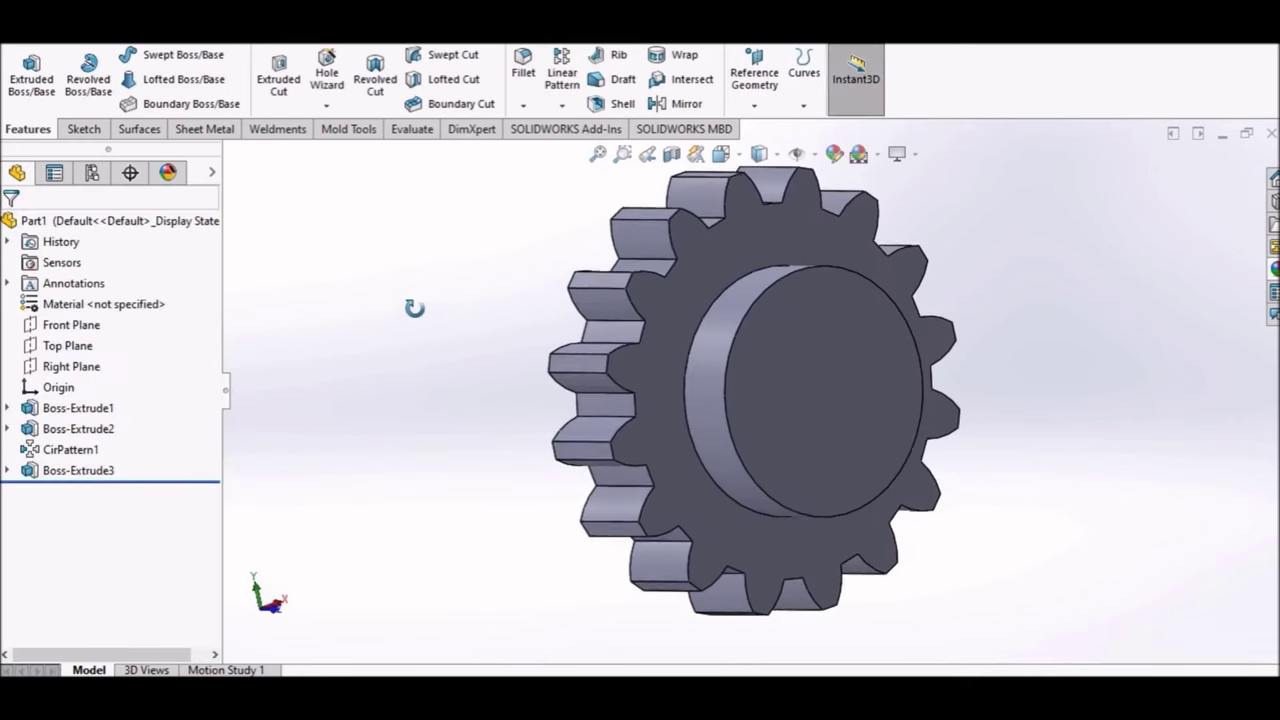
pyautogui.click(720, 153)
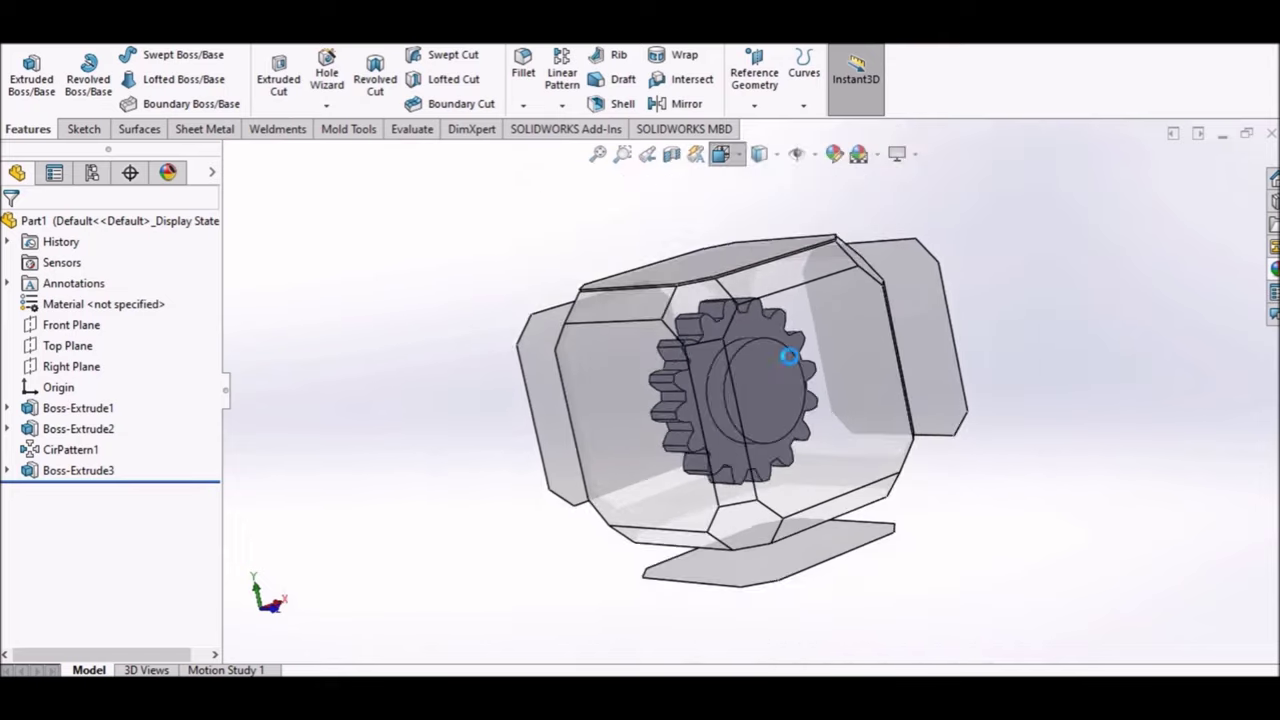
pyautogui.click(790, 355)
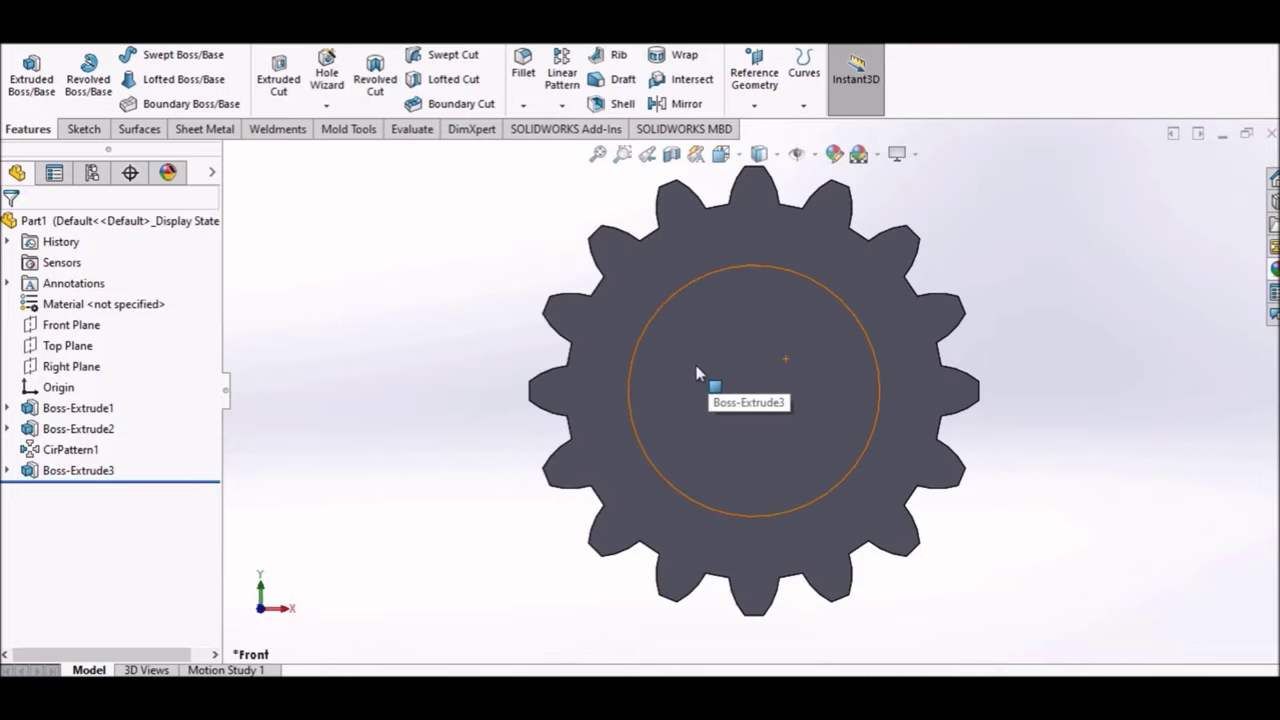
# - Start a sketch on the front face and draw a centre-point circle at the origin
pyautogui.rightClick(697, 372)
pyautogui.click(740, 277)
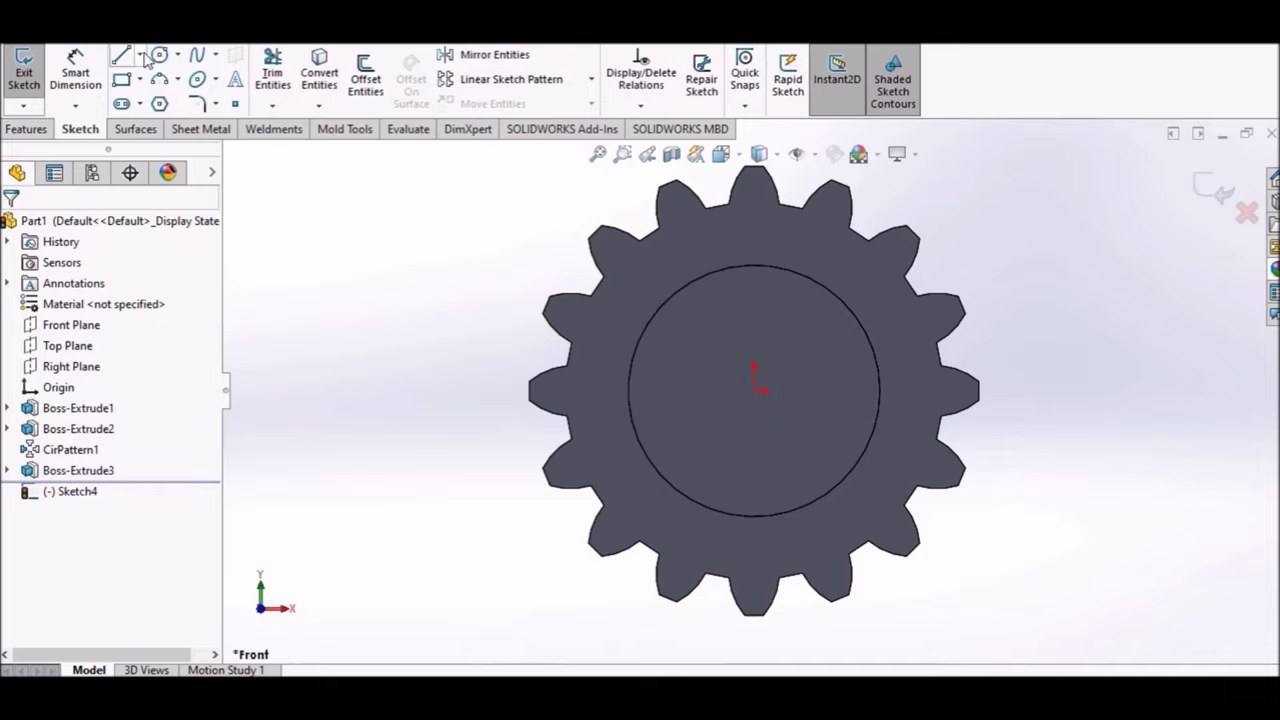
pyautogui.click(142, 56)
pyautogui.click(177, 55)
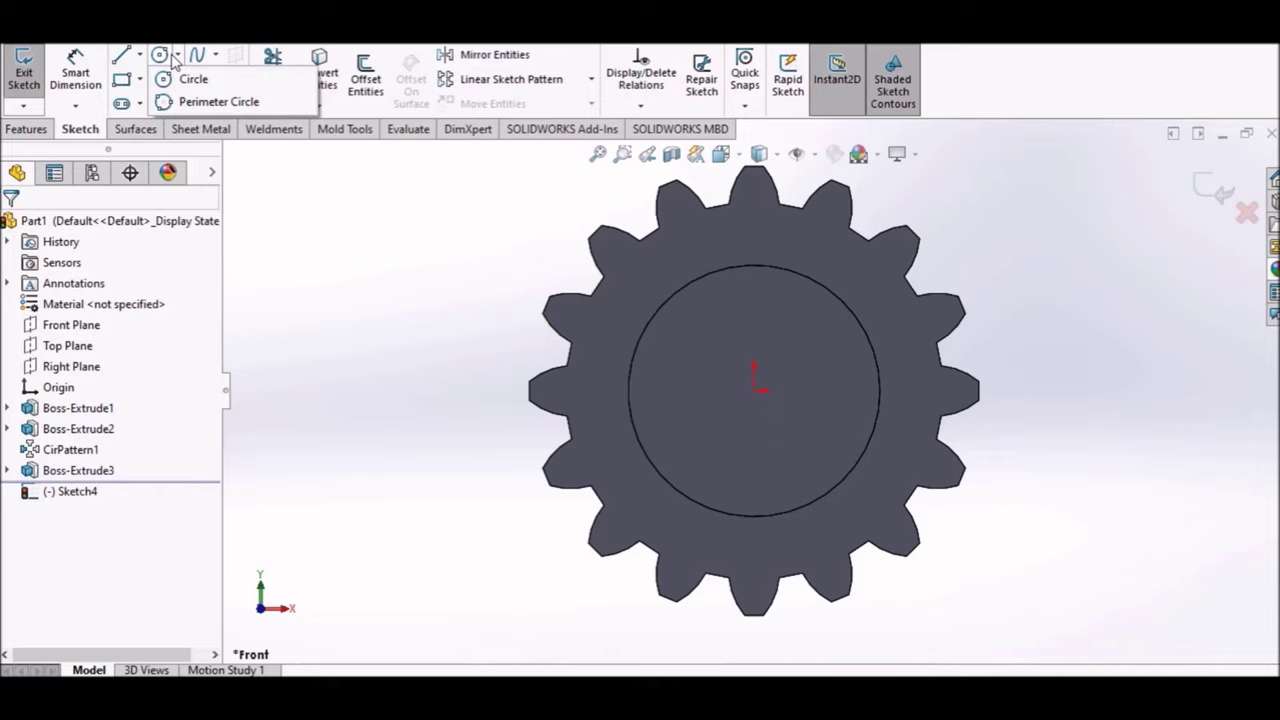
pyautogui.click(182, 82)
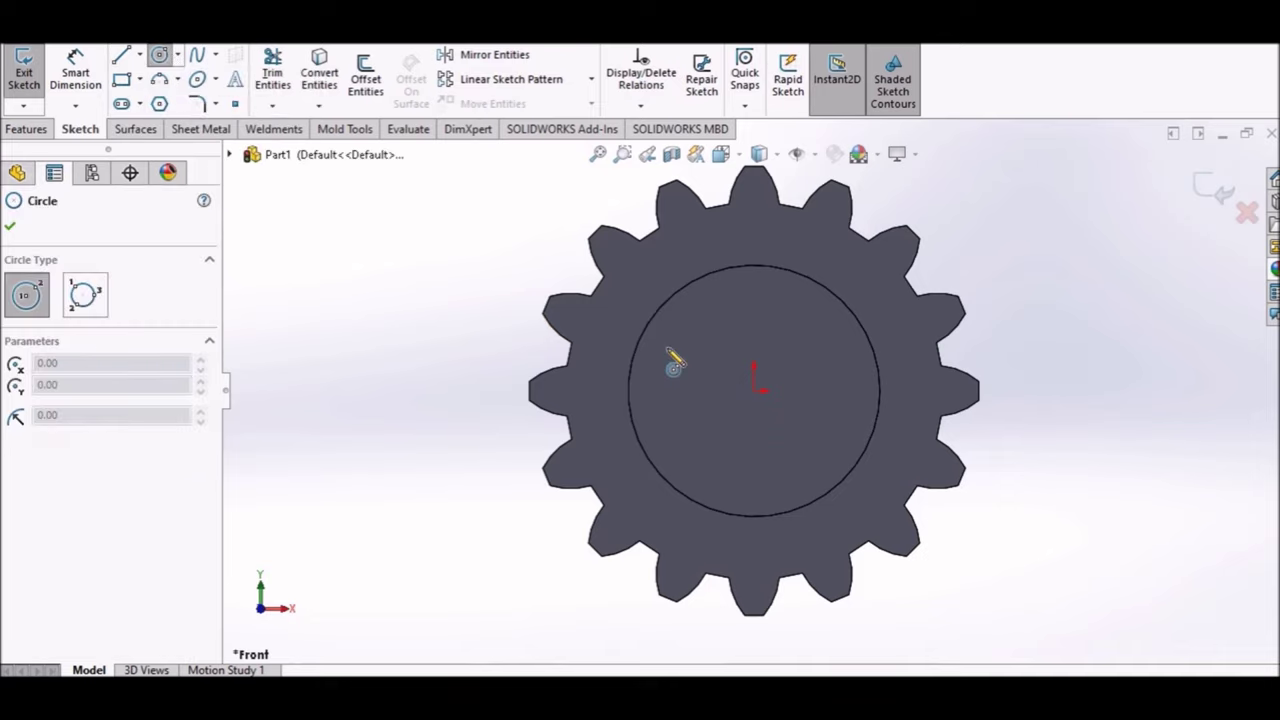
pyautogui.click(757, 389)
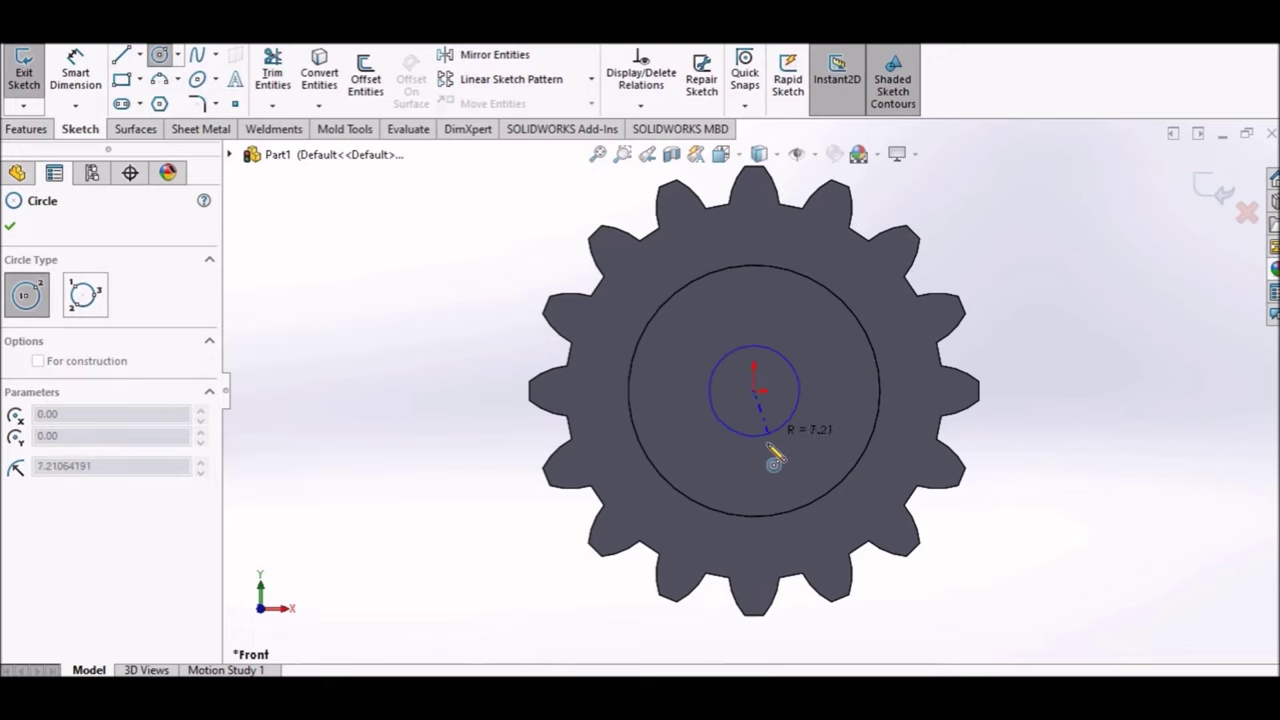
pyautogui.click(772, 452)
pyautogui.rightClick(506, 318)
pyautogui.click(533, 318)
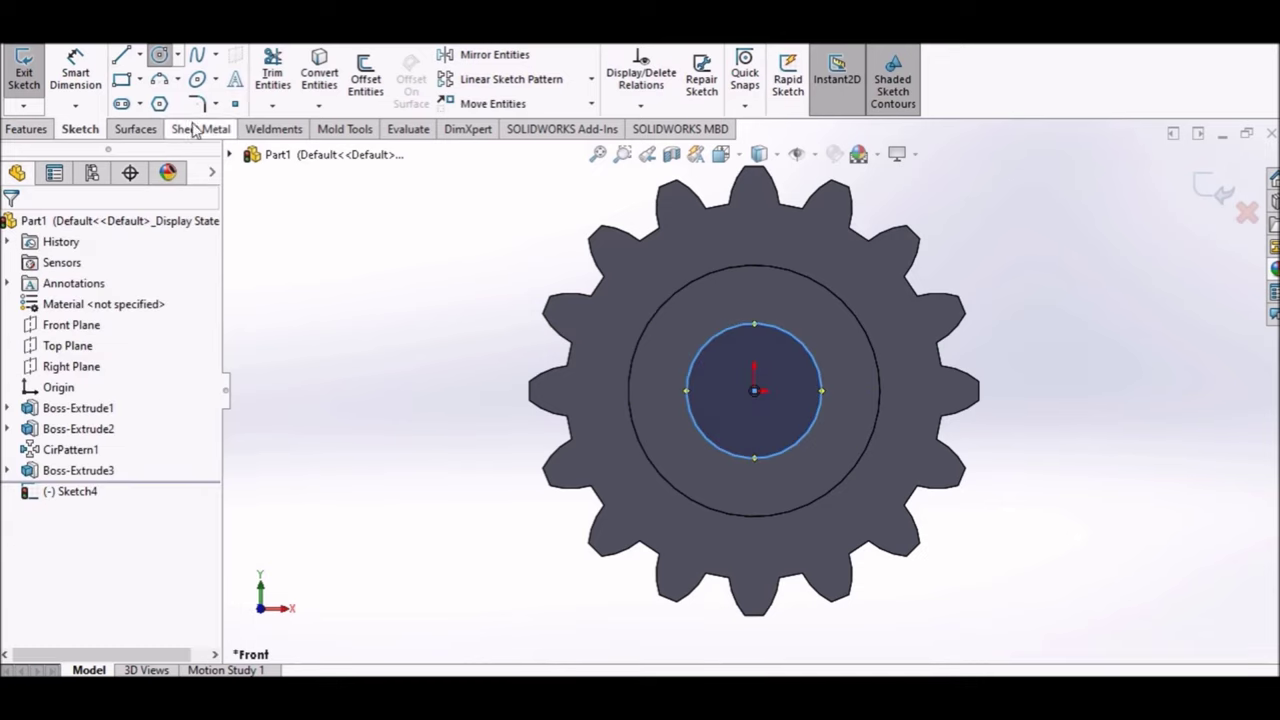
# - Dimension the circle to Ø25 mm and move its label to the lower left
pyautogui.click(75, 75)
pyautogui.click(706, 352)
pyautogui.click(704, 356)
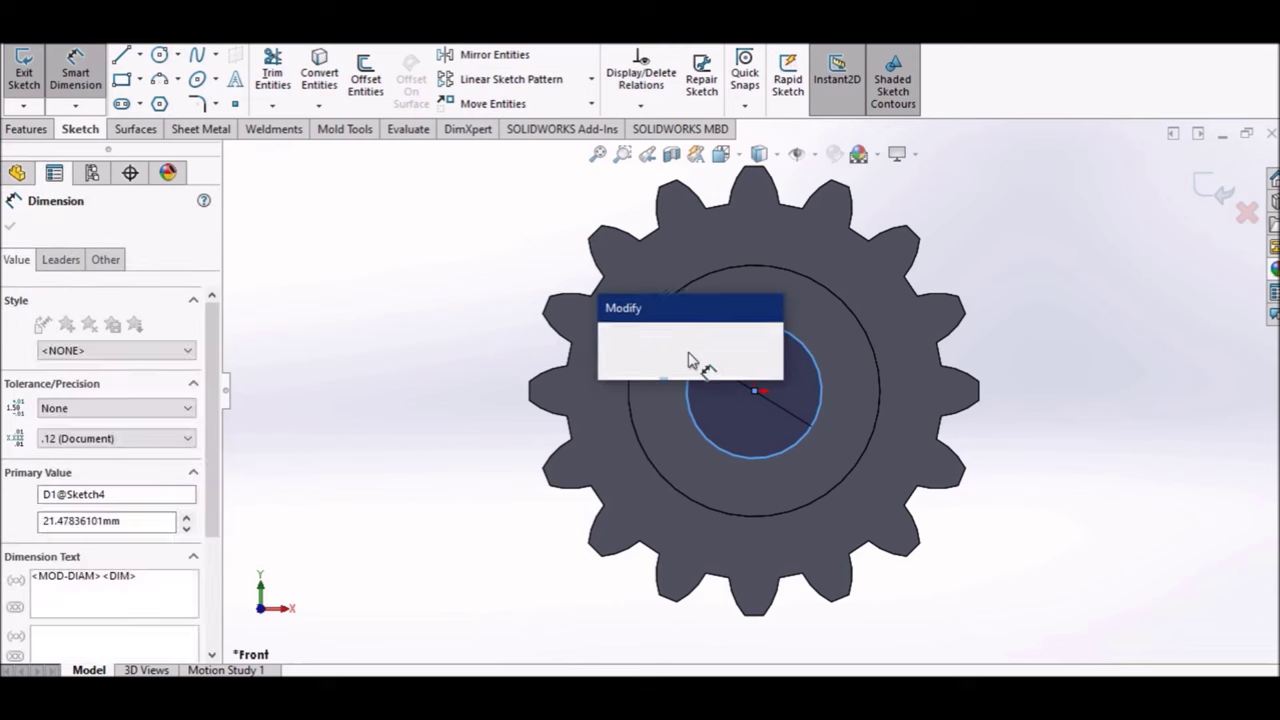
pyautogui.write('25')
pyautogui.press('Return')
pyautogui.rightClick(450, 252)
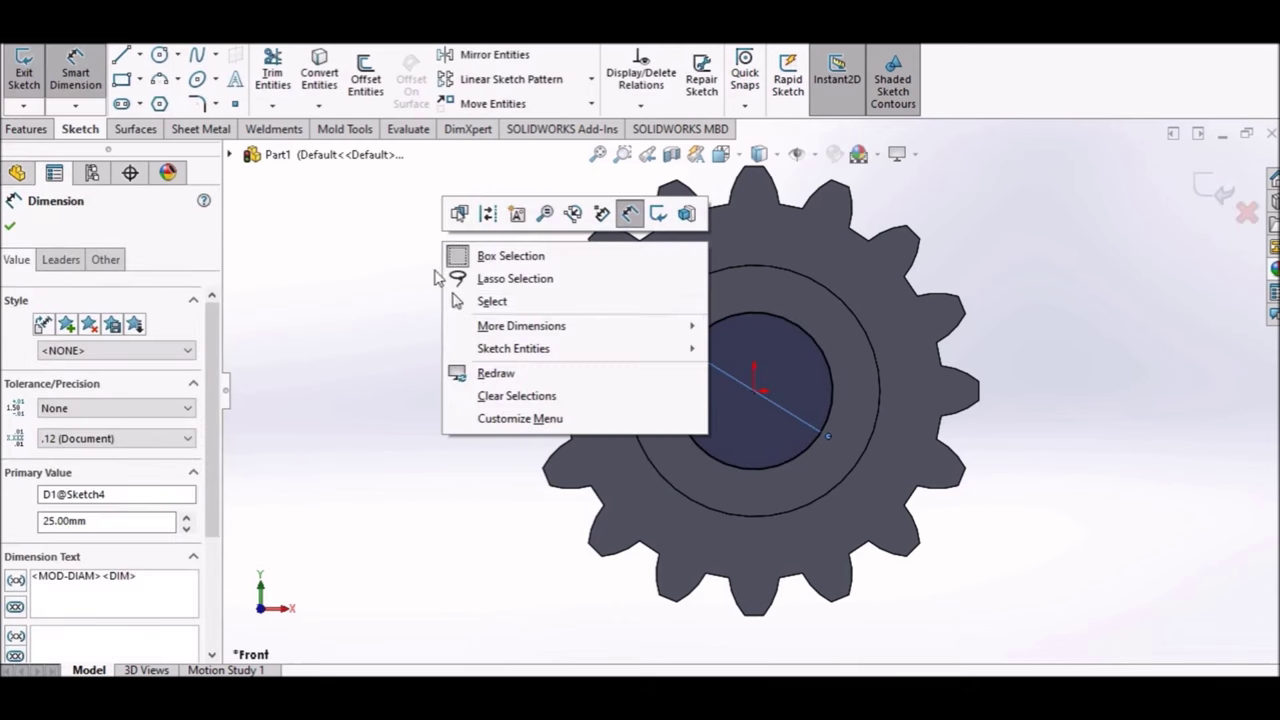
pyautogui.click(460, 300)
pyautogui.moveTo(688, 342); pyautogui.dragTo(648, 438)
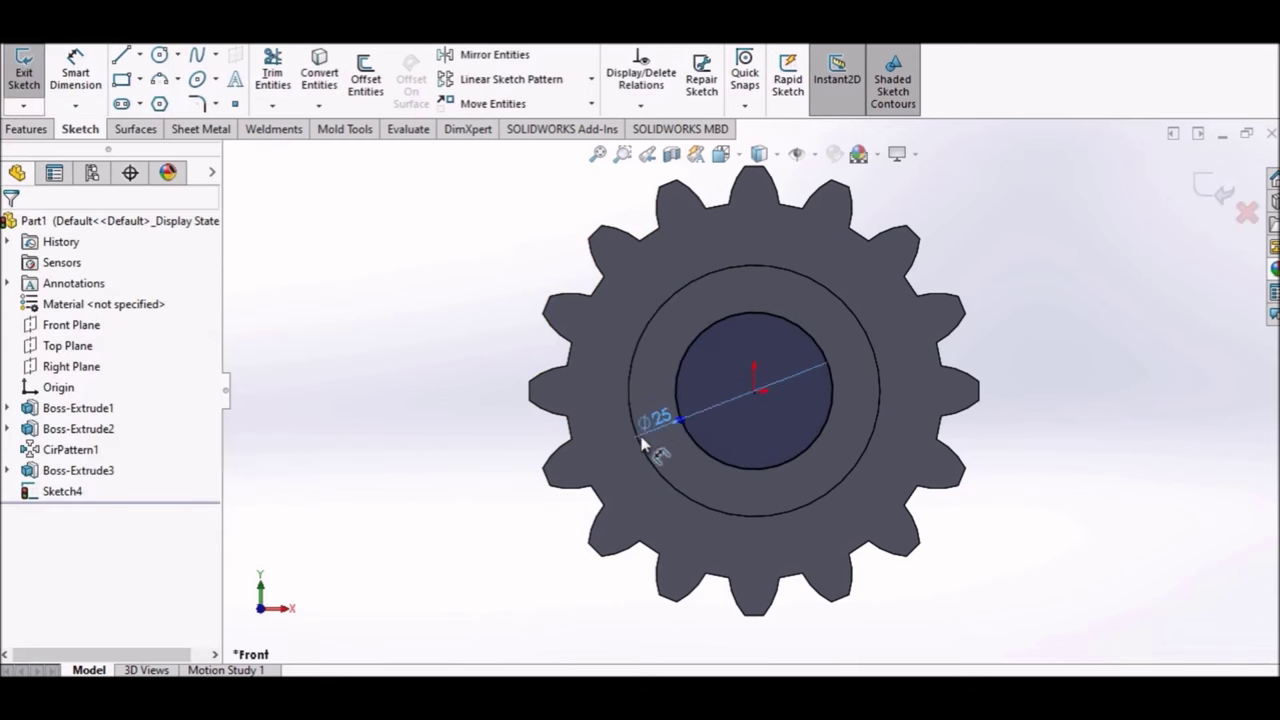
# - Draw a vertical centreline straight up from the origin
pyautogui.click(139, 55)
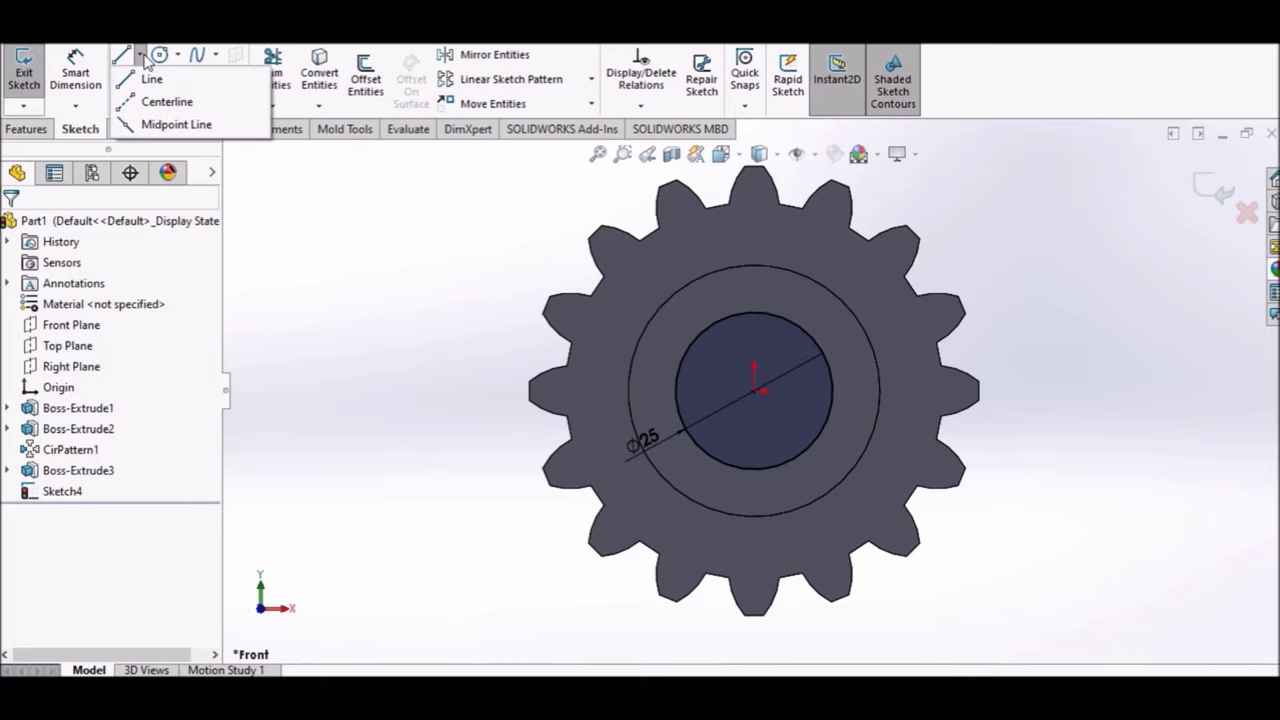
pyautogui.click(148, 102)
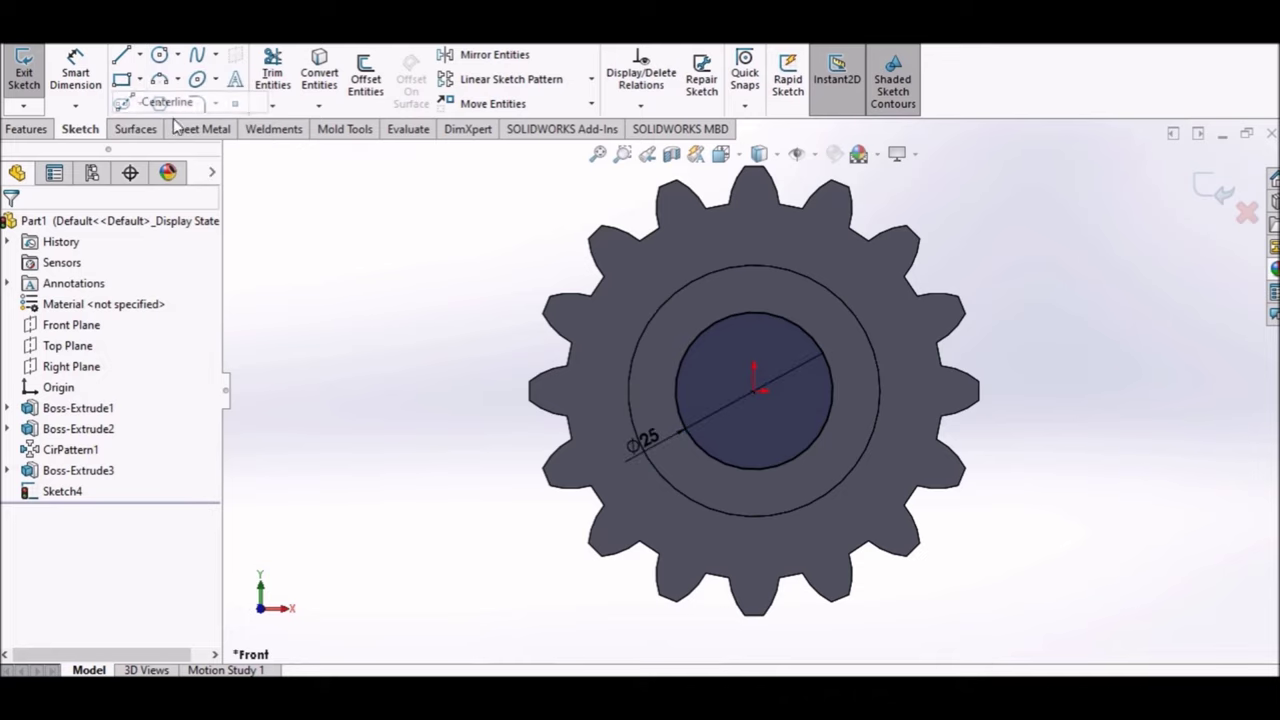
pyautogui.click(756, 392)
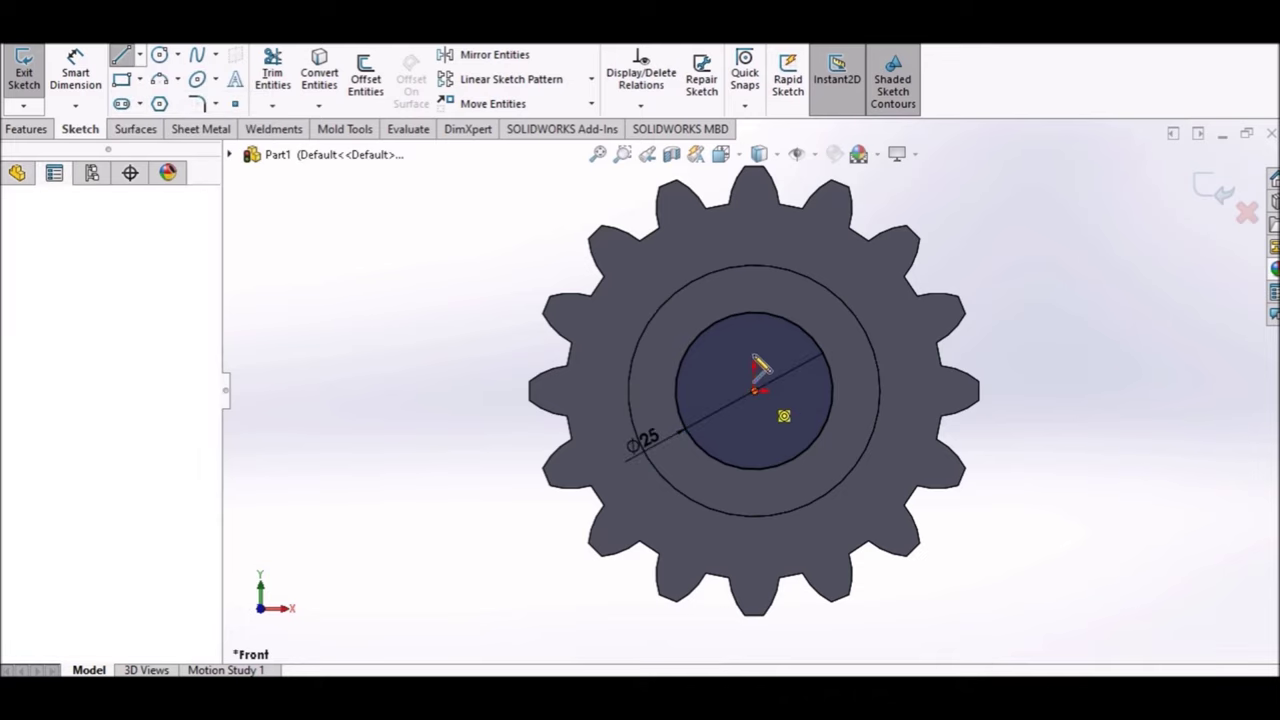
pyautogui.click(752, 300)
pyautogui.rightClick(745, 295)
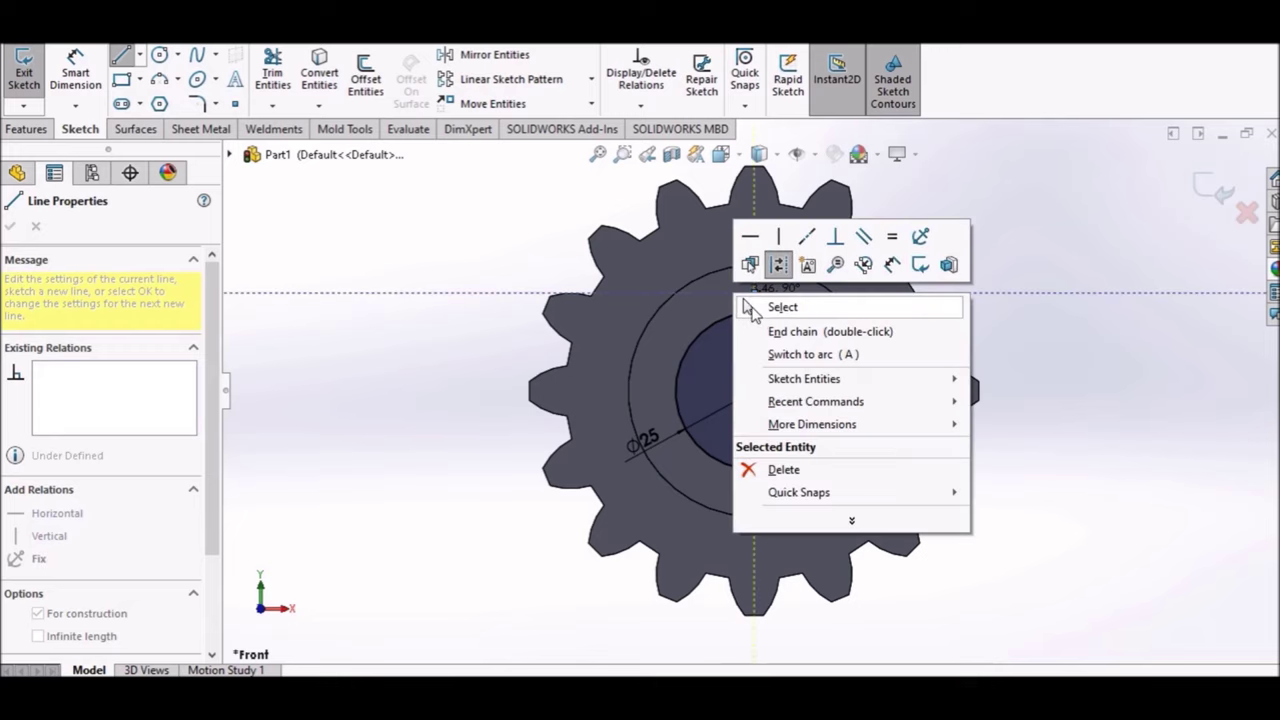
pyautogui.click(766, 303)
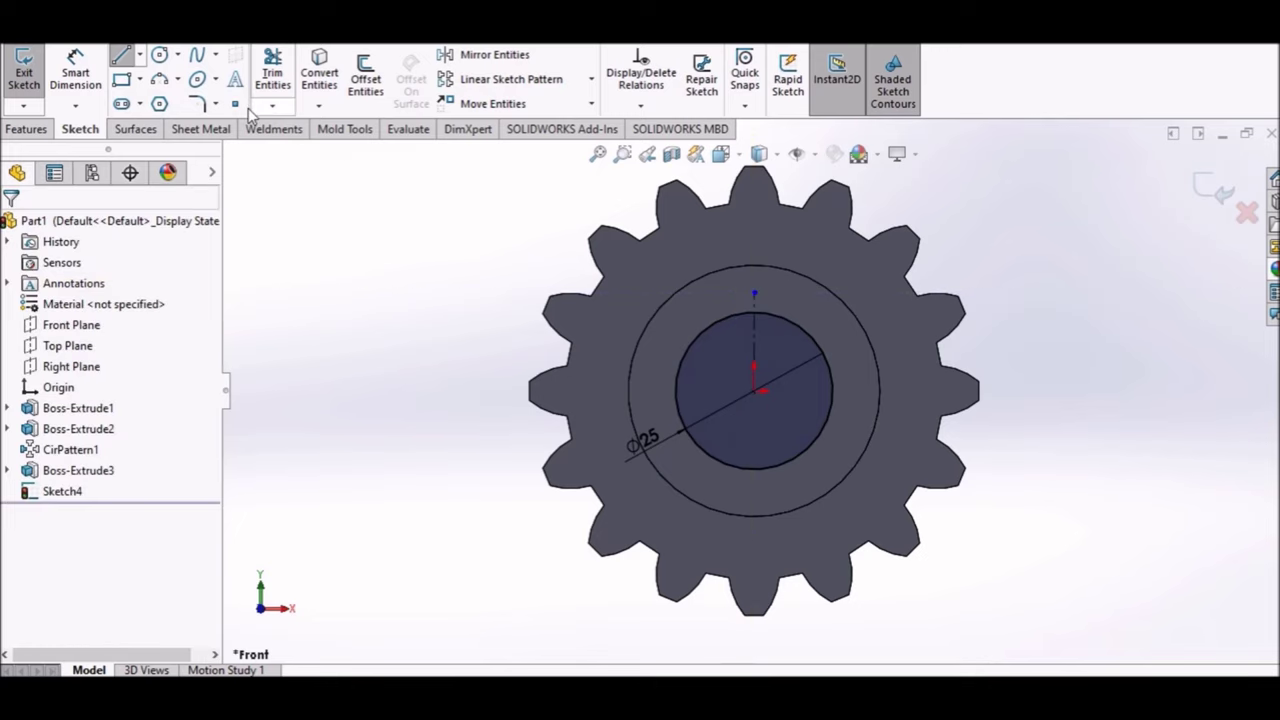
# - Draw a horizontal midpoint line centred on the centreline's top end
pyautogui.click(139, 55)
pyautogui.click(160, 123)
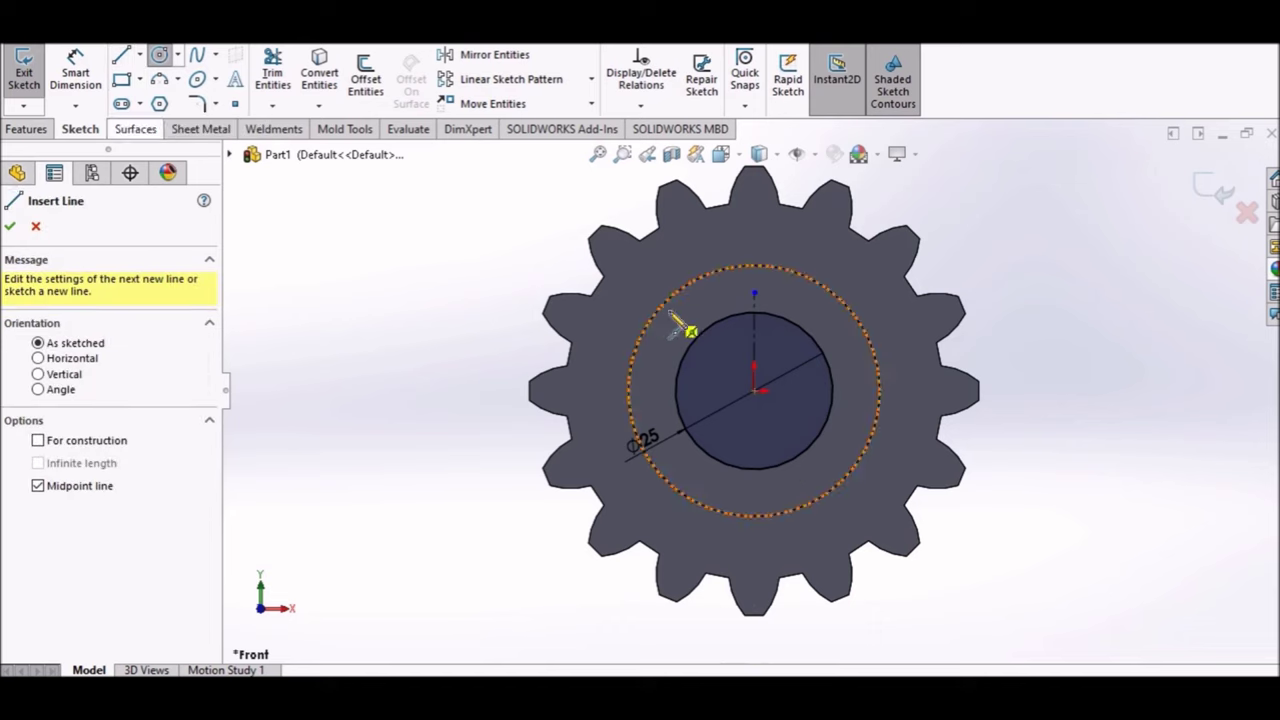
pyautogui.click(754, 295)
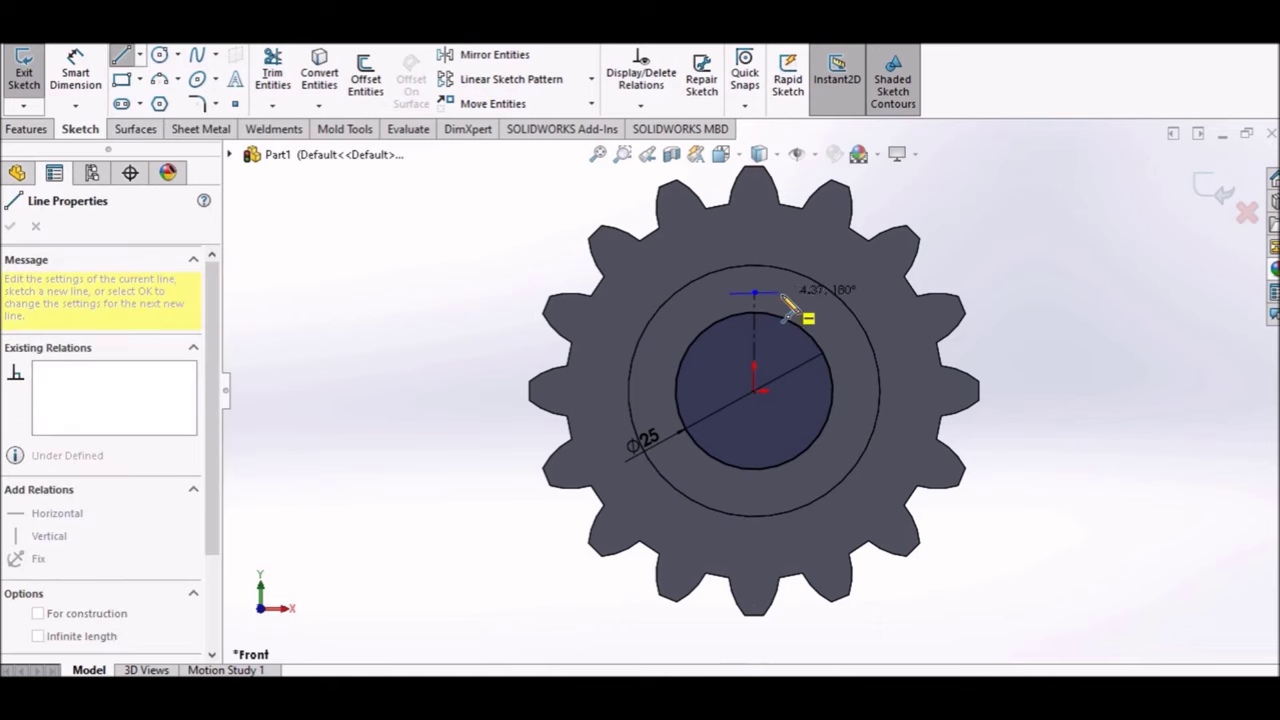
pyautogui.click(787, 293)
pyautogui.rightClick(982, 180)
pyautogui.click(1014, 197)
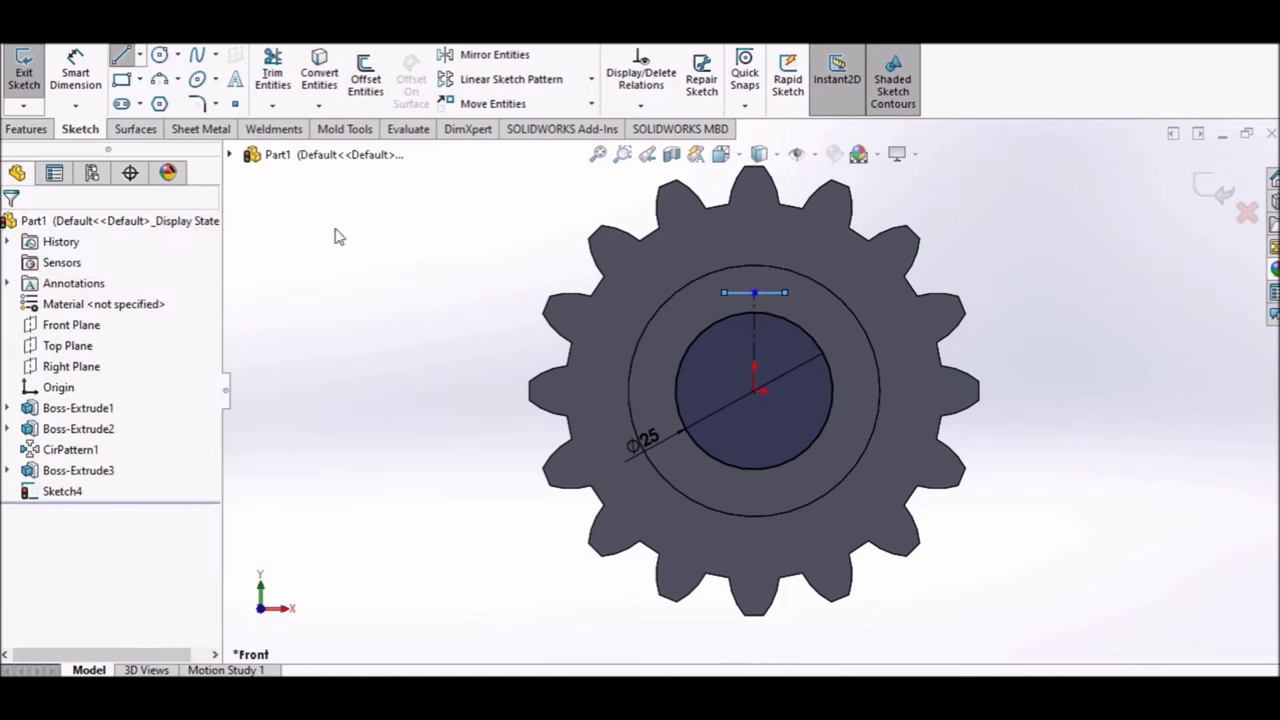
# - Dimension the keyway line to 8 mm long and 15 mm above the origin
pyautogui.click(75, 72)
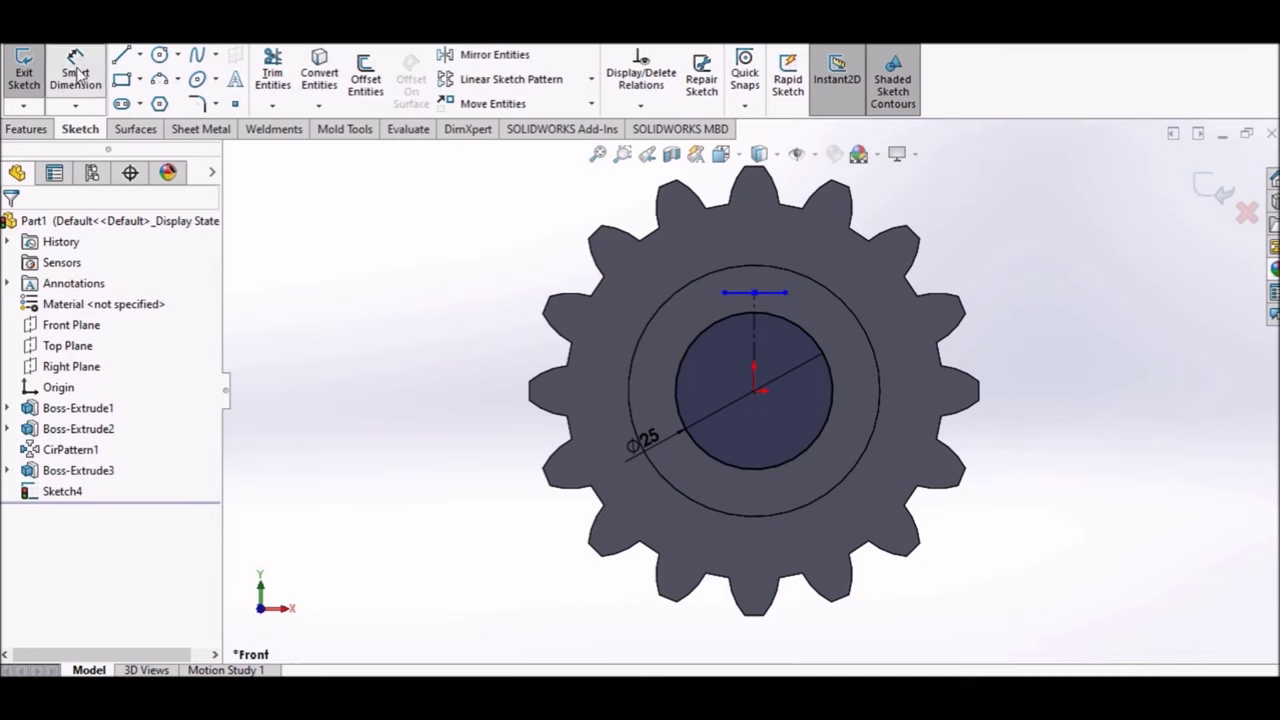
pyautogui.click(775, 292)
pyautogui.click(766, 252)
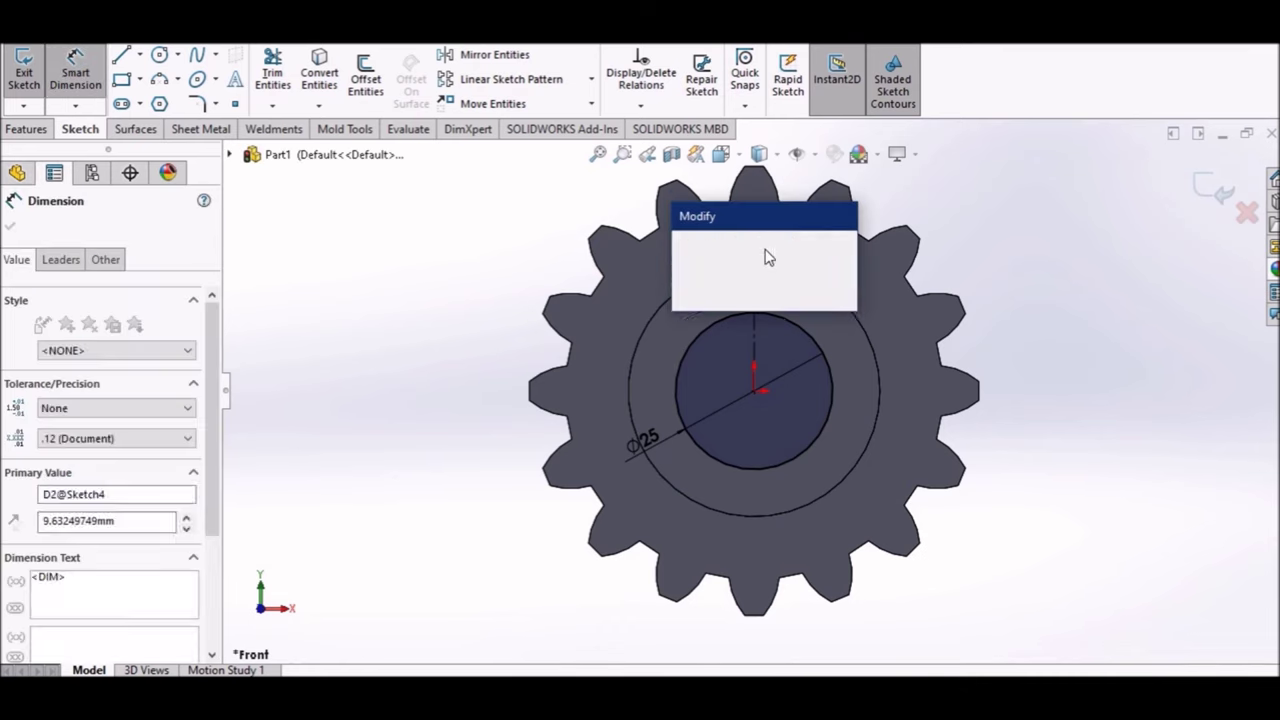
pyautogui.write('8')
pyautogui.press('Return')
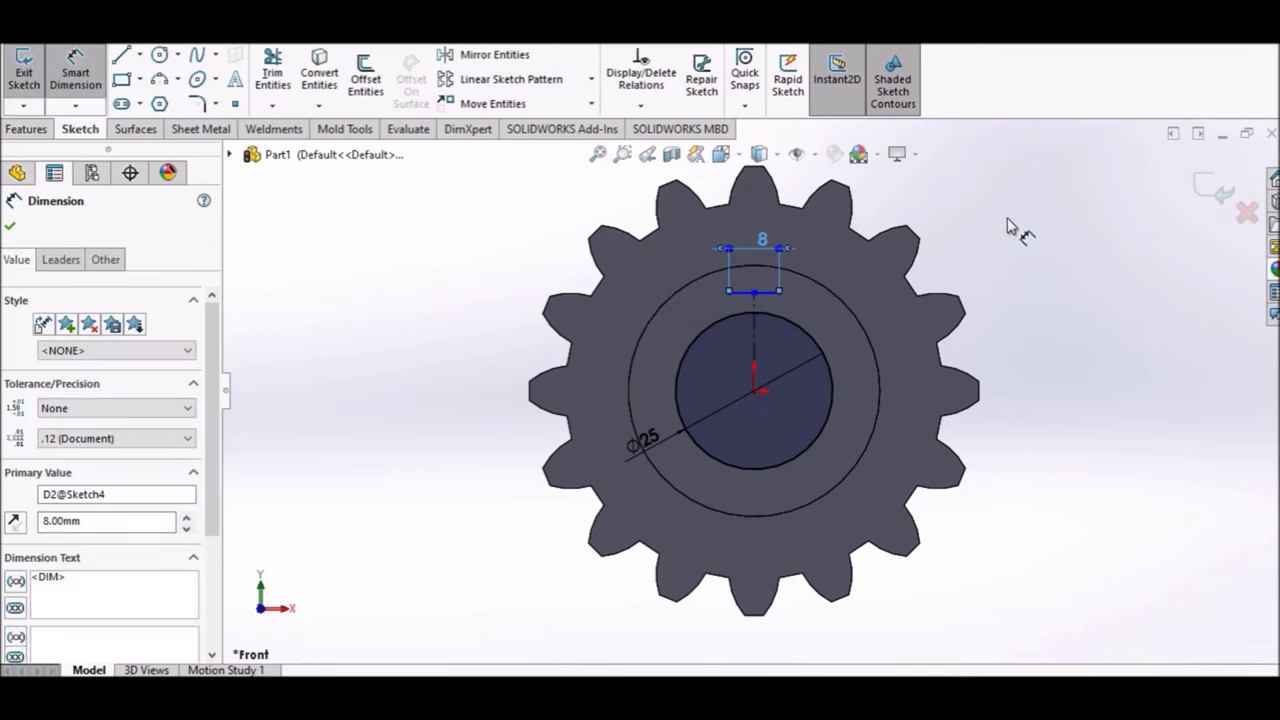
pyautogui.press('Escape')
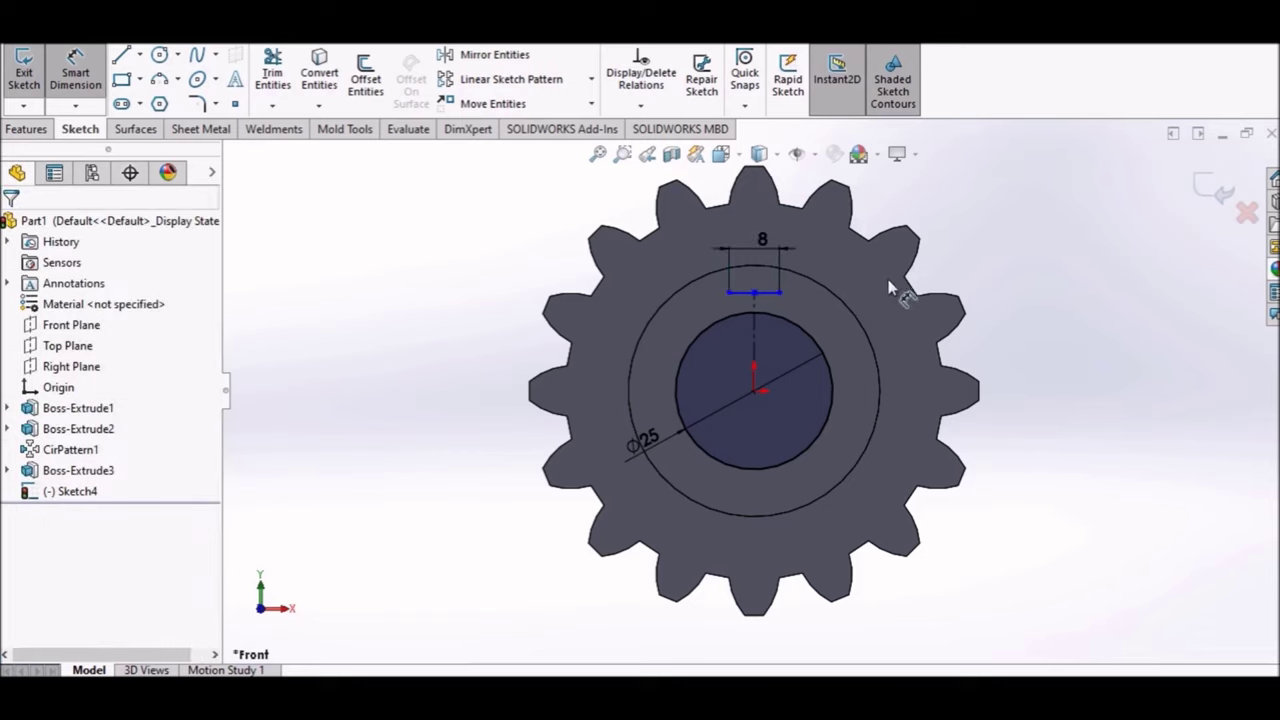
pyautogui.click(756, 384)
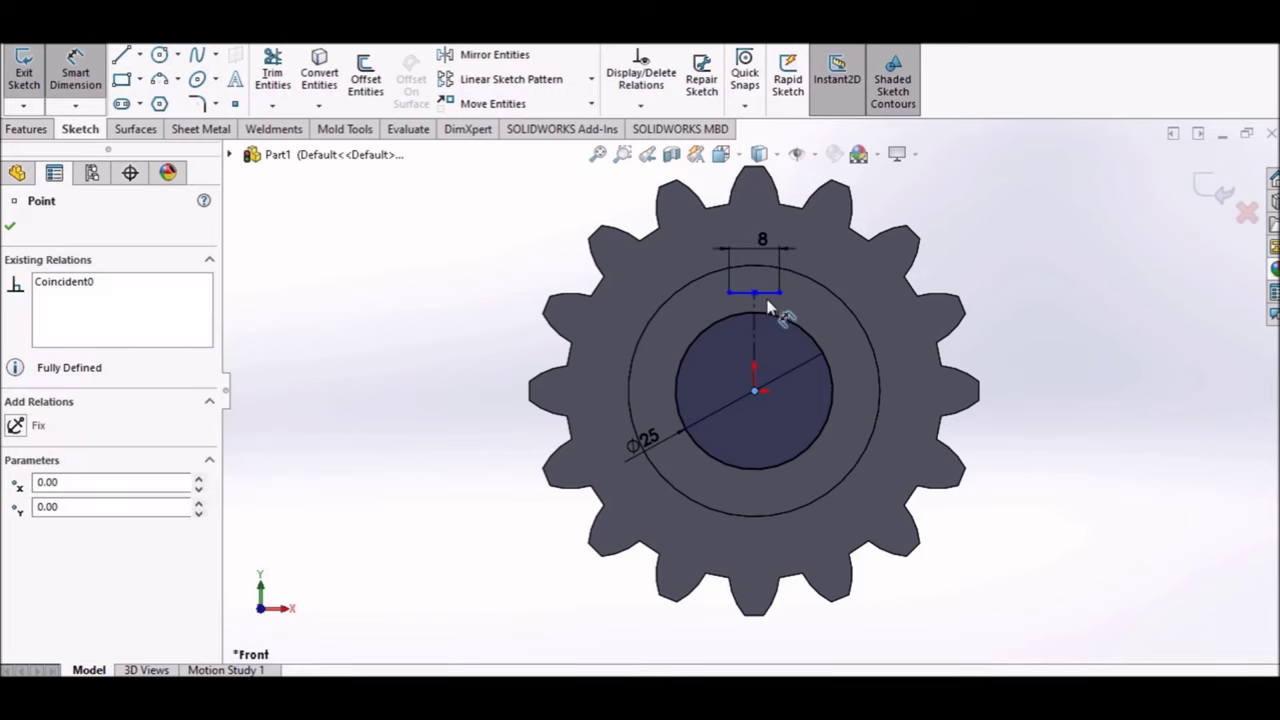
pyautogui.click(768, 298)
pyautogui.click(830, 328)
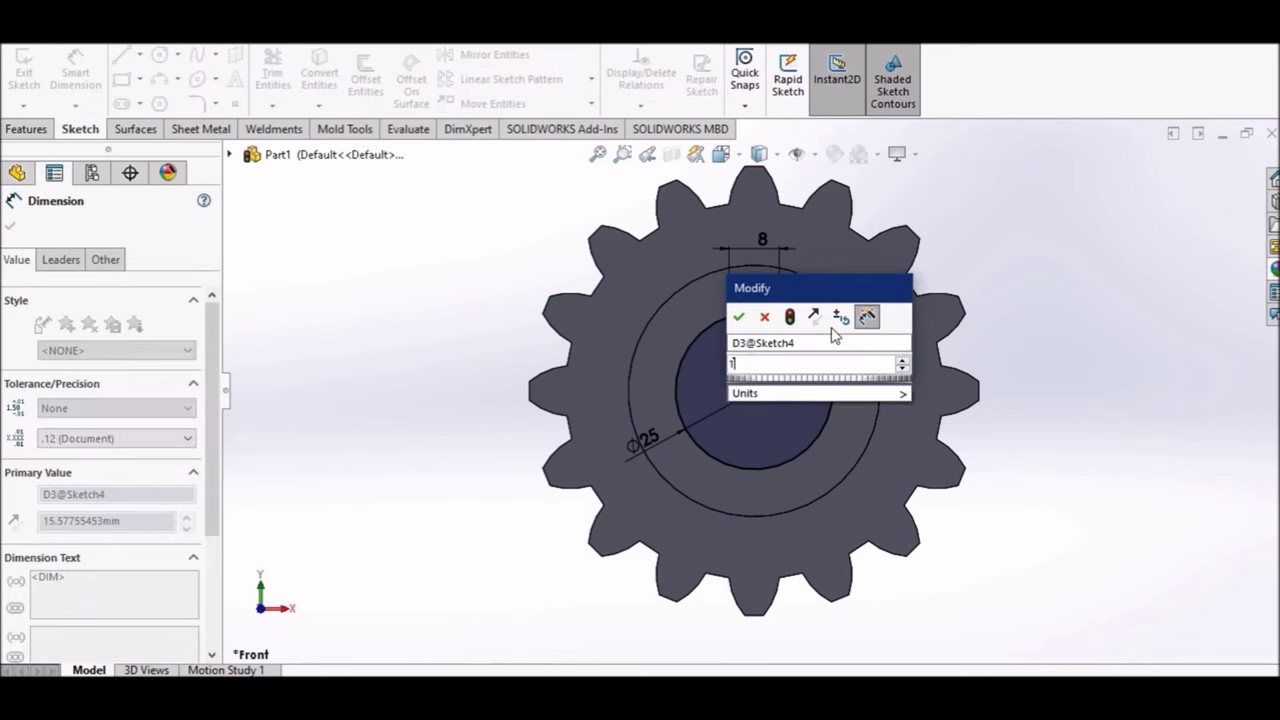
pyautogui.write('15')
pyautogui.press('Return')
pyautogui.rightClick(1003, 232)
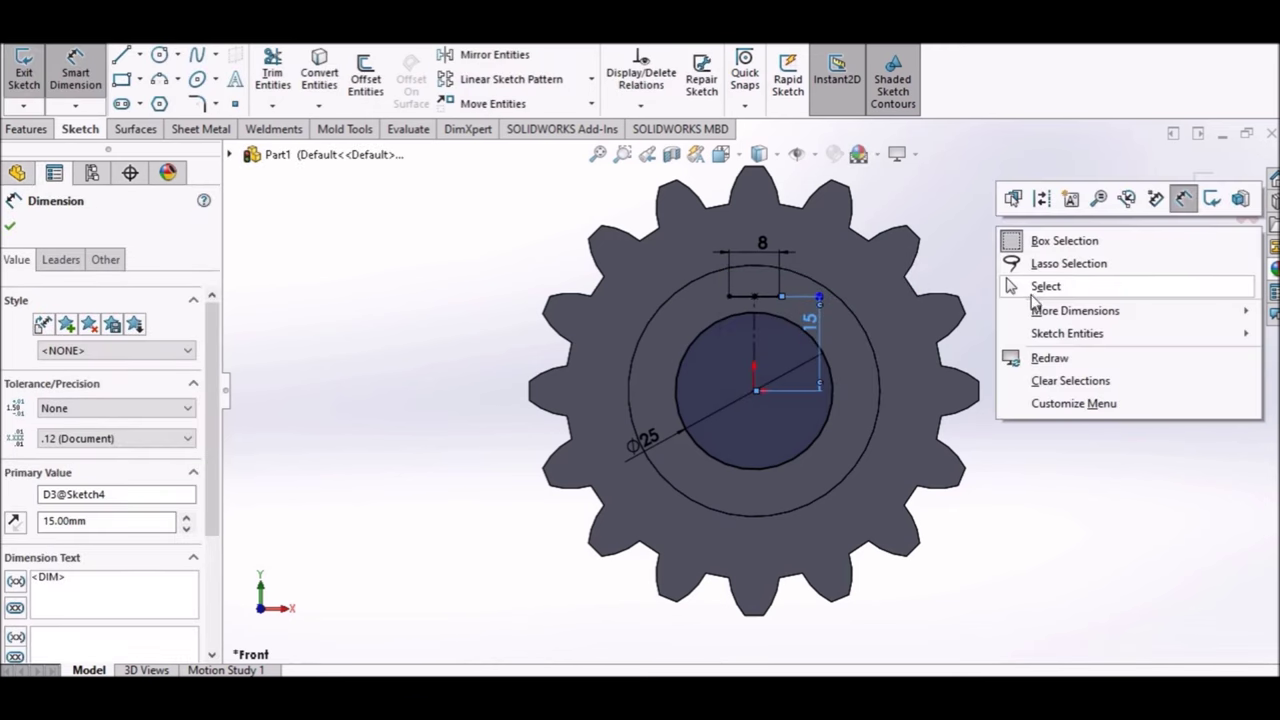
pyautogui.click(1046, 286)
pyautogui.click(139, 54)
# - Draw the keyway's left and right vertical sides from the 8 mm line down to the bore
pyautogui.click(150, 77)
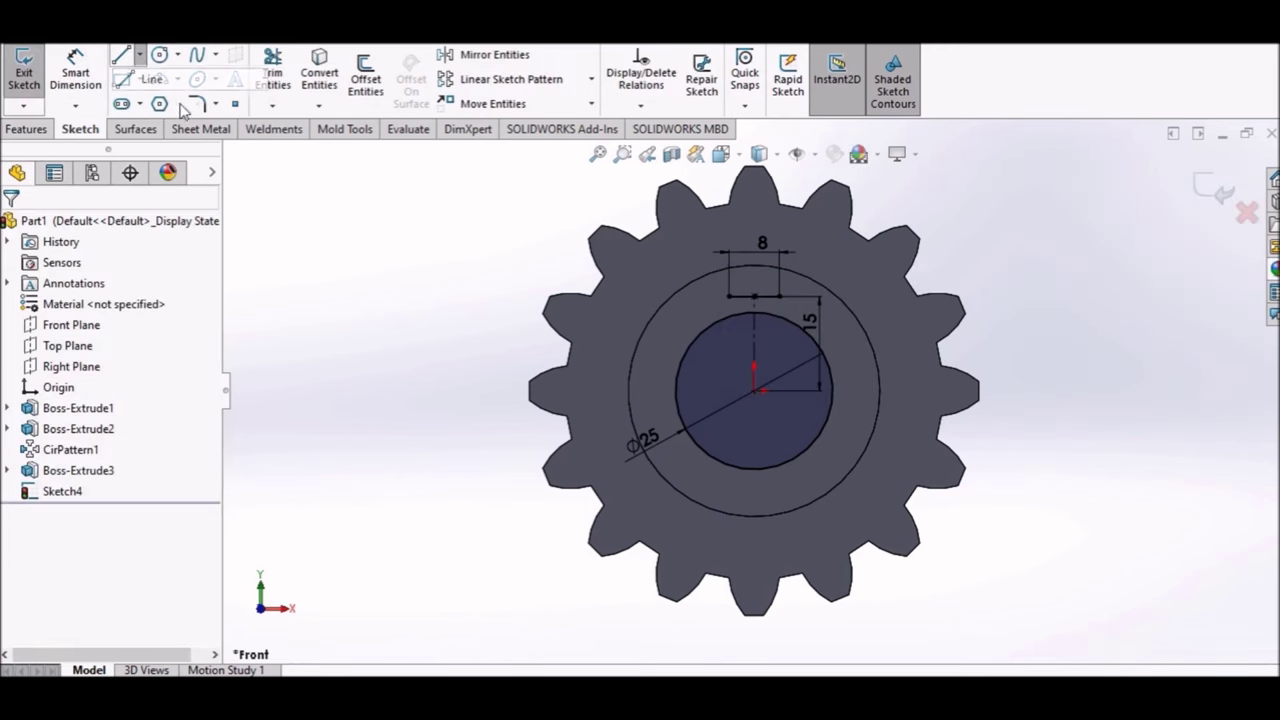
pyautogui.scroll(-3, 820, 415)
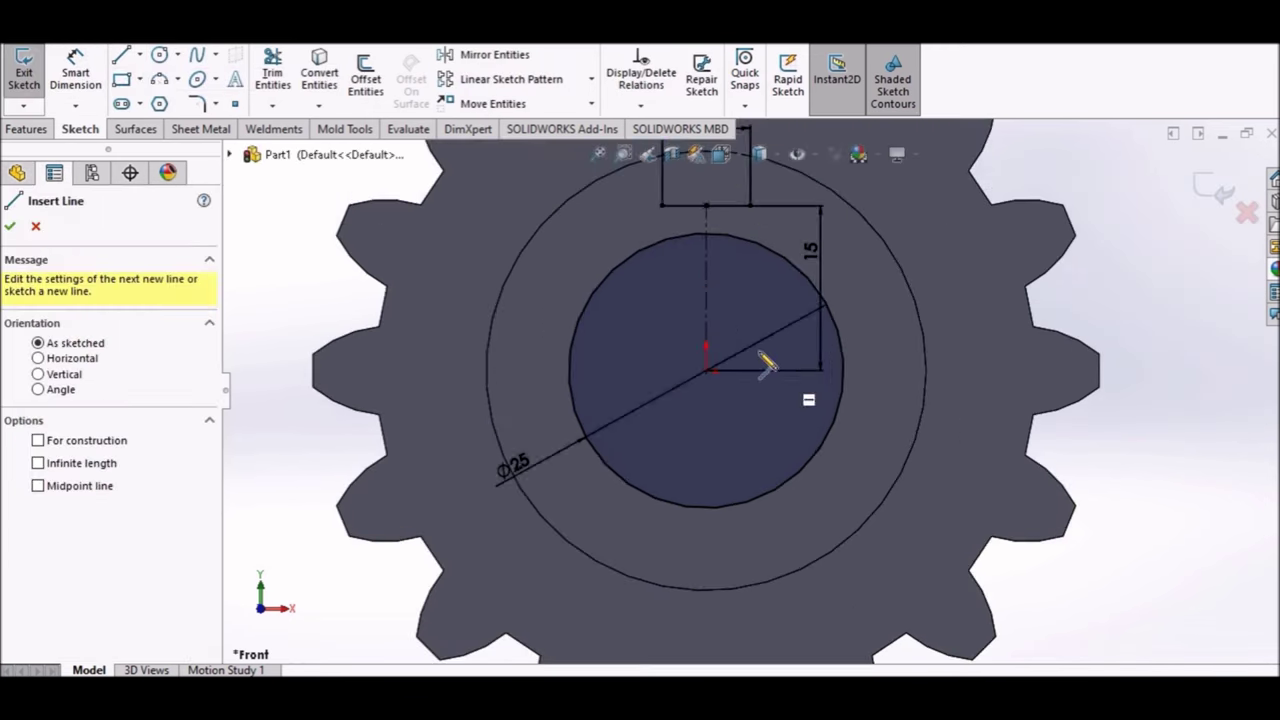
pyautogui.click(661, 205)
pyautogui.click(661, 240)
pyautogui.rightClick(620, 238)
pyautogui.click(634, 272)
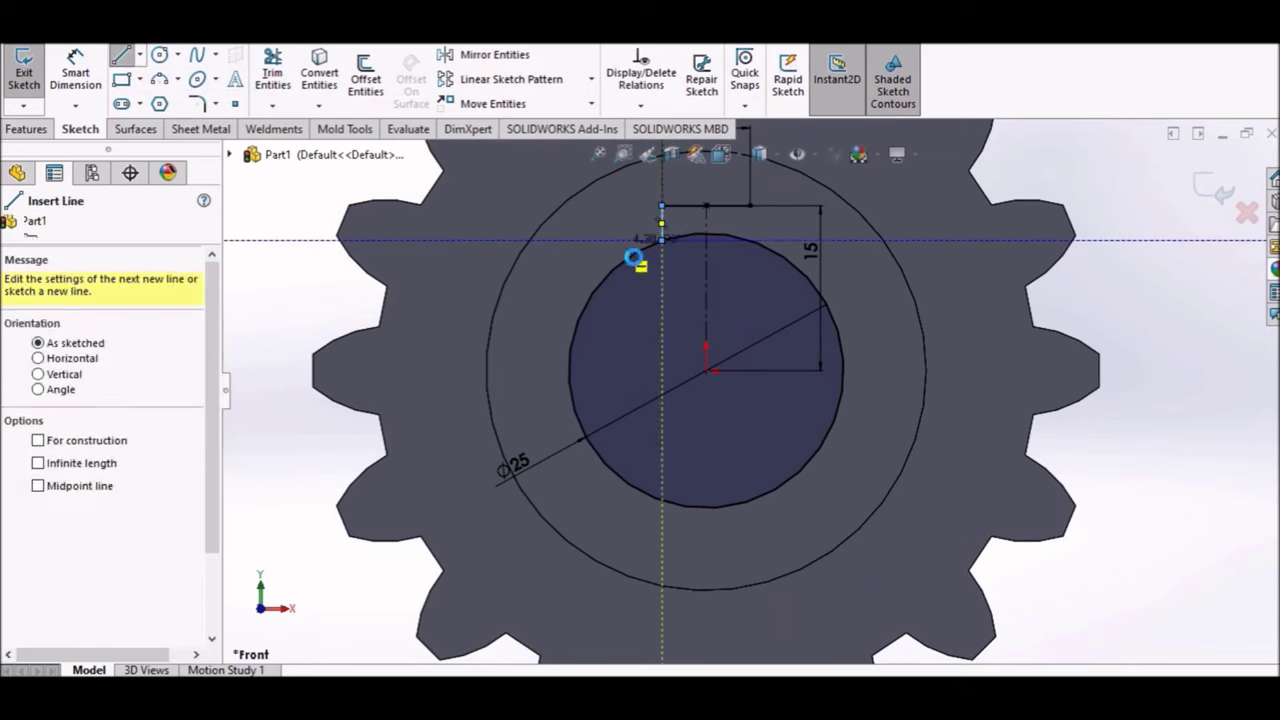
pyautogui.press('Escape')
pyautogui.click(140, 54)
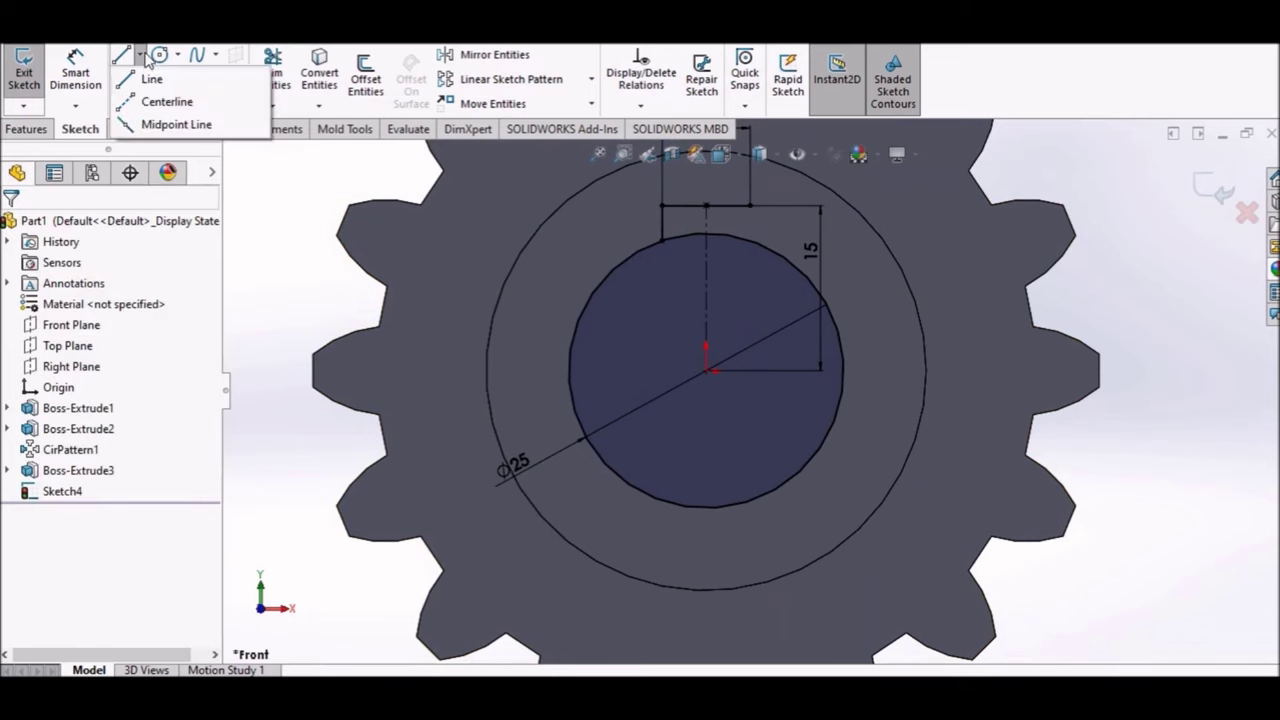
pyautogui.click(145, 75)
pyautogui.click(750, 207)
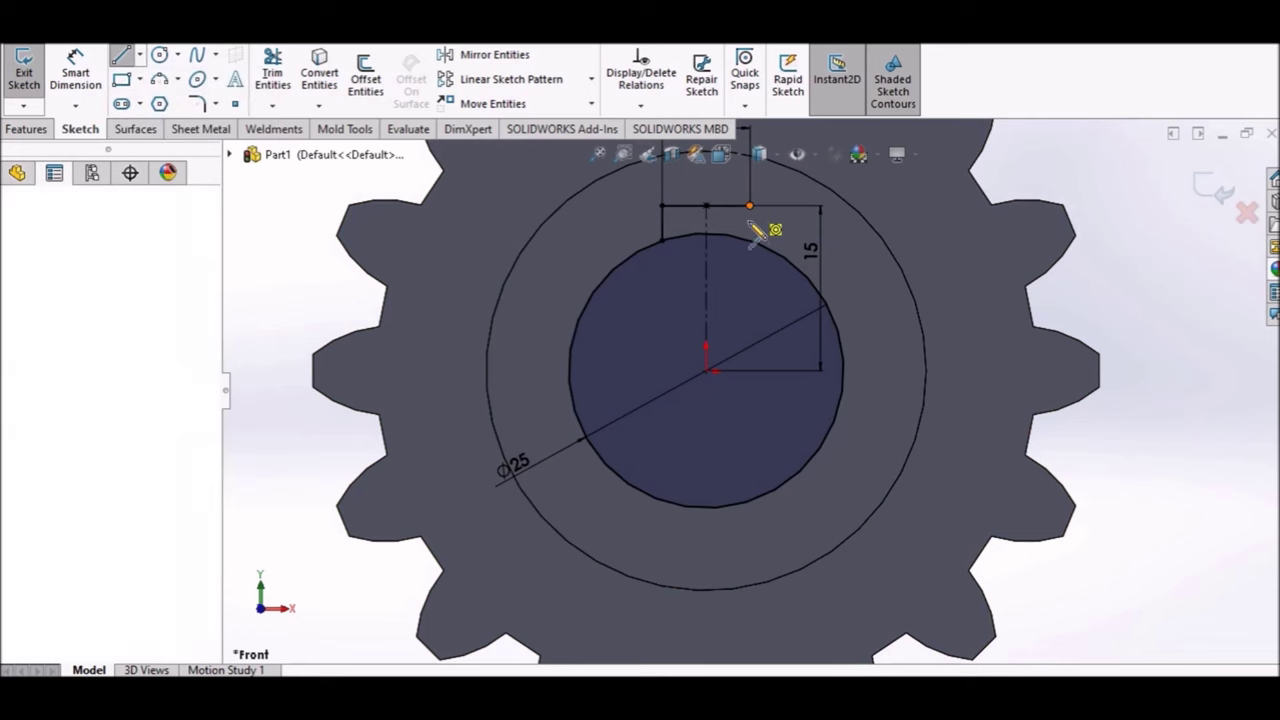
pyautogui.rightClick(525, 236)
pyautogui.click(527, 237)
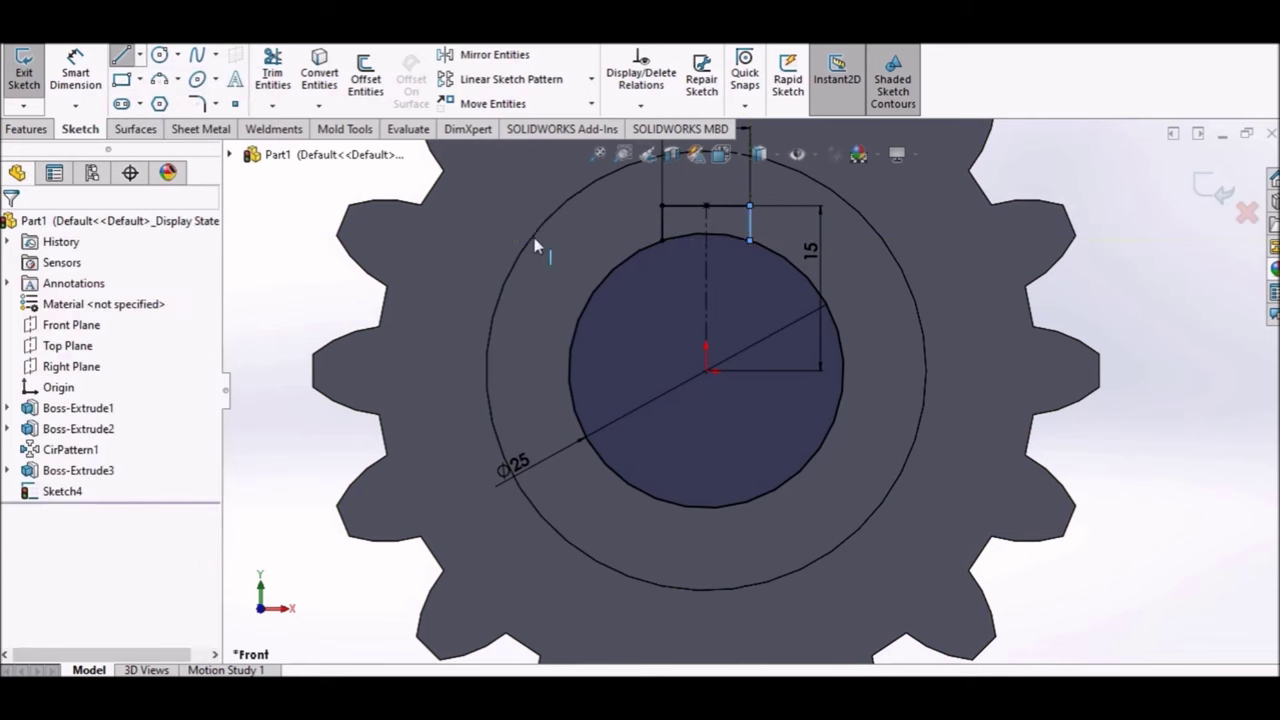
# - Trim away the bore arc between the two keyway sides
pyautogui.click(273, 72)
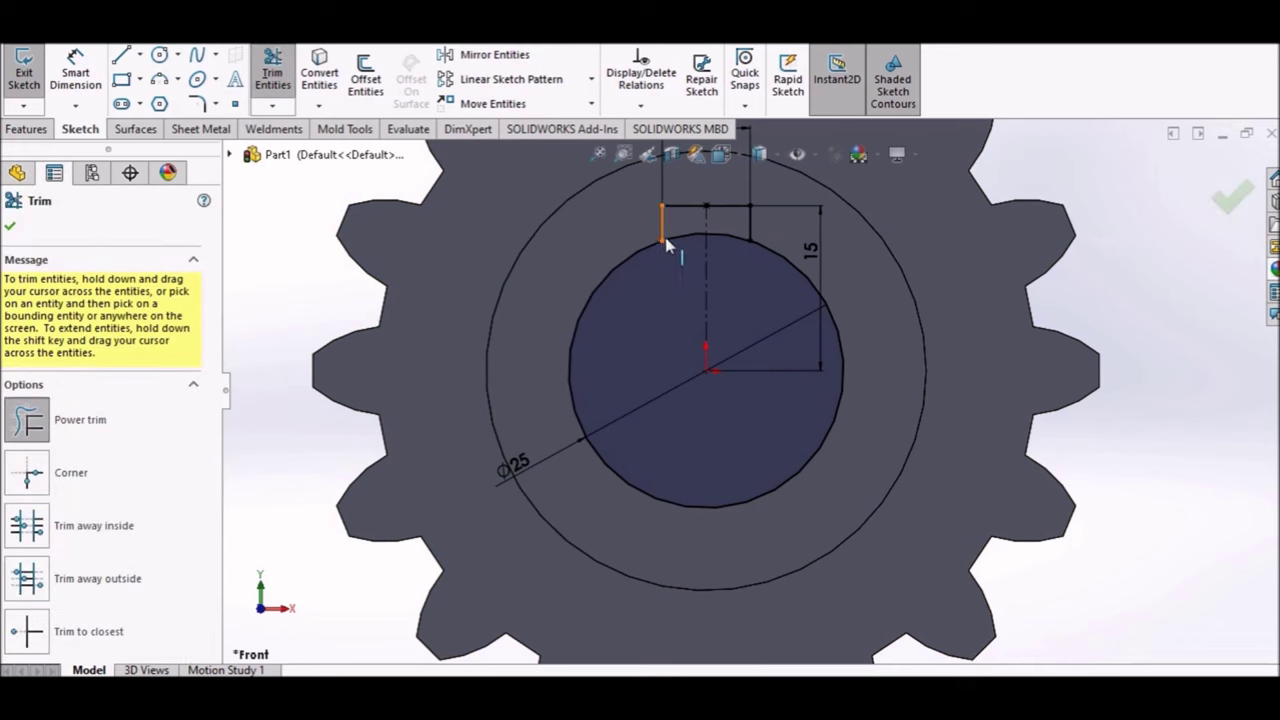
pyautogui.moveTo(679, 230)
pyautogui.mouseDown()
pyautogui.moveTo(681, 245)
pyautogui.moveTo(720, 242)
pyautogui.mouseUp()
pyautogui.press('f')
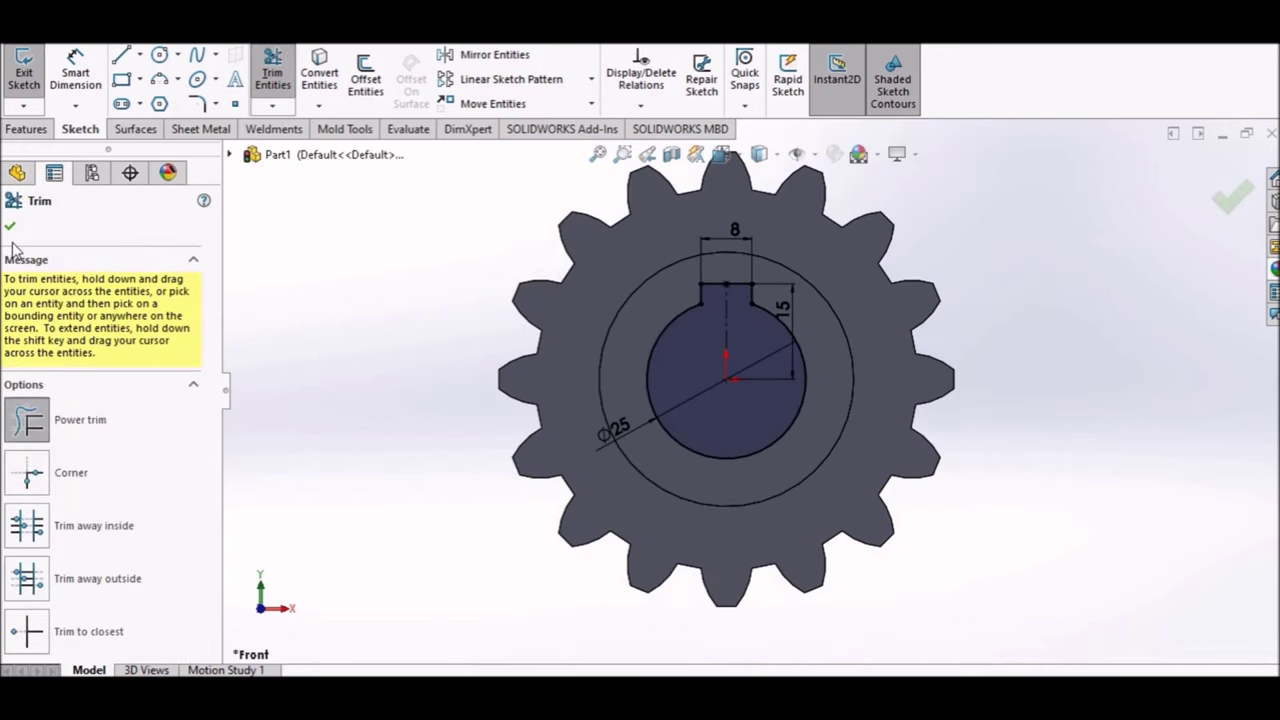
pyautogui.click(9, 228)
pyautogui.moveTo(240, 315); pyautogui.dragTo(282, 322, button='middle')
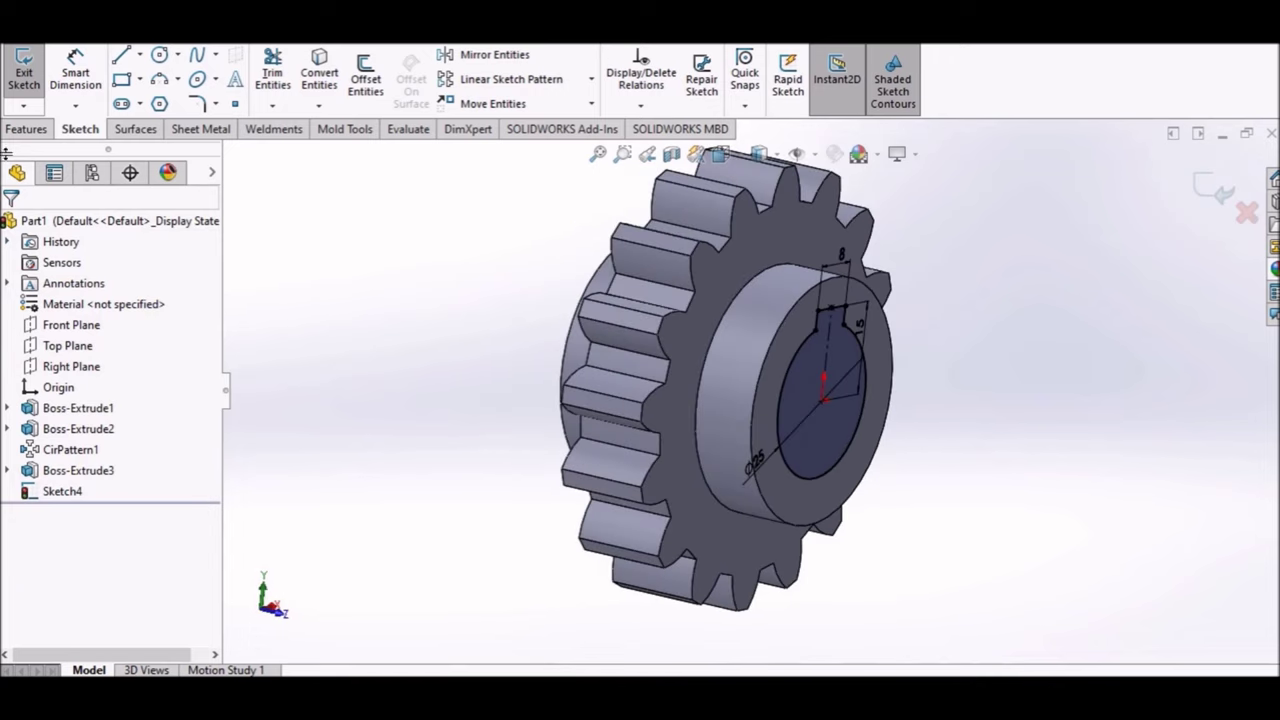
pyautogui.click(27, 128)
# - Extruded-cut the keyed bore sketch Through All the gear
pyautogui.click(278, 90)
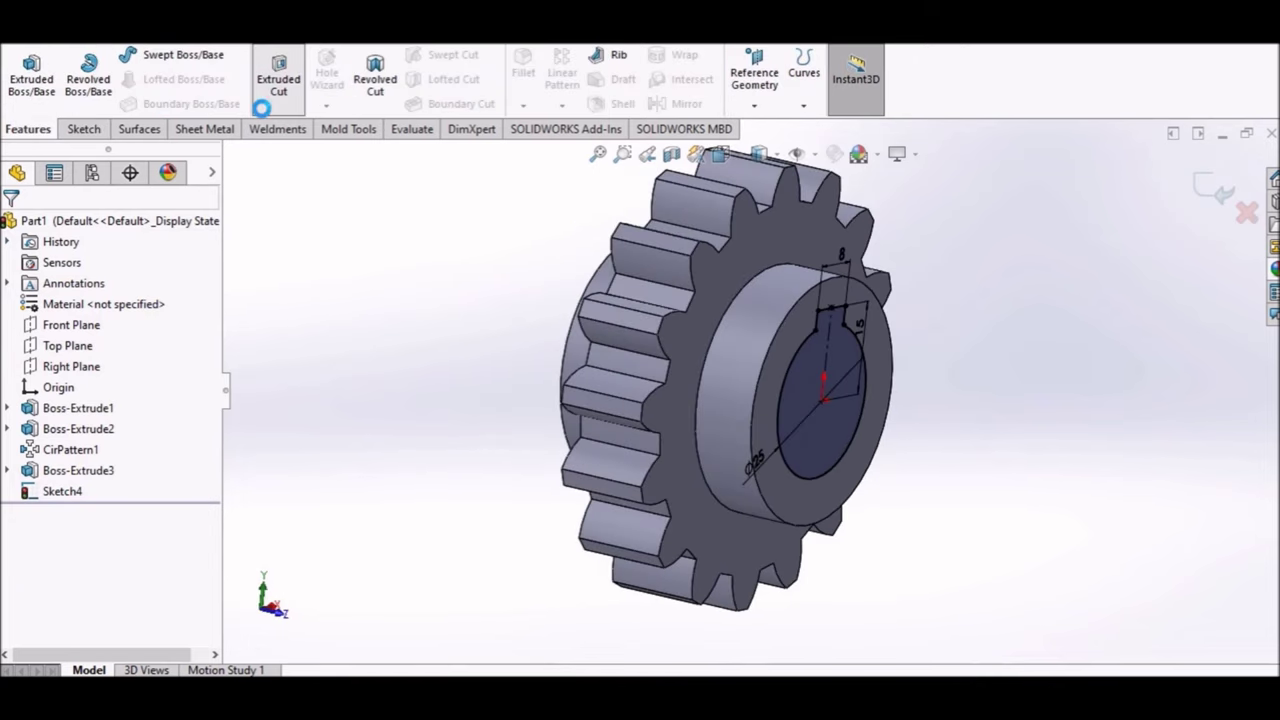
pyautogui.click(140, 341)
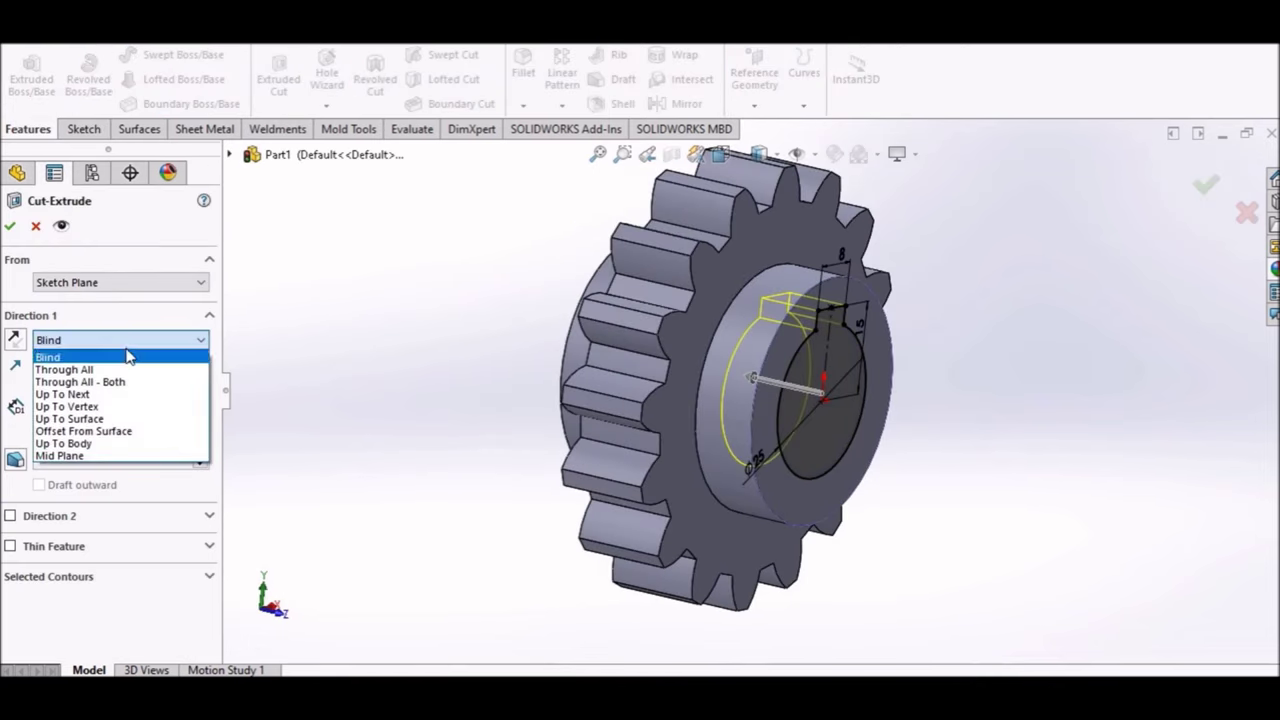
pyautogui.click(86, 364)
pyautogui.click(10, 229)
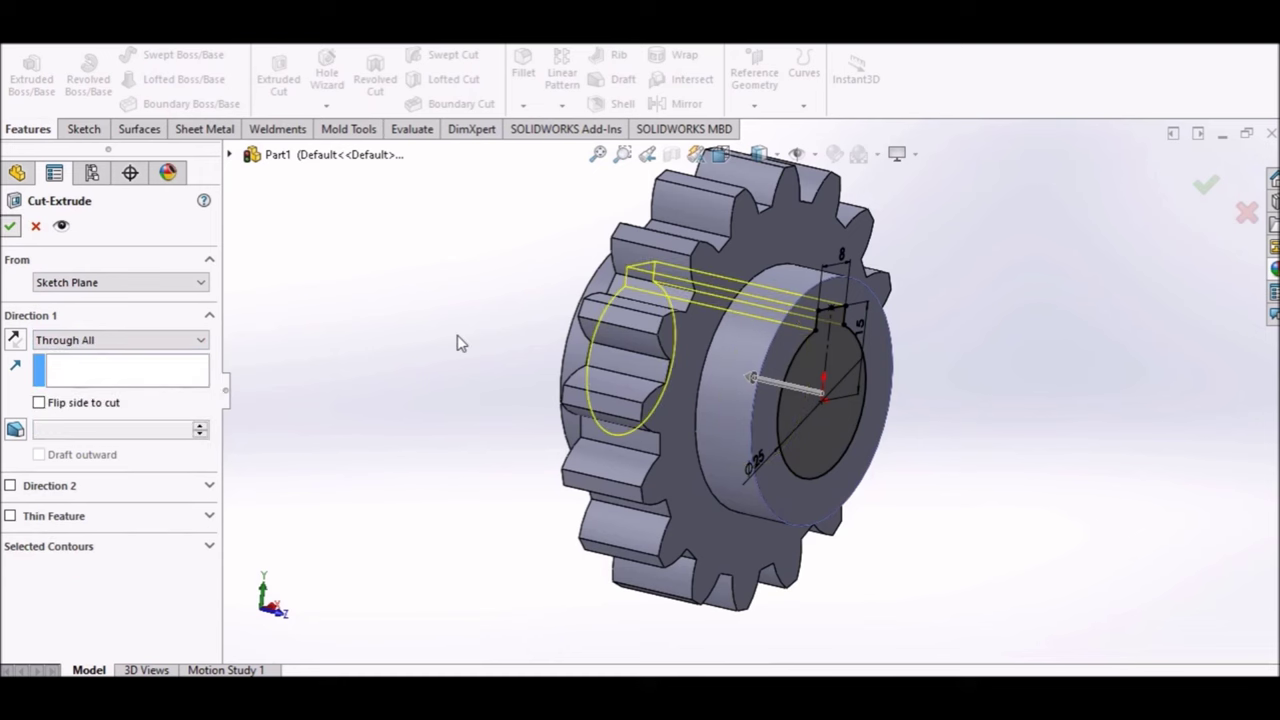
pyautogui.moveTo(460, 343)
pyautogui.mouseDown(button='middle')
pyautogui.moveTo(437, 309)
pyautogui.moveTo(380, 310)
pyautogui.moveTo(417, 337)
pyautogui.moveTo(443, 403)
pyautogui.moveTo(423, 364)
pyautogui.mouseUp(button='middle')
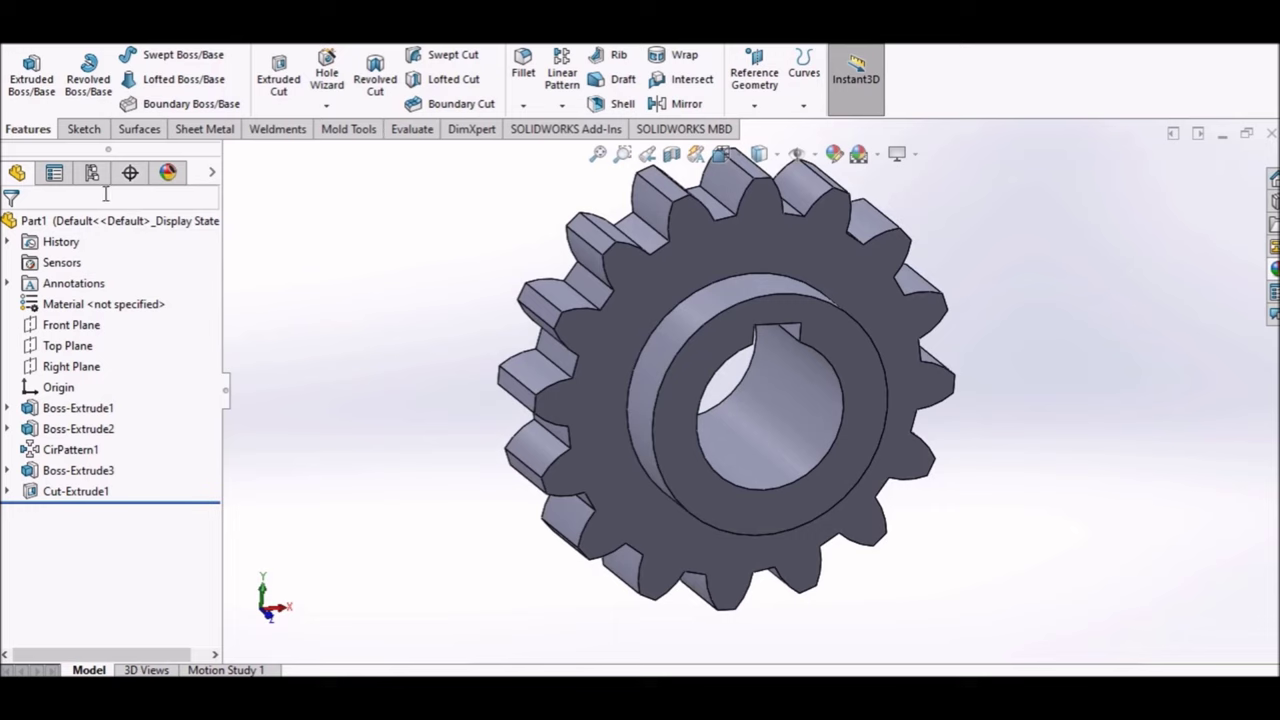
# - Set the whole Part1 appearance to bright yellow from the colour palette
pyautogui.rightClick(88, 226)
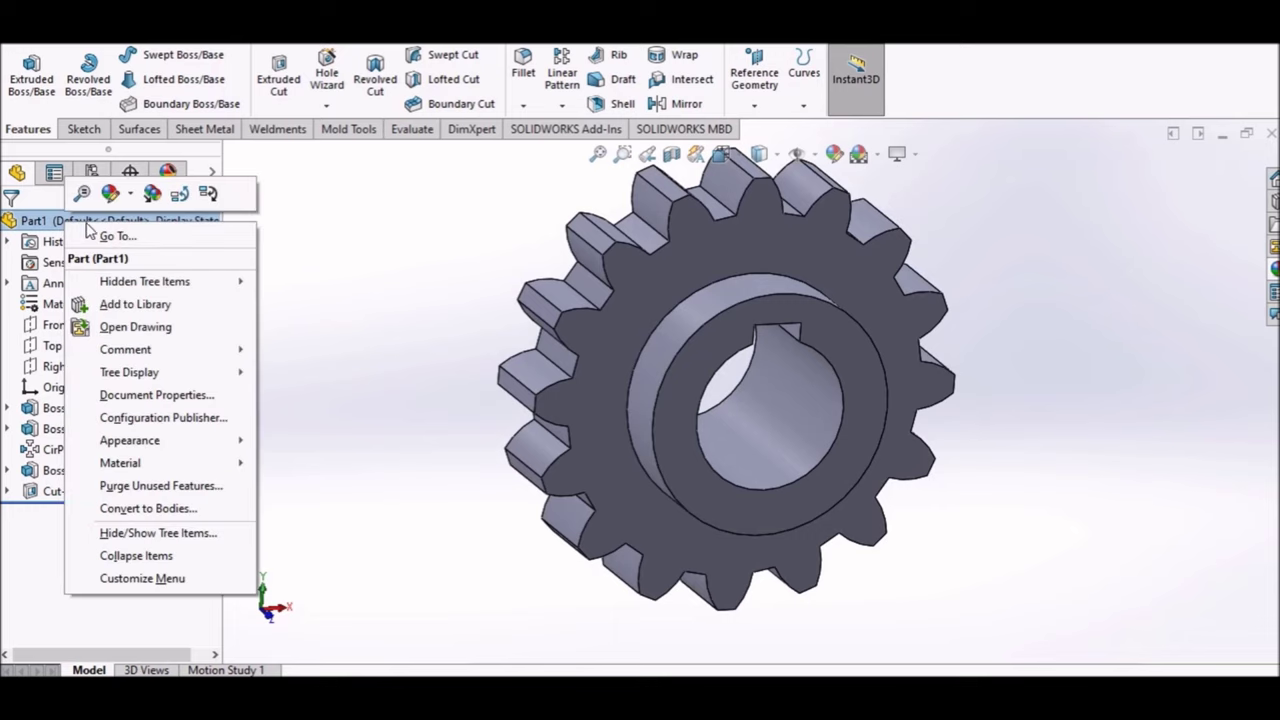
pyautogui.click(130, 195)
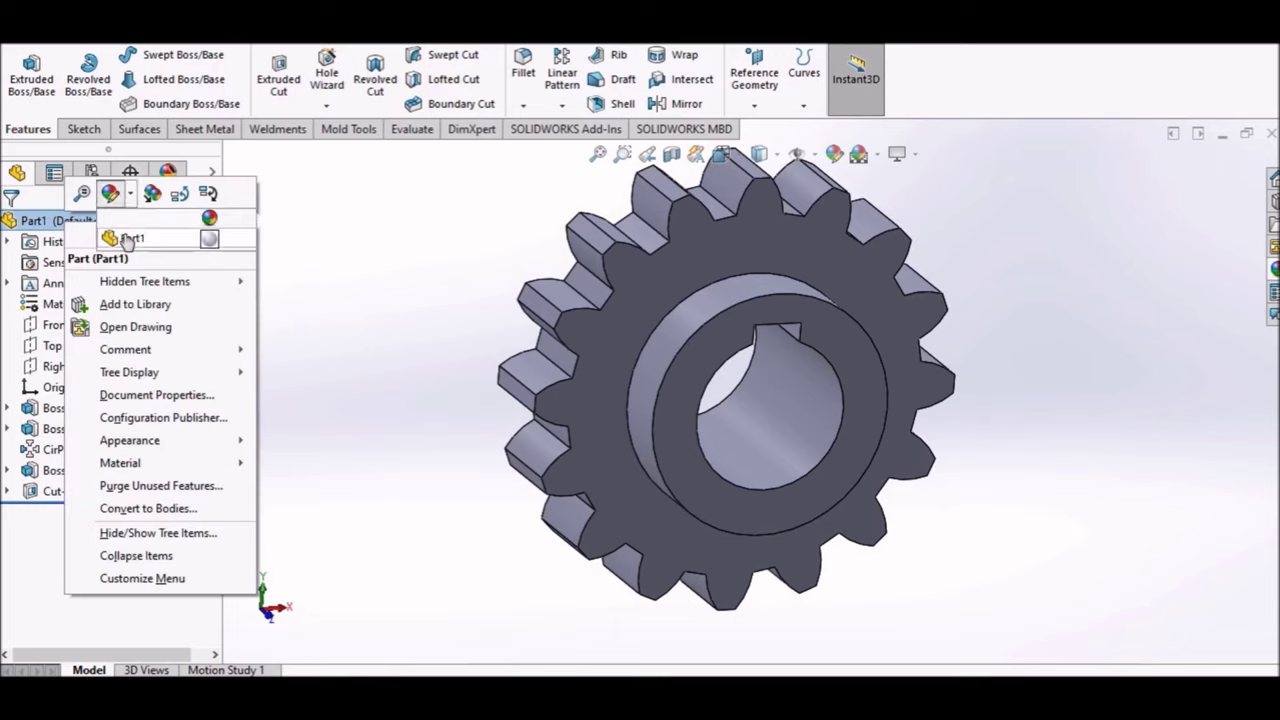
pyautogui.click(127, 240)
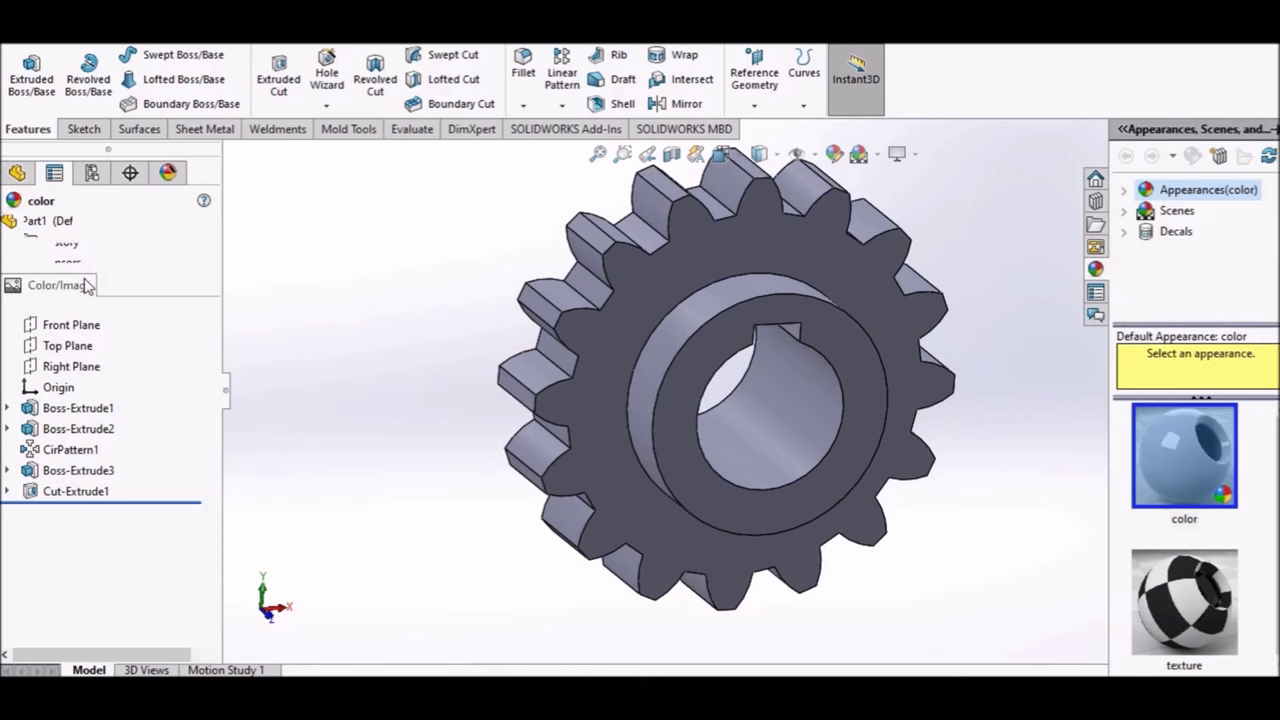
pyautogui.click(85, 615)
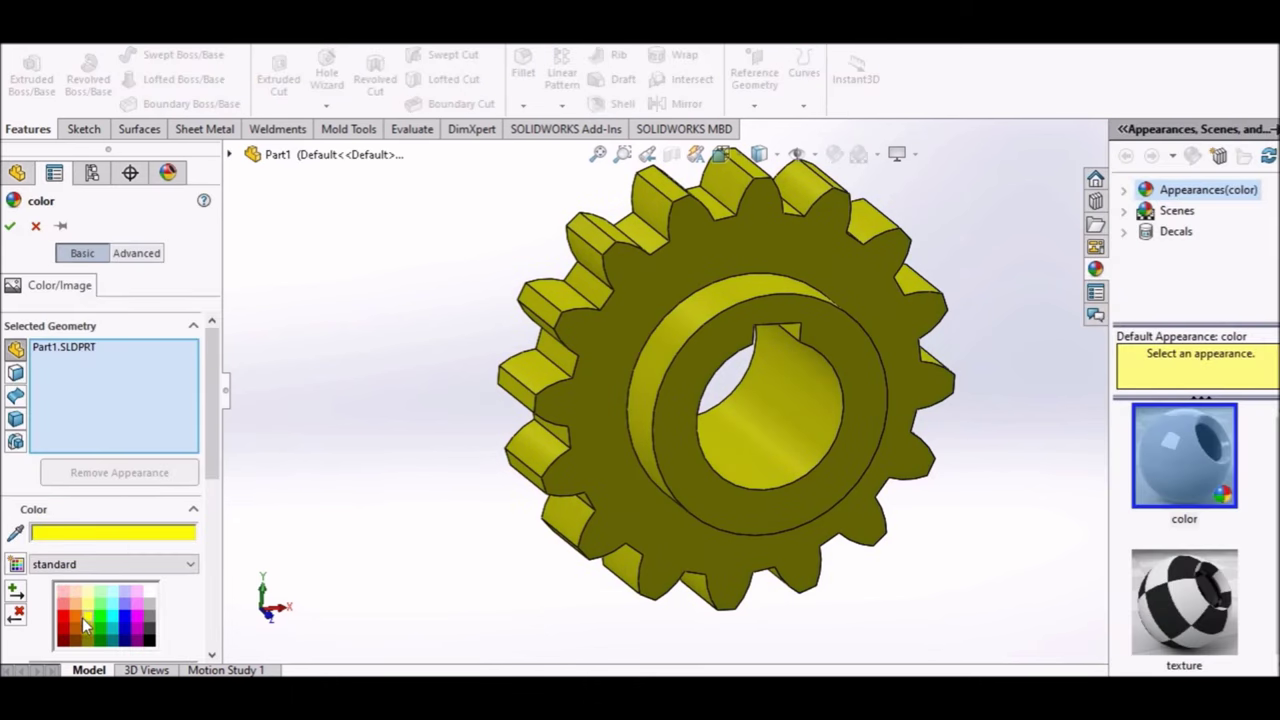
pyautogui.click(77, 618)
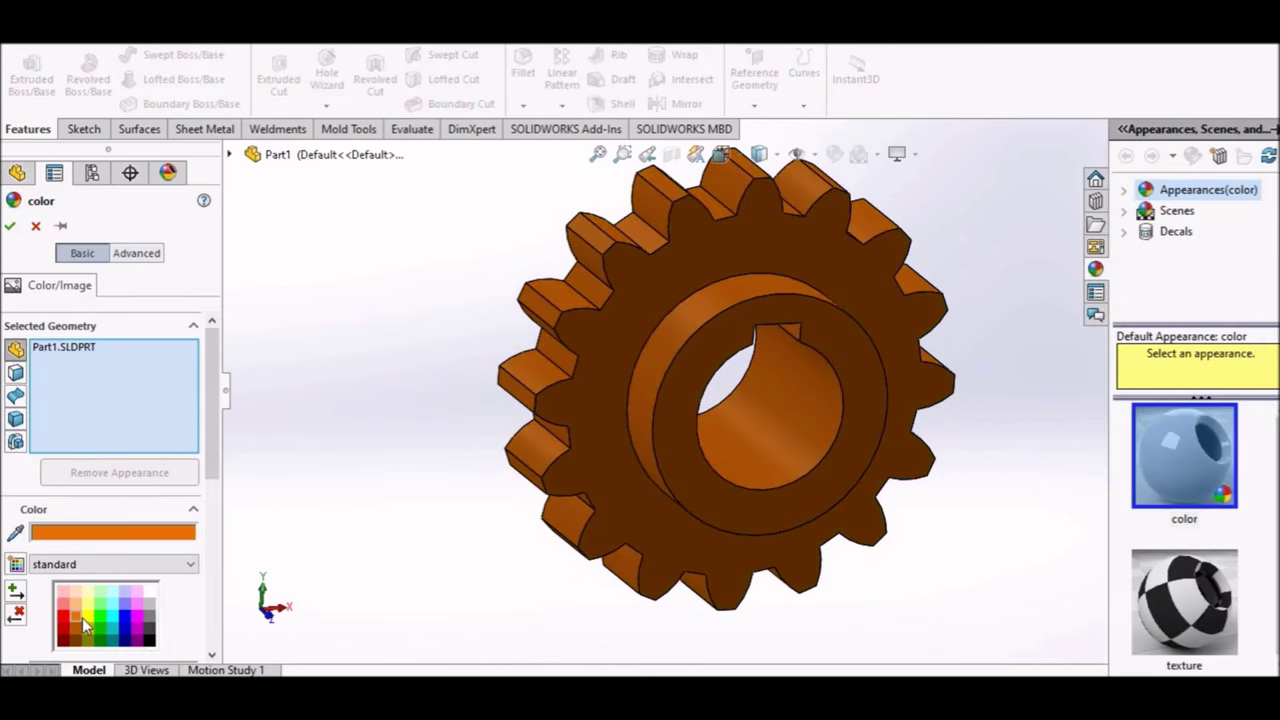
pyautogui.click(86, 628)
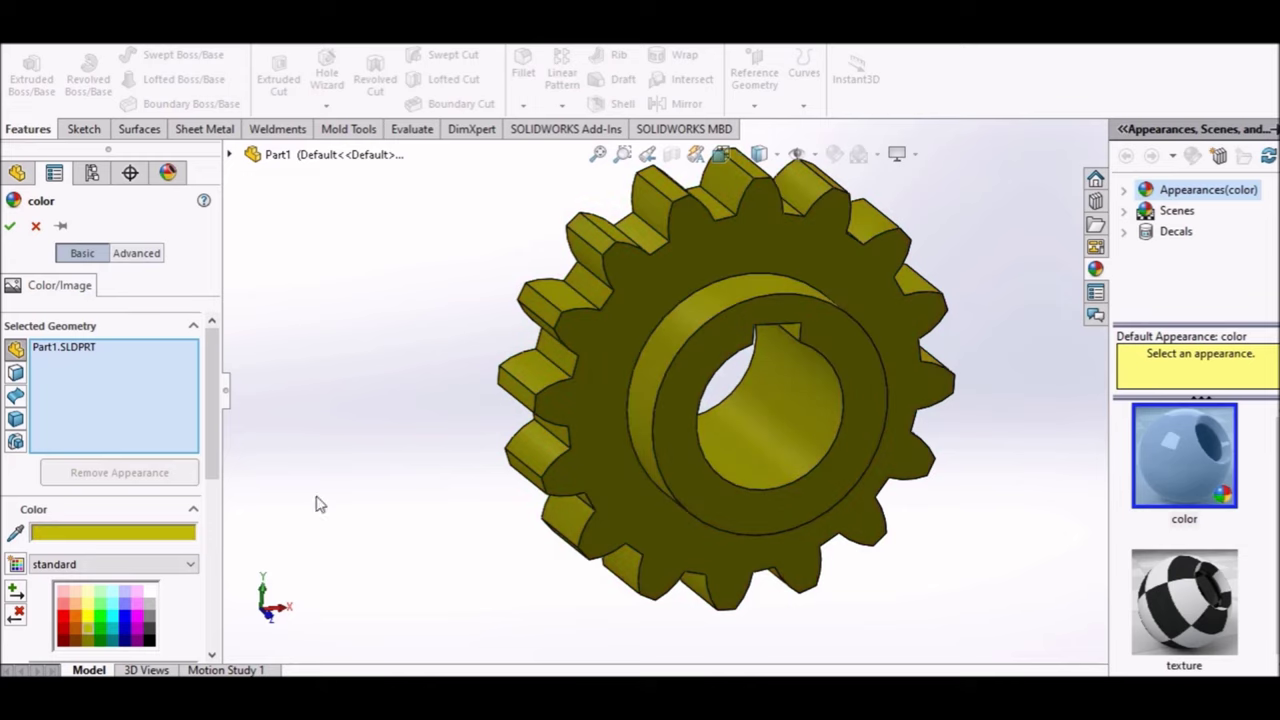
pyautogui.moveTo(408, 349); pyautogui.dragTo(418, 358, button='middle')
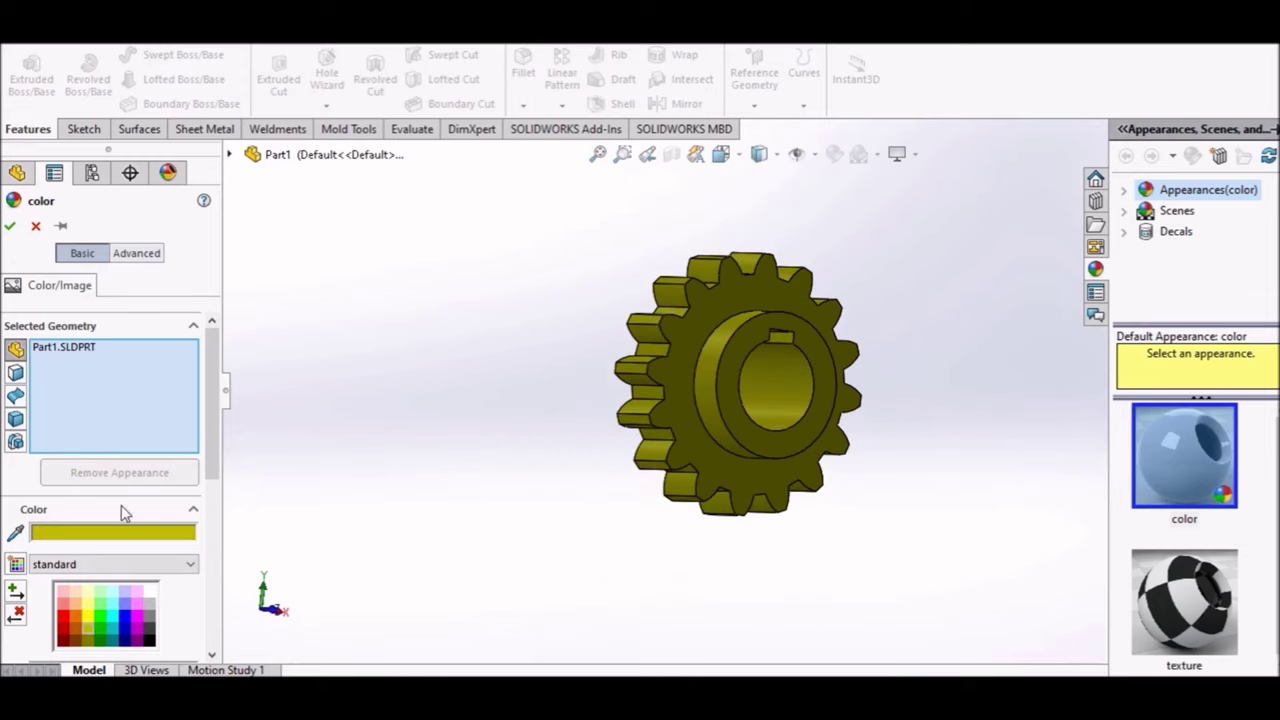
pyautogui.click(89, 617)
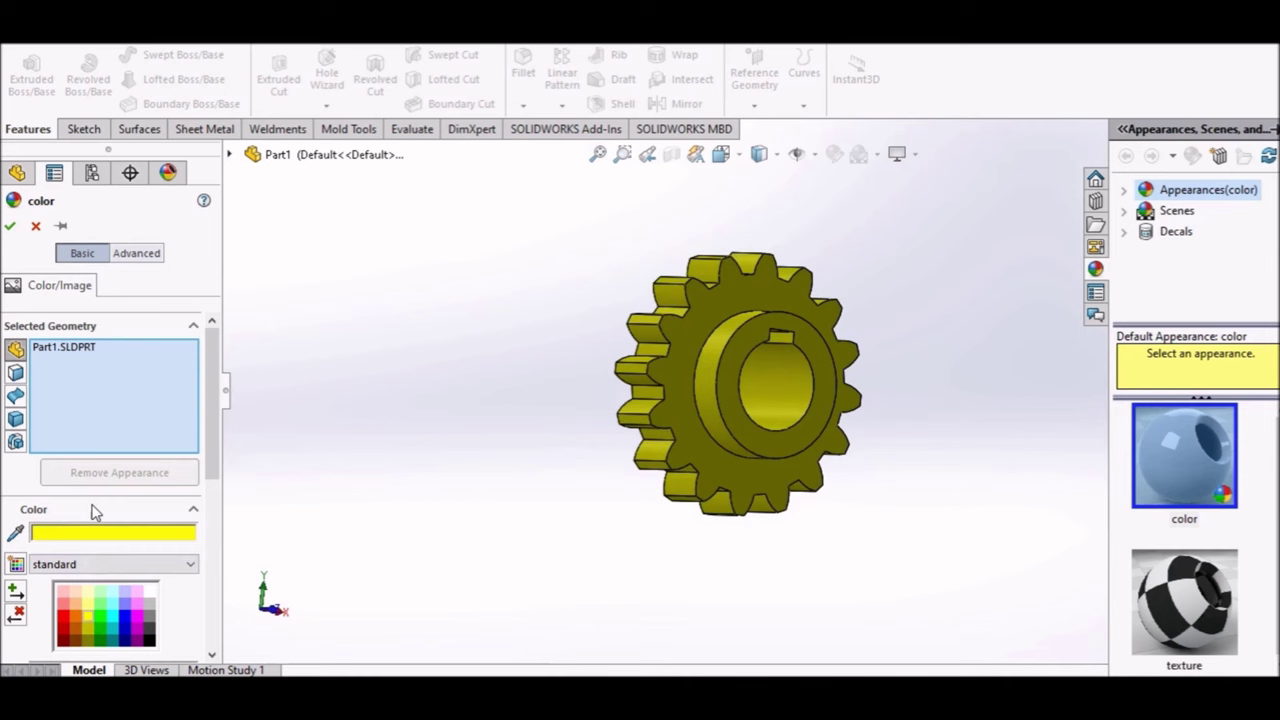
pyautogui.click(12, 228)
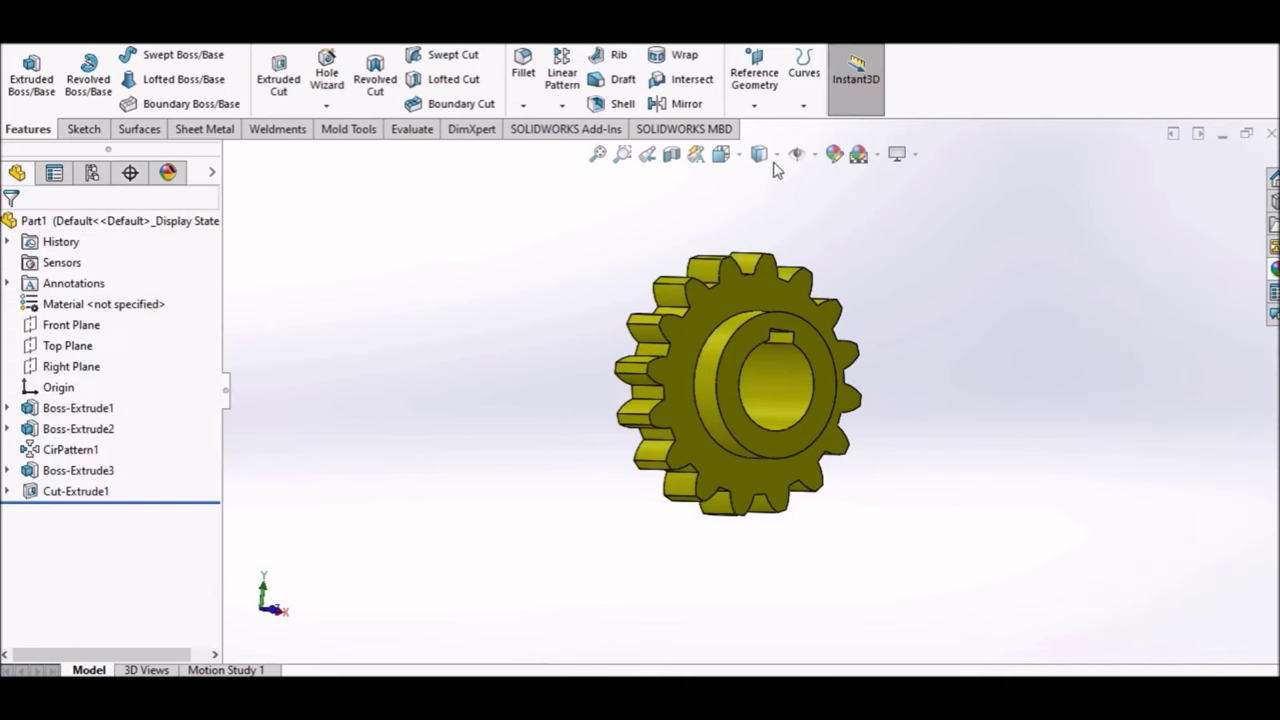
pyautogui.click(720, 155)
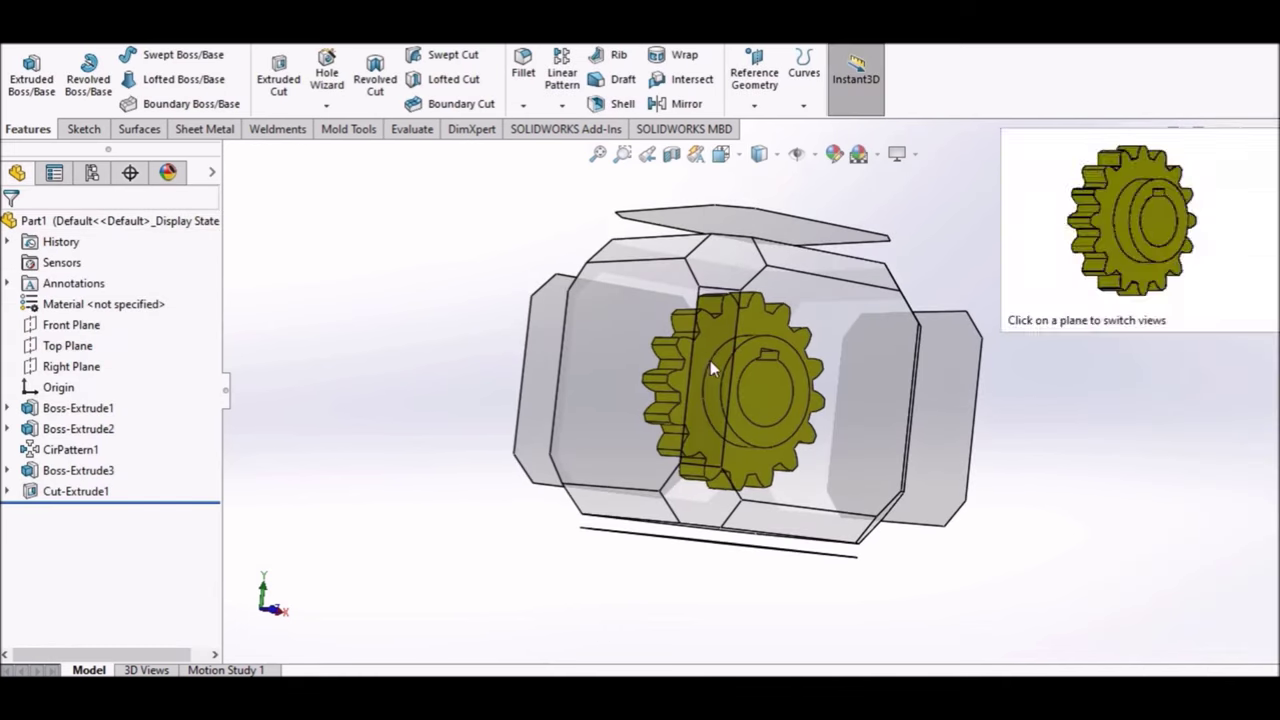
pyautogui.click(710, 360)
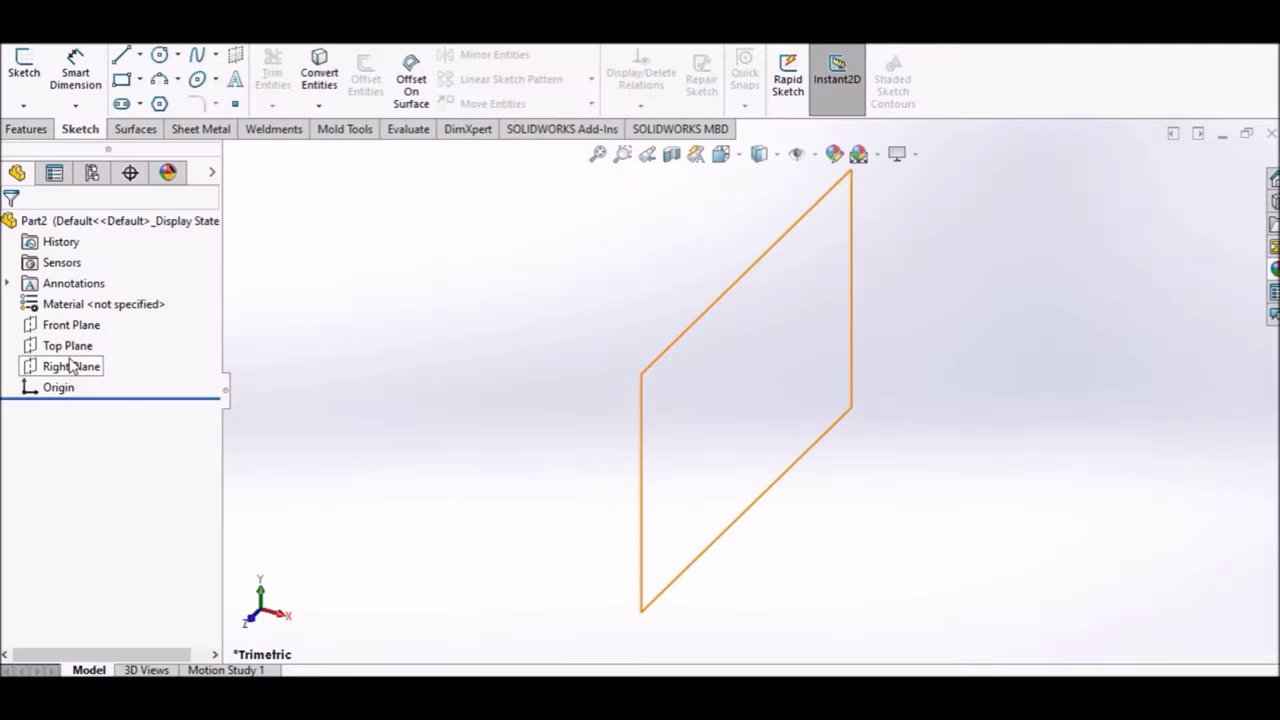
# - Sketch a circle on the Right Plane centred on the origin, dimensioned to Ø120
pyautogui.click(75, 366)
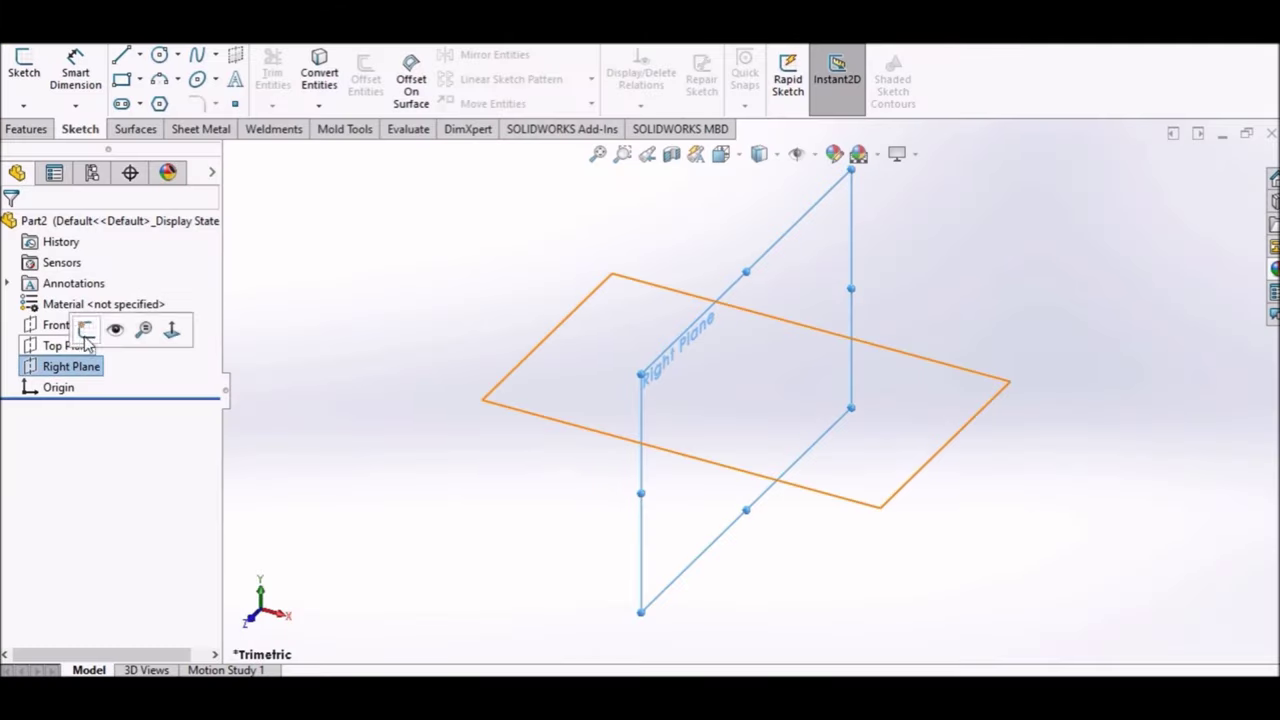
pyautogui.click(110, 323)
pyautogui.click(160, 55)
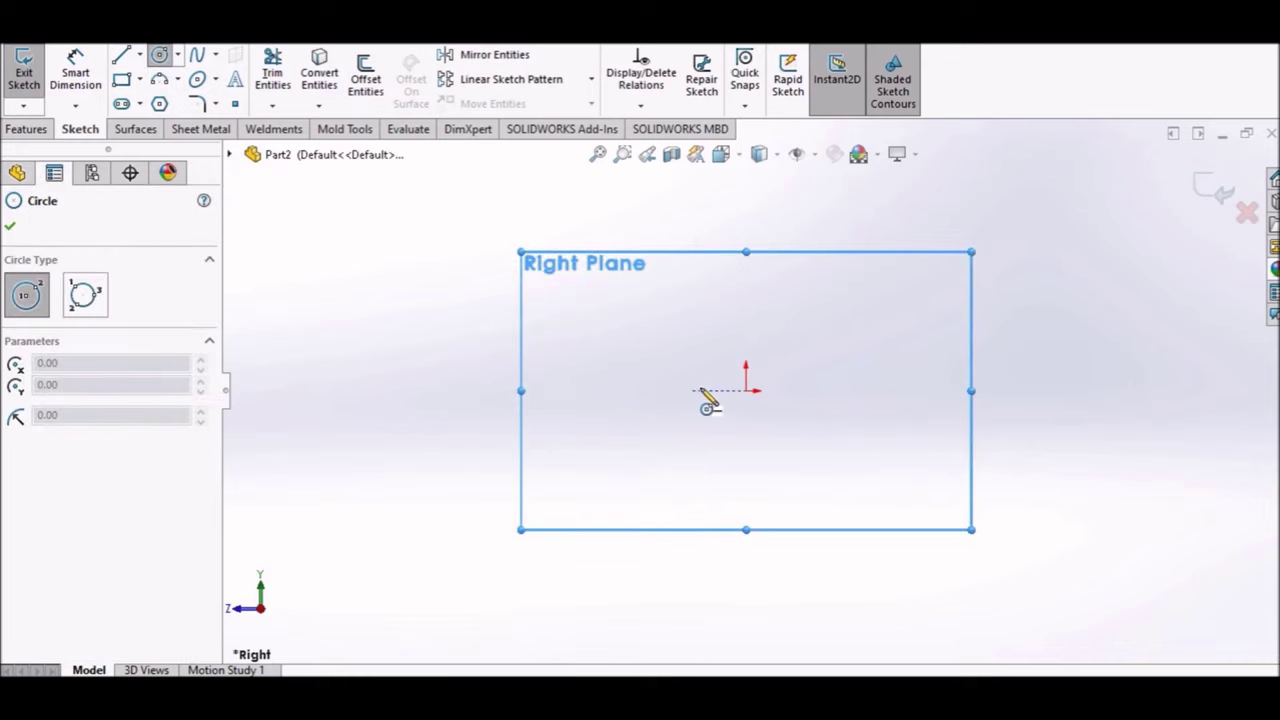
pyautogui.click(746, 390)
pyautogui.click(640, 385)
pyautogui.press('Escape')
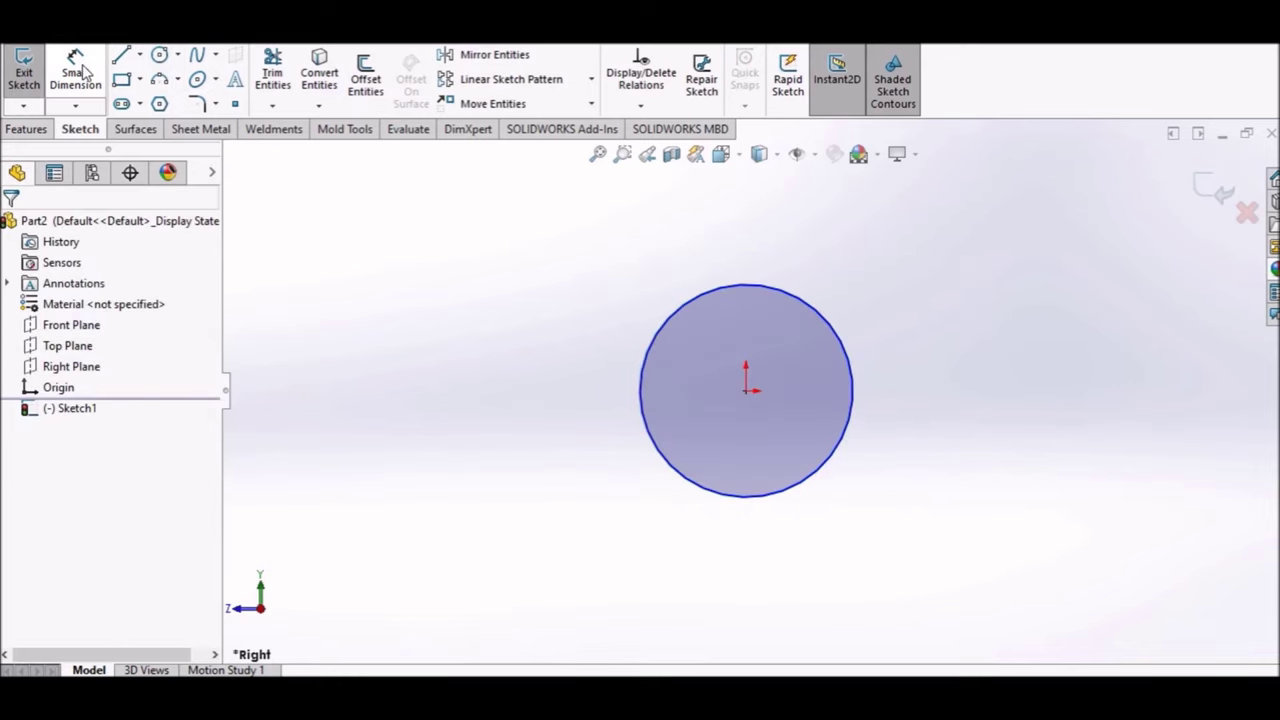
pyautogui.click(75, 72)
pyautogui.click(771, 306)
pyautogui.click(640, 295)
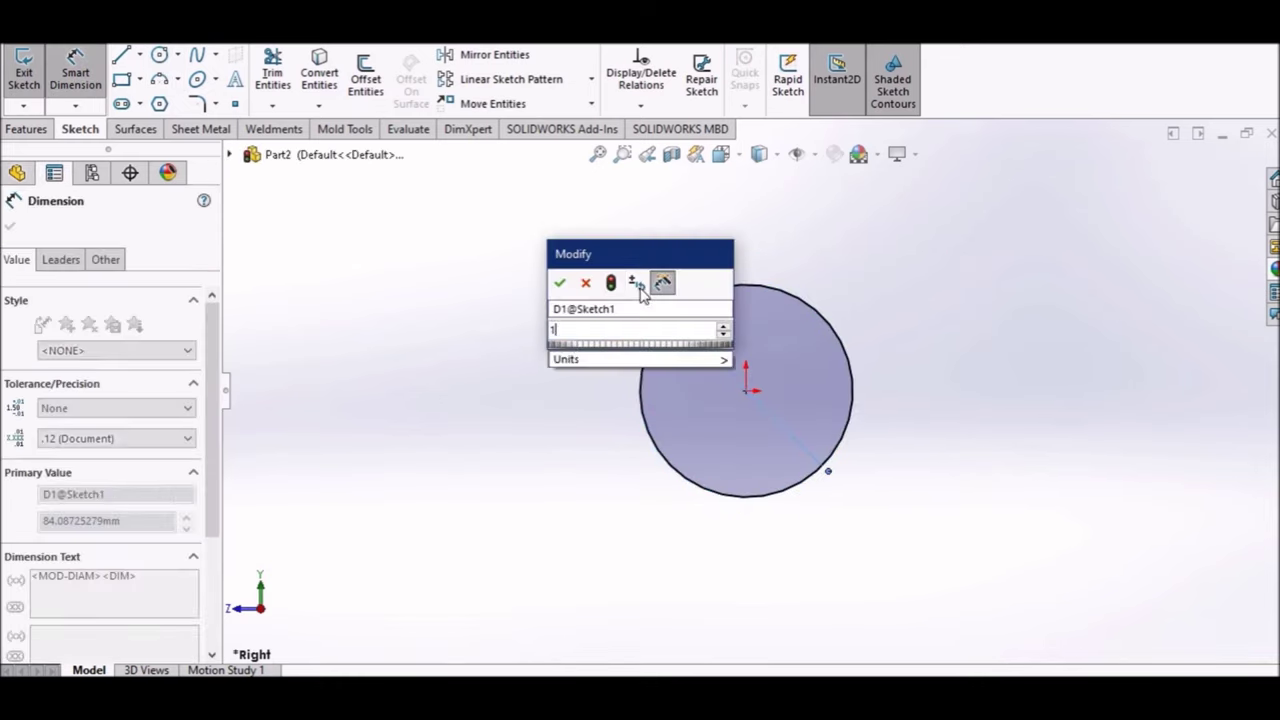
pyautogui.write('120')
pyautogui.press('Return')
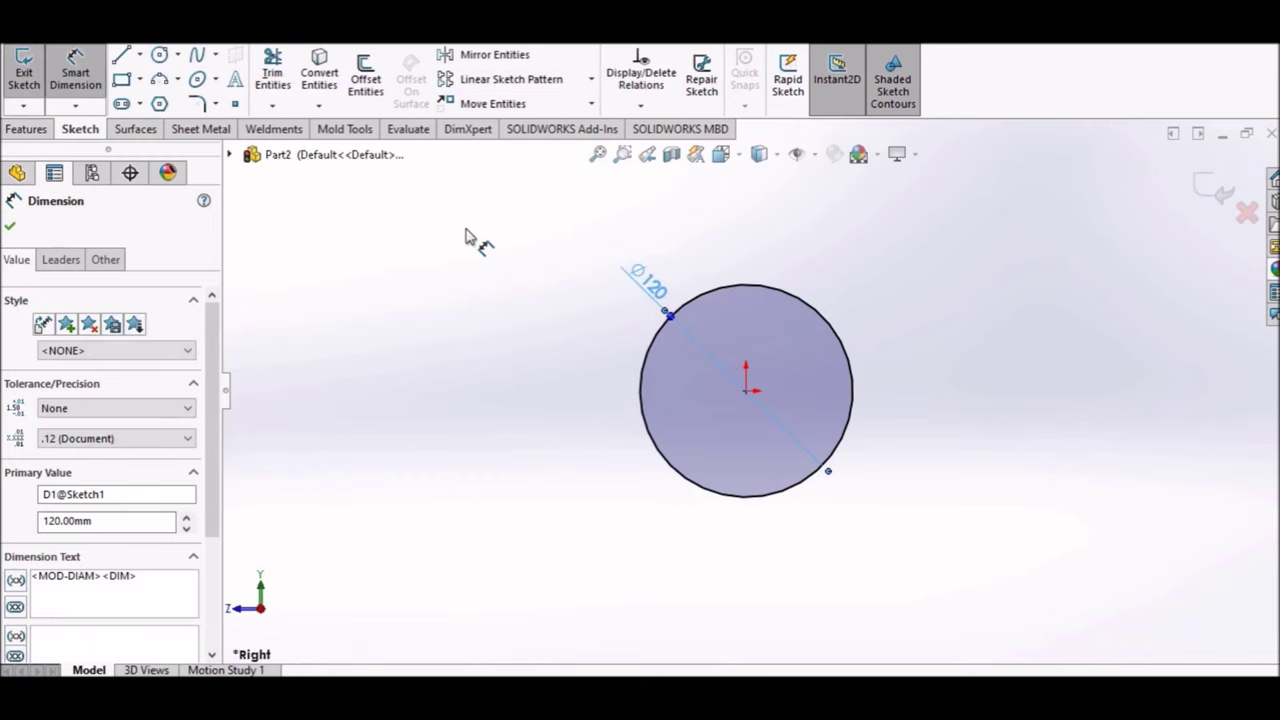
pyautogui.click(456, 246)
# - Extrude the circle Mid Plane to a 15 mm thick disc
pyautogui.click(27, 129)
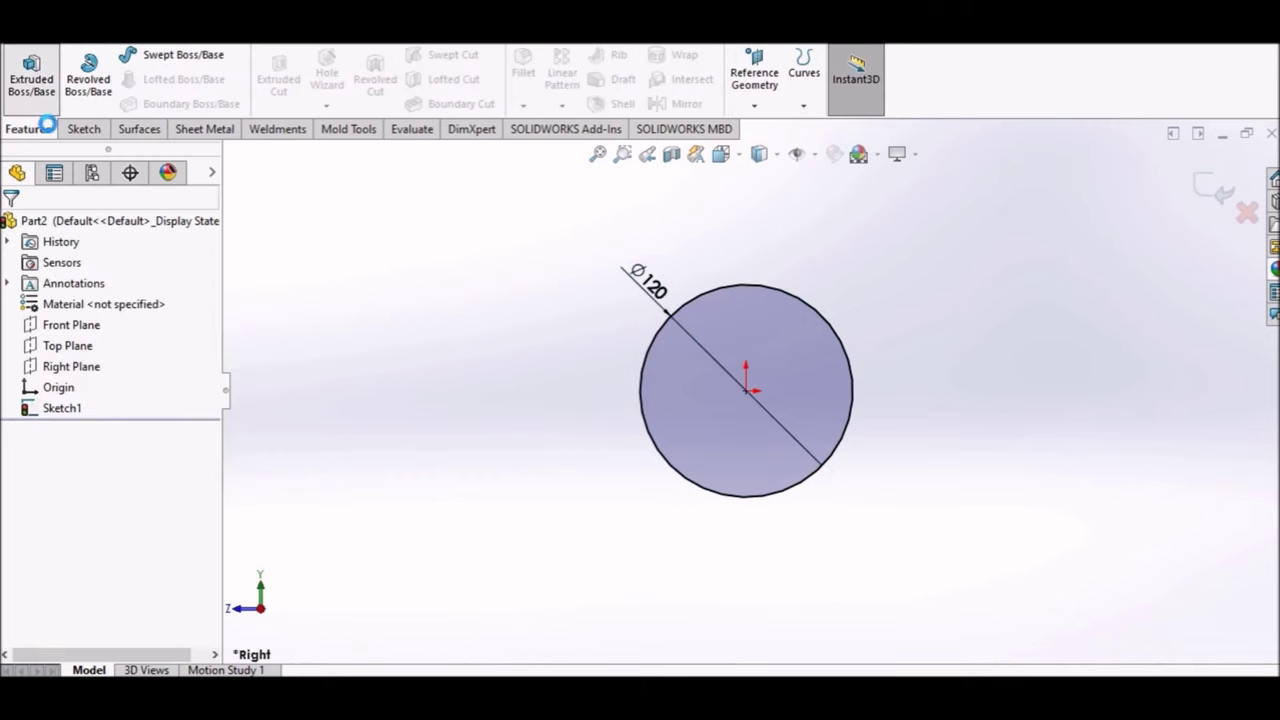
pyautogui.click(31, 75)
pyautogui.click(80, 420)
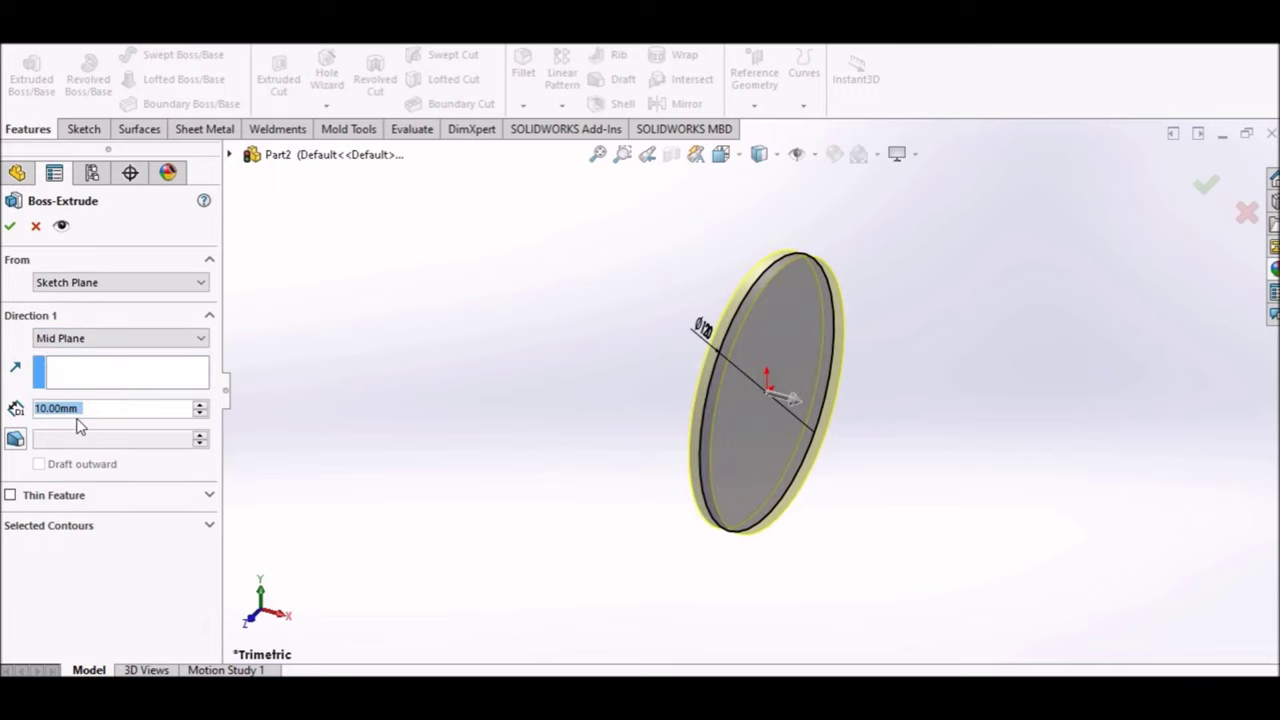
pyautogui.write('15')
pyautogui.press('Return')
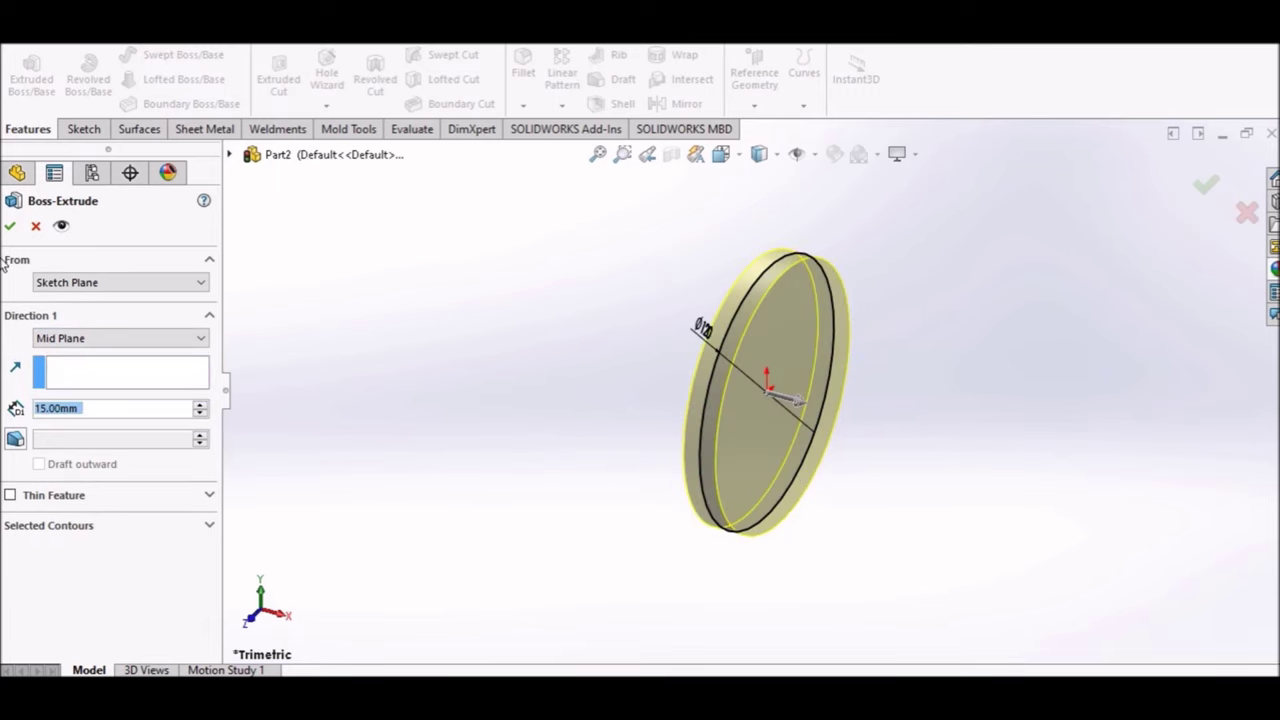
pyautogui.press('Return')
# - Switch to the Right view and start a new sketch on the Right Plane
pyautogui.click(720, 153)
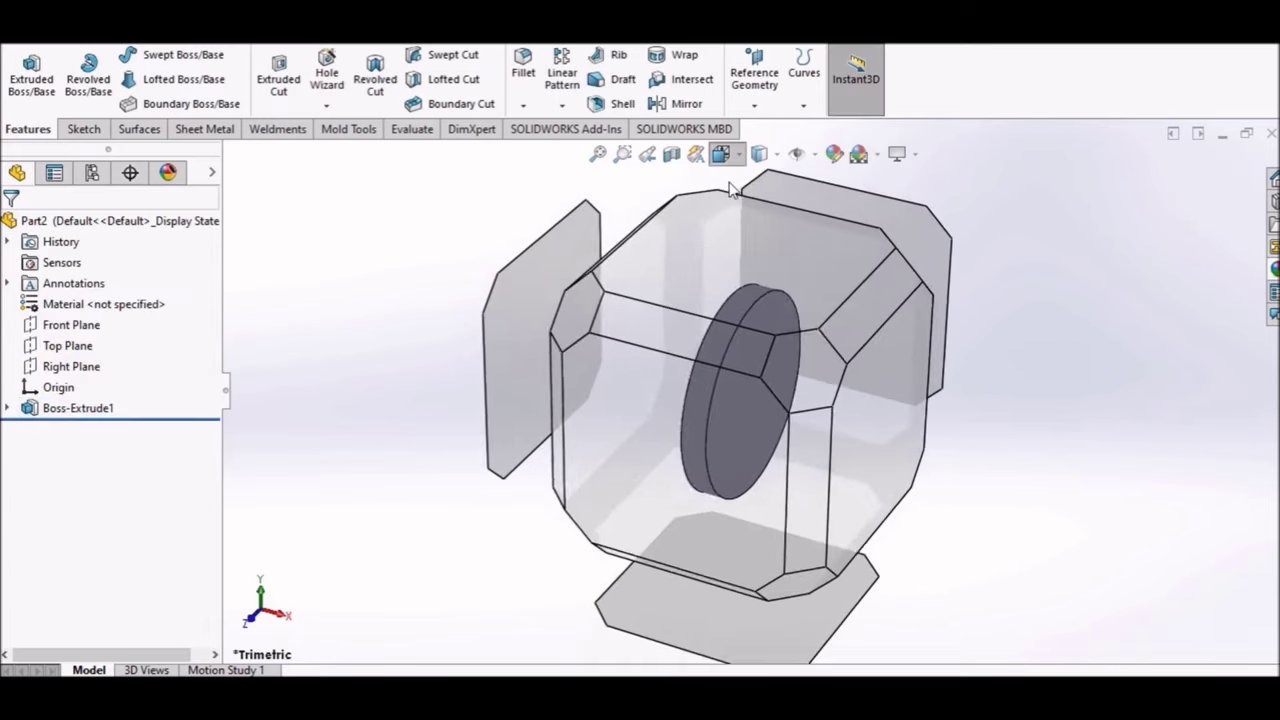
pyautogui.click(830, 423)
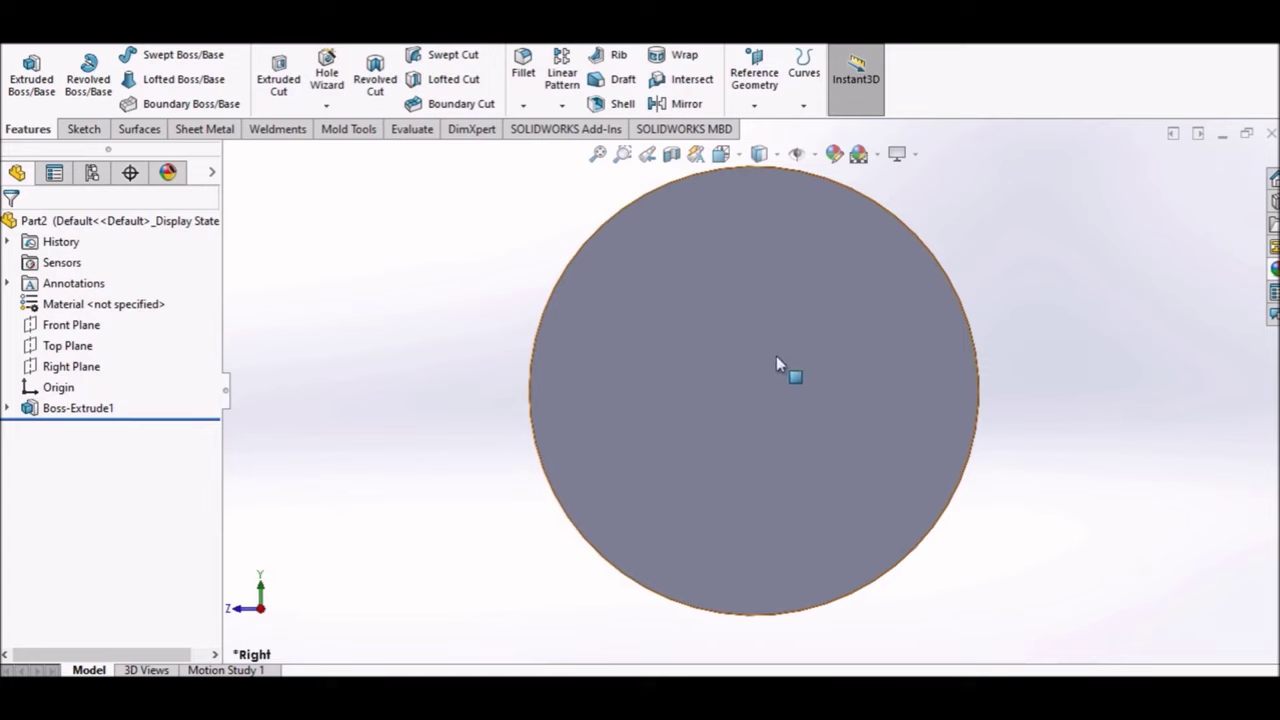
pyautogui.click(72, 366)
pyautogui.click(165, 328)
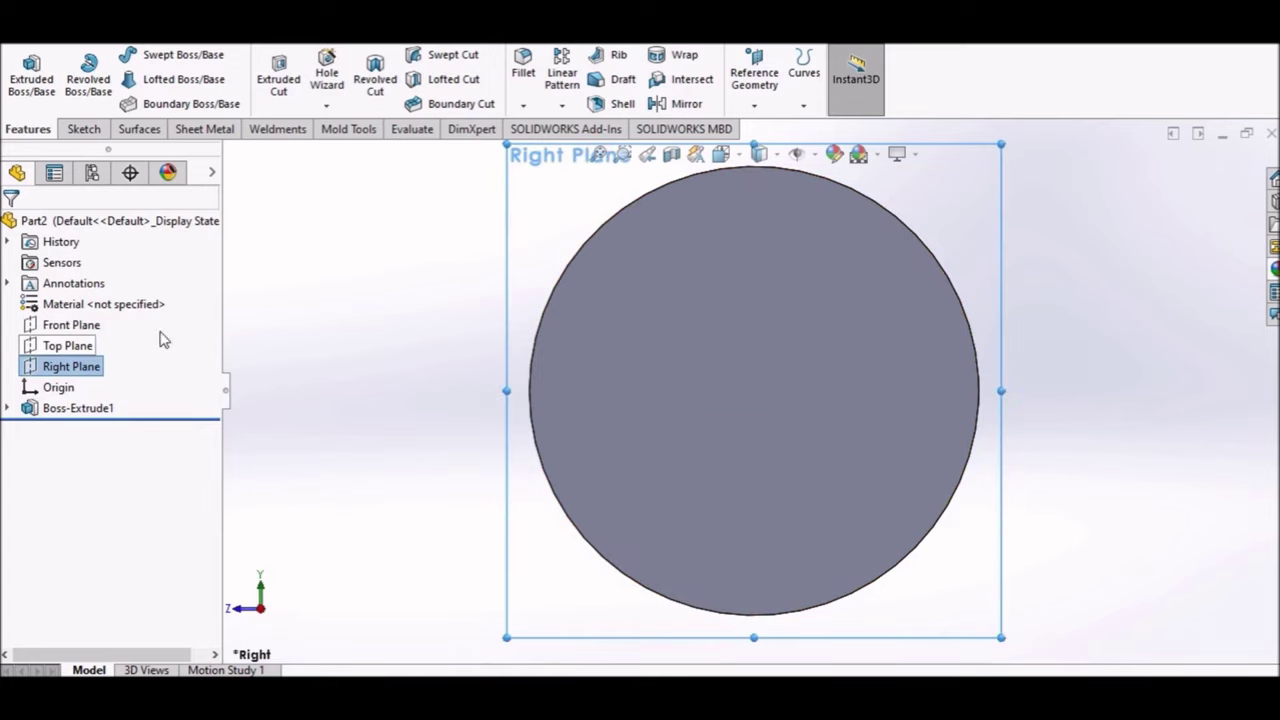
pyautogui.click(432, 310)
# - Draw a vertical construction centerline from the origin up past the circle
pyautogui.click(139, 55)
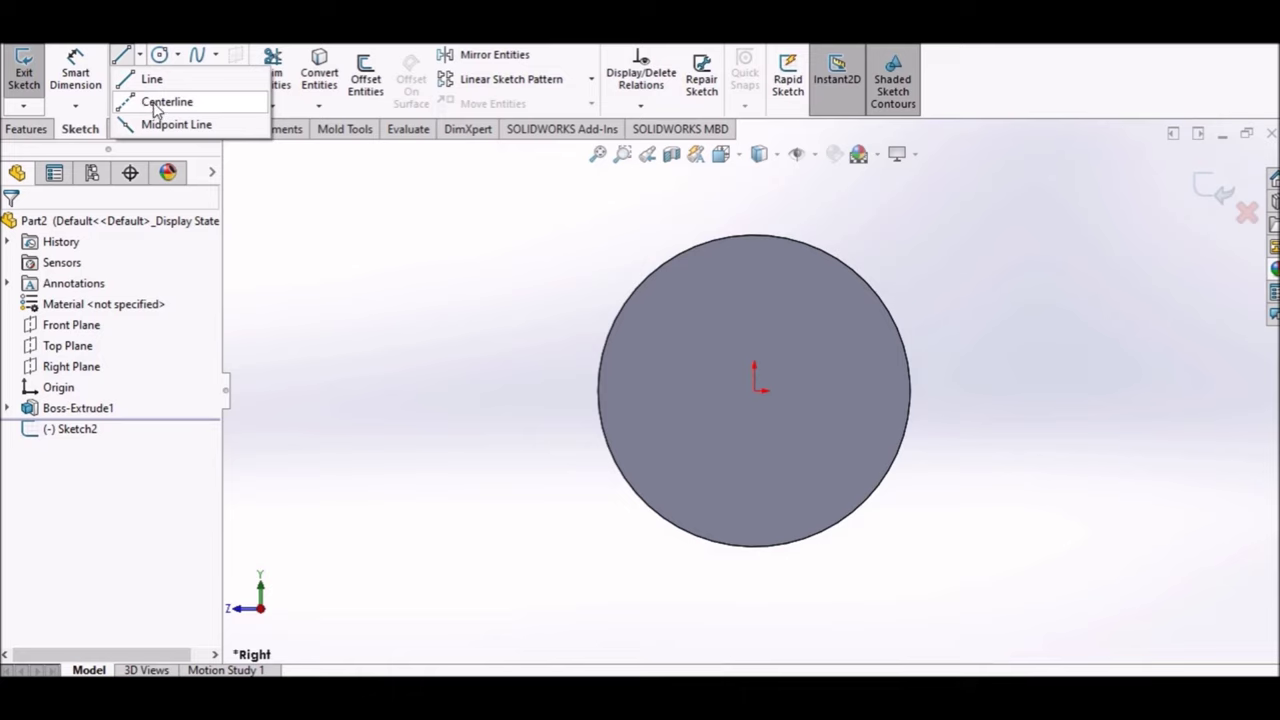
pyautogui.click(155, 104)
pyautogui.click(755, 391)
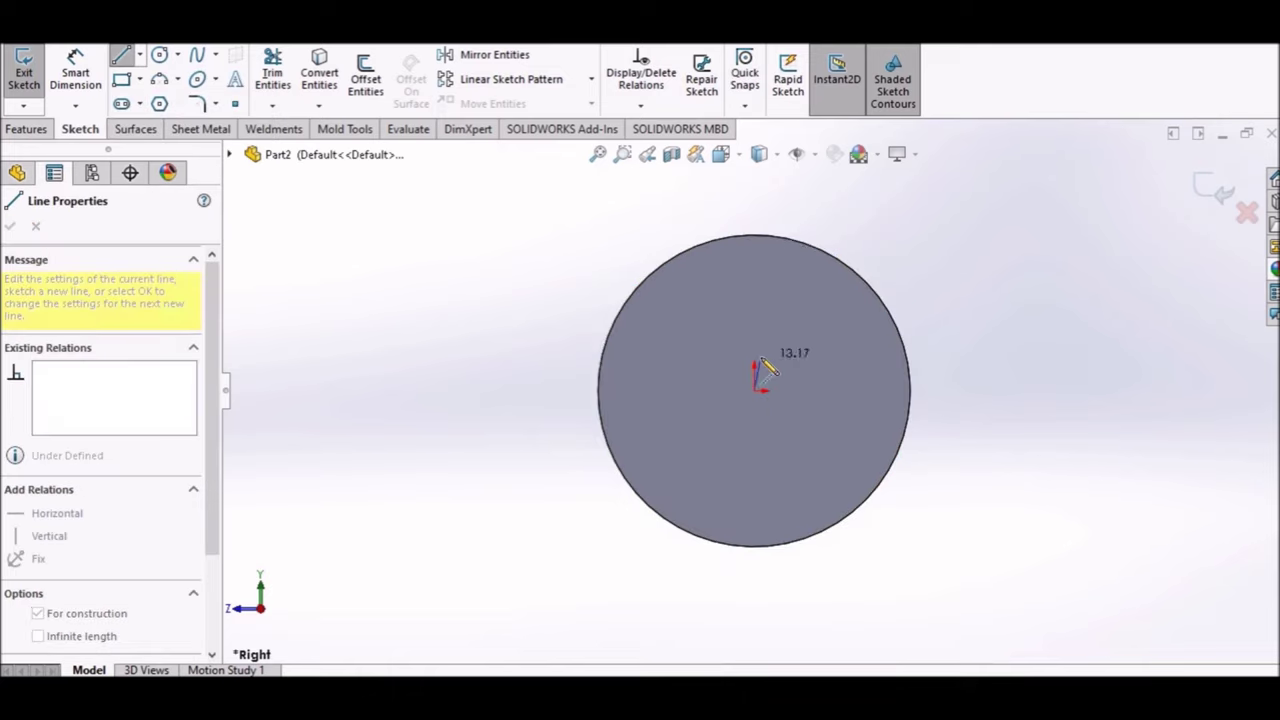
pyautogui.click(755, 187)
pyautogui.press('Escape')
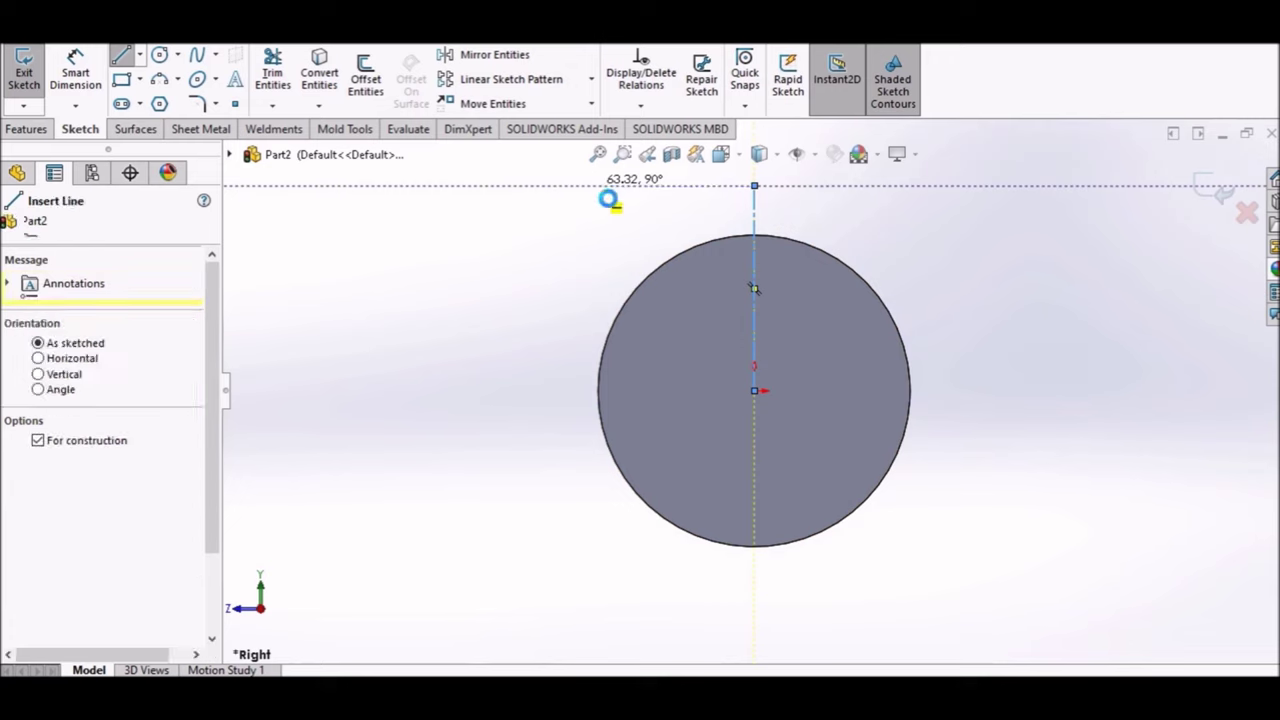
pyautogui.press('Escape')
# - Draw a three-point arc along the top of the circle
pyautogui.click(178, 80)
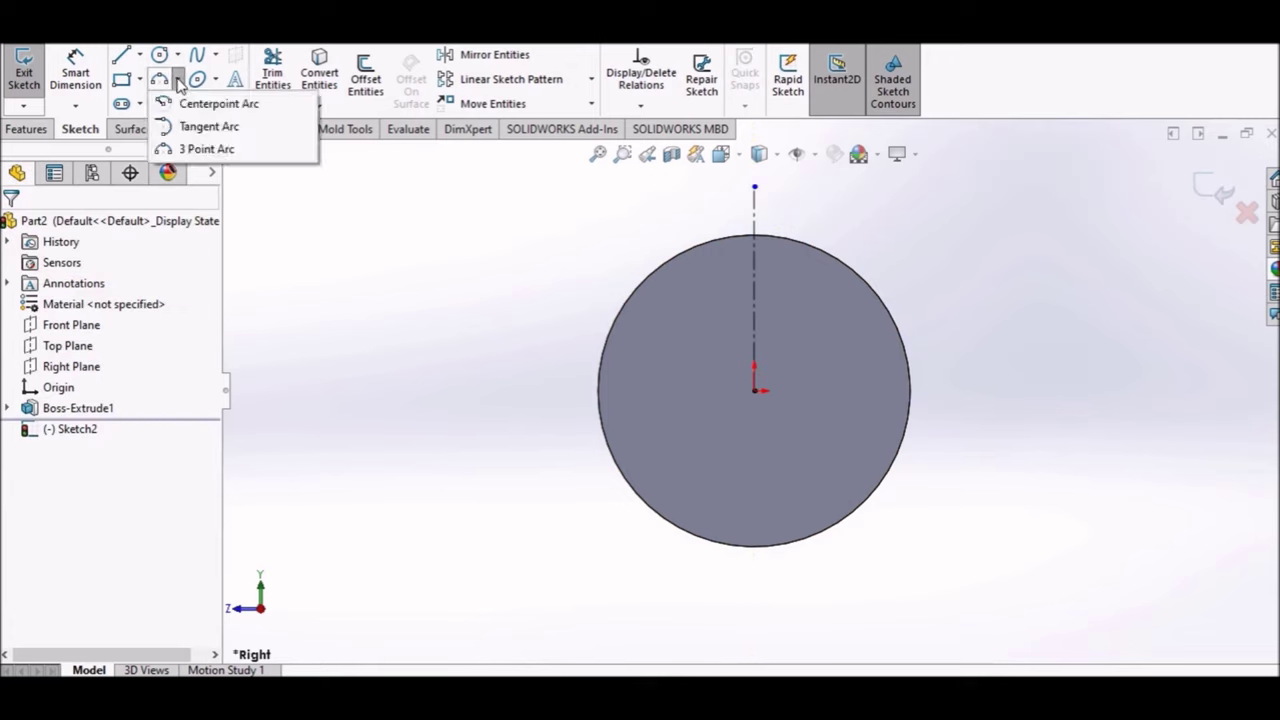
pyautogui.click(203, 150)
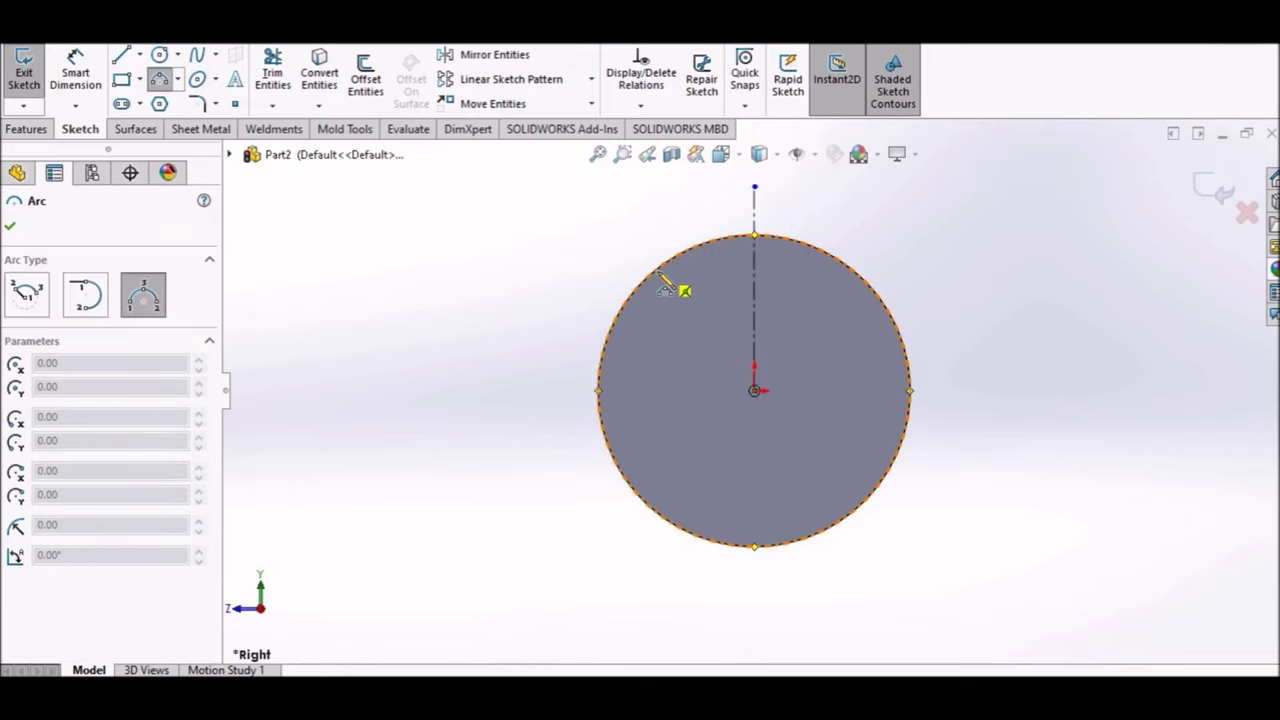
pyautogui.click(660, 278)
pyautogui.click(848, 270)
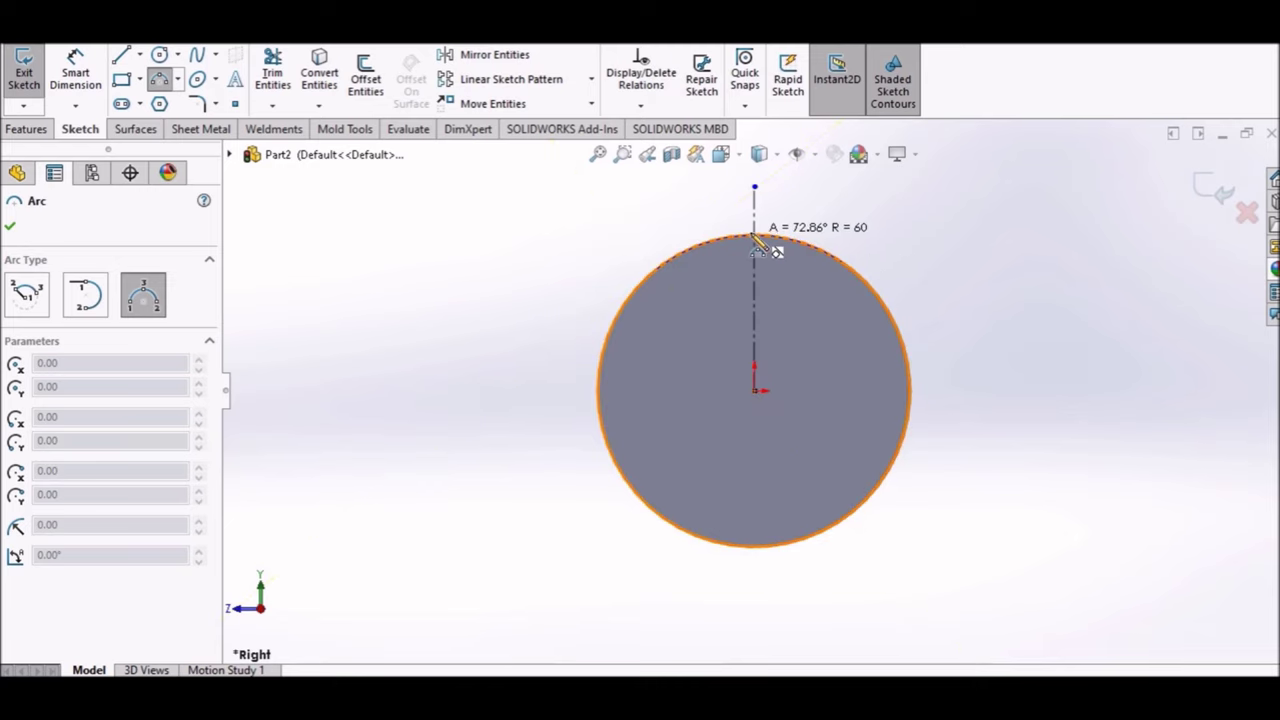
pyautogui.click(770, 248)
pyautogui.rightClick(690, 226)
pyautogui.click(690, 228)
pyautogui.scroll(-2, 722, 270)
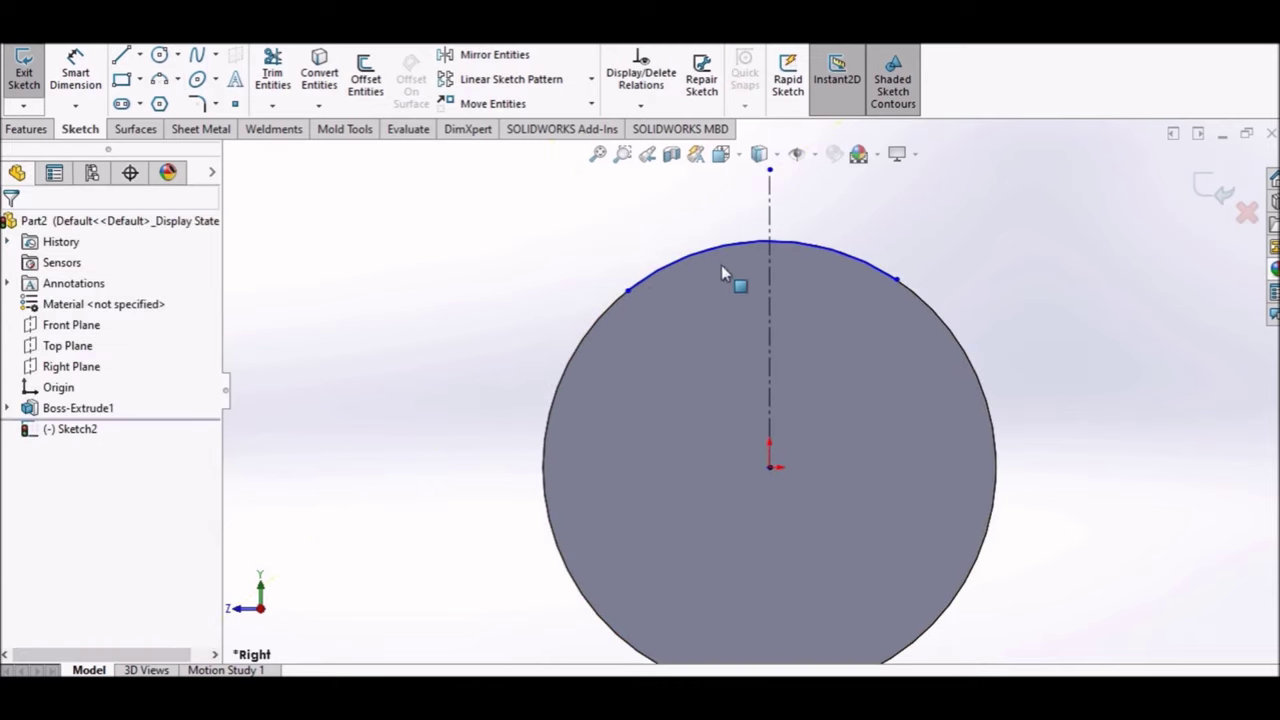
# - Make the arc's two endpoints horizontal and shorten the arc symmetrically
pyautogui.click(627, 295)
pyautogui.keyDown('ctrl'); pyautogui.click(897, 279); pyautogui.keyUp('ctrl')
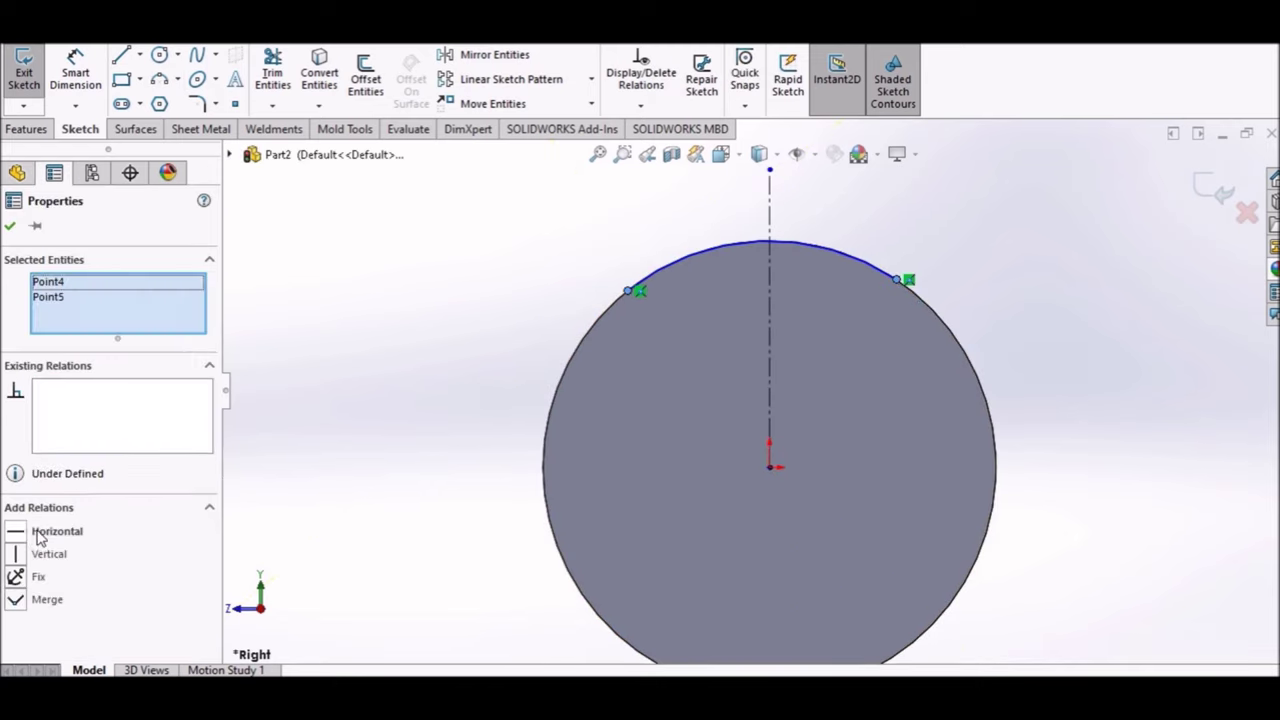
pyautogui.click(40, 528)
pyautogui.click(598, 307)
pyautogui.moveTo(630, 295)
pyautogui.mouseDown()
pyautogui.moveTo(700, 262)
pyautogui.moveTo(667, 266)
pyautogui.mouseUp()
pyautogui.click(503, 294)
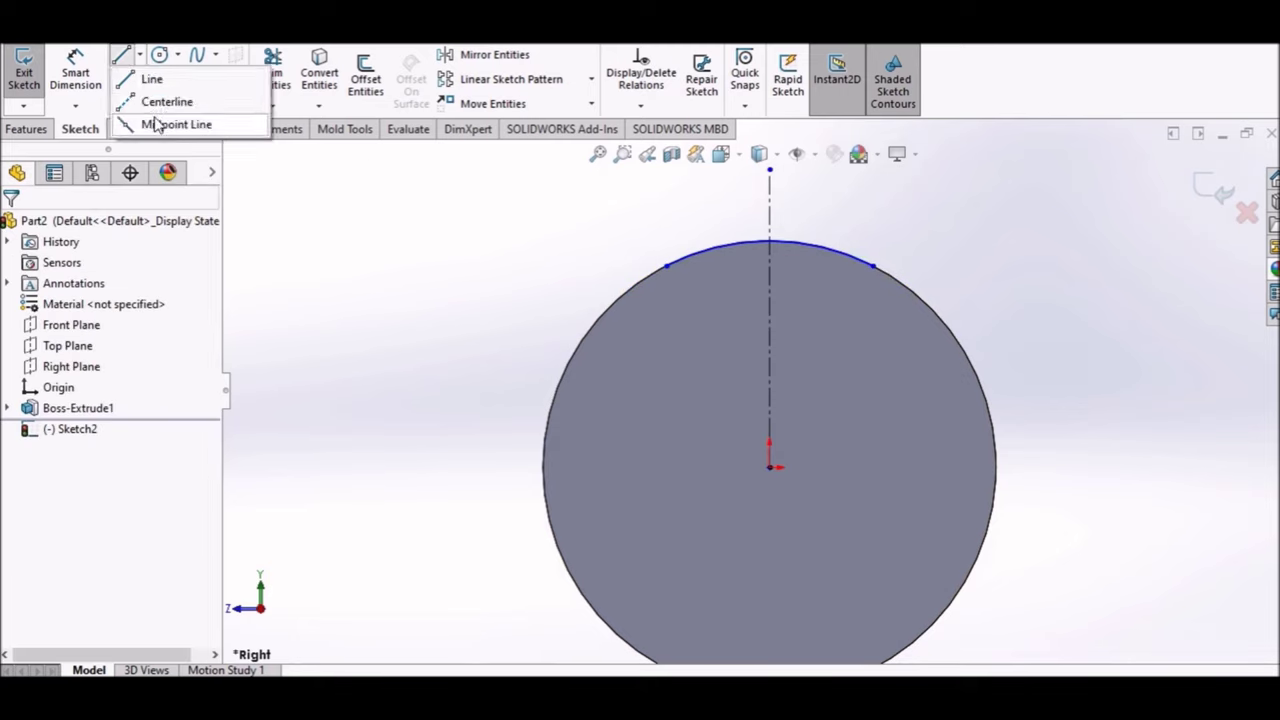
# - Draw a short horizontal midpoint line centred on the centerline's top
pyautogui.click(157, 123)
pyautogui.scroll(-2, 857, 210)
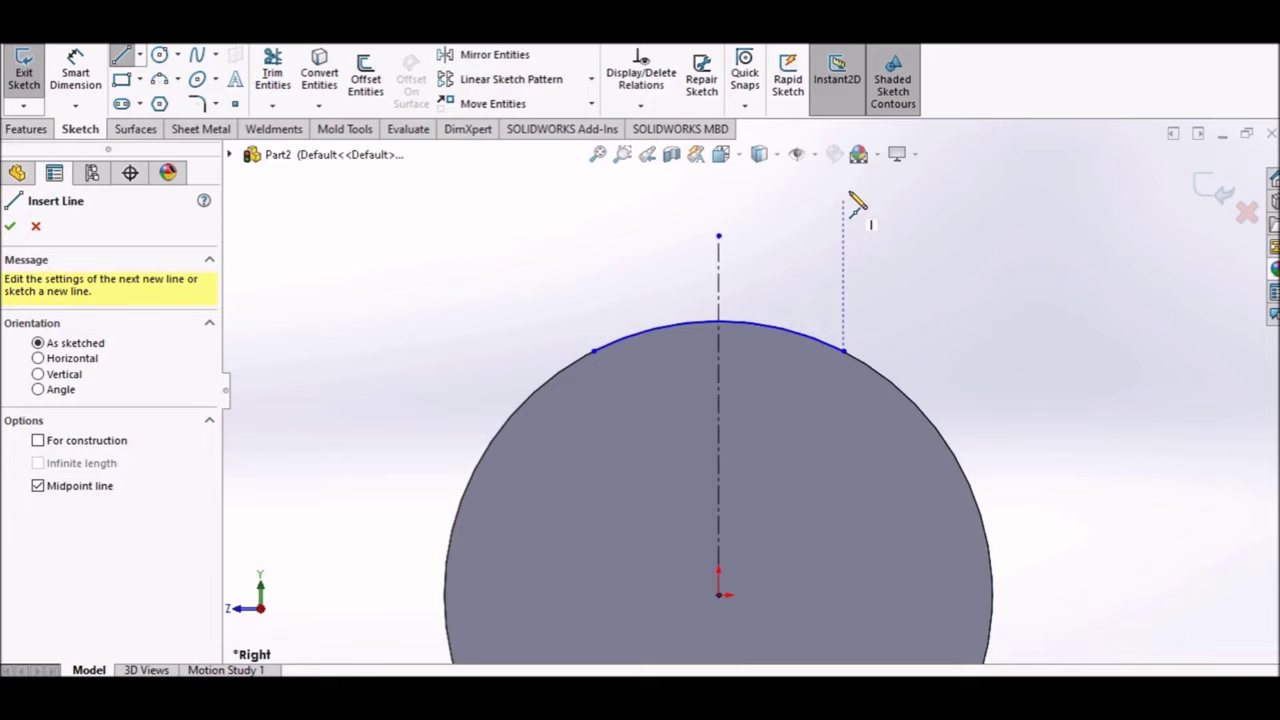
pyautogui.click(718, 236)
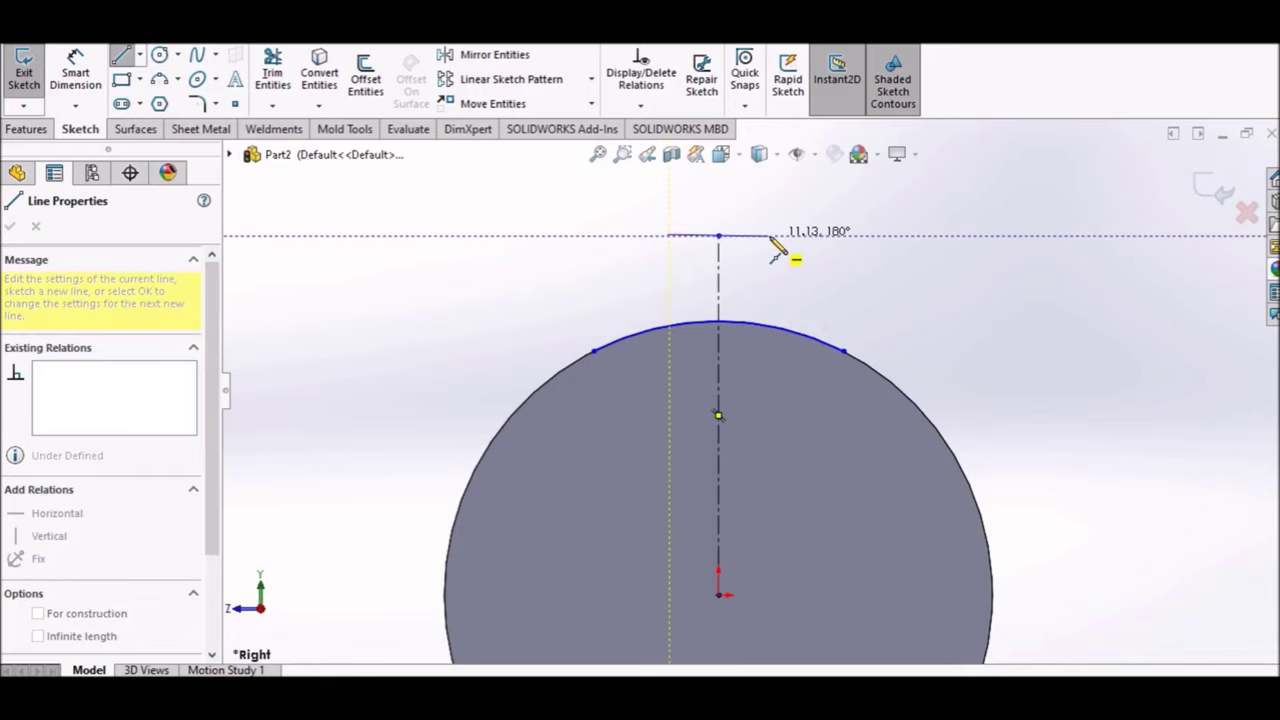
pyautogui.click(771, 236)
pyautogui.rightClick(766, 210)
pyautogui.click(790, 220)
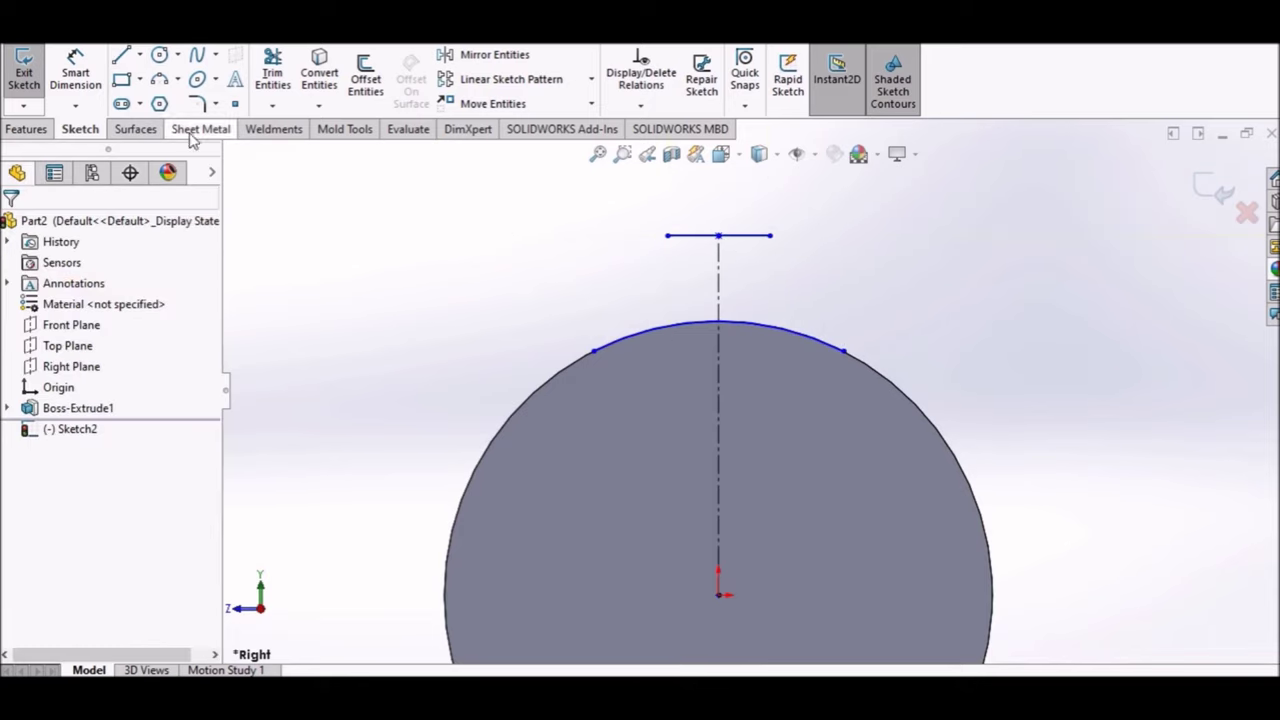
# - Dimension the short top line to 1.50 wide
pyautogui.click(76, 70)
pyautogui.click(719, 290)
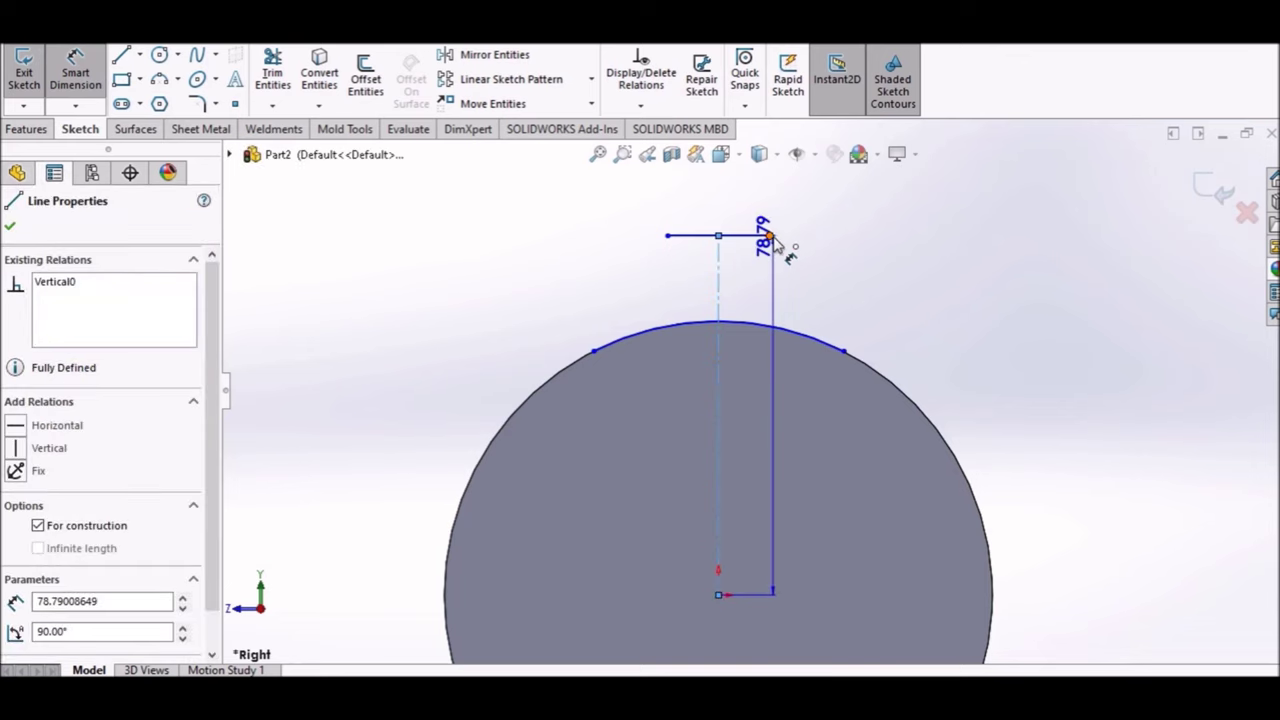
pyautogui.click(771, 236)
pyautogui.click(775, 222)
pyautogui.write('1.')
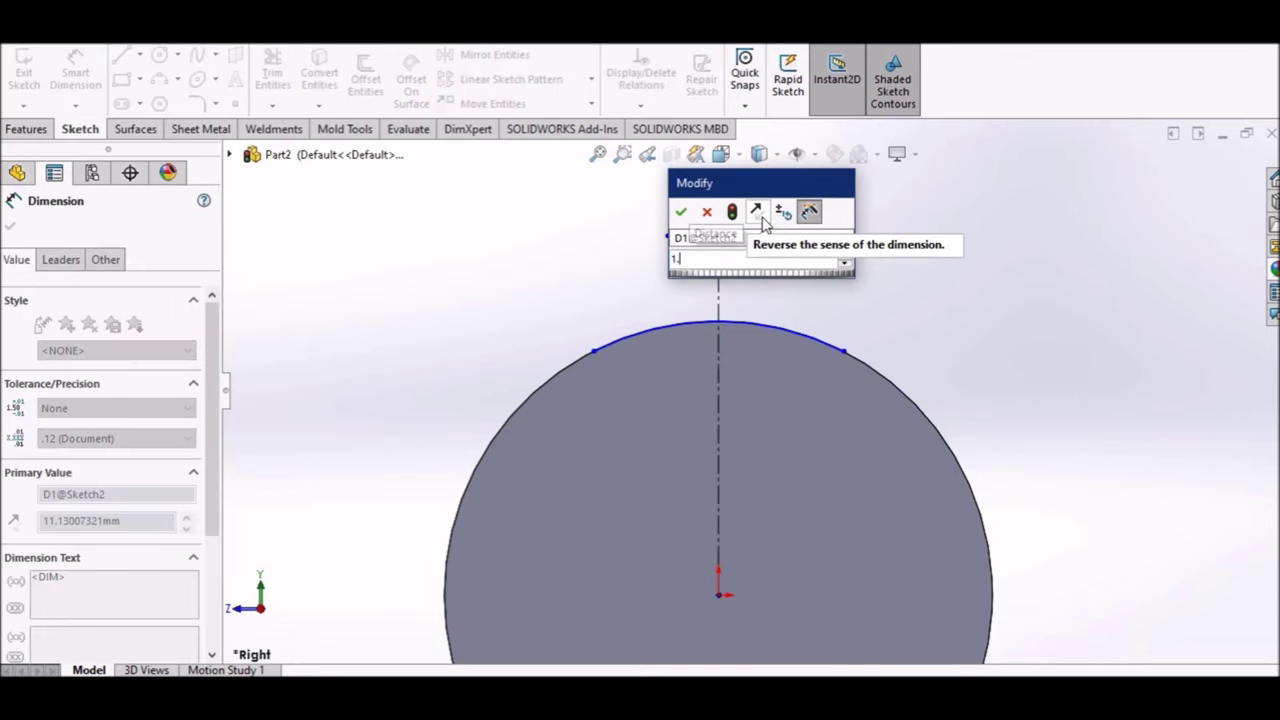
pyautogui.write('5')
pyautogui.press('Return')
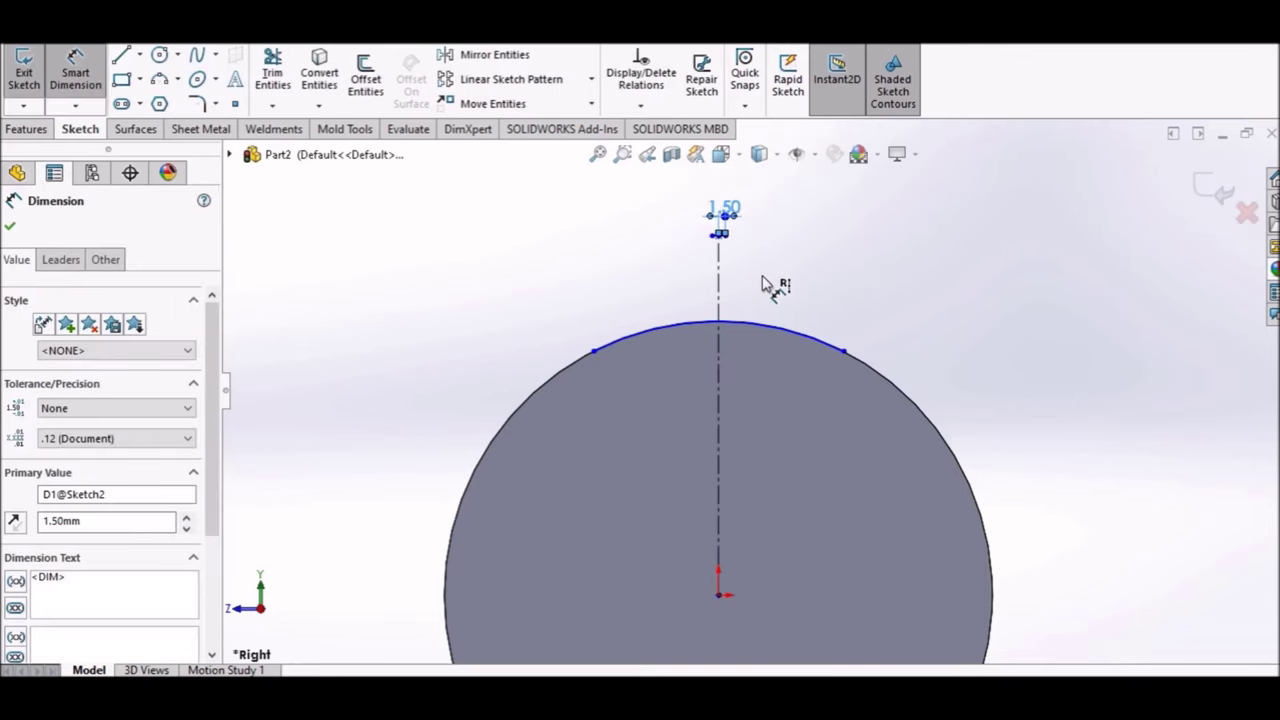
pyautogui.click(762, 283)
# - Dimension the arc's right endpoint 4 from the centerline
pyautogui.scroll(-2, 764, 284)
pyautogui.click(876, 398)
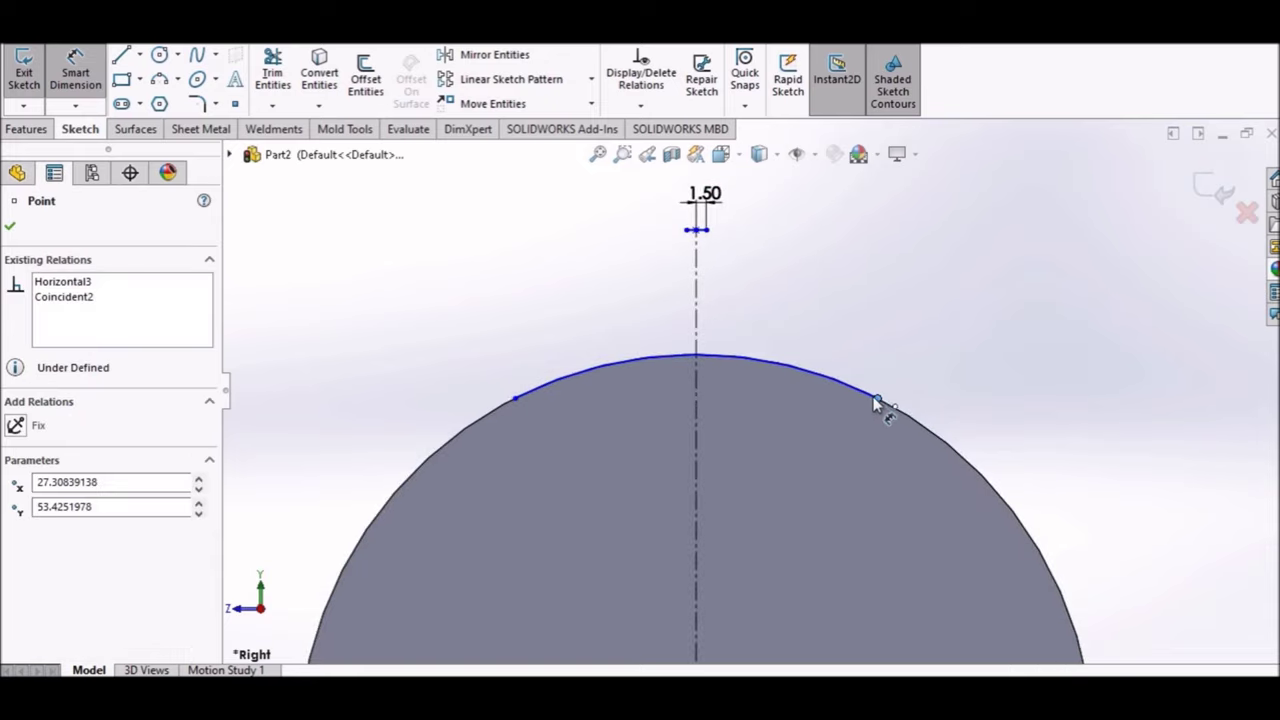
pyautogui.click(697, 400)
pyautogui.click(790, 341)
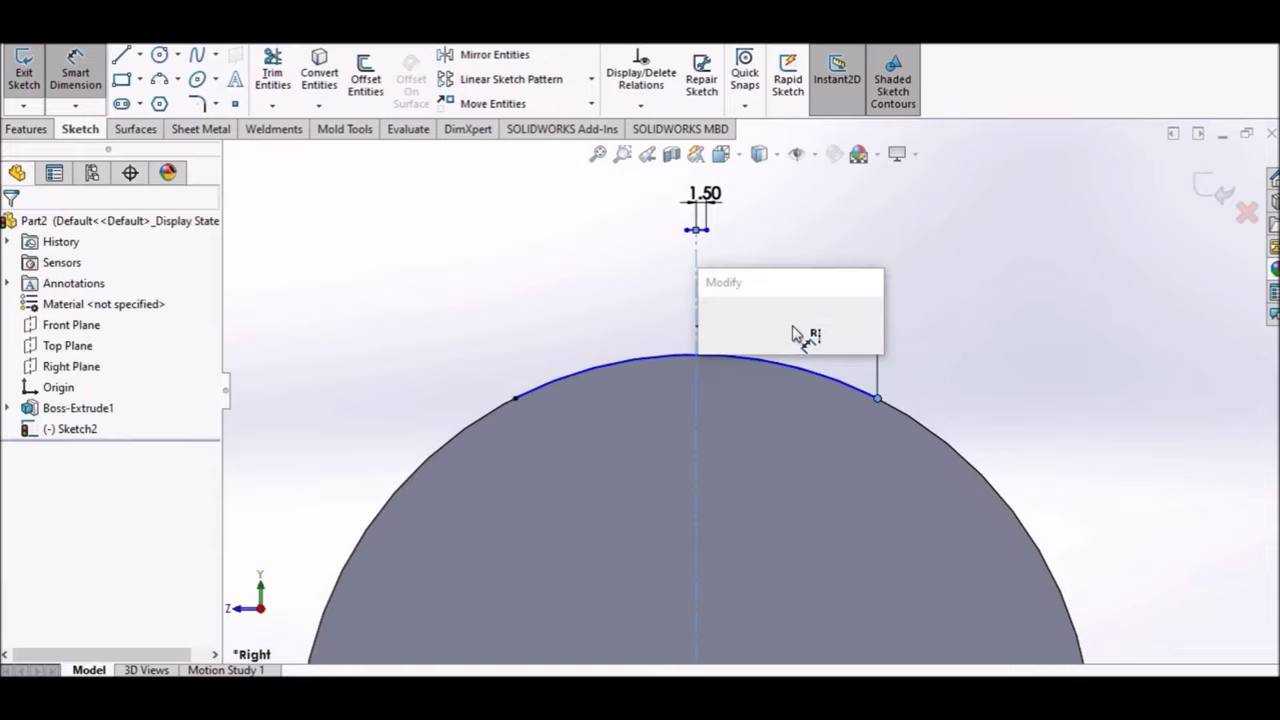
pyautogui.write('4')
pyautogui.press('Return')
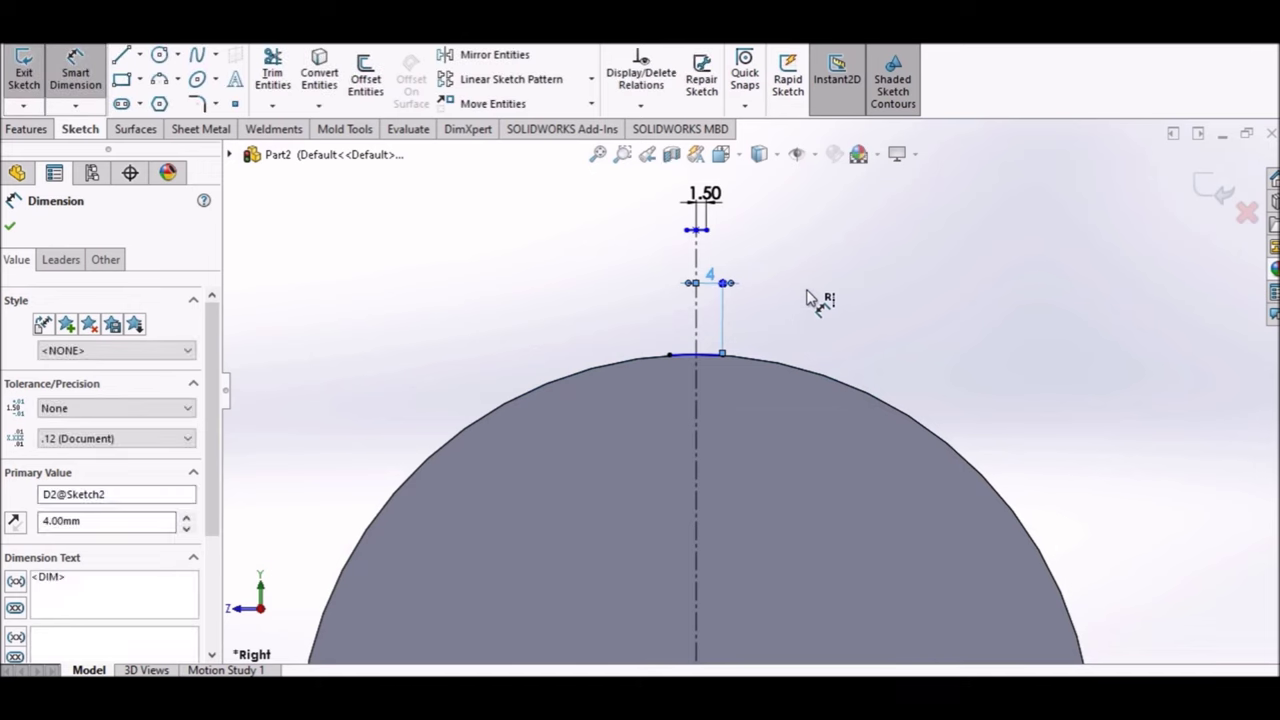
pyautogui.click(812, 302)
# - Set a 6.27 vertical height between the top line and arc endpoints
pyautogui.scroll(-1, 797, 307)
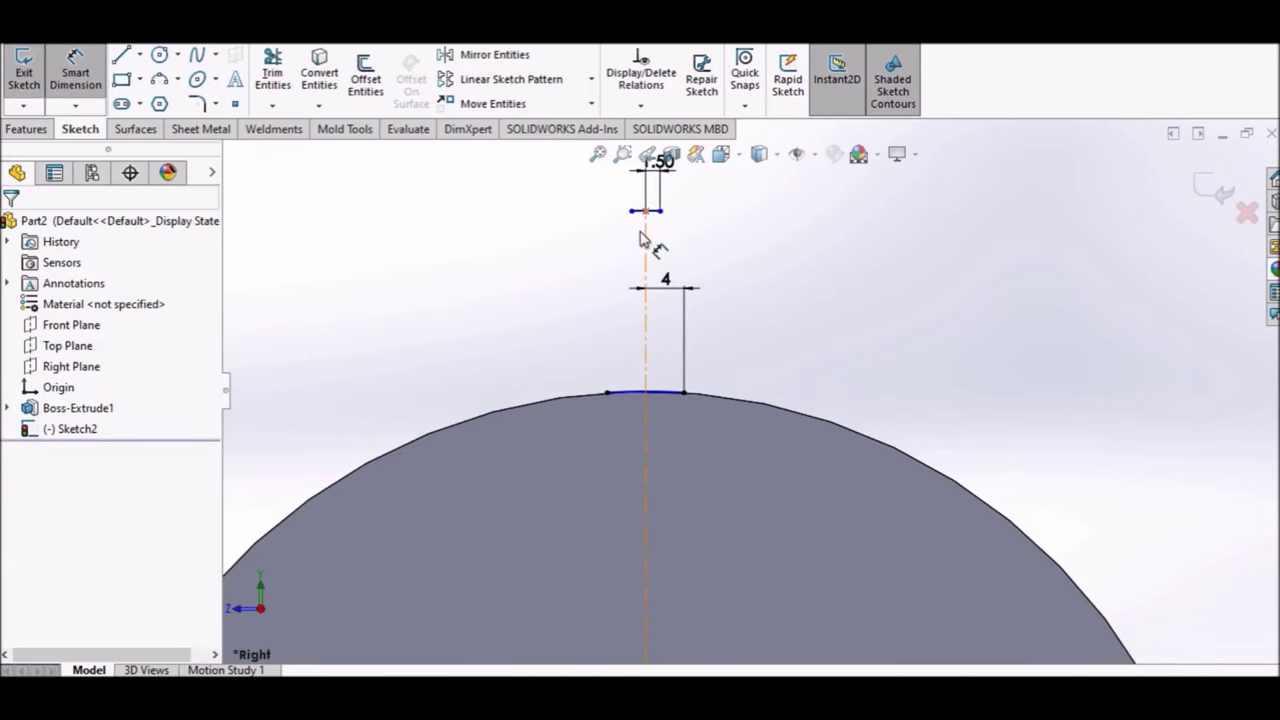
pyautogui.click(632, 213)
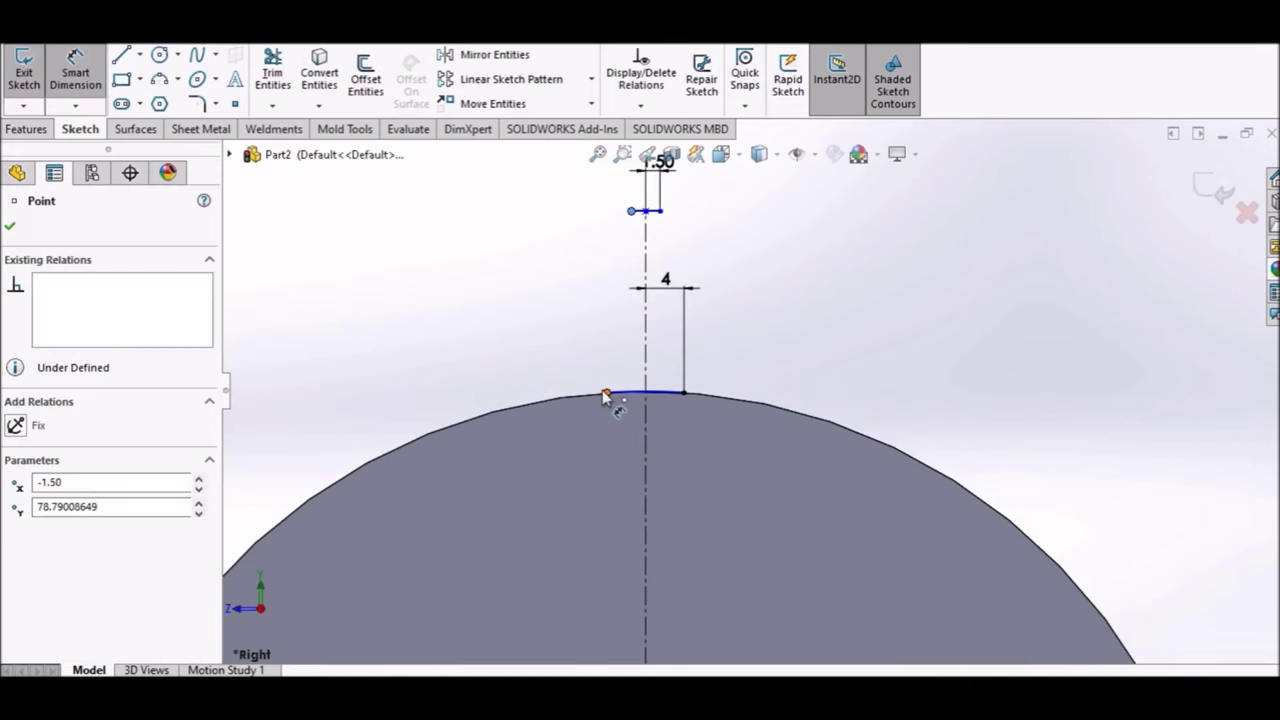
pyautogui.click(605, 396)
pyautogui.click(519, 378)
pyautogui.write('6')
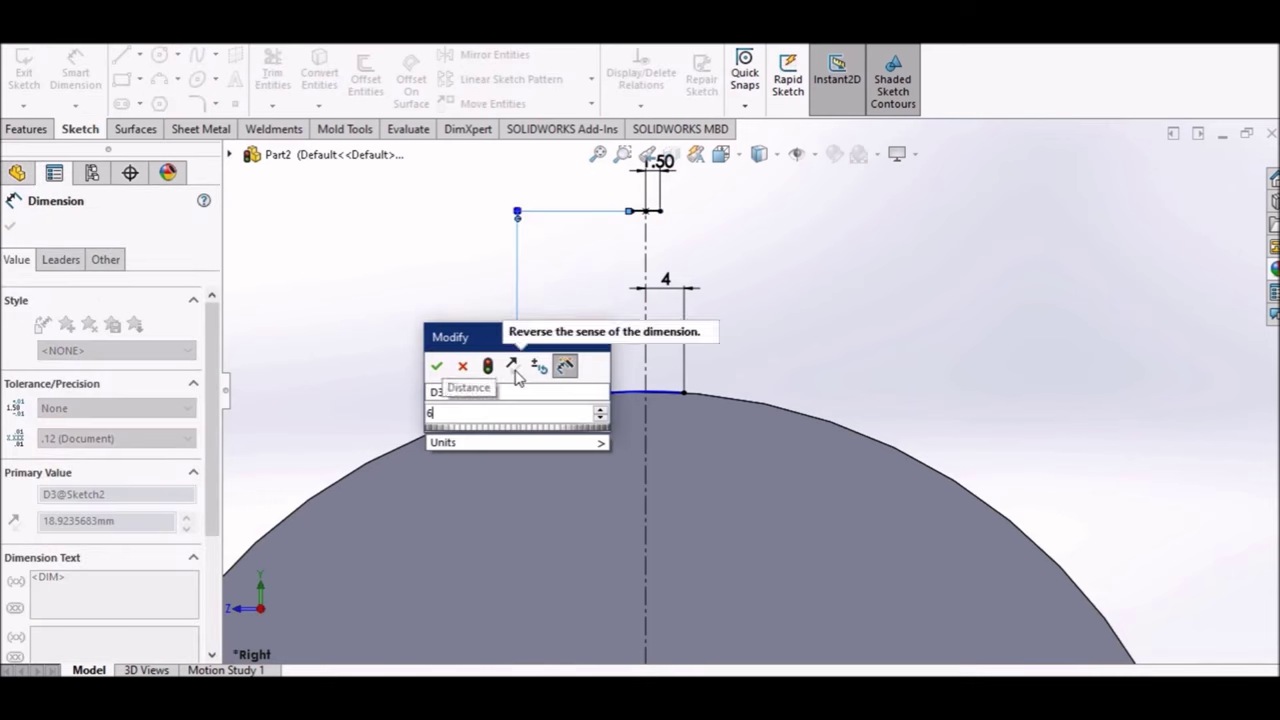
pyautogui.write('.27')
pyautogui.press('Return')
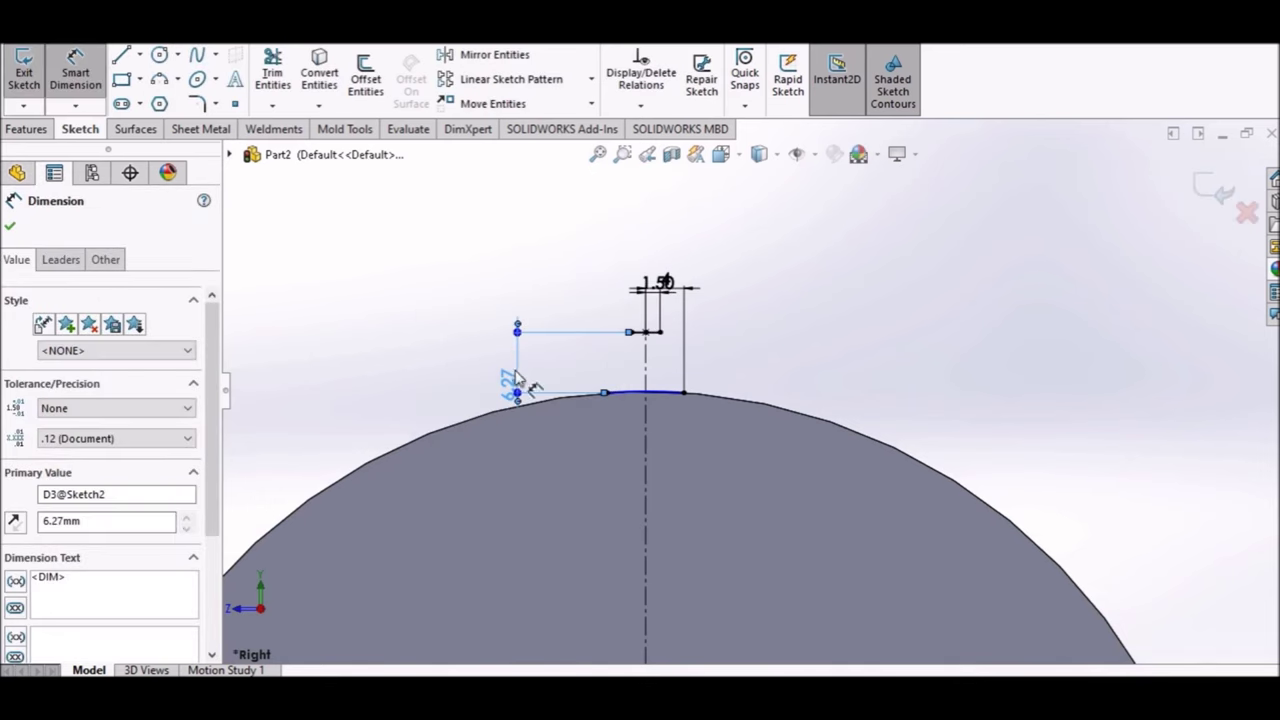
pyautogui.press('Escape')
pyautogui.rightClick(343, 271)
pyautogui.click(385, 327)
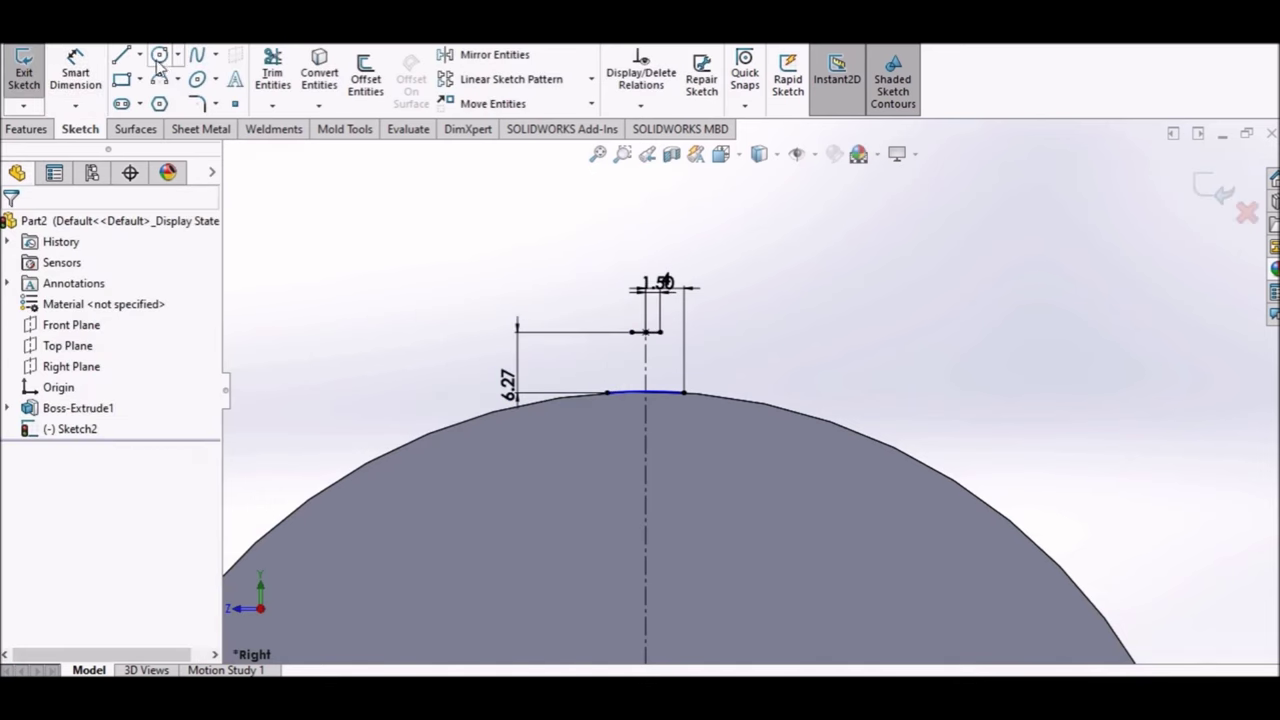
# - Draw a three-point flank arc from the top line's left end to the base arc
pyautogui.click(179, 80)
pyautogui.click(206, 149)
pyautogui.scroll(2, 660, 392)
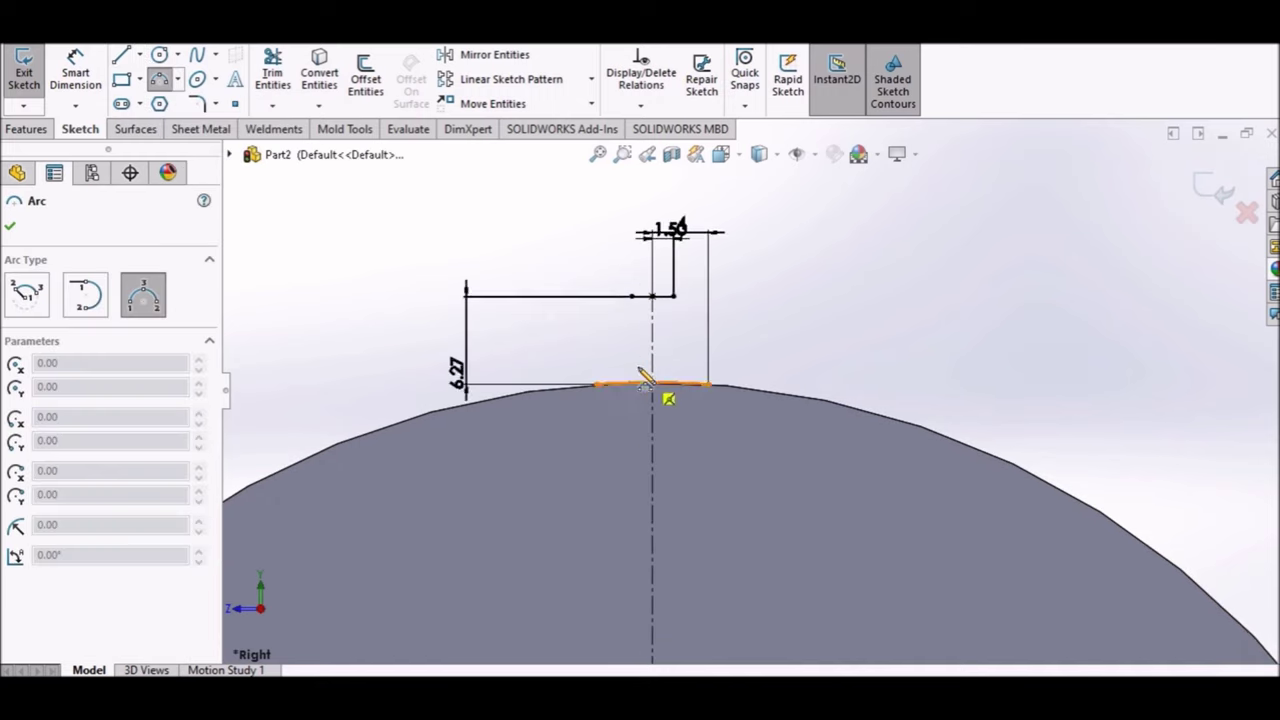
pyautogui.click(632, 296)
pyautogui.click(597, 385)
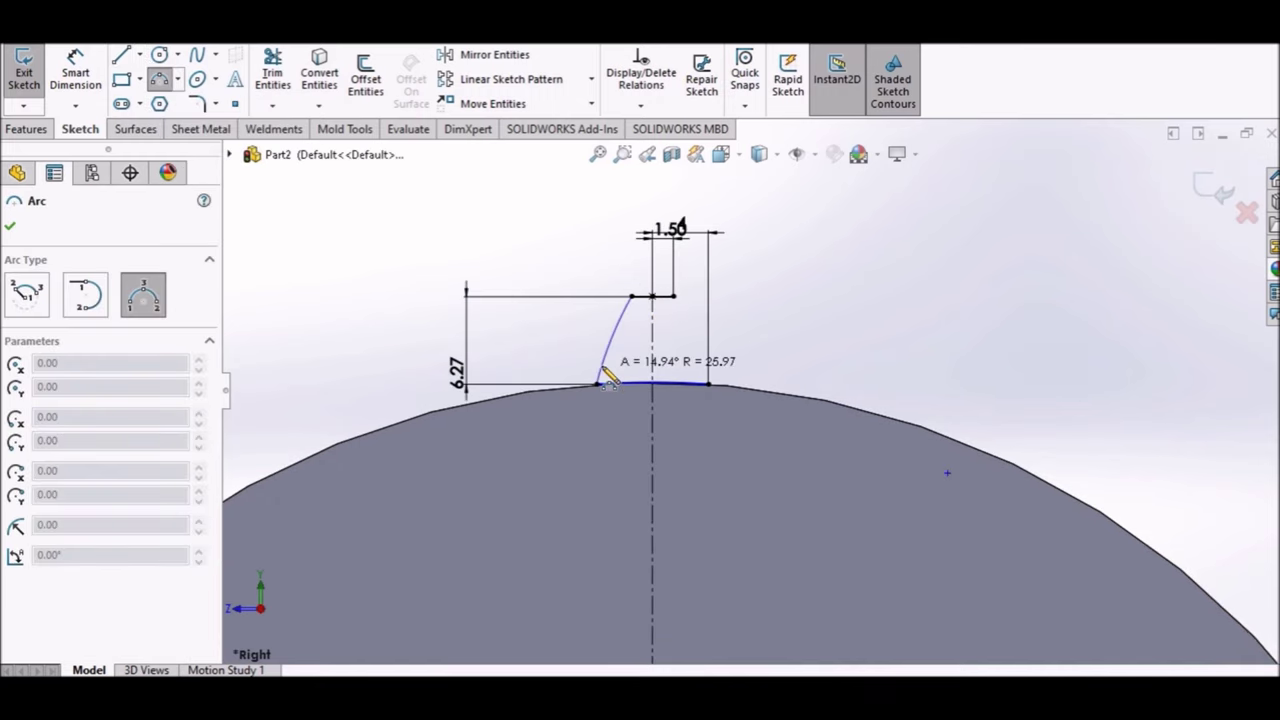
pyautogui.click(618, 330)
pyautogui.rightClick(570, 272)
pyautogui.click(608, 349)
# - Dimension the flank arc to radius R17
pyautogui.click(75, 72)
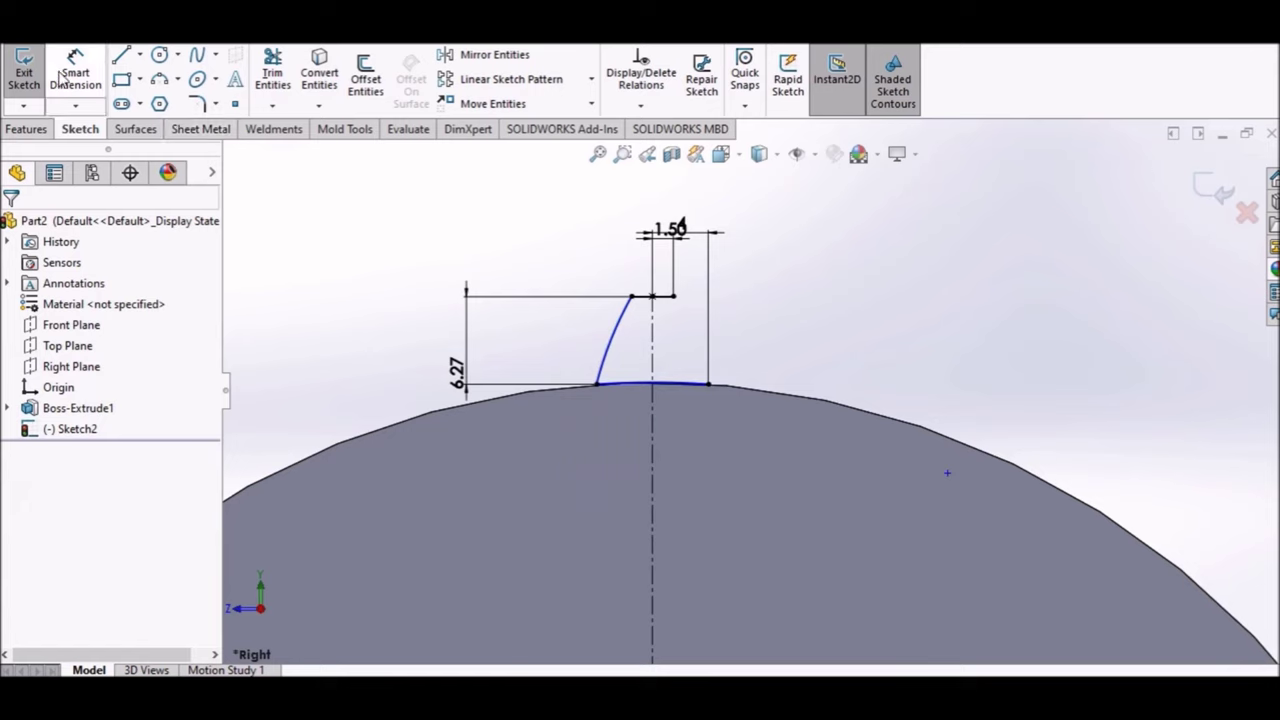
pyautogui.click(618, 345)
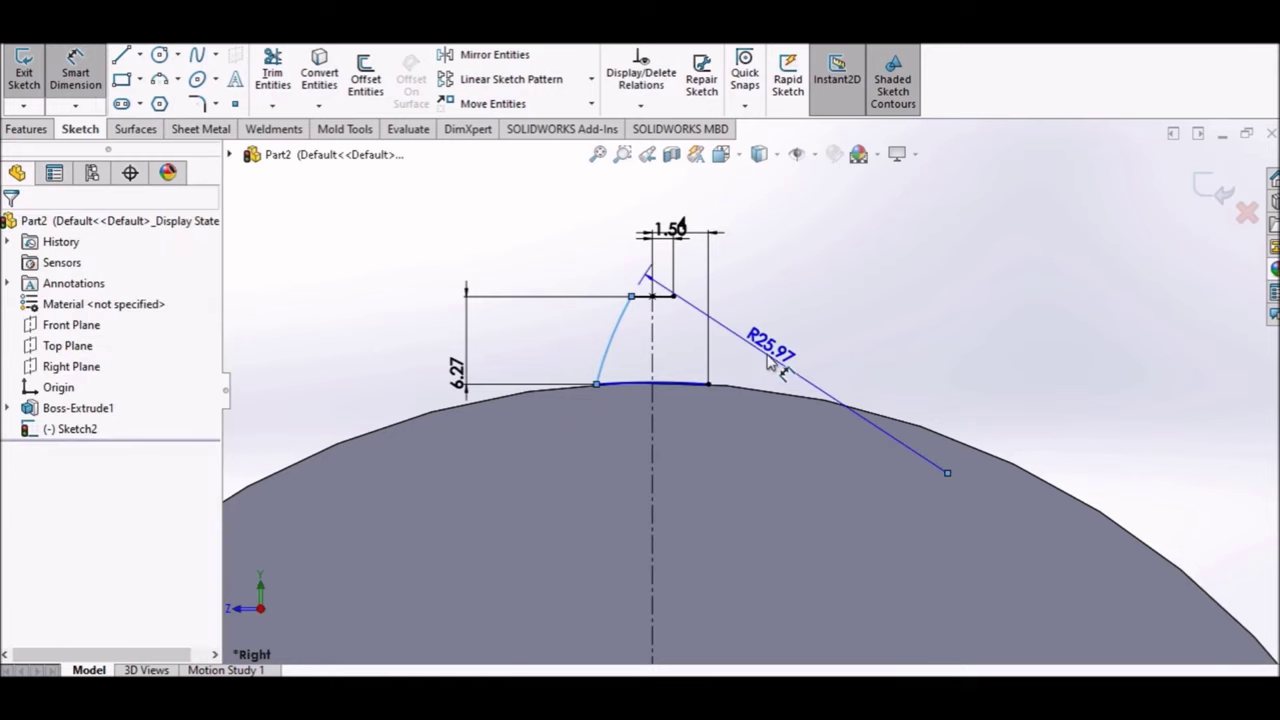
pyautogui.click(770, 360)
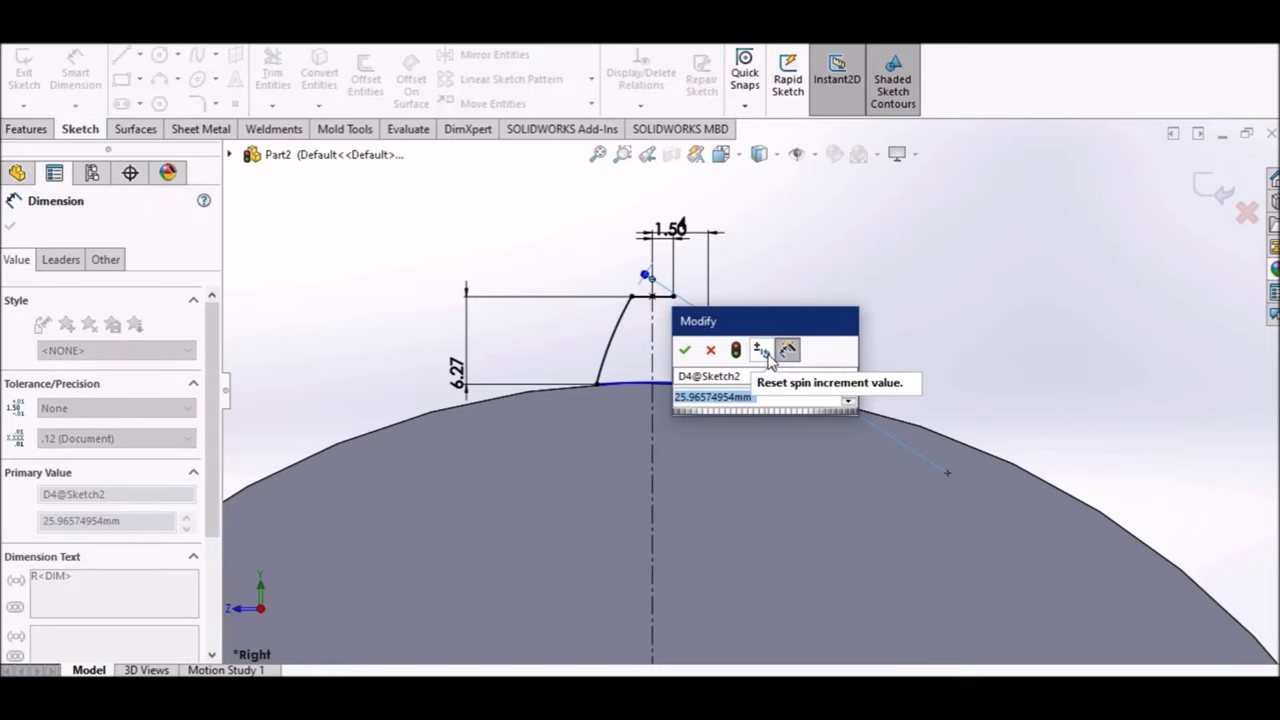
pyautogui.write('17')
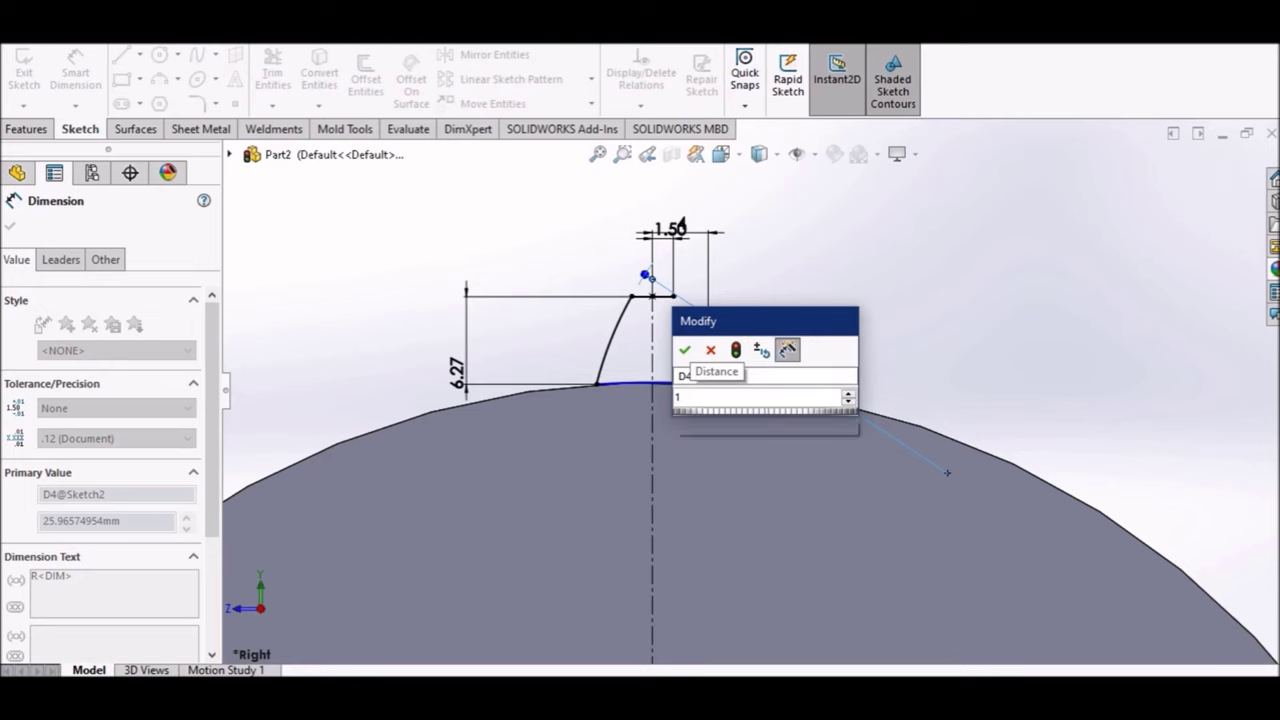
pyautogui.press('Return')
pyautogui.rightClick(856, 282)
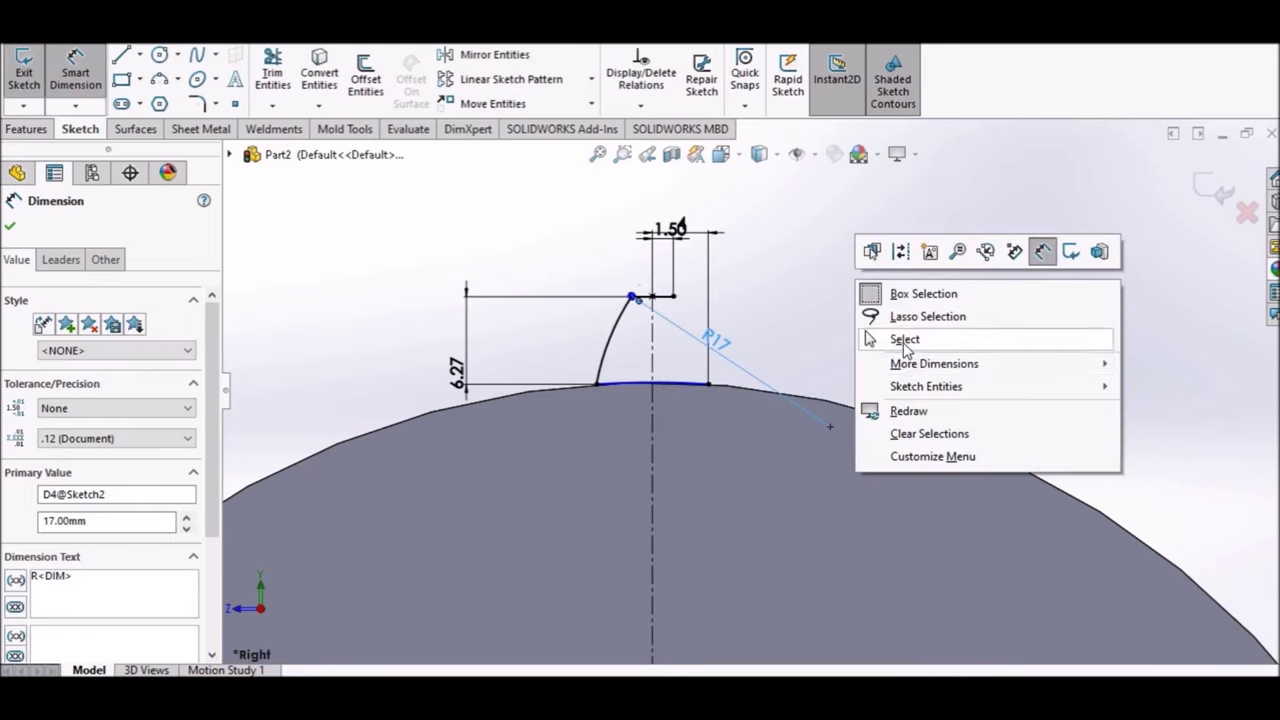
pyautogui.click(878, 340)
# - Select and check the flank and tooth-base endpoints
pyautogui.click(705, 385)
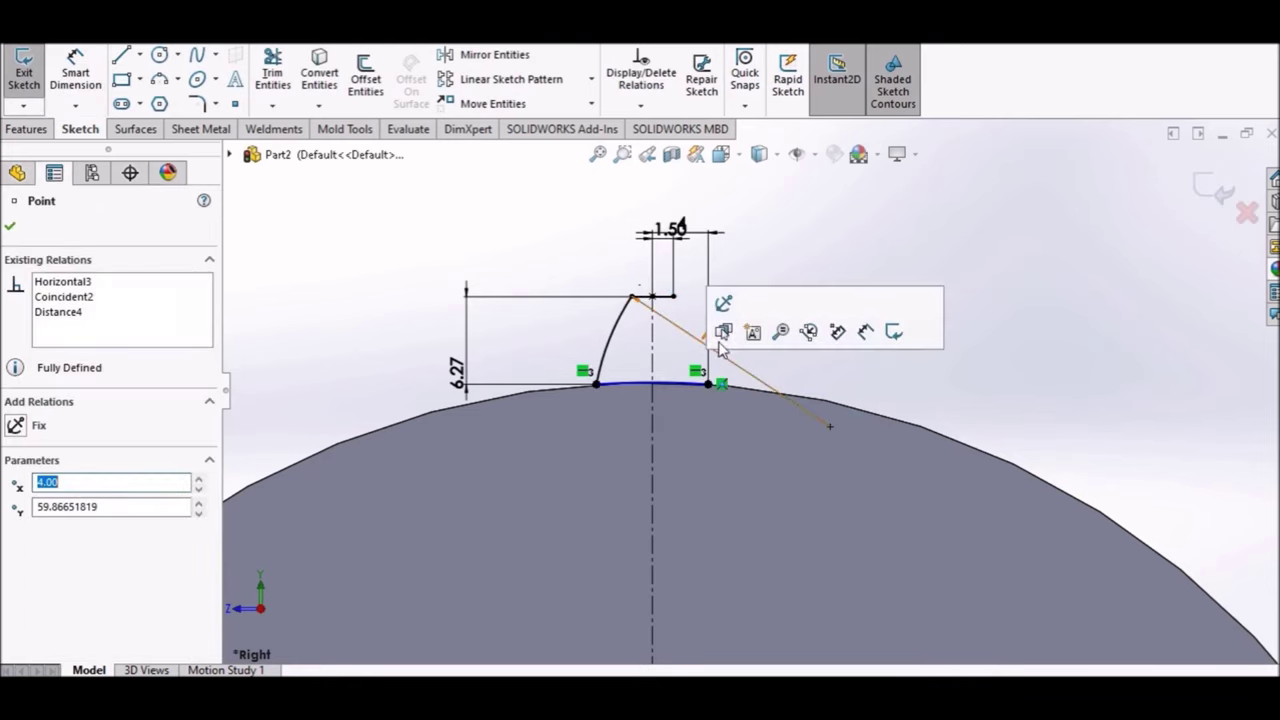
pyautogui.click(755, 236)
pyautogui.scroll(-3, 668, 352)
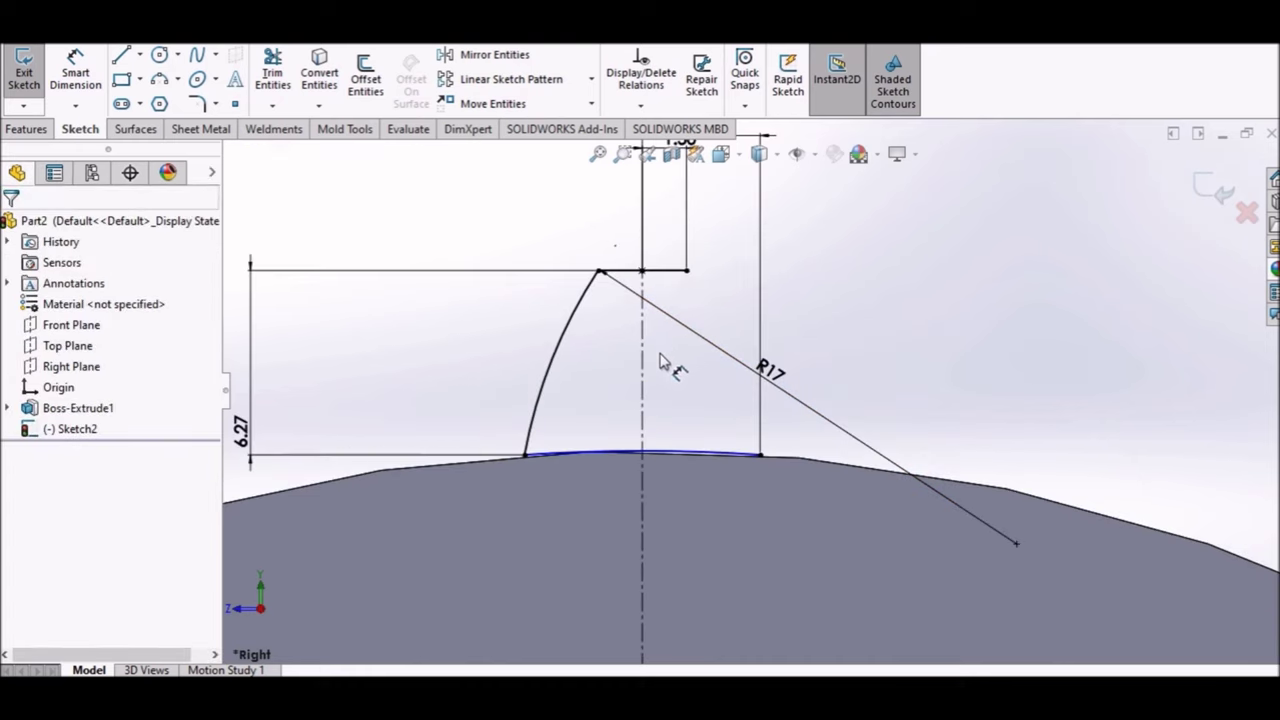
pyautogui.click(525, 455)
pyautogui.click(587, 438)
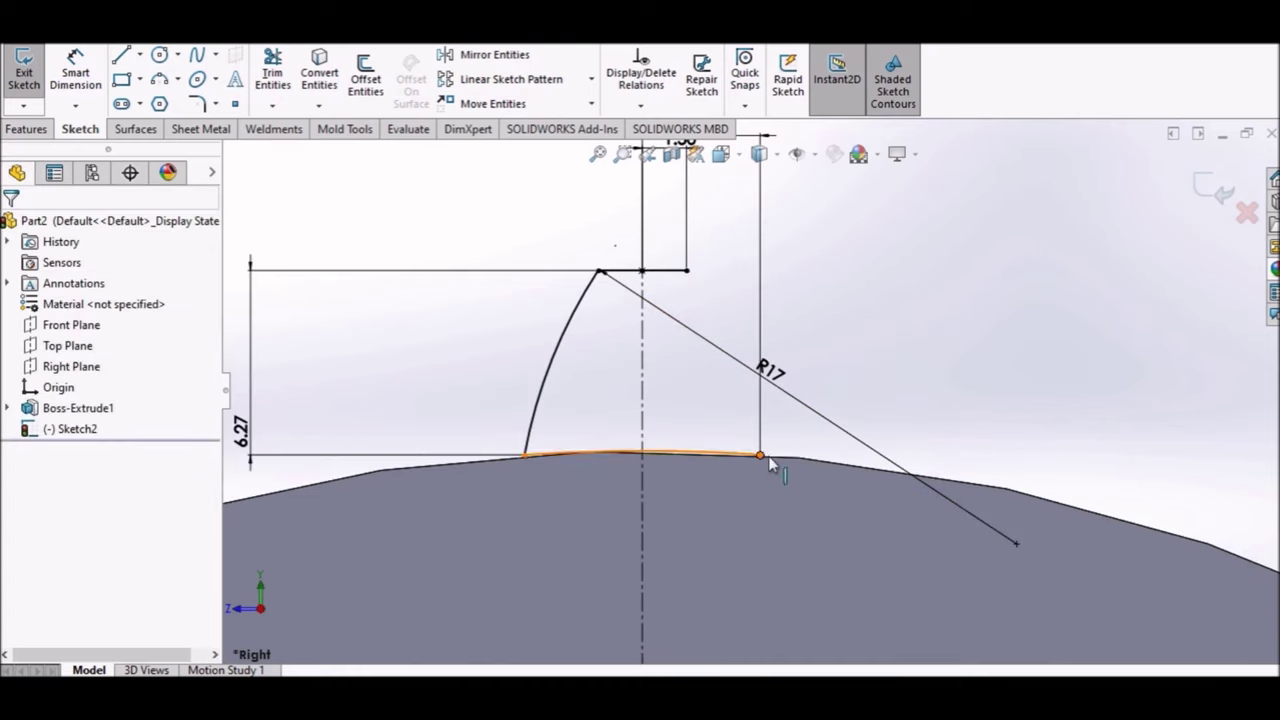
pyautogui.click(759, 455)
pyautogui.click(843, 300)
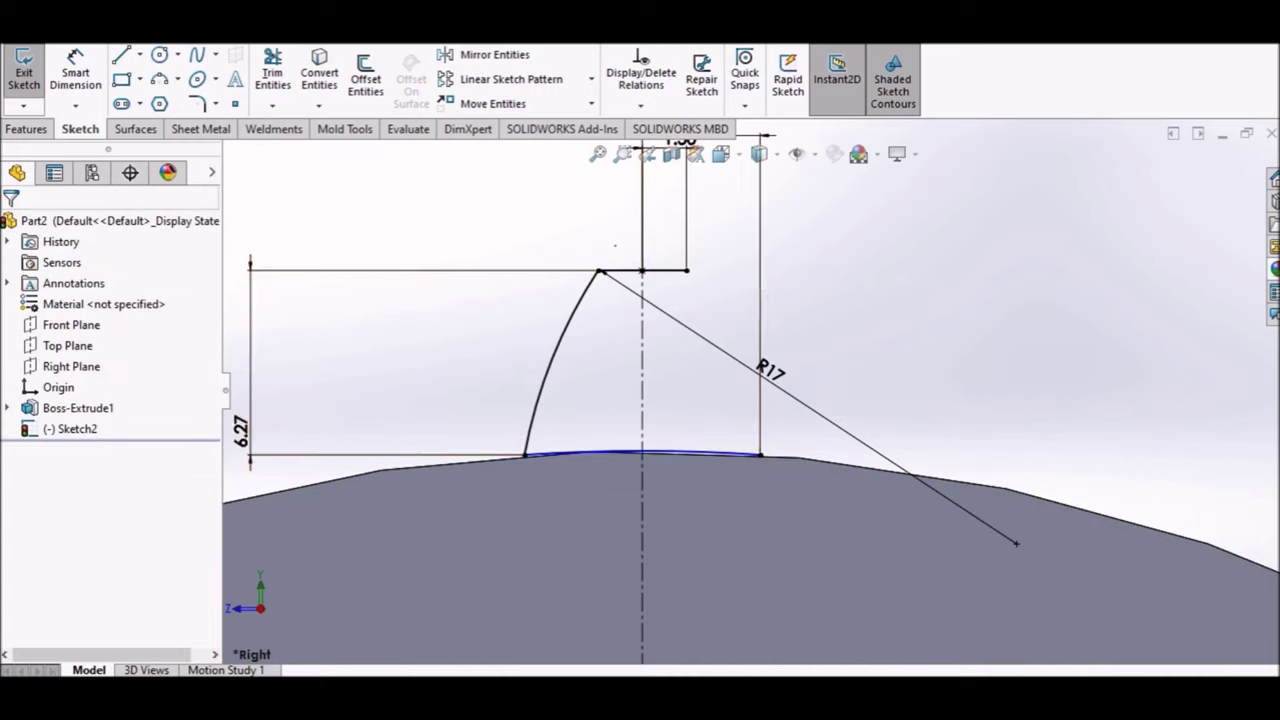
# - Mirror the flank arc across the vertical centerline
pyautogui.click(485, 54)
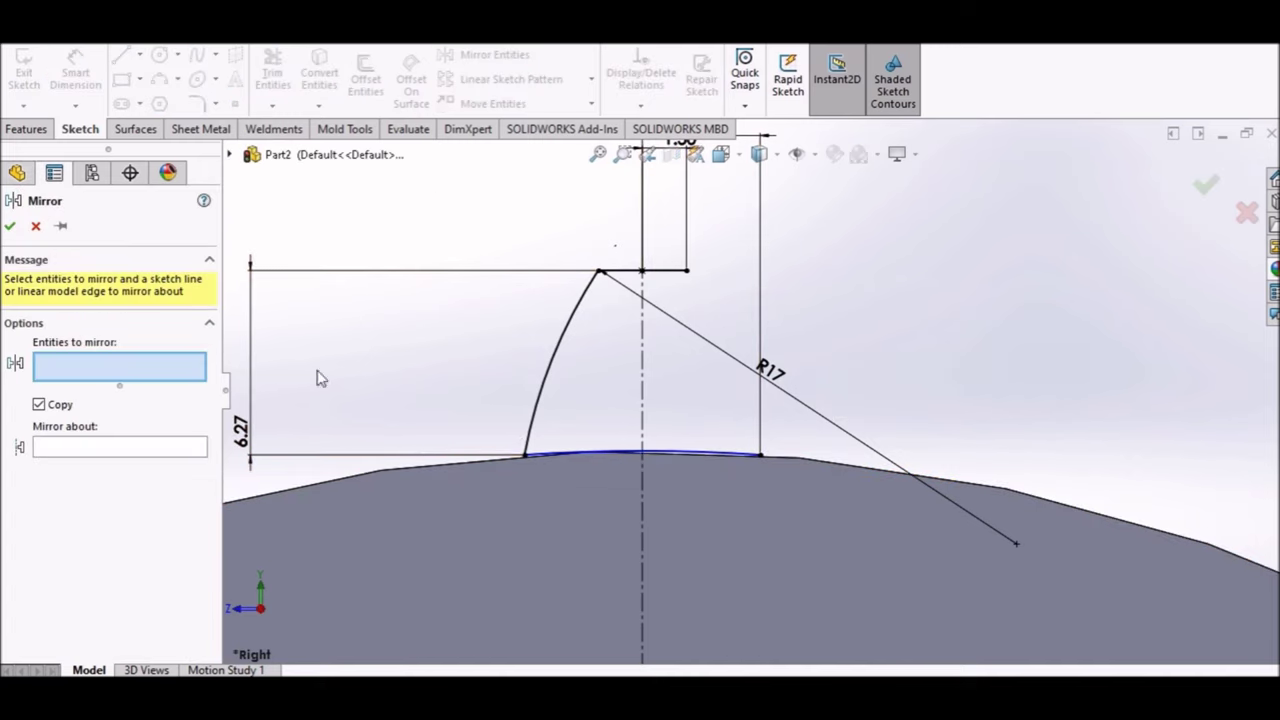
pyautogui.click(561, 360)
pyautogui.click(191, 450)
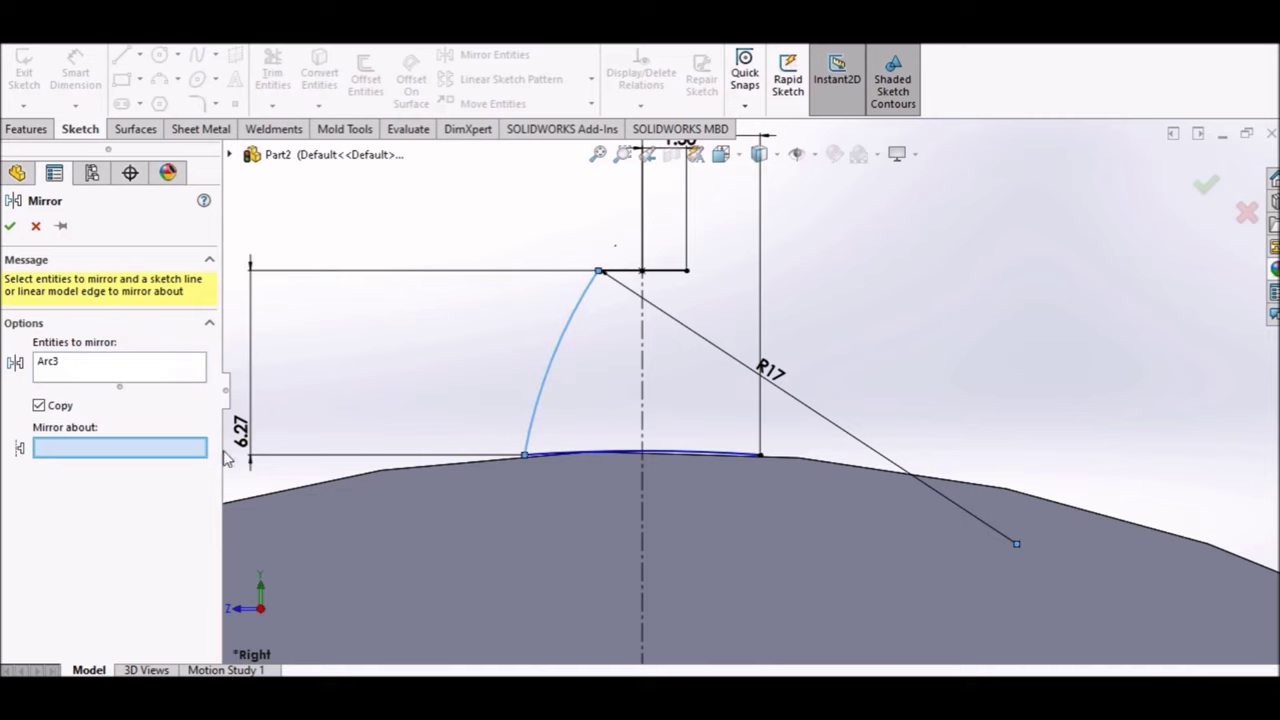
pyautogui.click(643, 381)
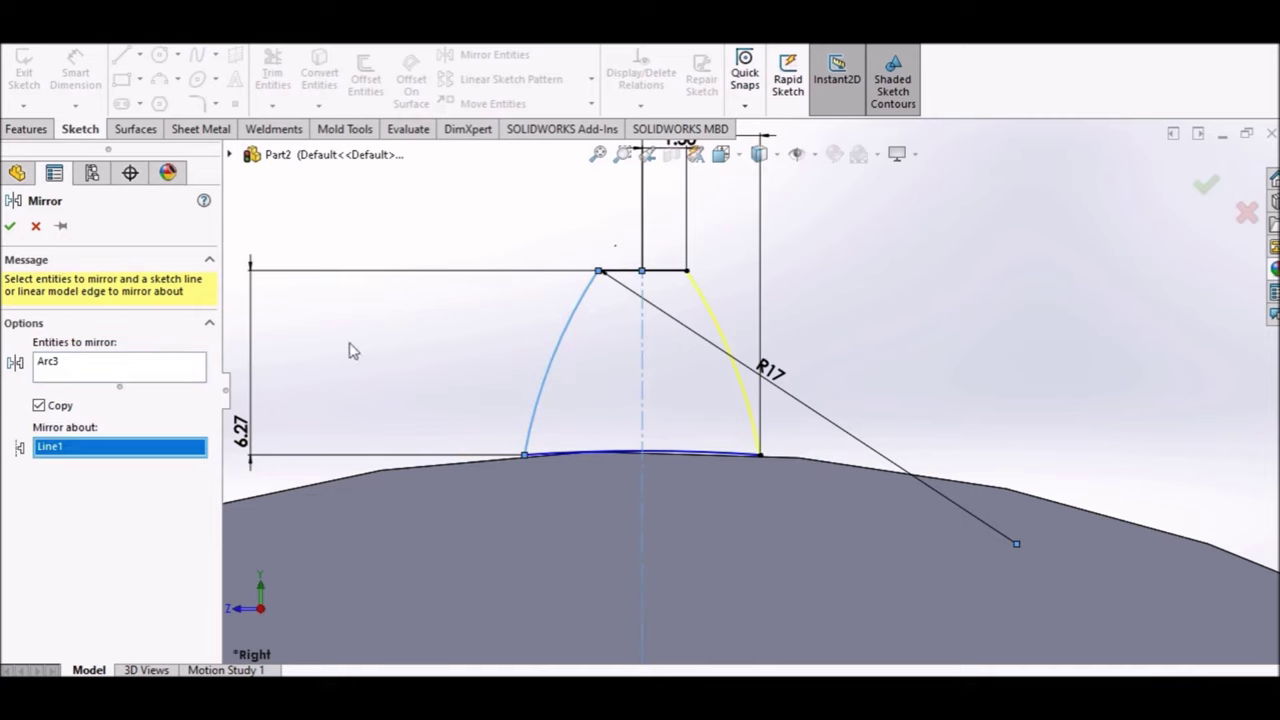
pyautogui.click(10, 226)
pyautogui.scroll(3, 753, 392)
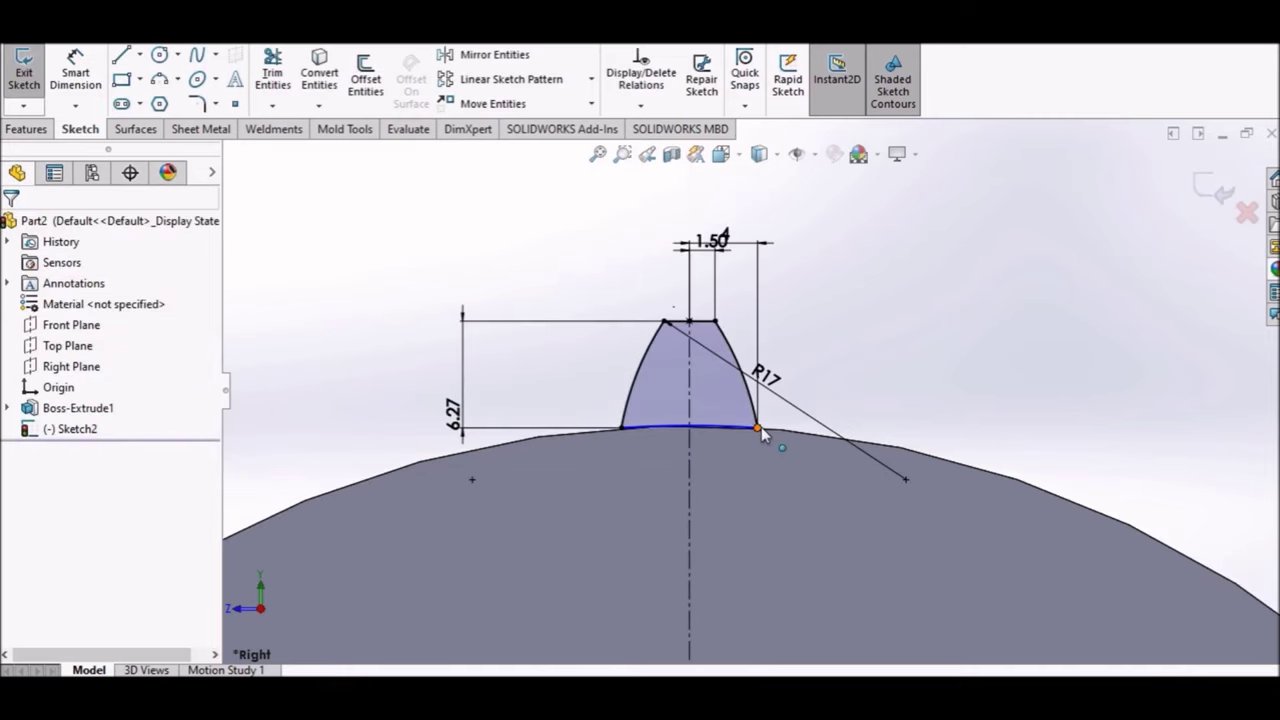
pyautogui.scroll(-1, 798, 262)
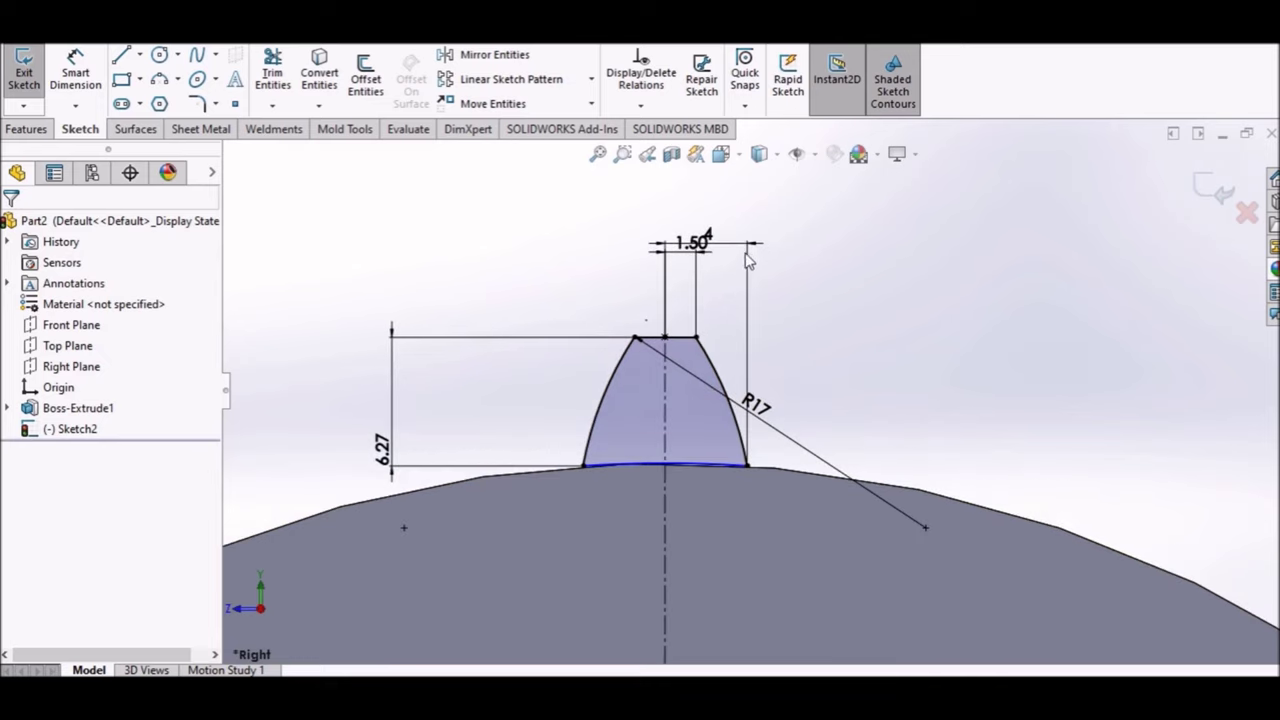
# - Place the 4 mm distance dimension and select the tooth's lower endpoints
pyautogui.click(842, 327)
pyautogui.press('Escape')
pyautogui.click(747, 465)
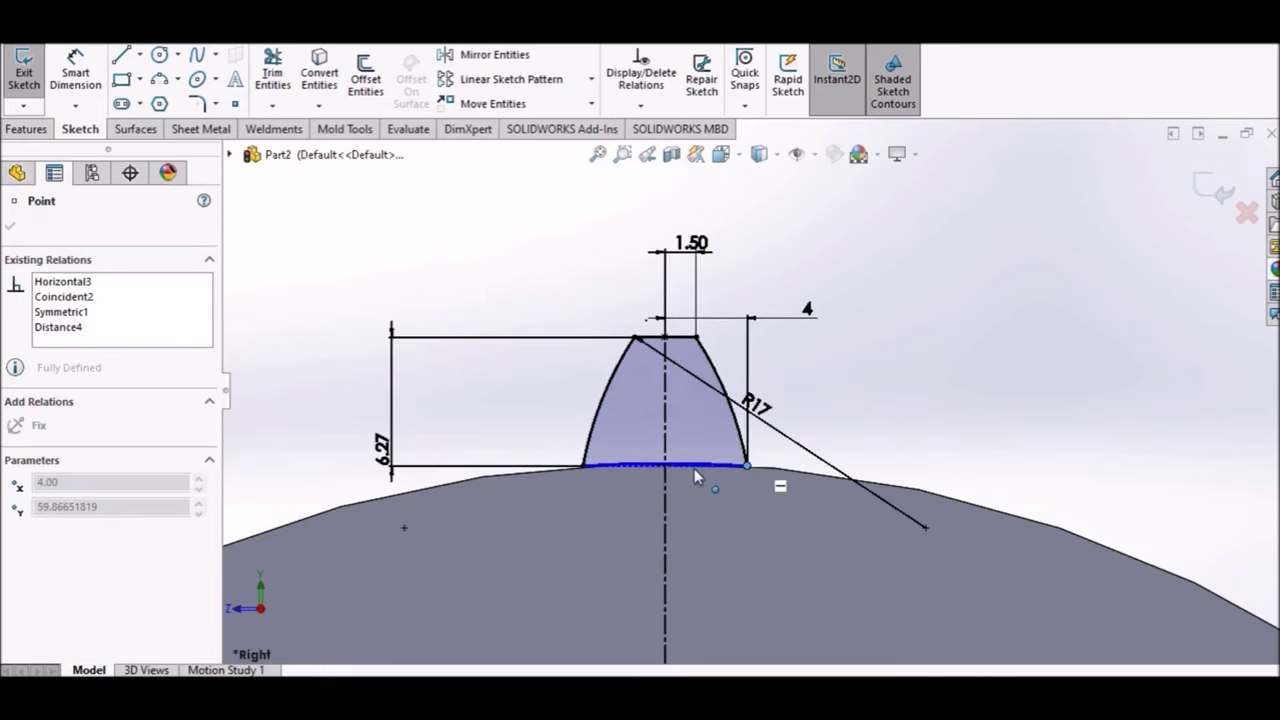
pyautogui.click(883, 434)
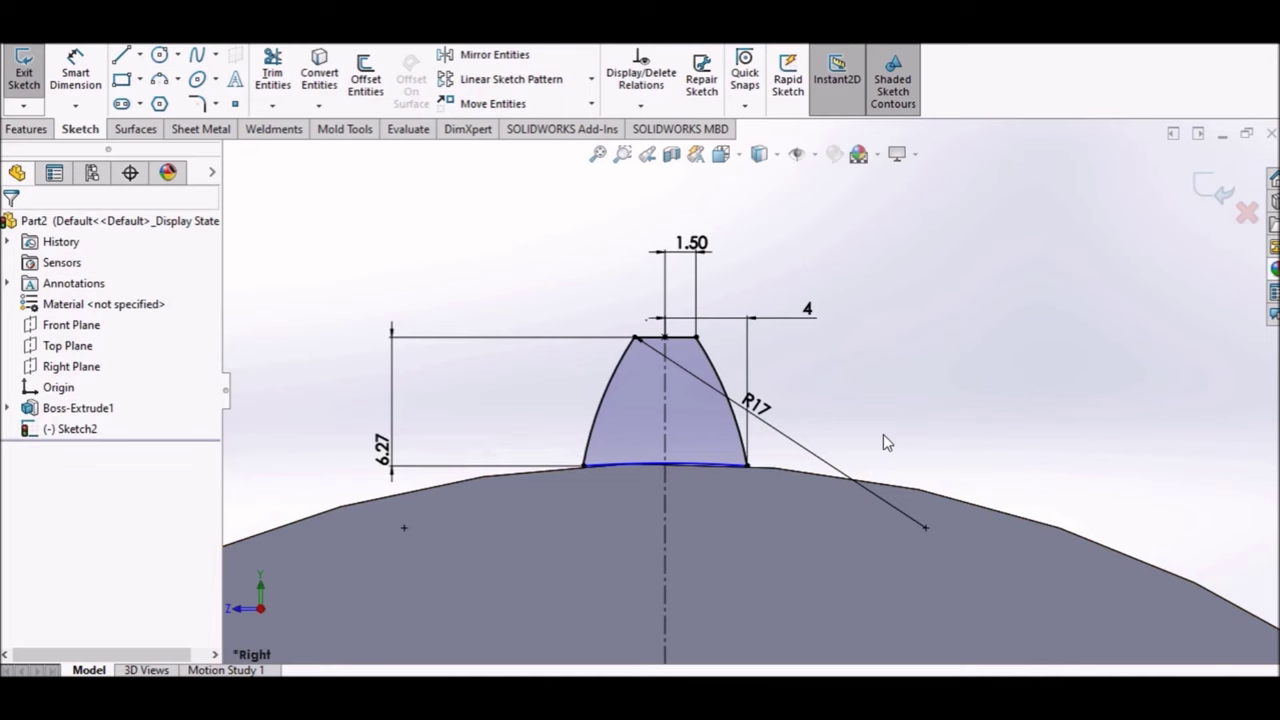
pyautogui.click(697, 466)
# - Extrude the tooth profile Mid Plane 15 mm
pyautogui.click(27, 129)
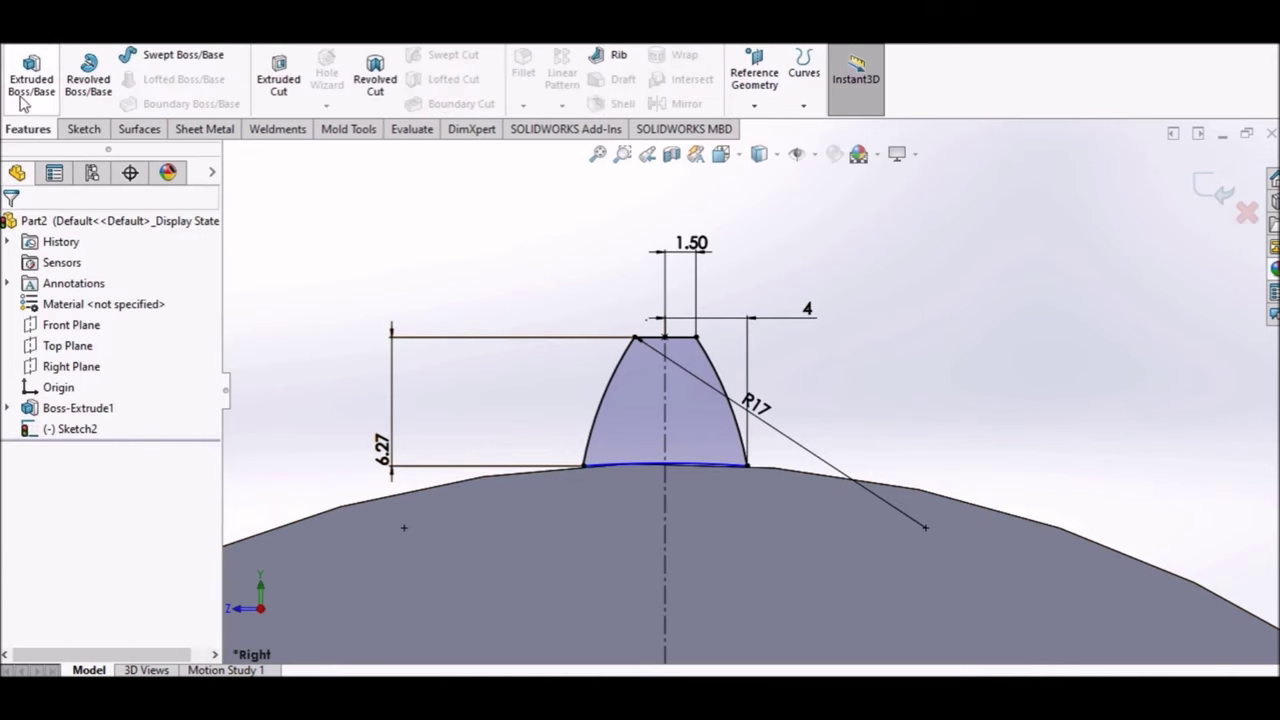
pyautogui.click(24, 90)
pyautogui.click(170, 341)
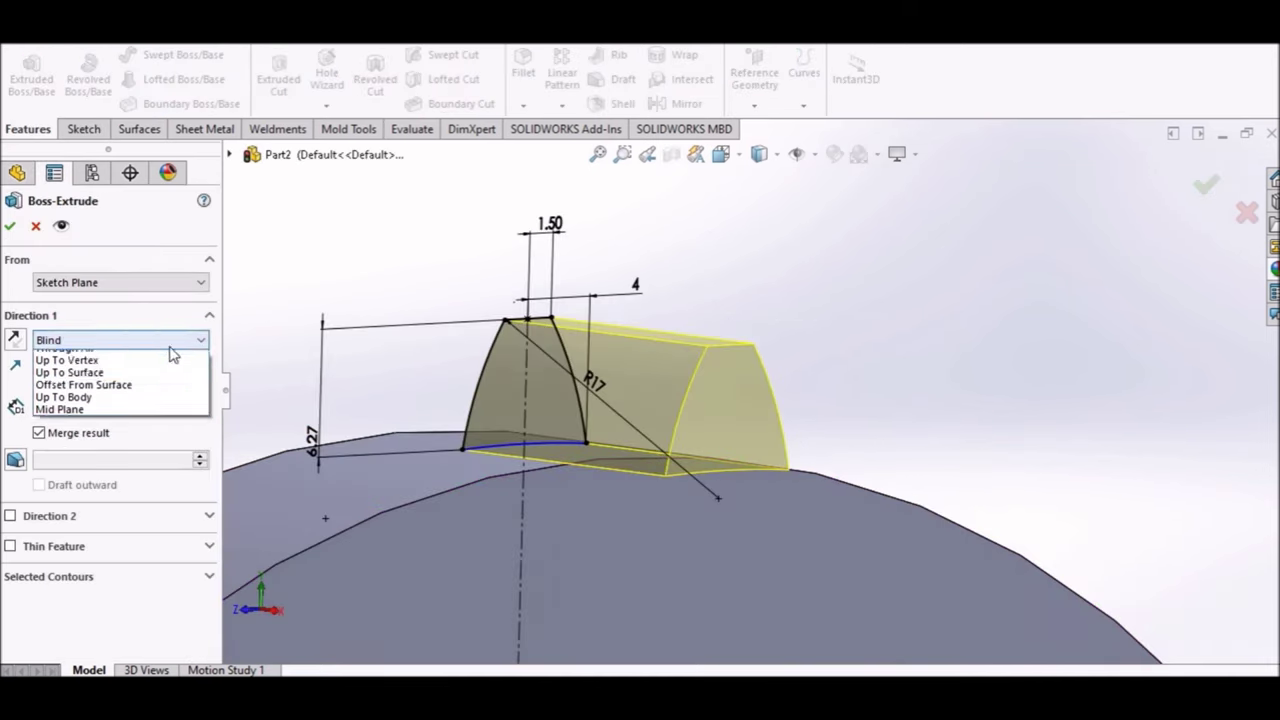
pyautogui.click(108, 430)
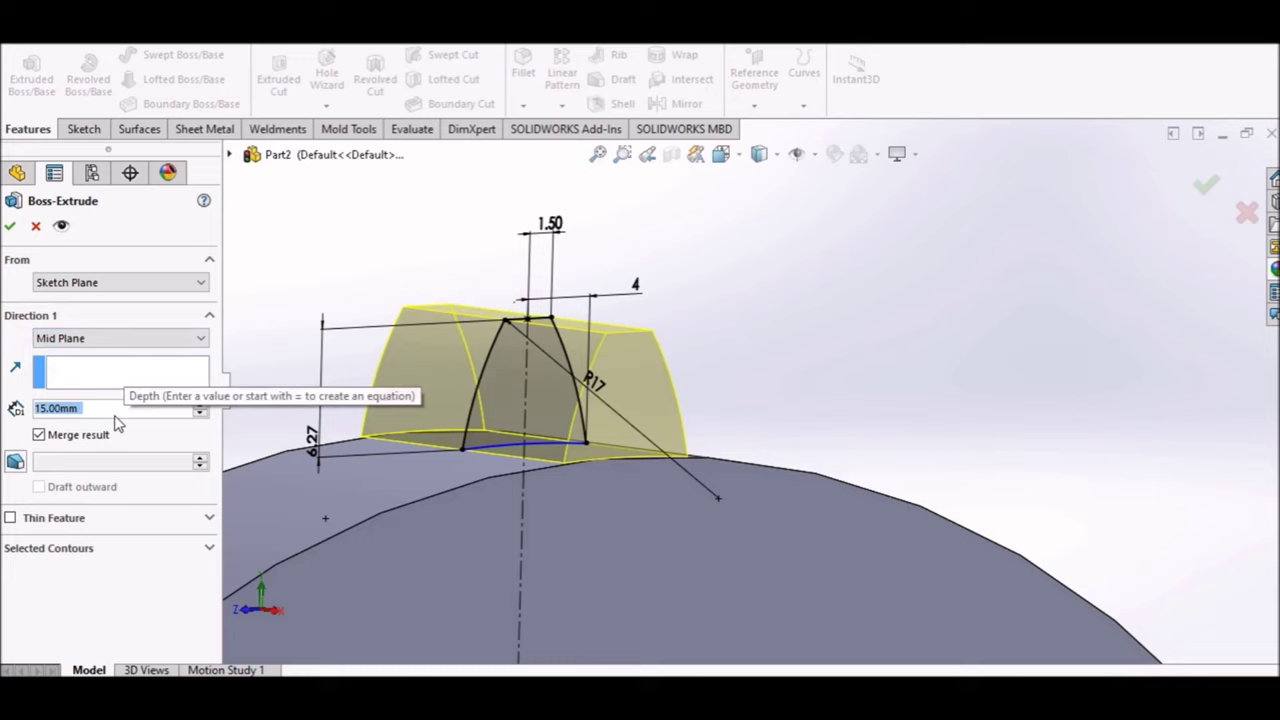
pyautogui.moveTo(811, 316); pyautogui.dragTo(828, 318, button='middle')
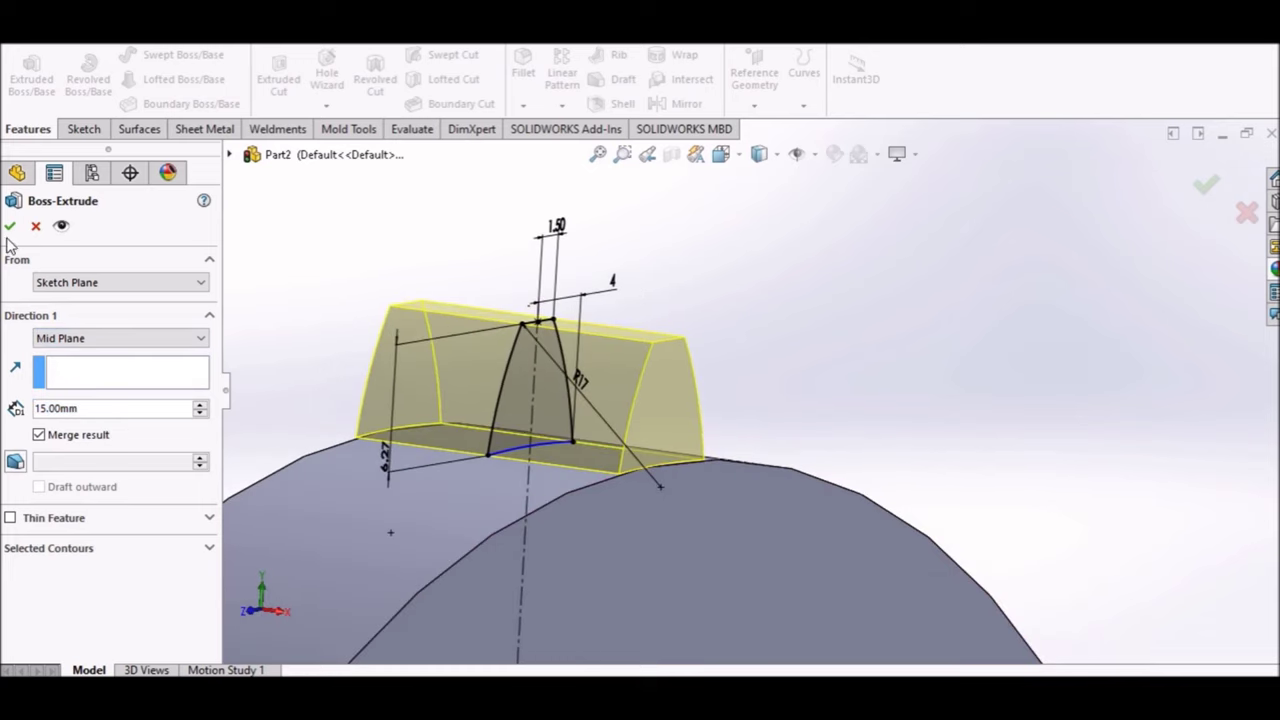
pyautogui.press('Return')
# - Turn the gear blank to the Right view
pyautogui.scroll(3, 754, 280)
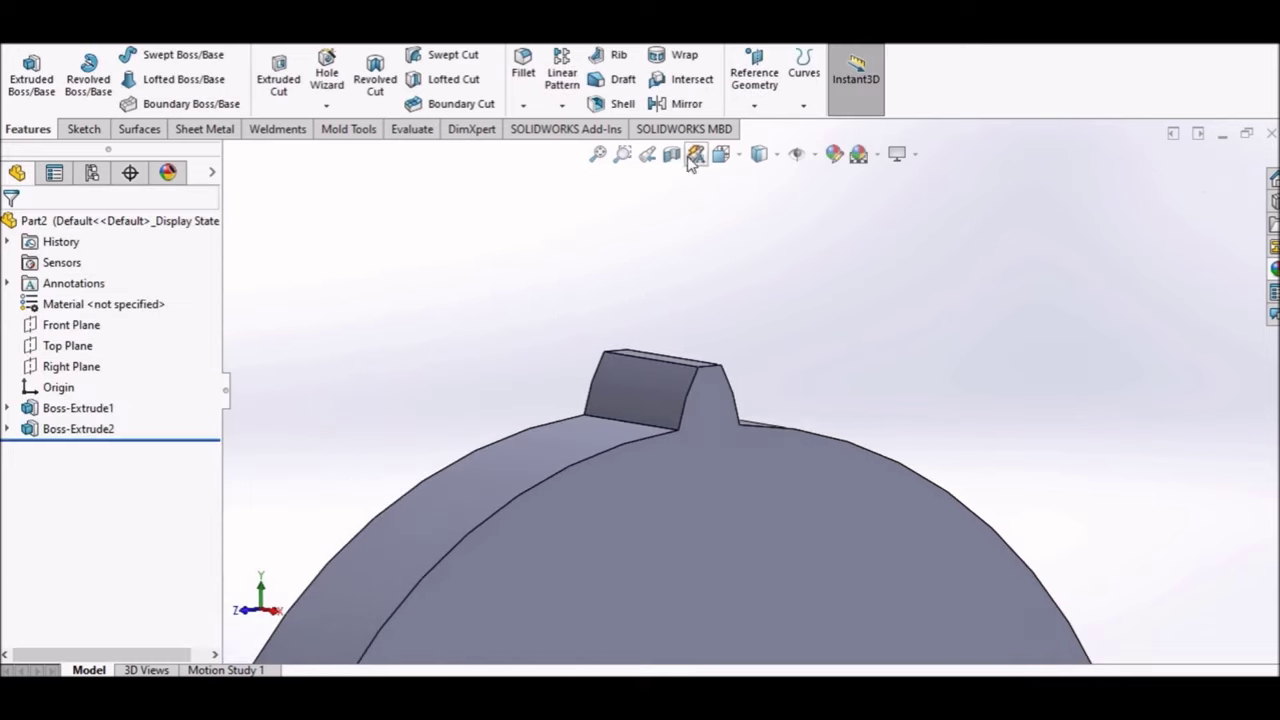
pyautogui.click(720, 155)
pyautogui.click(975, 382)
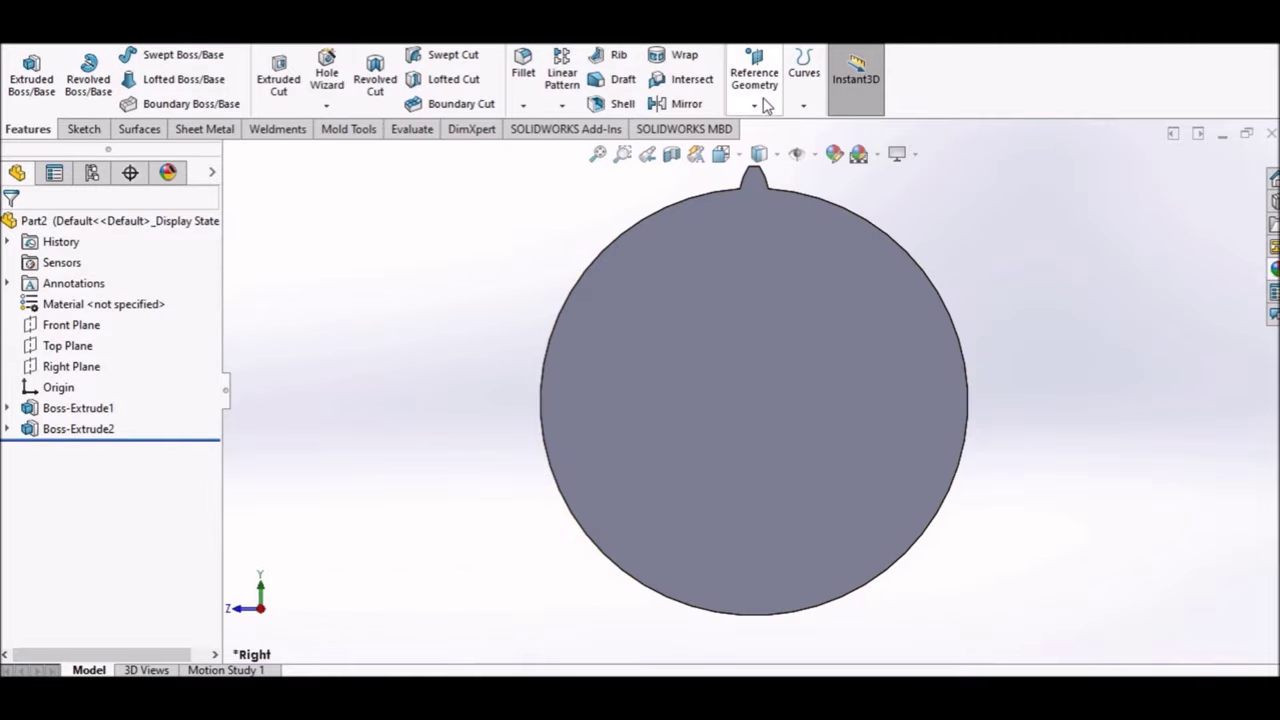
# - Circular-pattern Boss-Extrude2 32 times over 360° about the outer edge, then view from the right
pyautogui.click(575, 107)
pyautogui.click(605, 148)
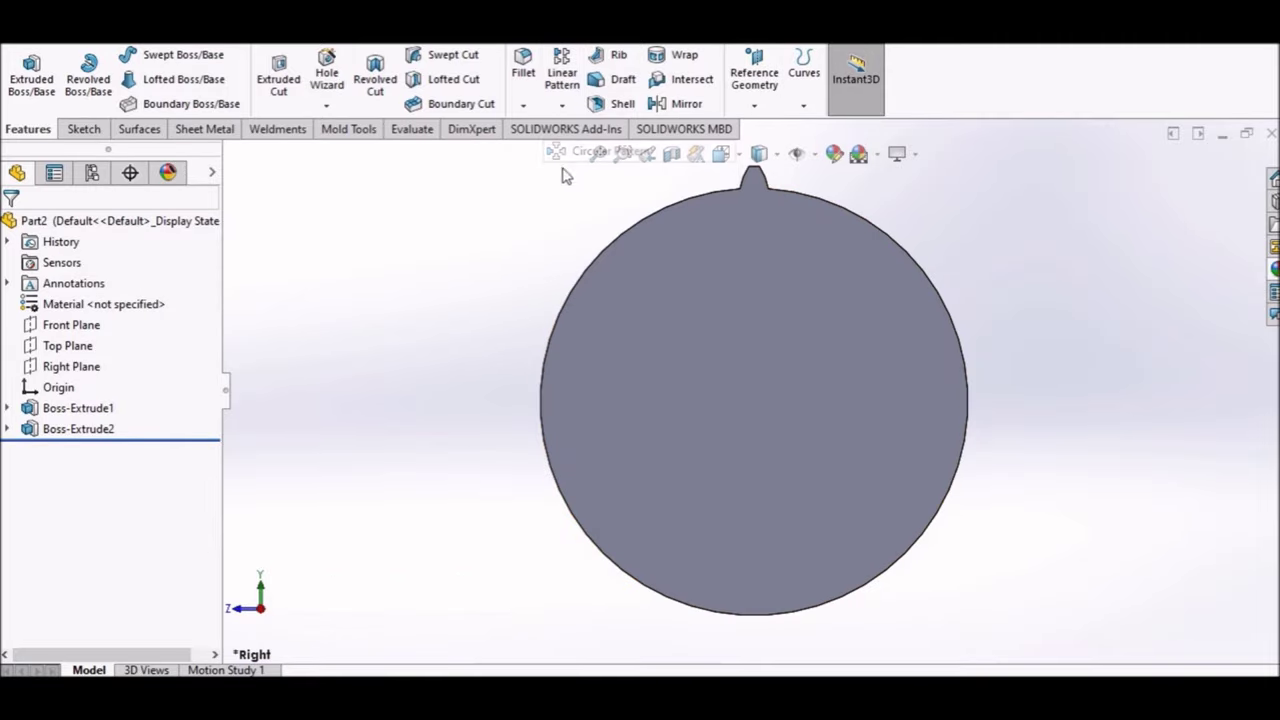
pyautogui.click(544, 372)
pyautogui.write('32')
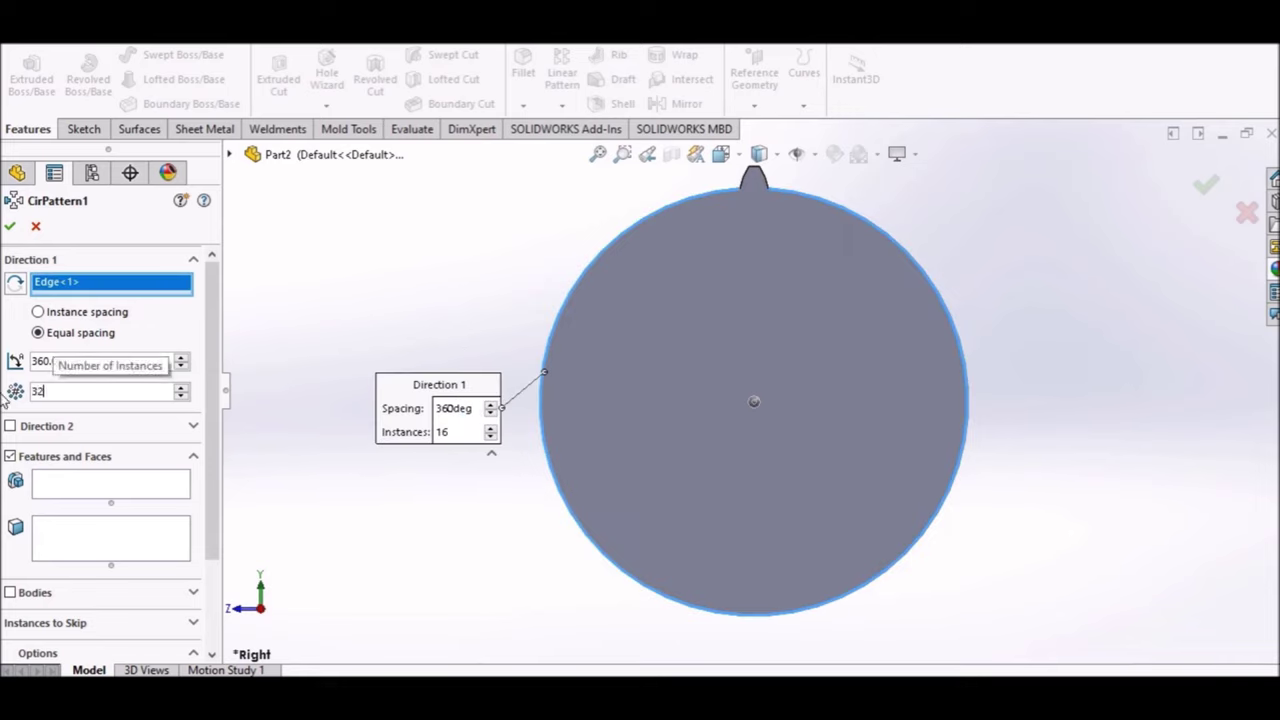
pyautogui.click(90, 486)
pyautogui.moveTo(409, 251); pyautogui.dragTo(668, 232, button='middle')
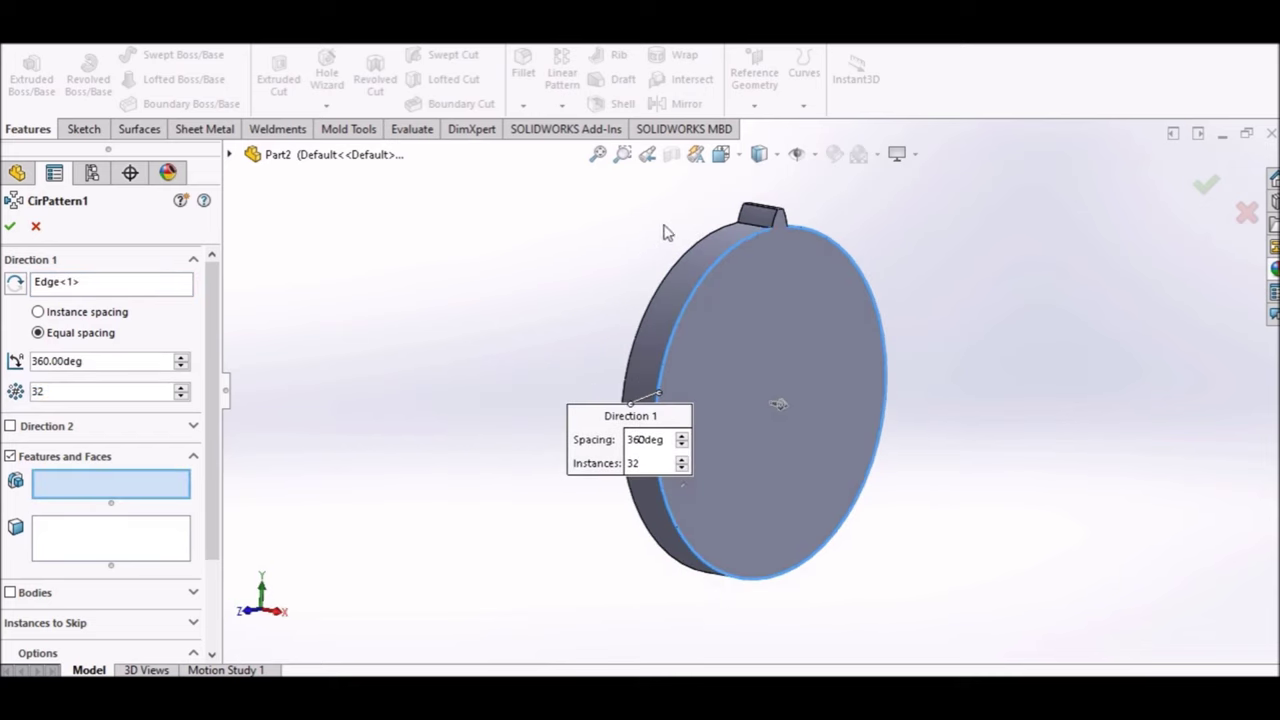
pyautogui.click(752, 224)
pyautogui.moveTo(594, 251); pyautogui.dragTo(491, 277, button='middle')
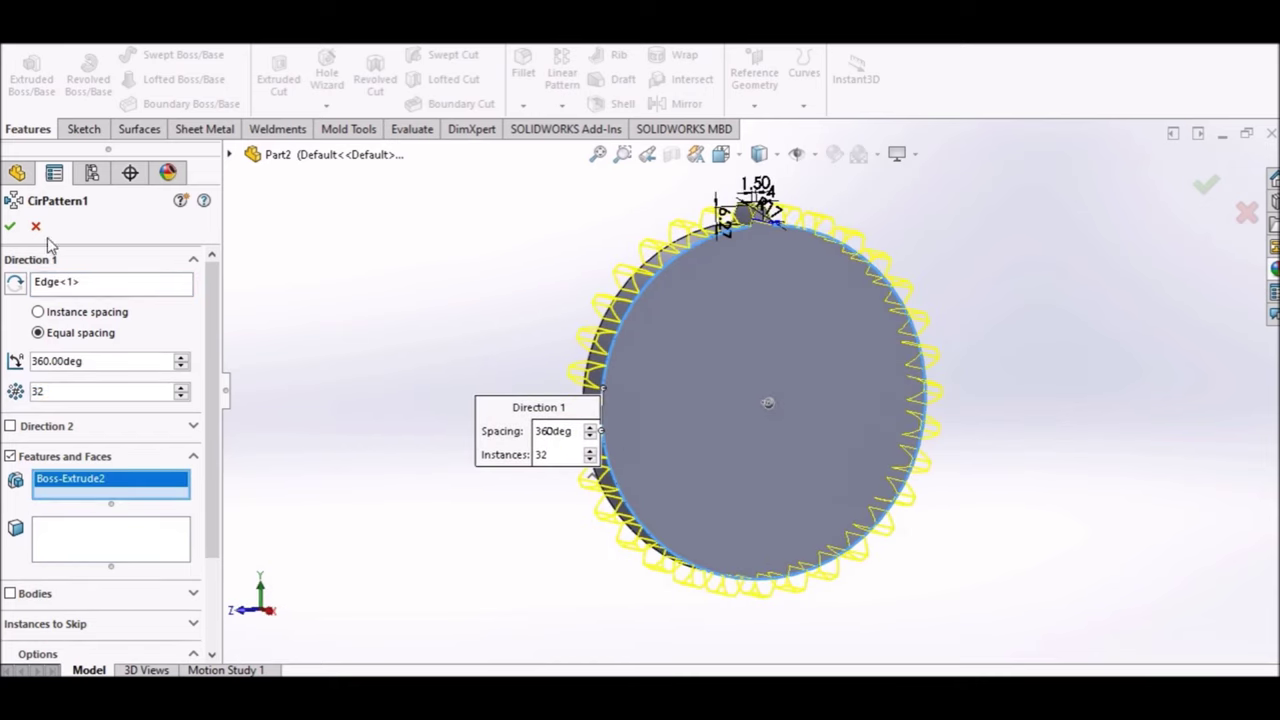
pyautogui.click(9, 226)
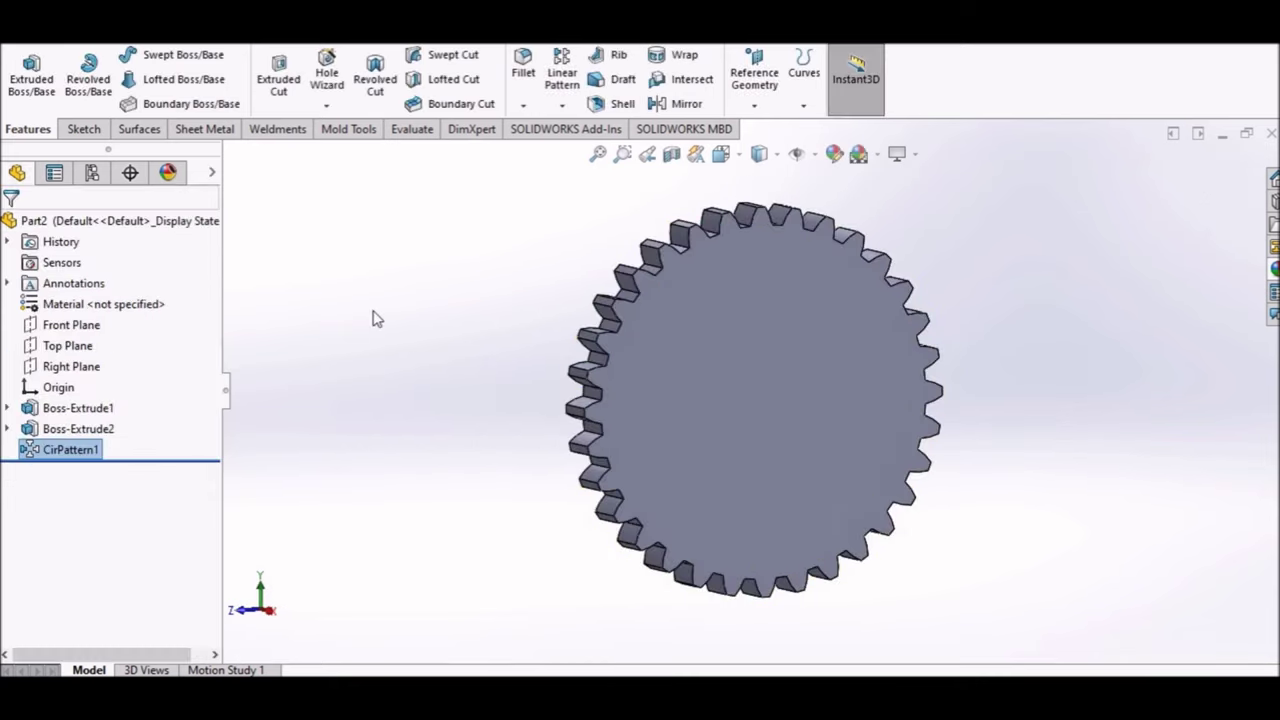
pyautogui.press('space')
pyautogui.click(791, 373)
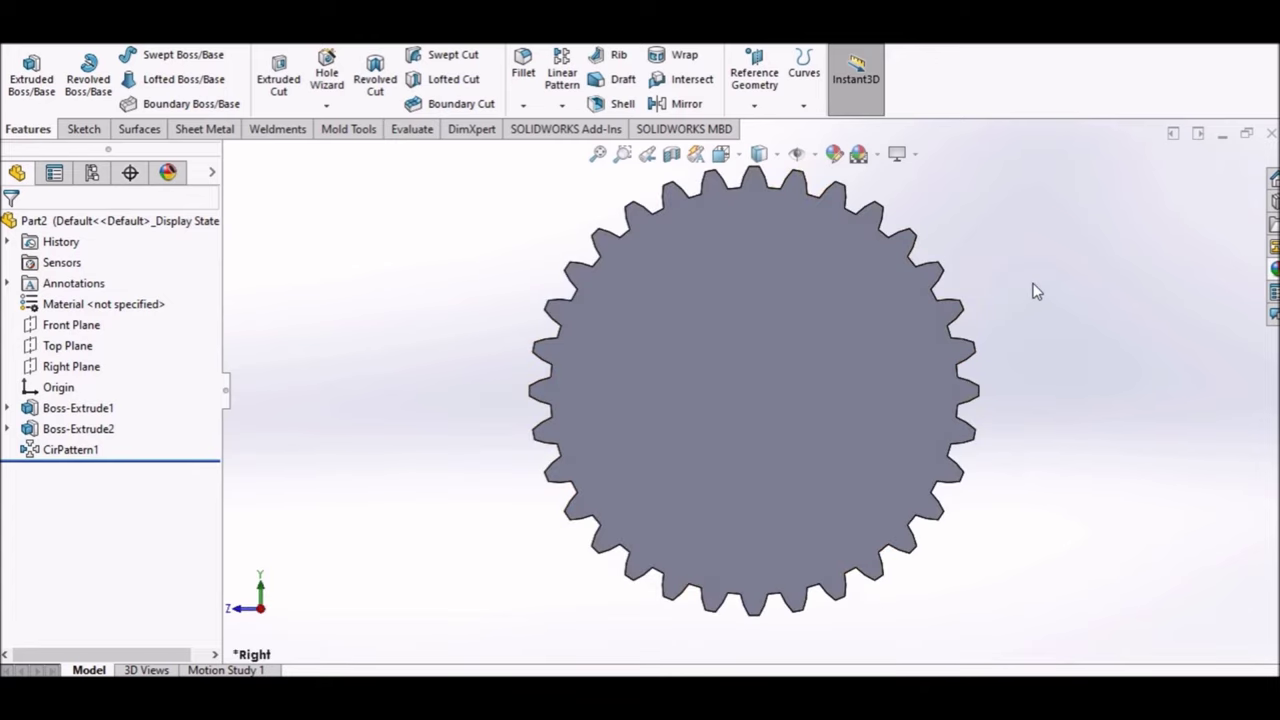
# - Sketch a Ø40 circle centred on the origin on the Right Plane
pyautogui.click(66, 366)
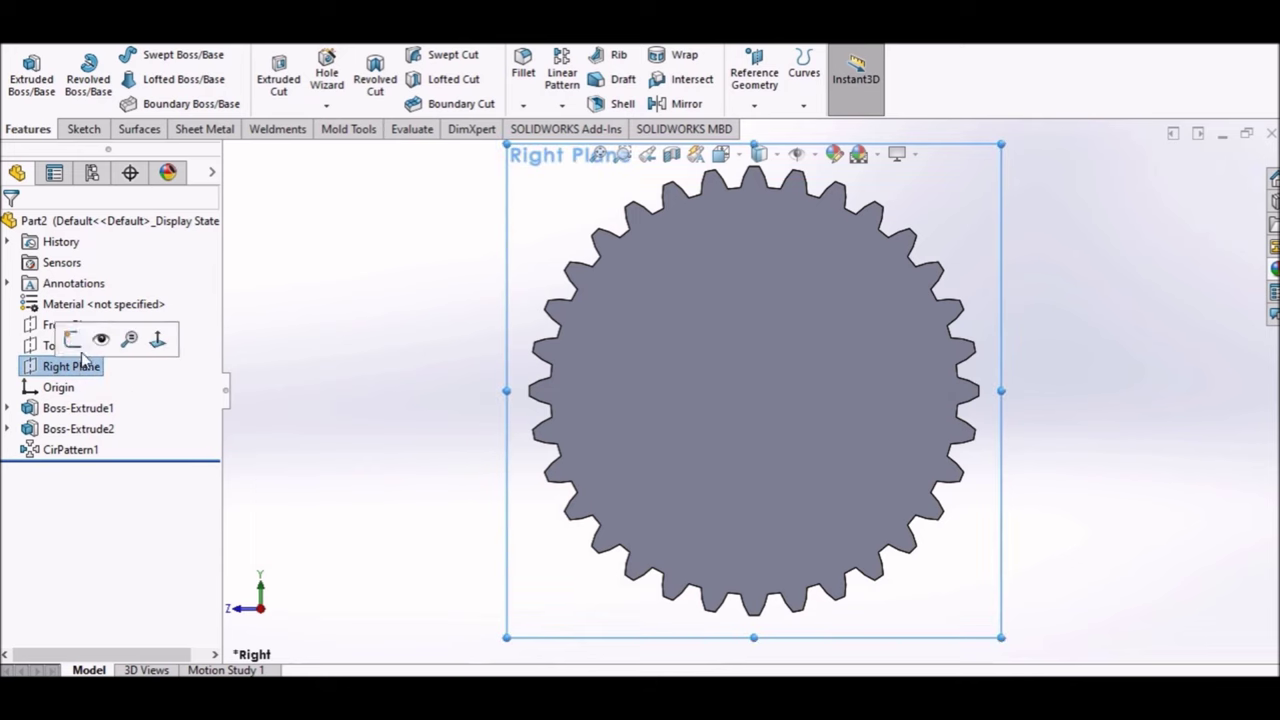
pyautogui.click(72, 341)
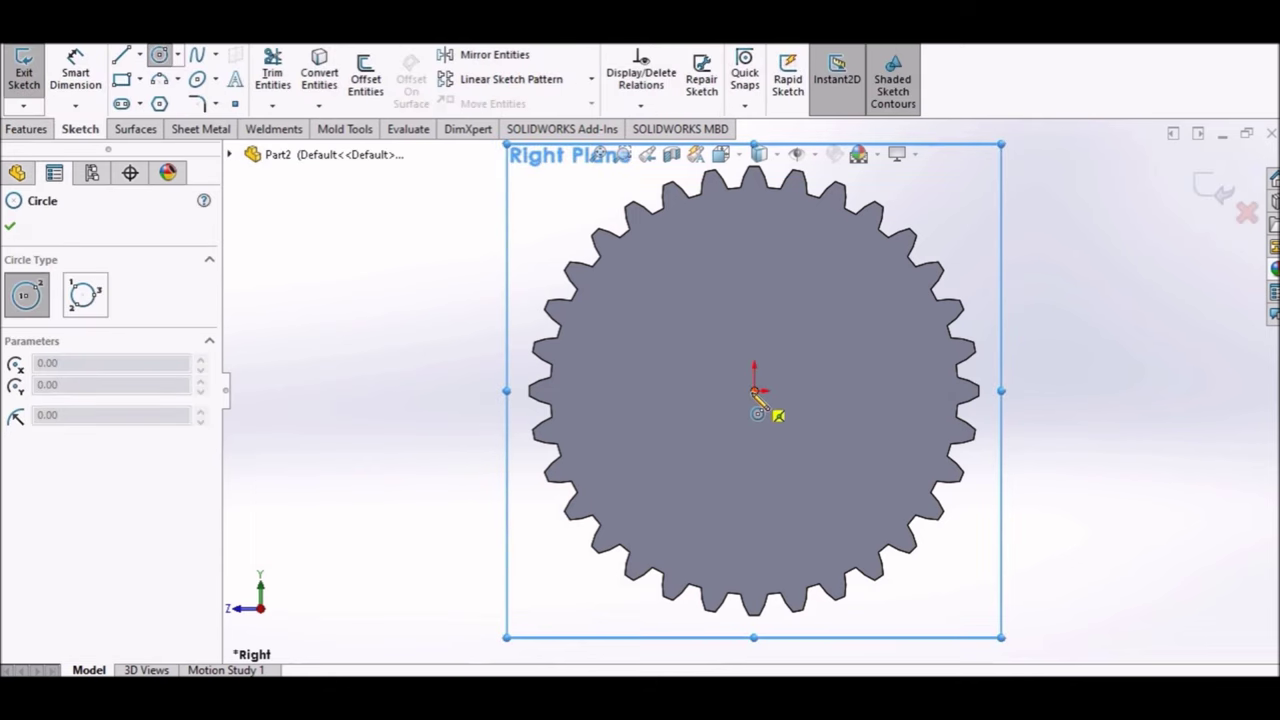
pyautogui.click(754, 390)
pyautogui.click(718, 458)
pyautogui.rightClick(408, 272)
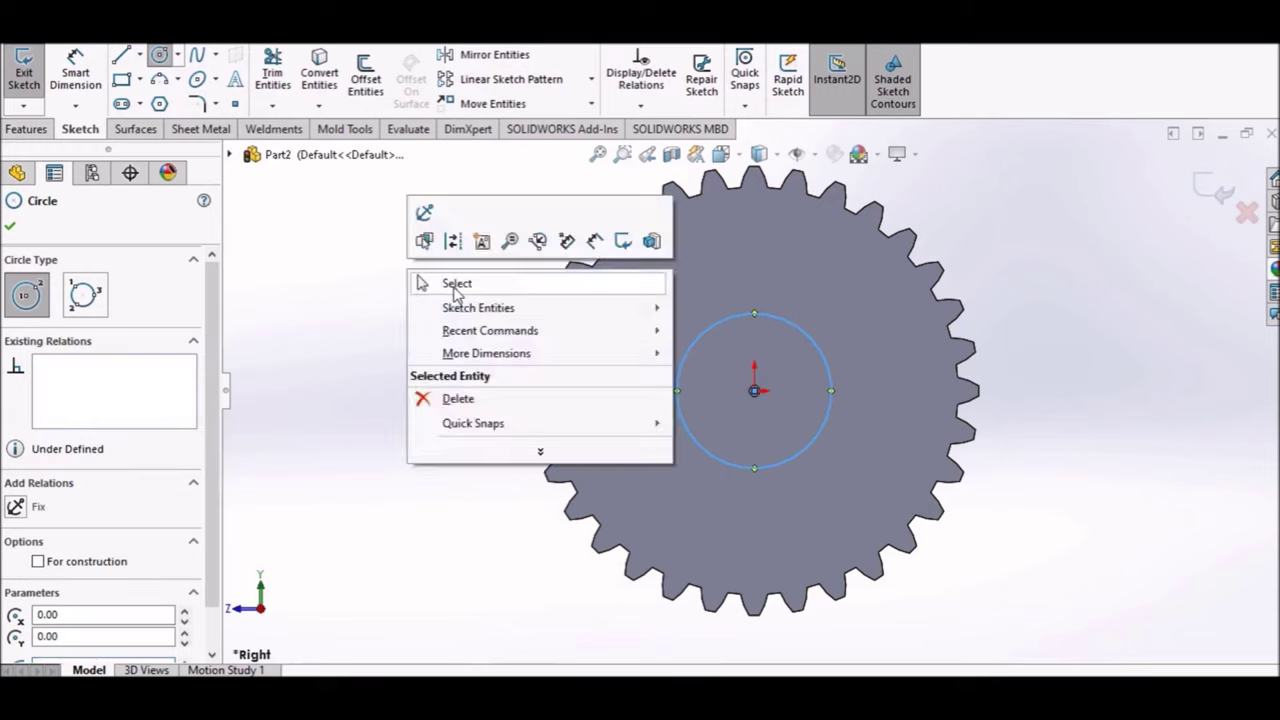
pyautogui.click(418, 281)
pyautogui.click(75, 75)
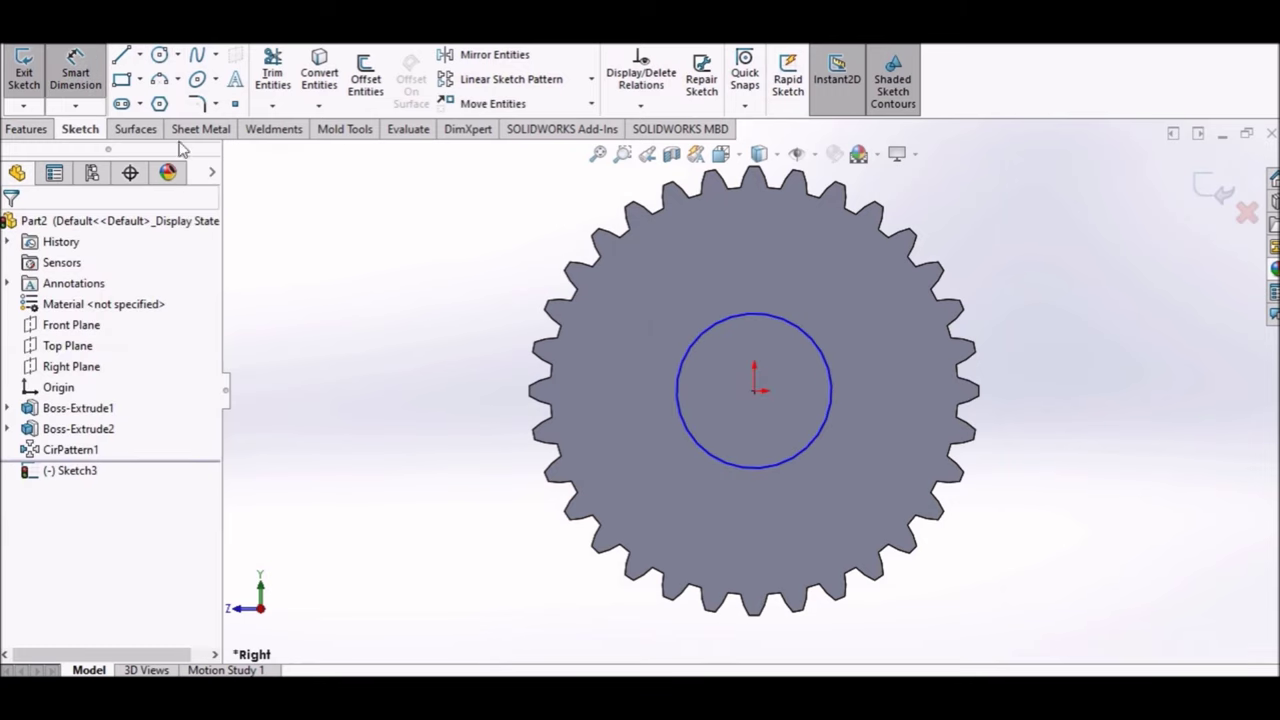
pyautogui.click(683, 364)
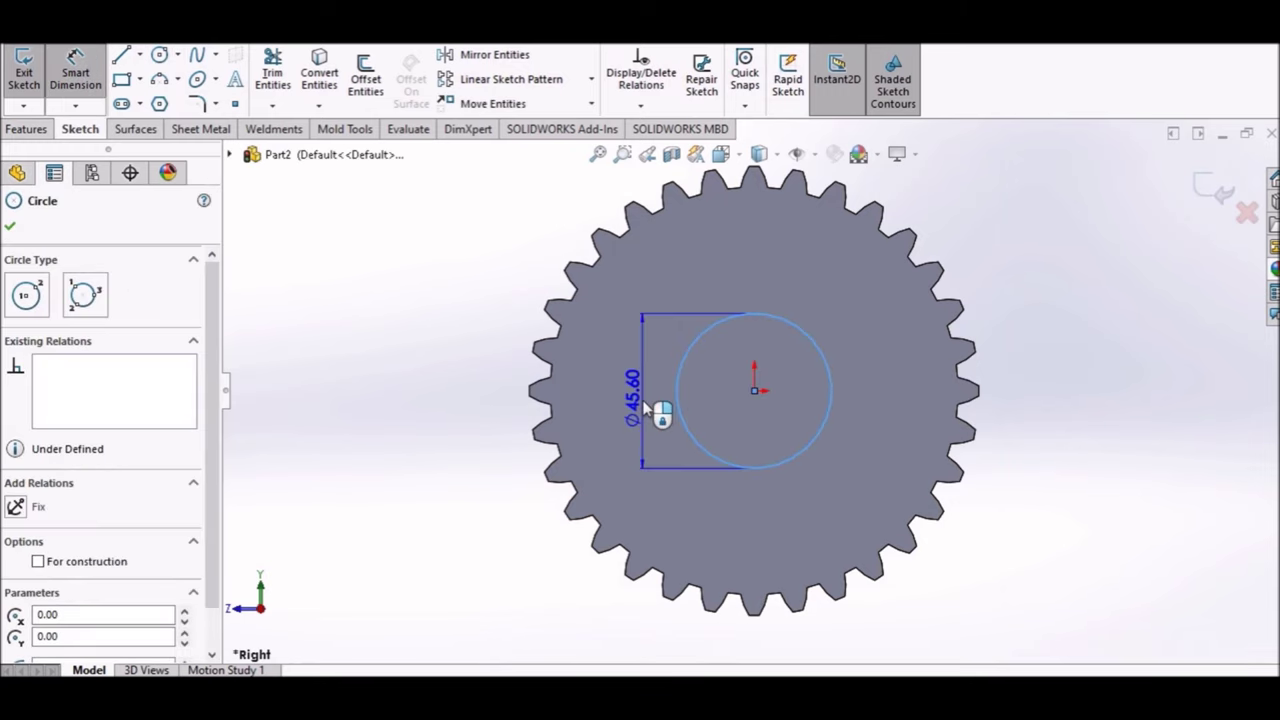
pyautogui.click(645, 410)
pyautogui.write('40')
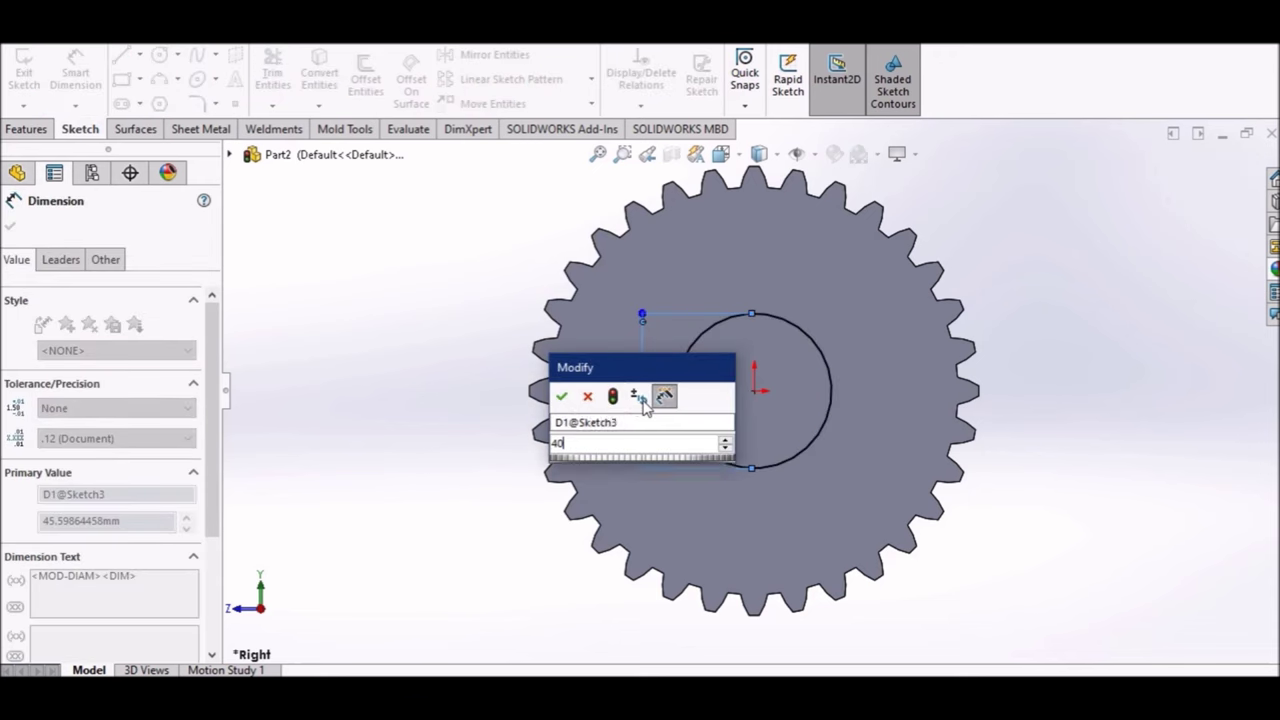
pyautogui.press('Return')
pyautogui.click(10, 226)
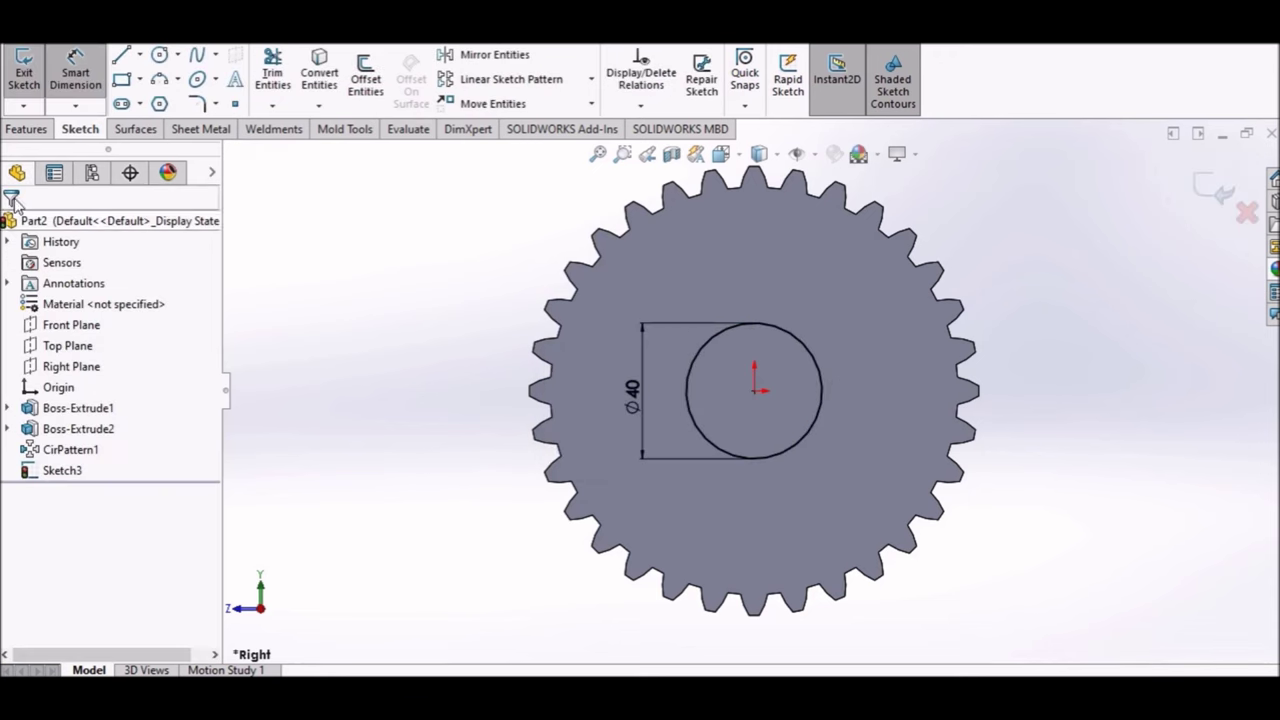
# - Extrude the Ø40 circle Mid Plane 36 mm and view it head-on
pyautogui.click(25, 129)
pyautogui.click(40, 76)
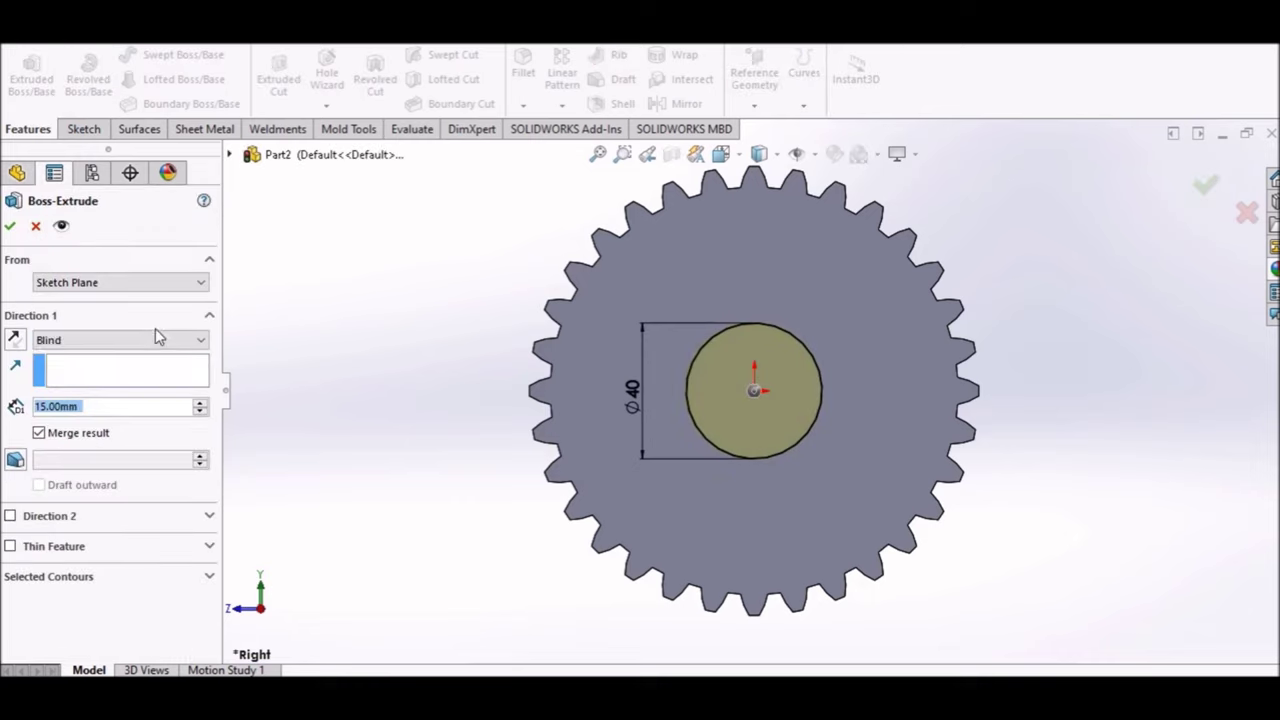
pyautogui.click(160, 345)
pyautogui.click(90, 432)
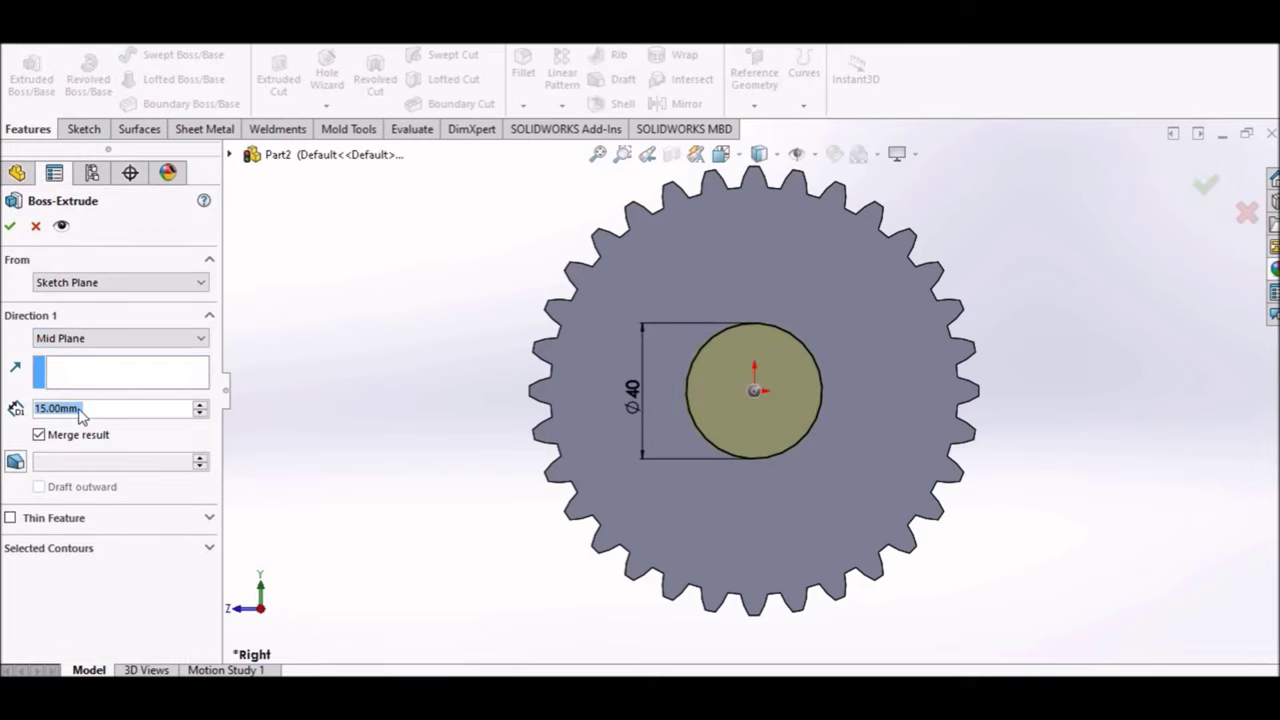
pyautogui.write('36')
pyautogui.press('Return')
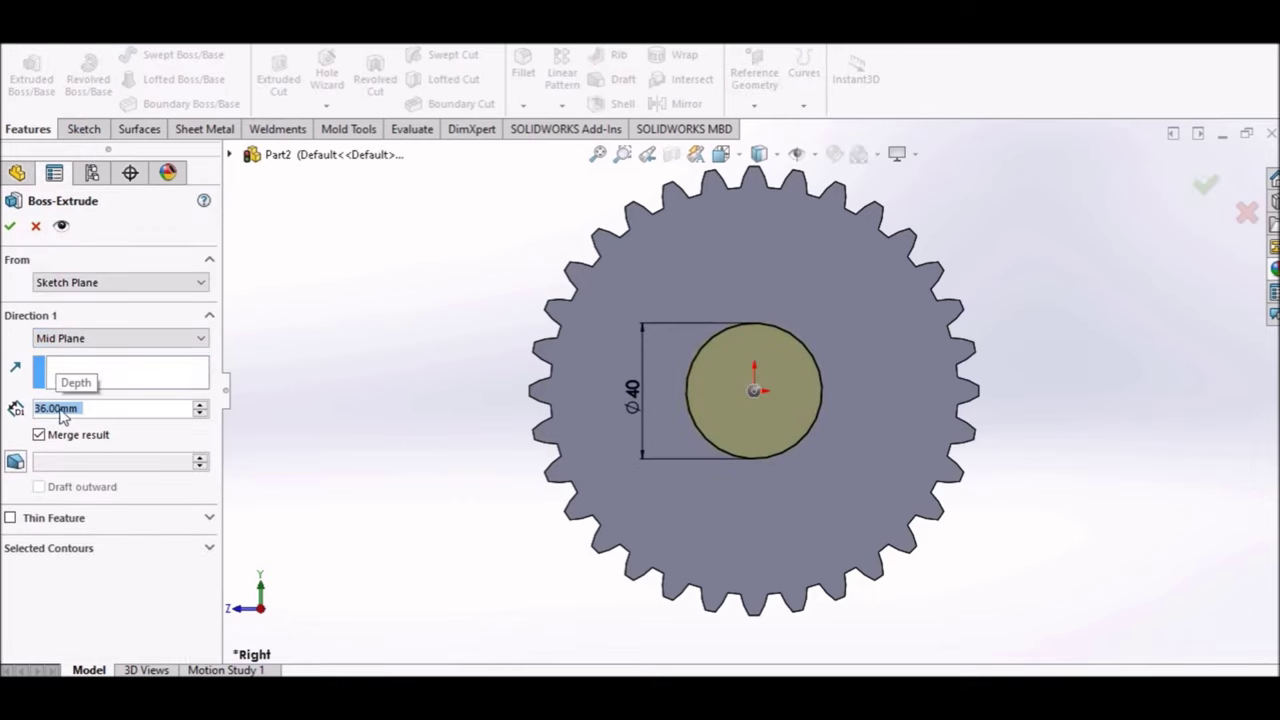
pyautogui.moveTo(378, 318)
pyautogui.mouseDown(button='middle')
pyautogui.moveTo(486, 351)
pyautogui.moveTo(3, 300)
pyautogui.mouseUp(button='middle')
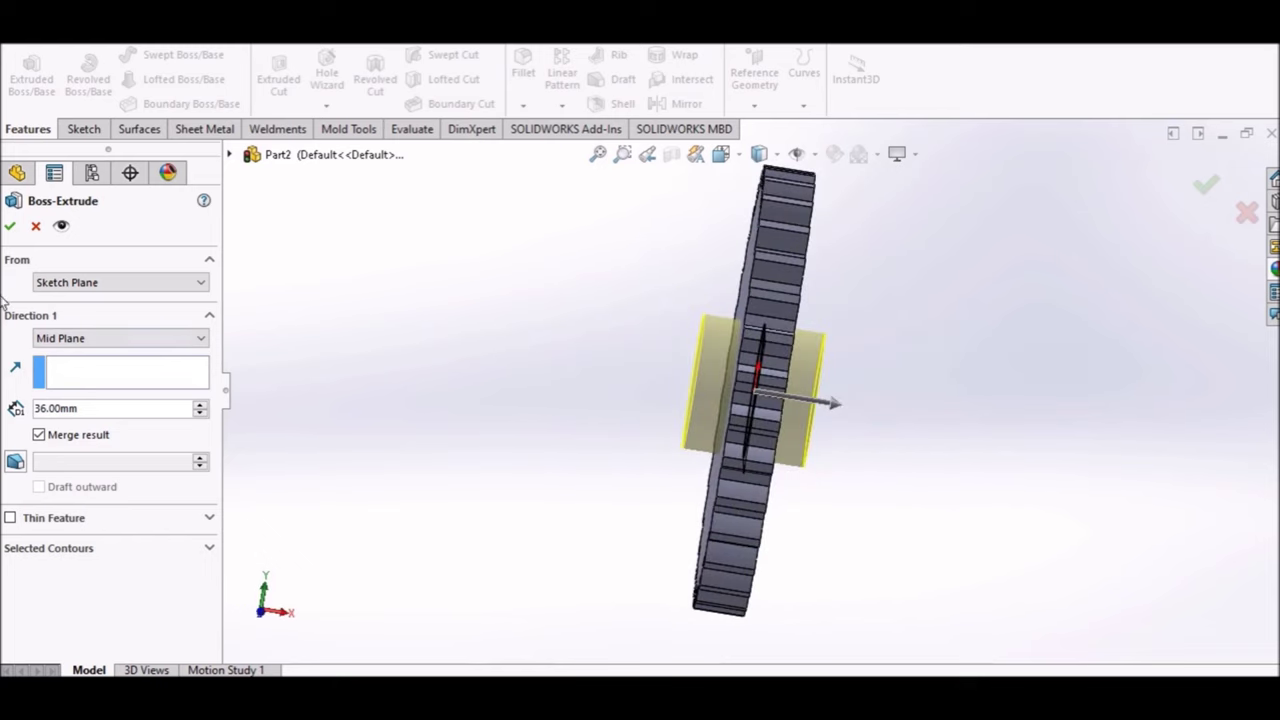
pyautogui.click(8, 236)
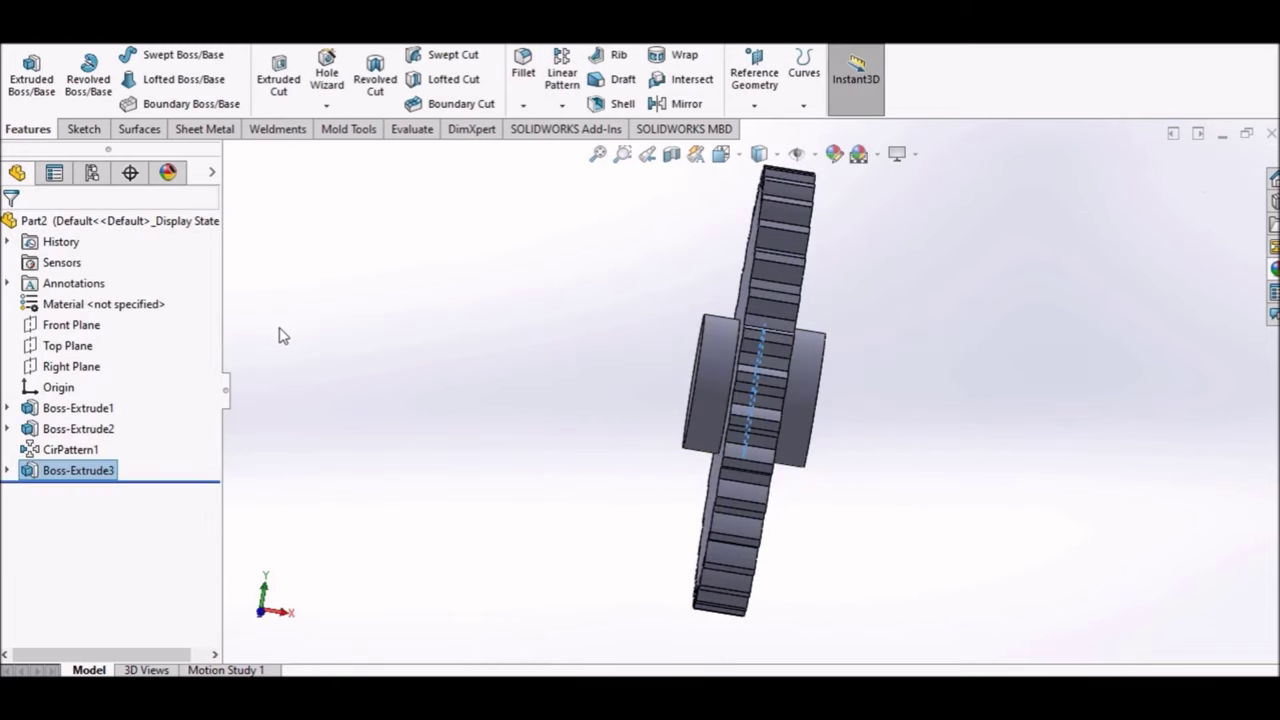
pyautogui.hotkey('ctrl', '4')
# - Start a sketch on the hub face with a Ø20 circle centred on the gear origin
pyautogui.rightClick(757, 378)
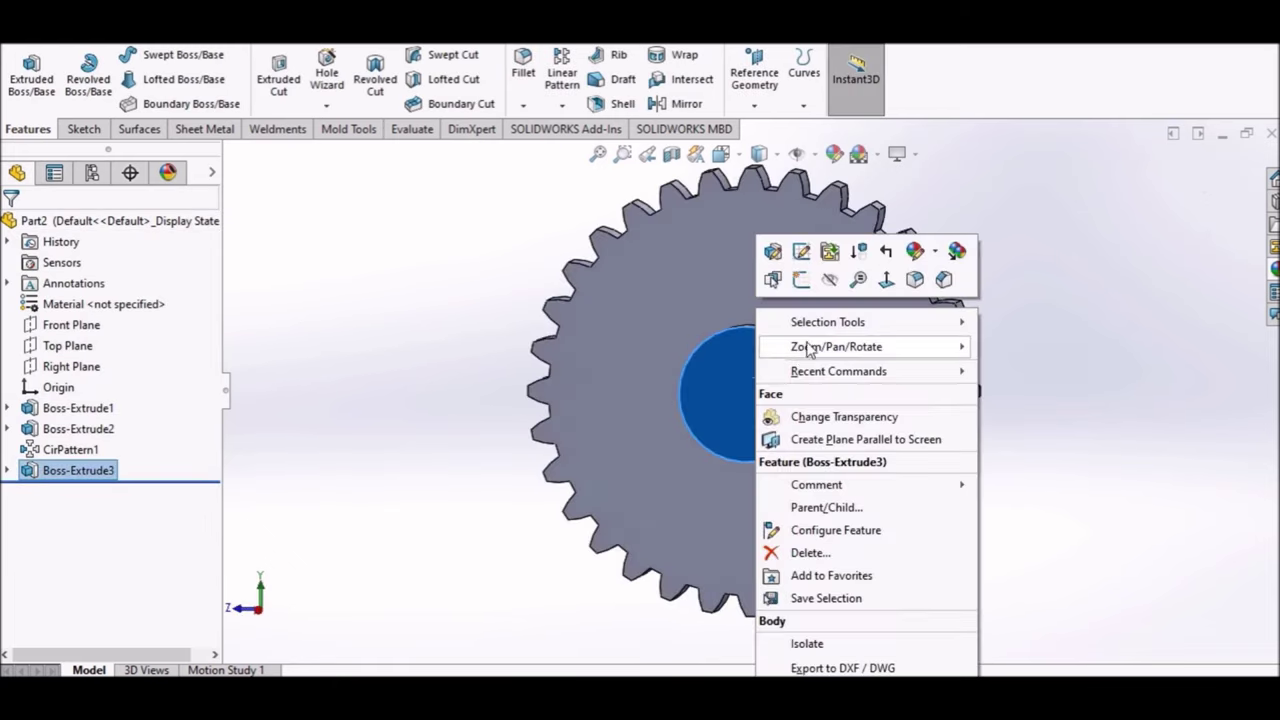
pyautogui.click(801, 280)
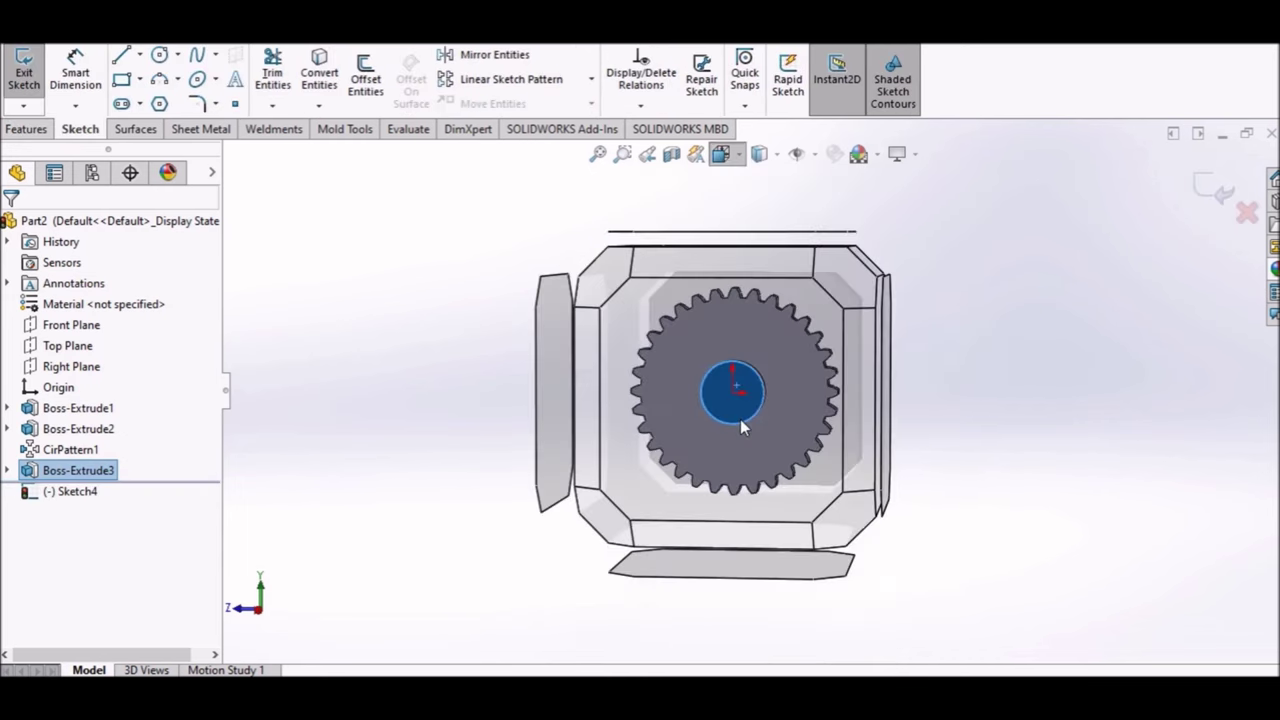
pyautogui.click(159, 56)
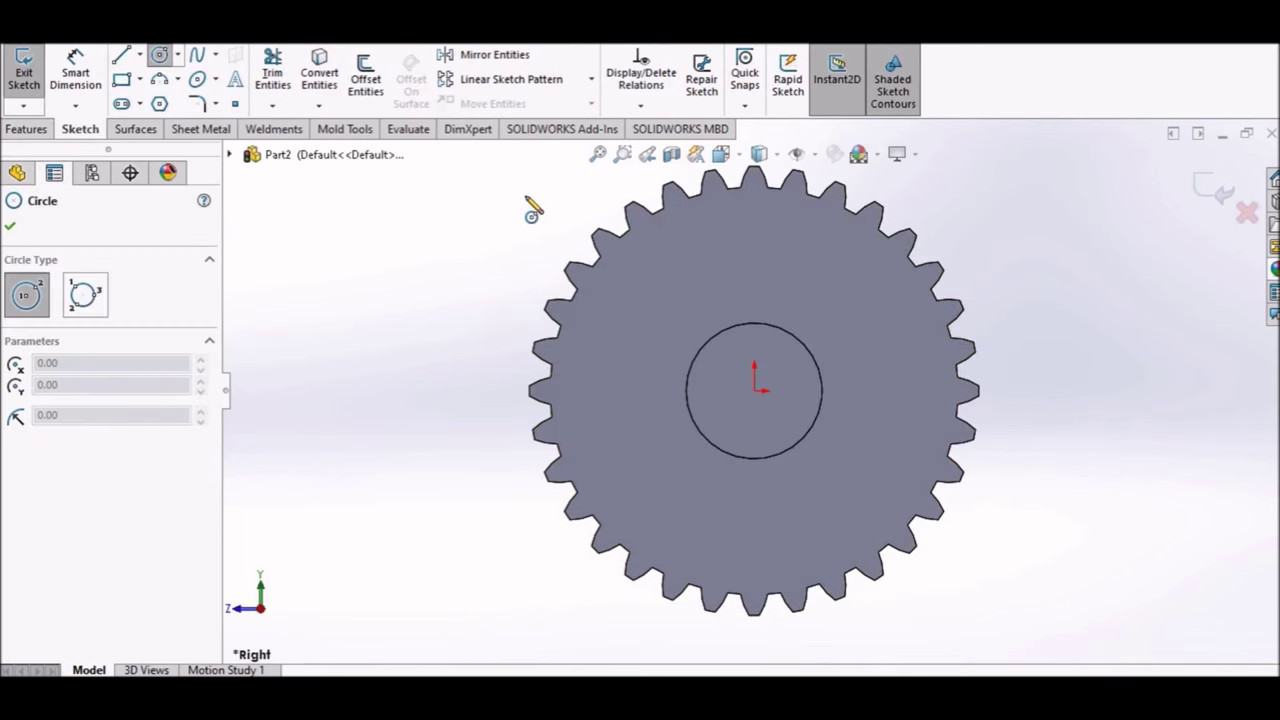
pyautogui.scroll(-3, 695, 425)
pyautogui.click(811, 368)
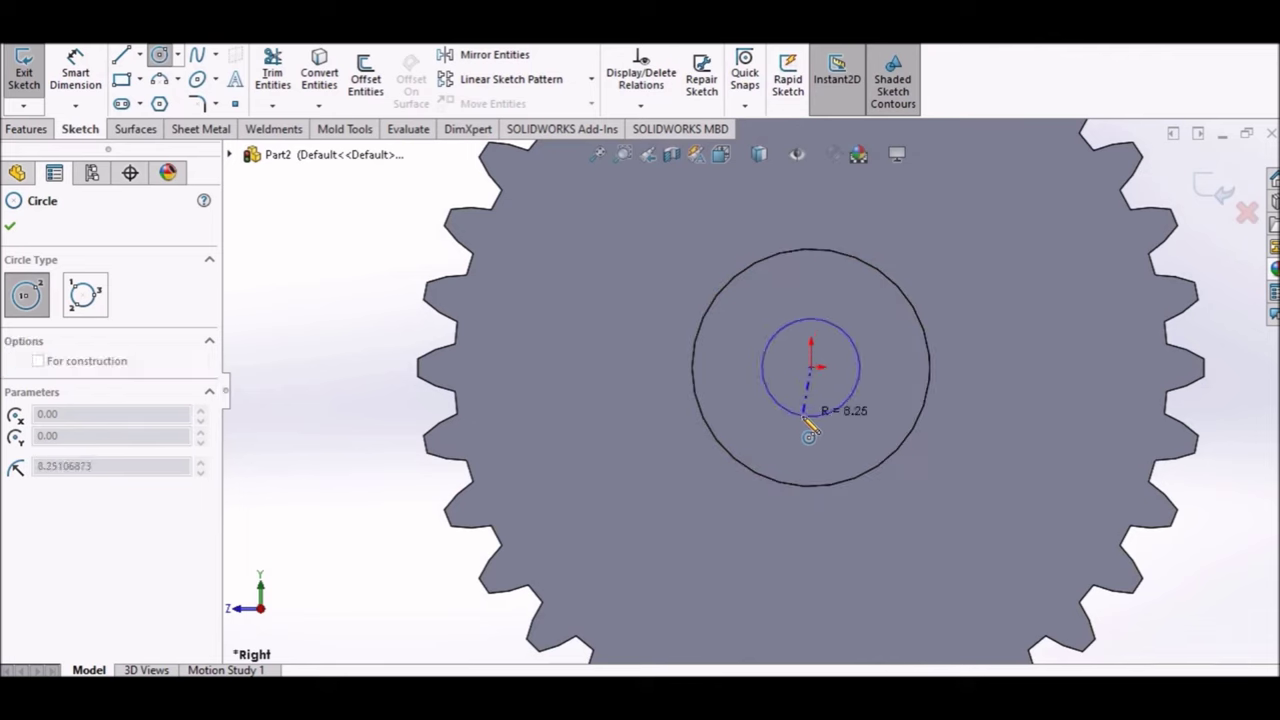
pyautogui.click(810, 416)
pyautogui.press('Escape')
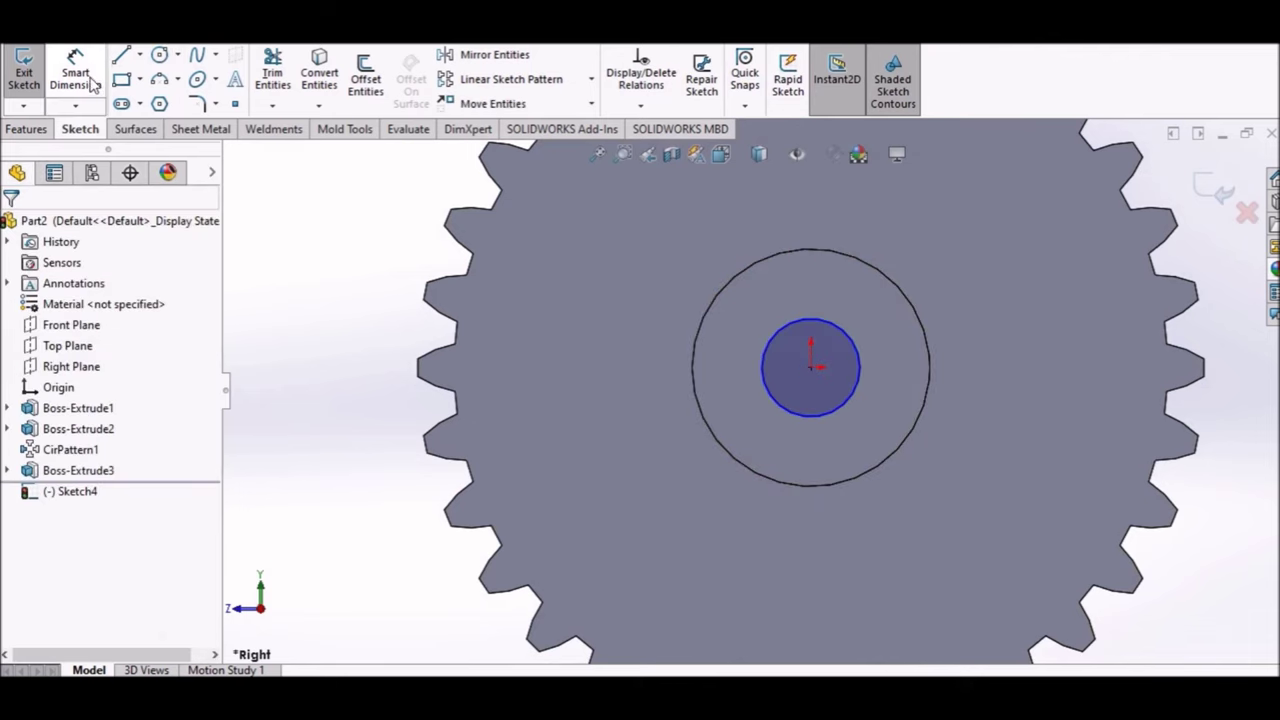
pyautogui.click(90, 83)
pyautogui.click(727, 372)
pyautogui.click(728, 386)
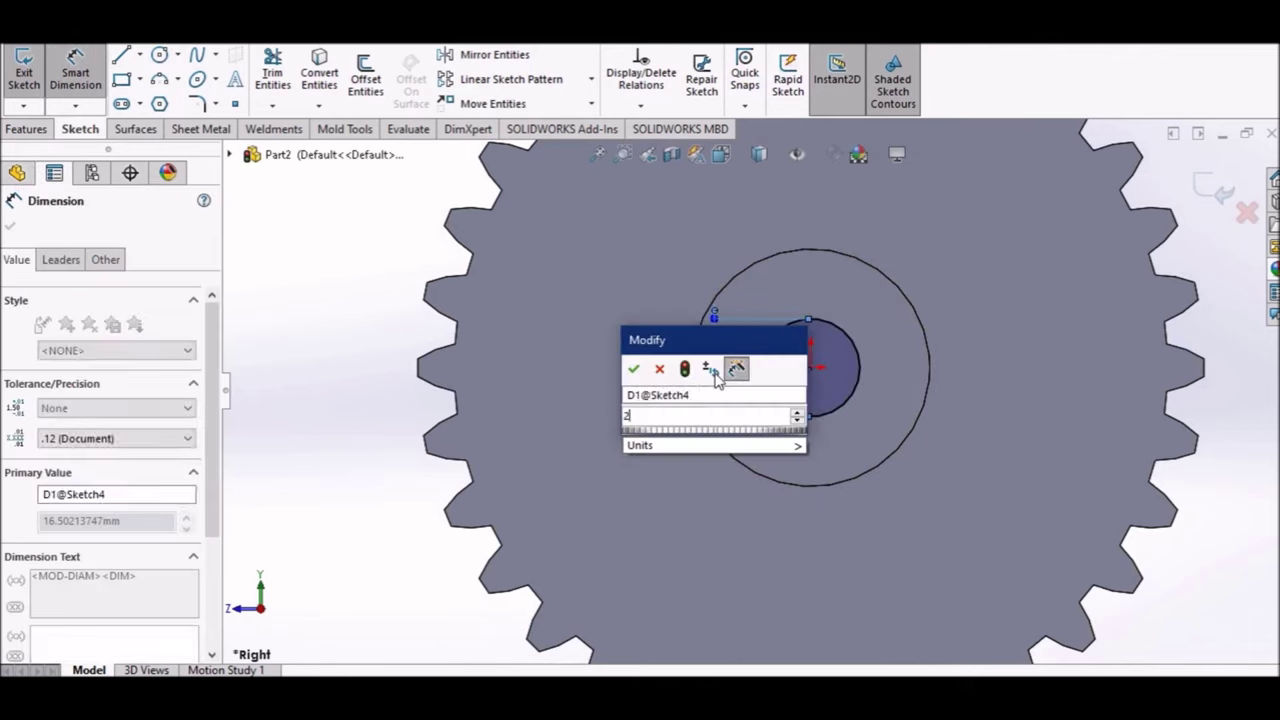
pyautogui.write('20')
pyautogui.press('Return')
pyautogui.press('Escape')
pyautogui.rightClick(336, 316)
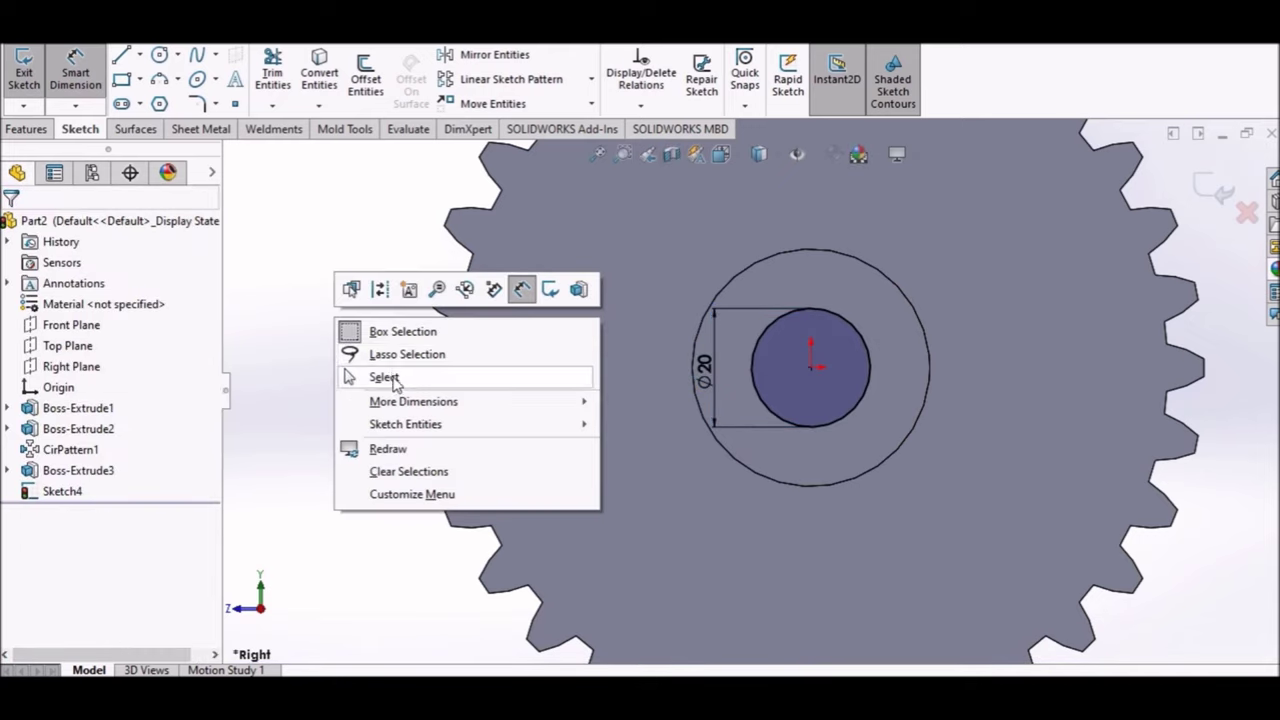
pyautogui.click(363, 374)
# - Draw a vertical centreline from the gear centre straight upward
pyautogui.click(139, 55)
pyautogui.click(150, 100)
pyautogui.scroll(-3, 840, 400)
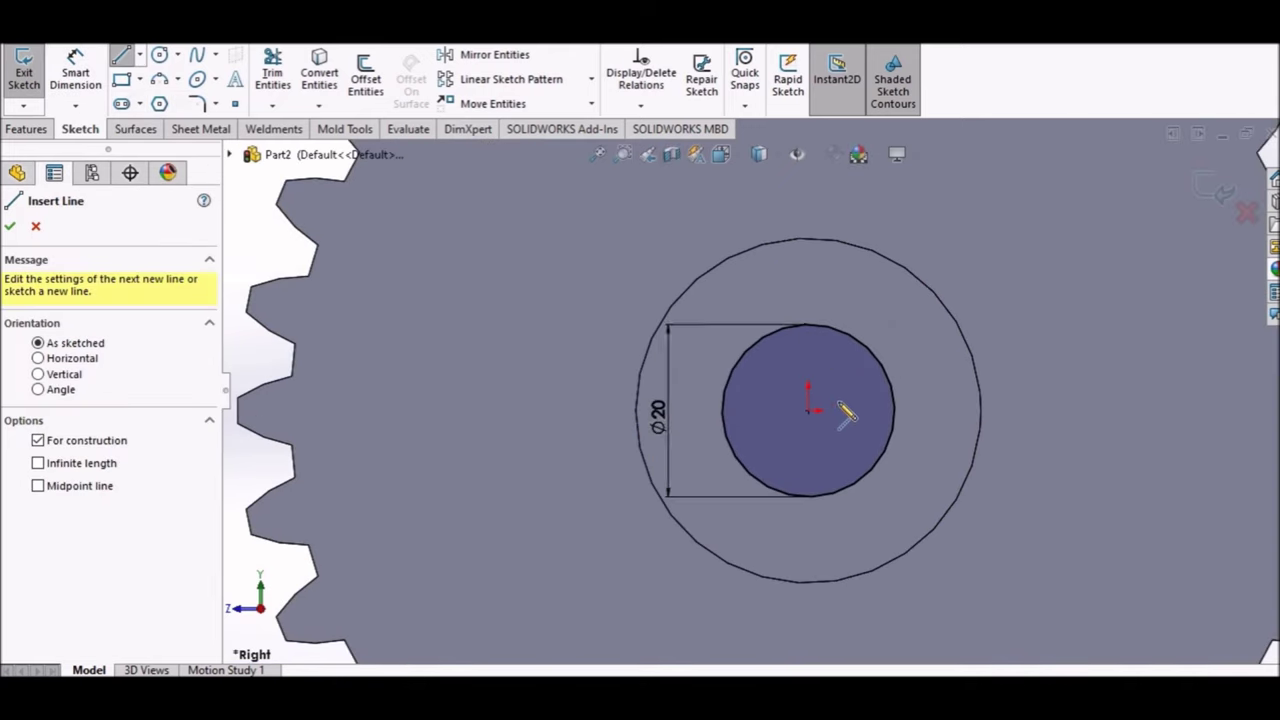
pyautogui.click(808, 410)
pyautogui.click(808, 277)
pyautogui.rightClick(808, 277)
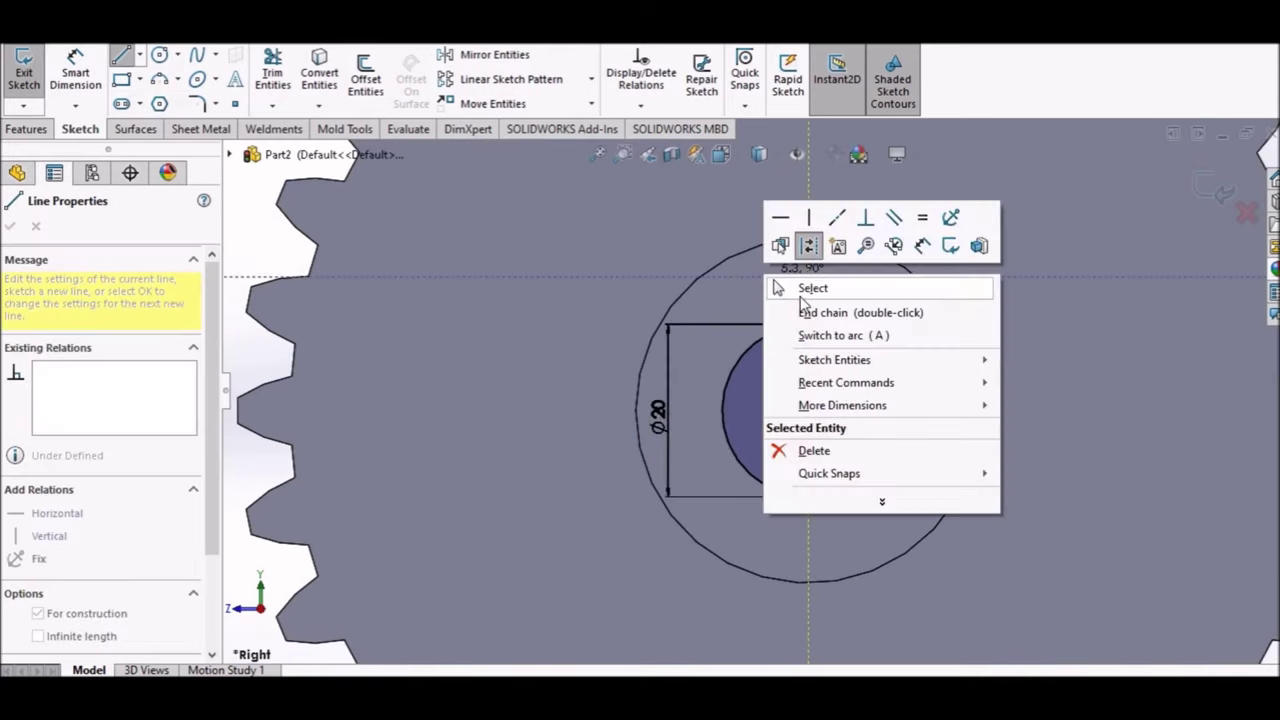
pyautogui.click(790, 286)
# - Add the keyway's top line centred on the centreline, 8 mm wide and 12 mm above centre
pyautogui.click(139, 55)
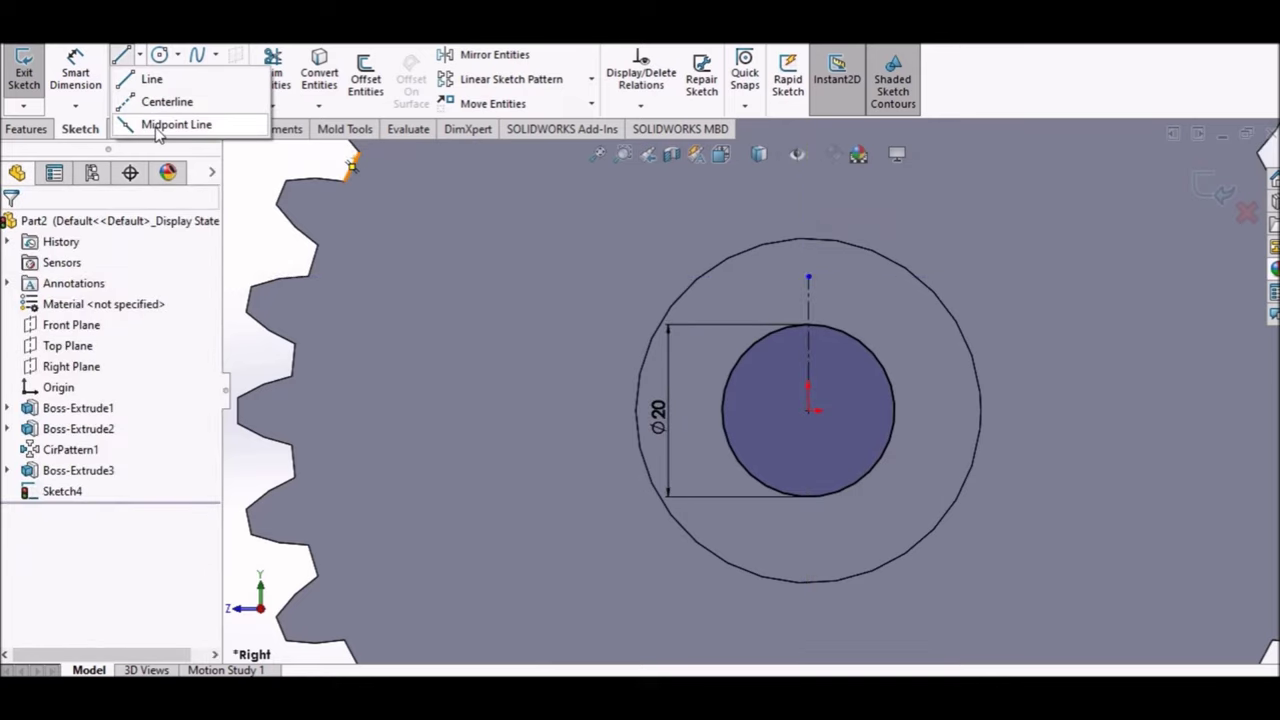
pyautogui.click(157, 125)
pyautogui.click(808, 277)
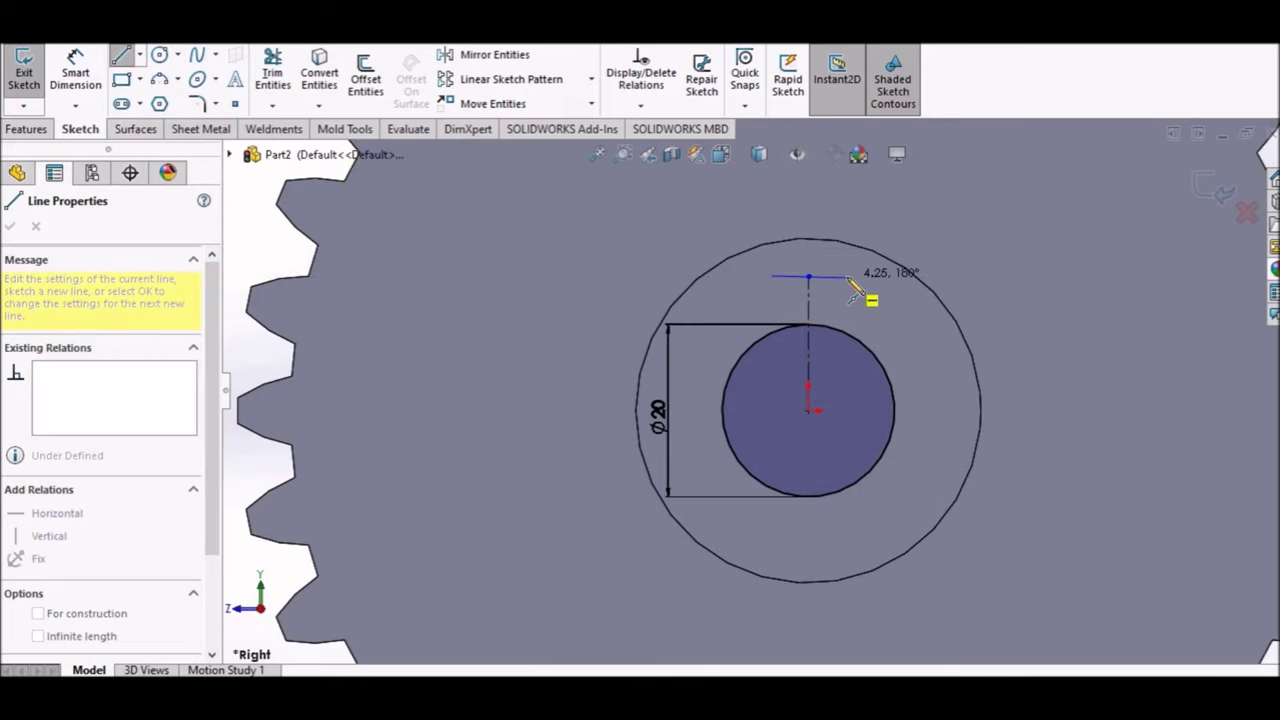
pyautogui.click(850, 277)
pyautogui.rightClick(826, 260)
pyautogui.click(845, 270)
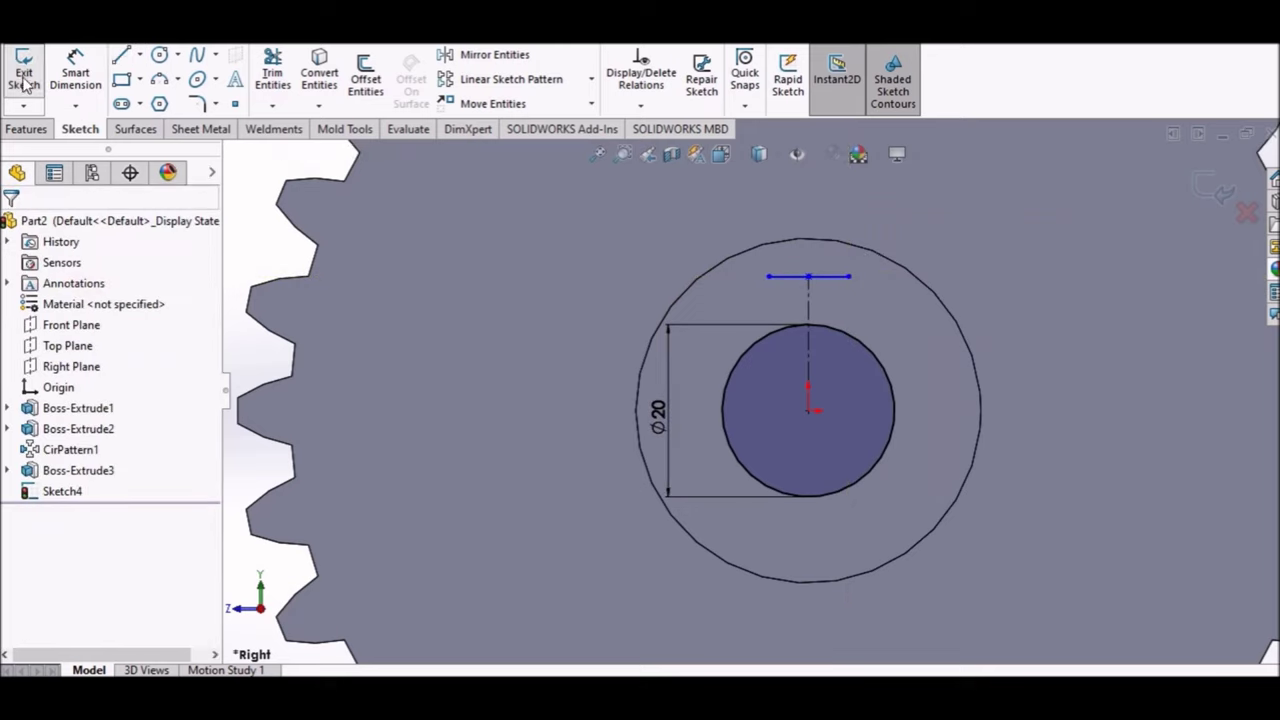
pyautogui.click(62, 68)
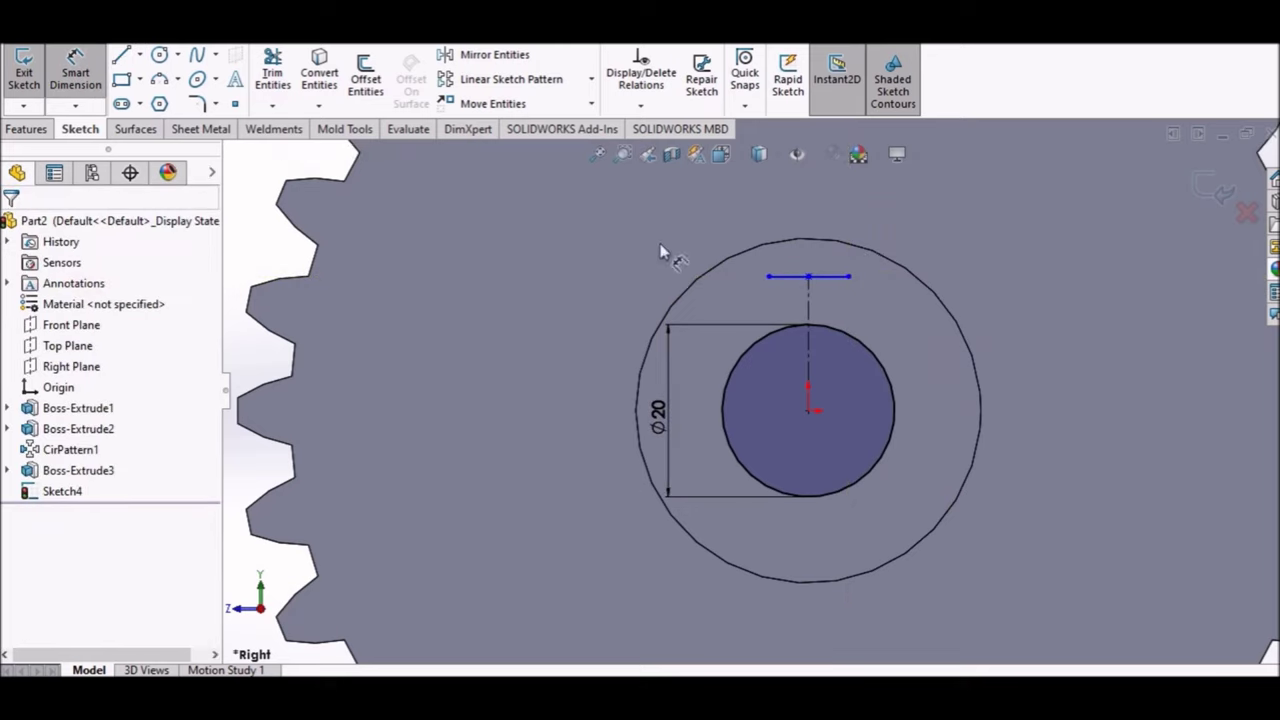
pyautogui.click(826, 270)
pyautogui.click(822, 256)
pyautogui.write('8')
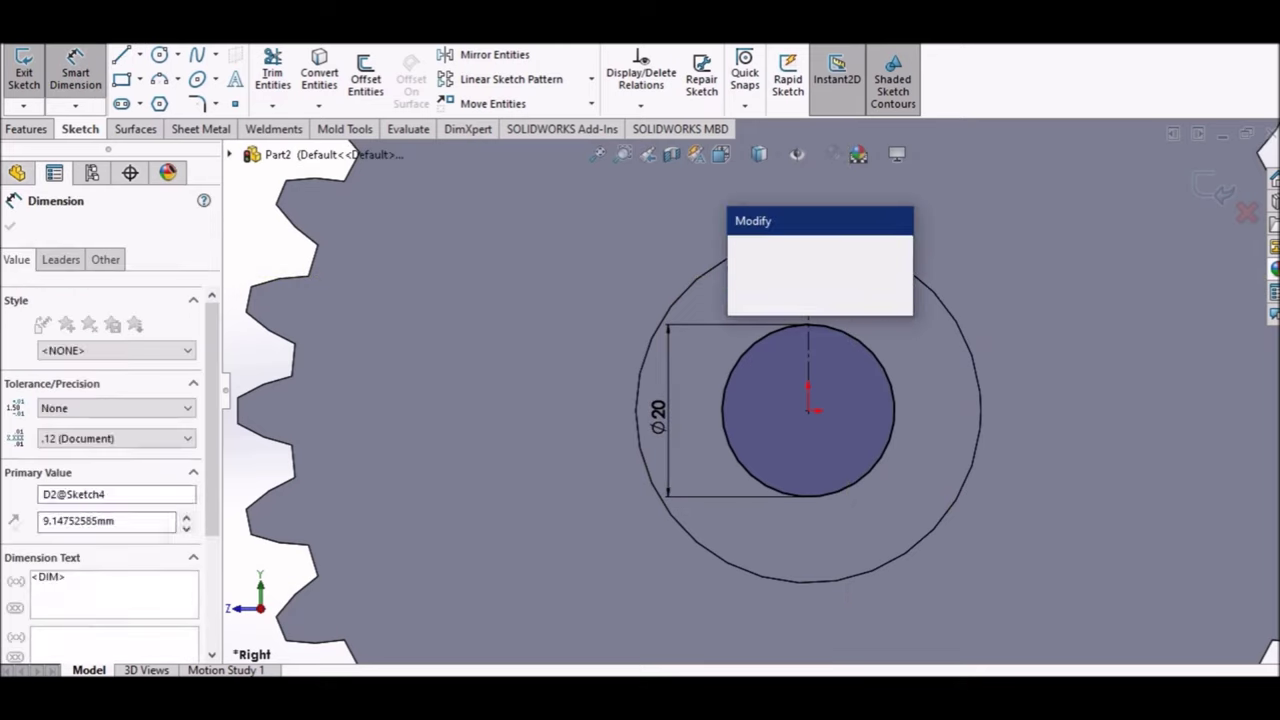
pyautogui.press('Return')
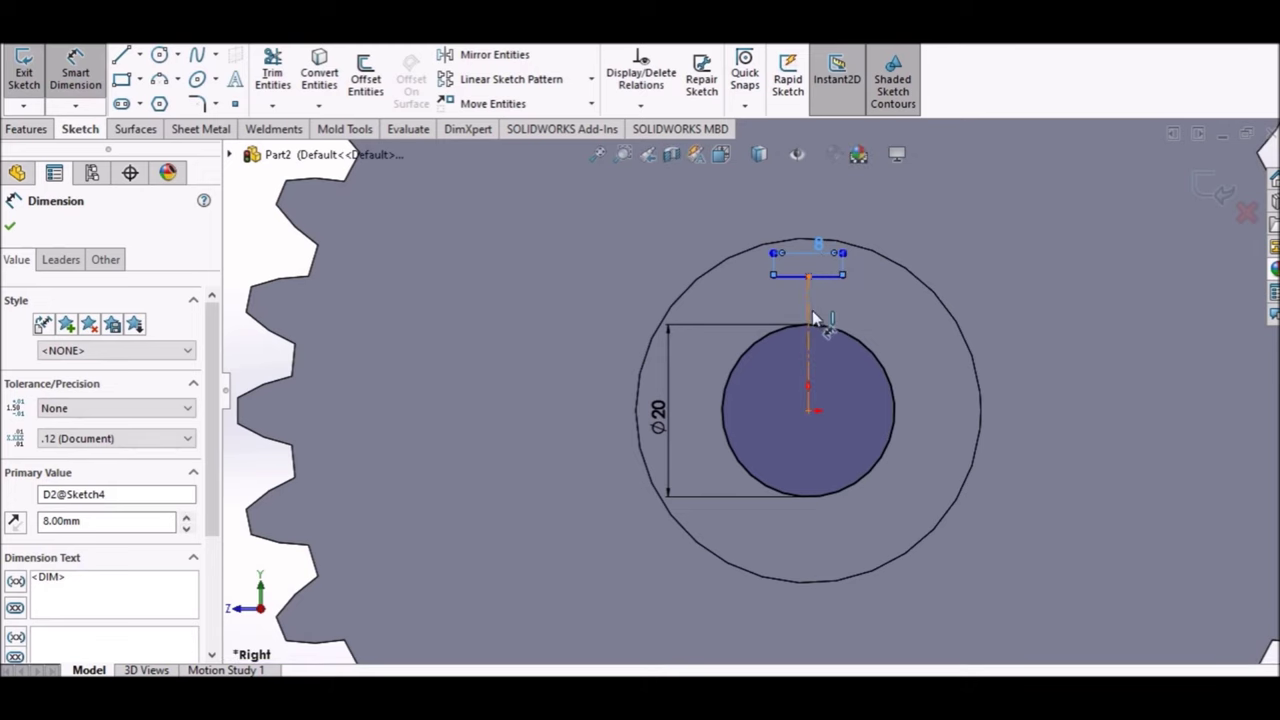
pyautogui.click(812, 318)
pyautogui.click(858, 330)
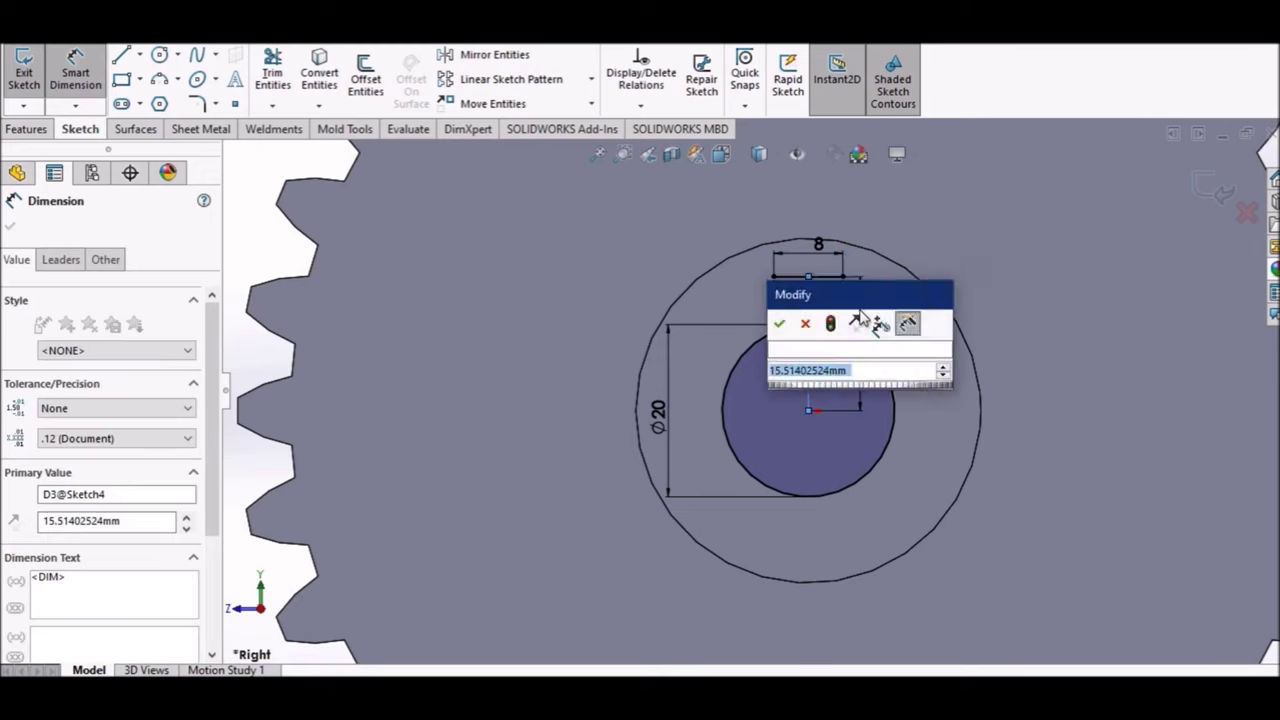
pyautogui.write('12')
pyautogui.press('Return')
pyautogui.click(262, 250)
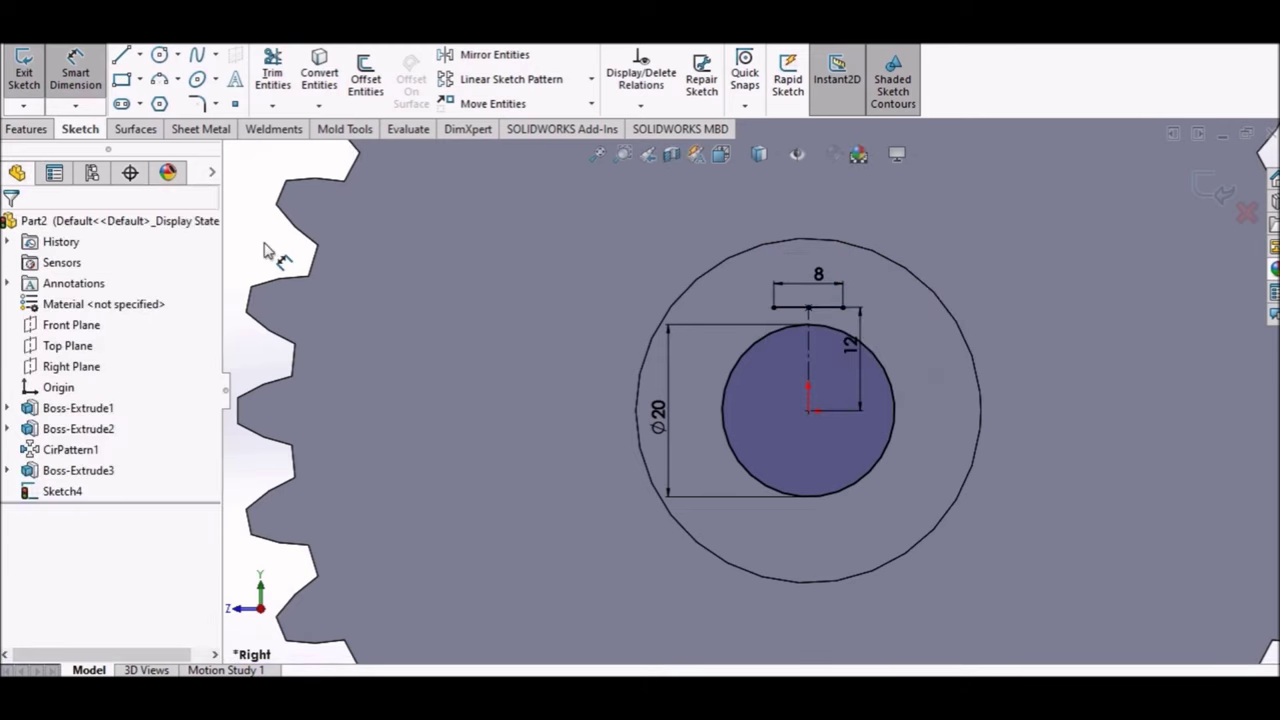
# - Draw the keyway's two side lines down to the bore circle and trim the outline
pyautogui.click(140, 55)
pyautogui.click(150, 77)
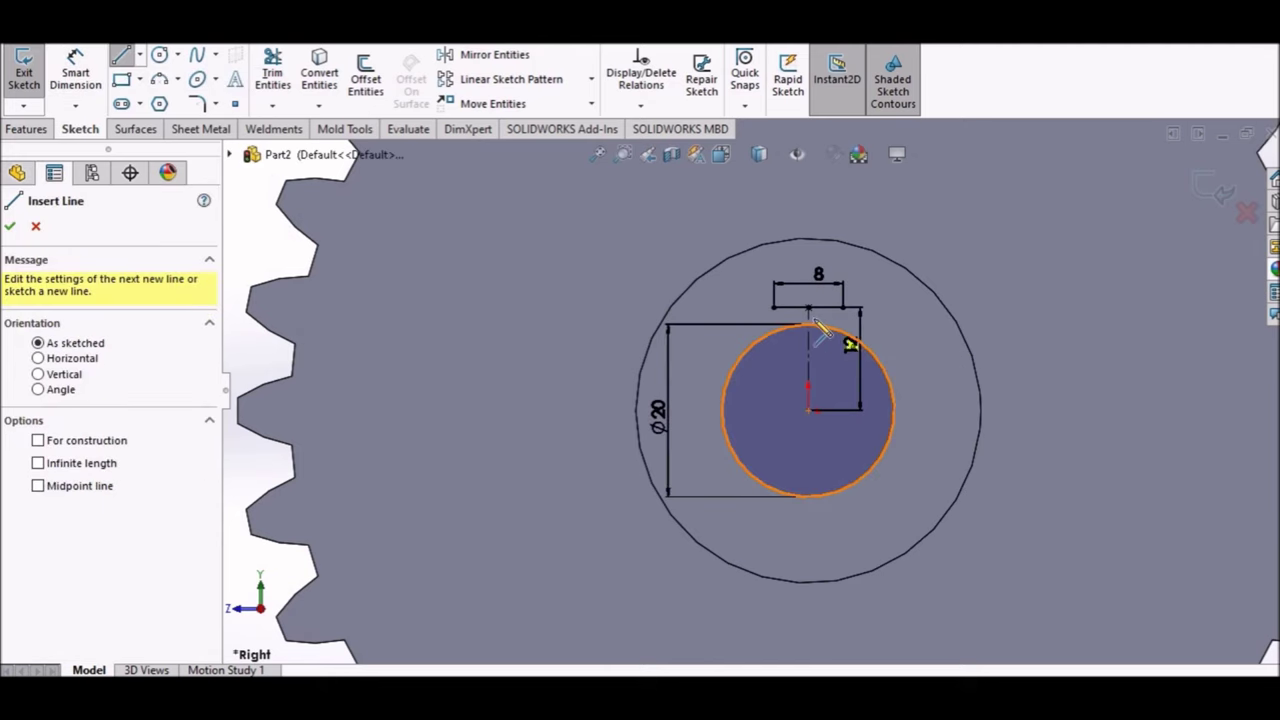
pyautogui.scroll(-4, 780, 310)
pyautogui.click(763, 318)
pyautogui.click(763, 367)
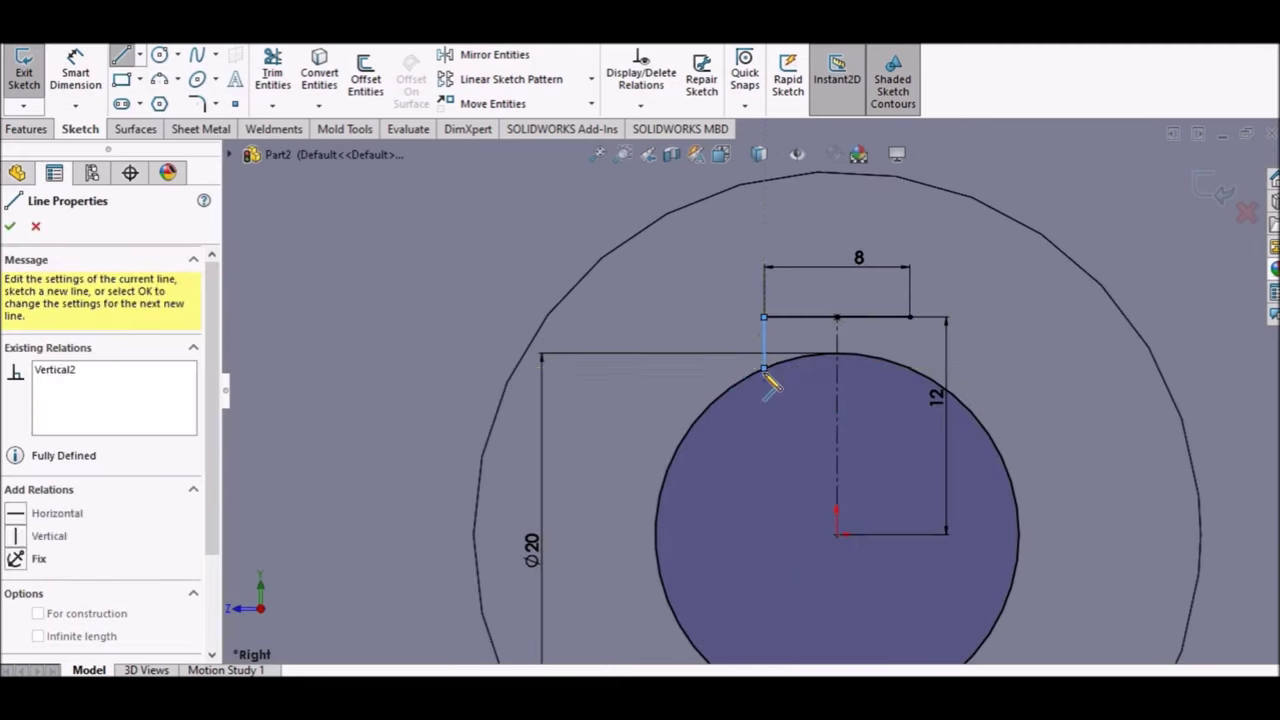
pyautogui.rightClick(770, 372)
pyautogui.click(760, 372)
pyautogui.click(140, 55)
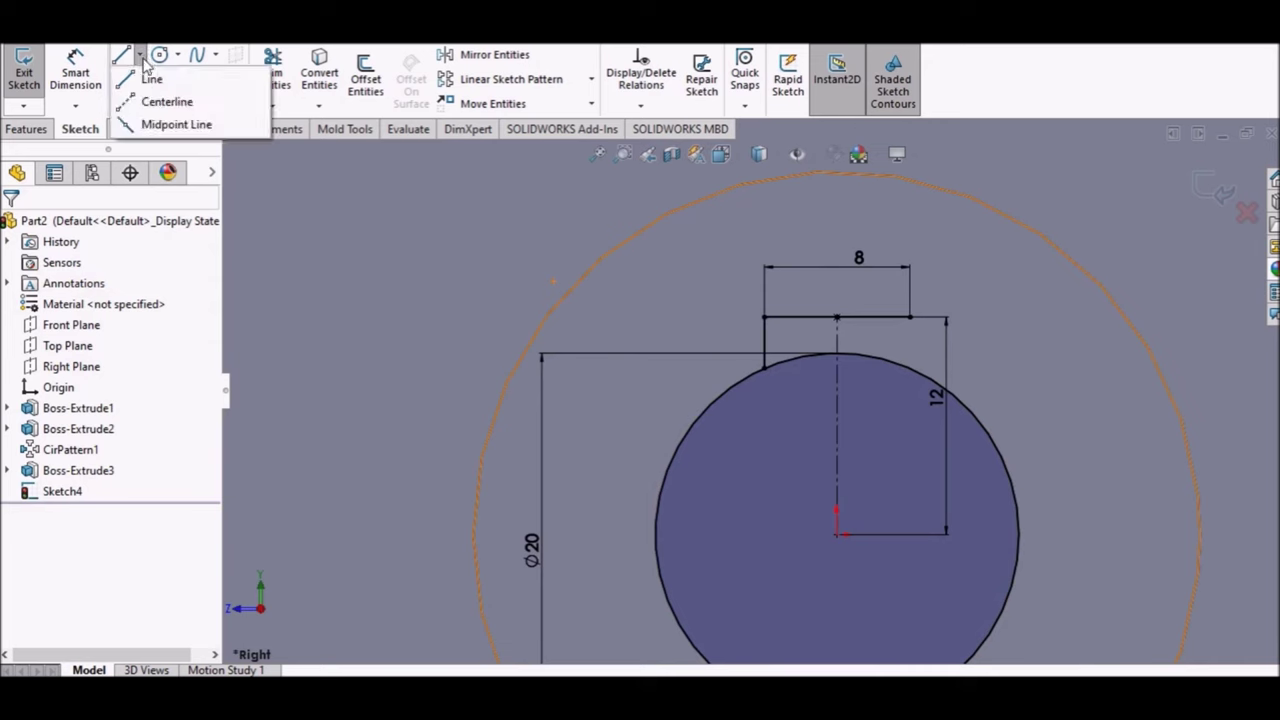
pyautogui.click(155, 75)
pyautogui.click(910, 318)
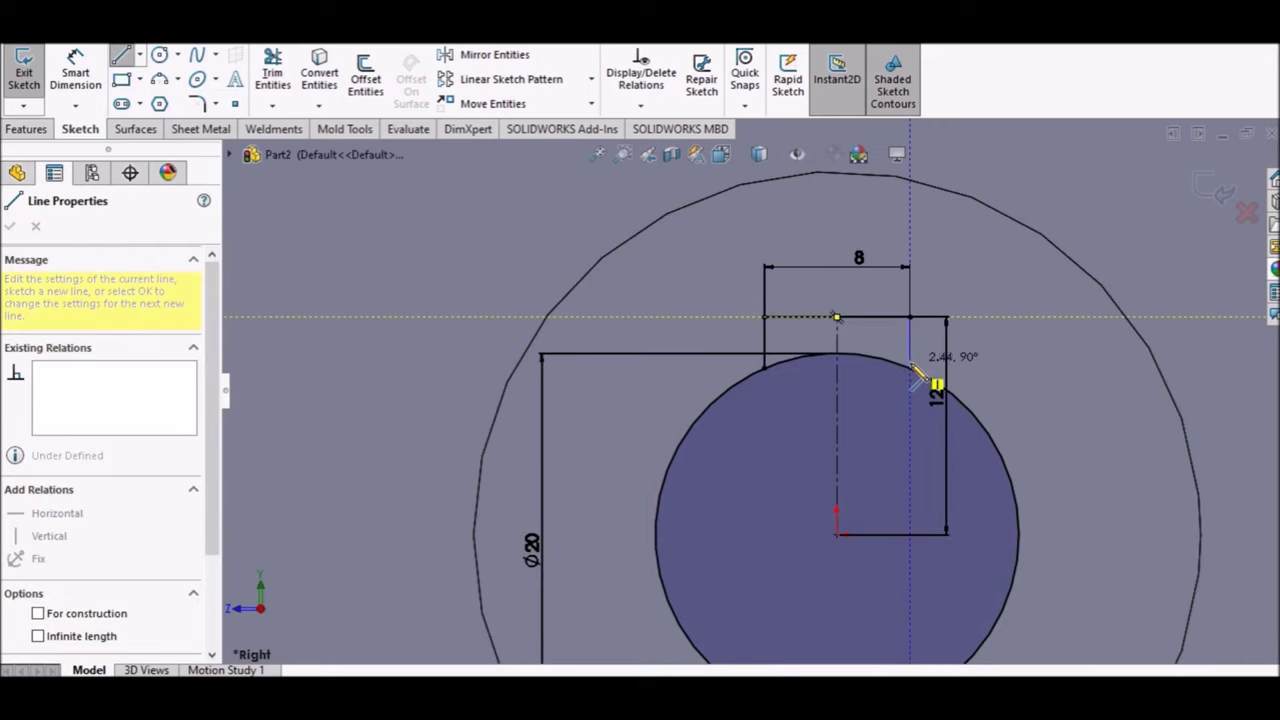
pyautogui.click(910, 369)
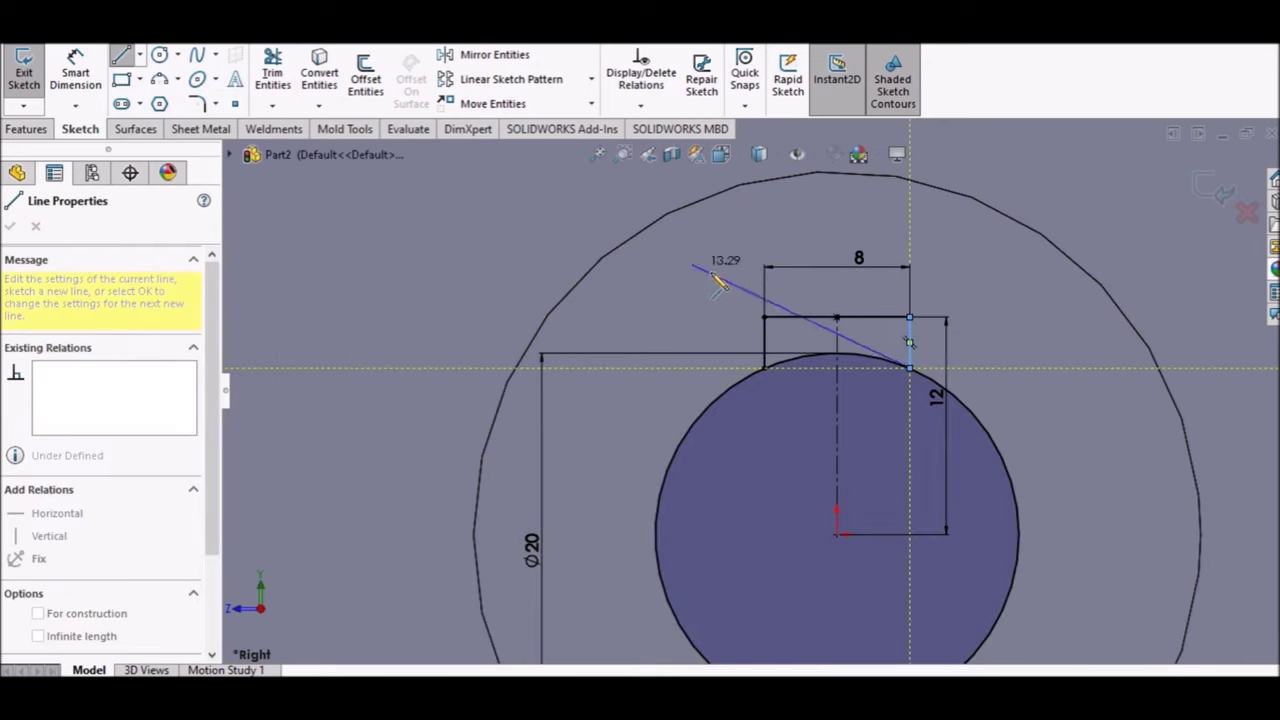
pyautogui.rightClick(694, 264)
pyautogui.click(742, 283)
pyautogui.click(276, 72)
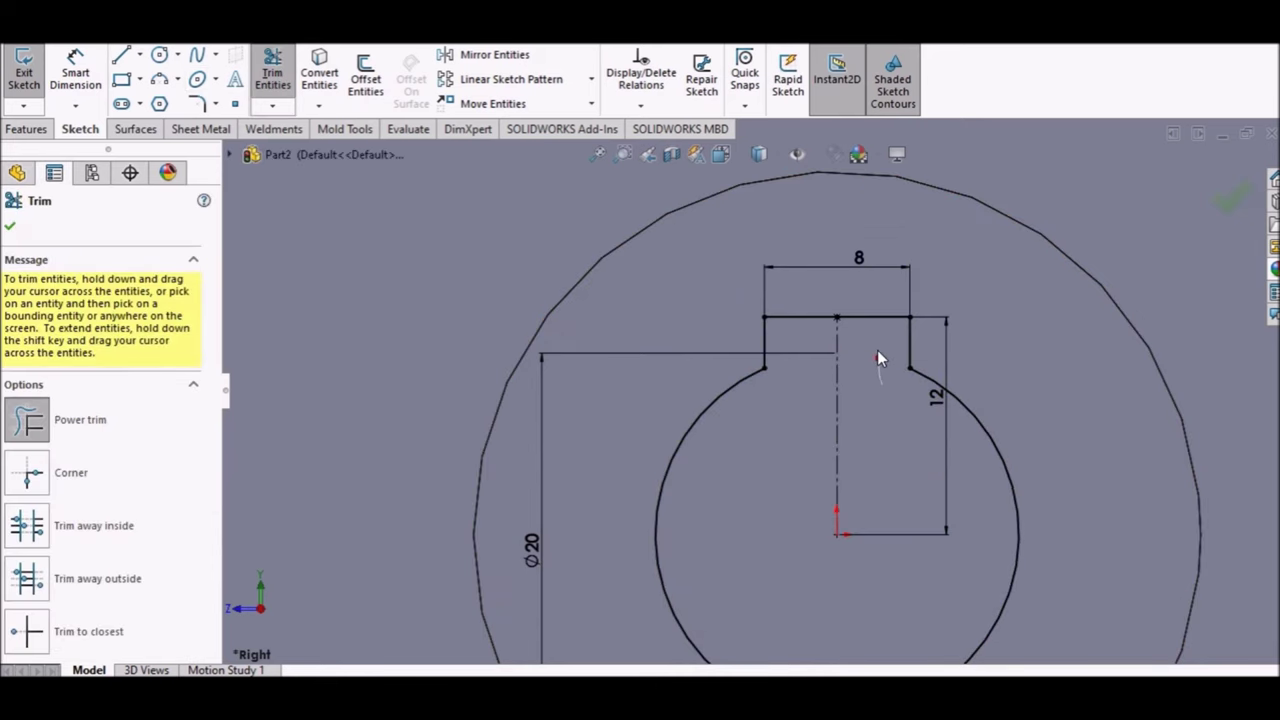
pyautogui.scroll(5, 877, 358)
# - Extrude-cut the keyed Ø20 bore Through All, then view the gear from the Right
pyautogui.click(12, 229)
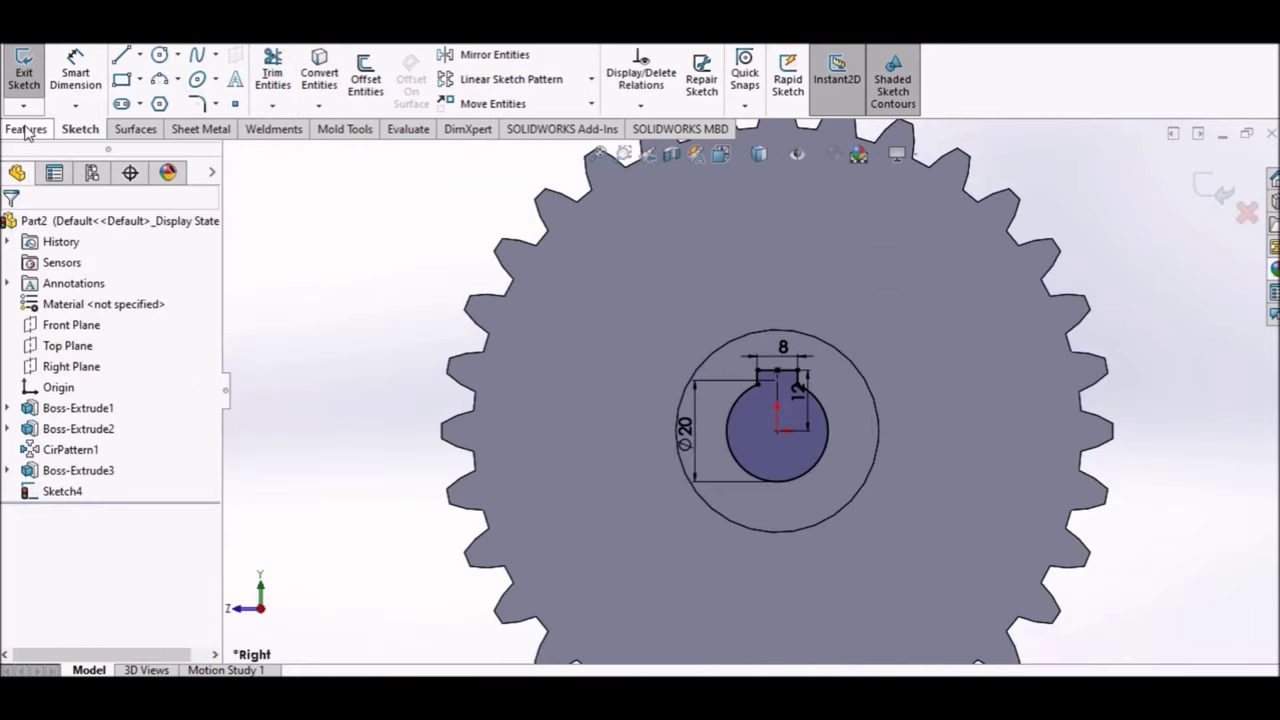
pyautogui.click(26, 128)
pyautogui.click(278, 75)
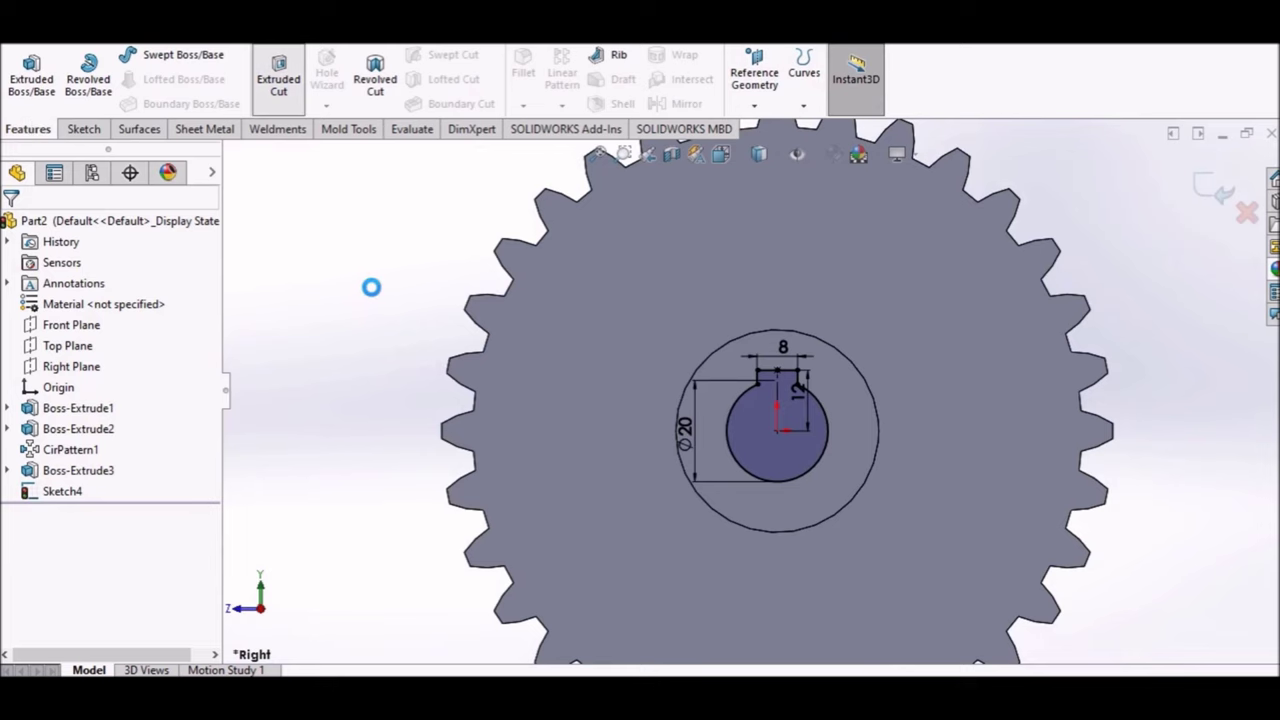
pyautogui.click(171, 340)
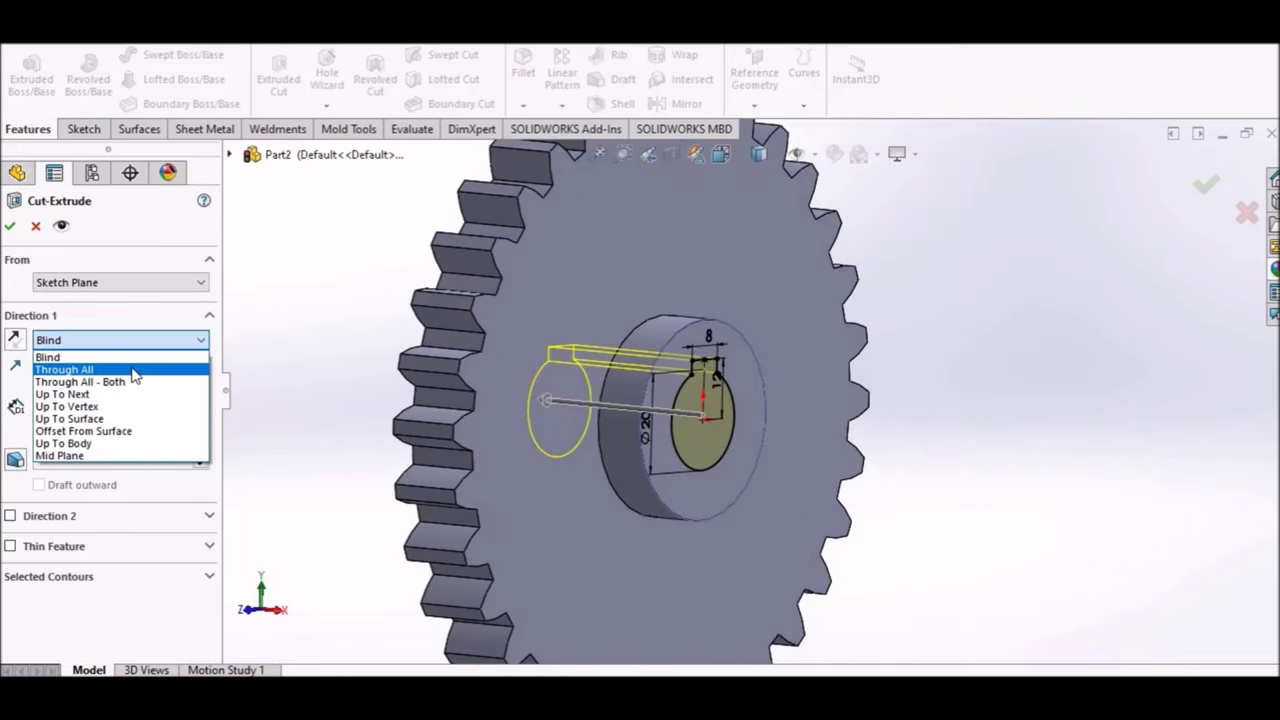
pyautogui.click(135, 372)
pyautogui.click(11, 228)
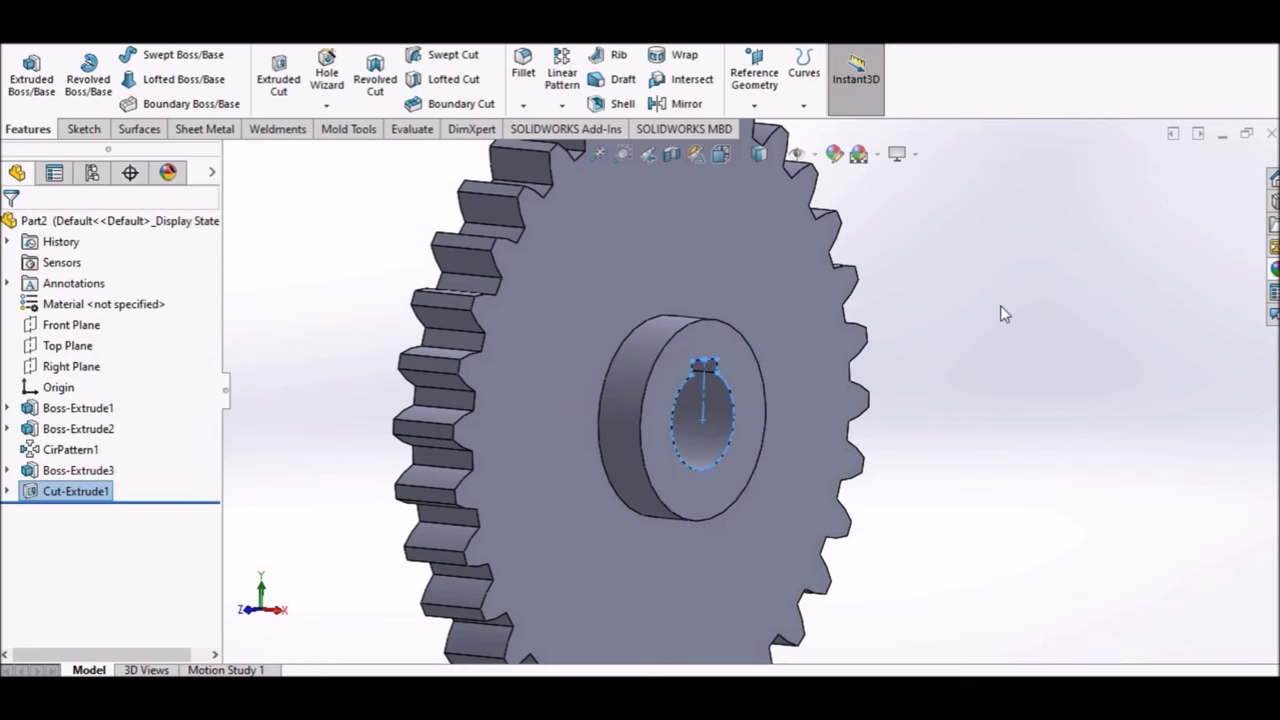
pyautogui.click(720, 153)
pyautogui.click(833, 360)
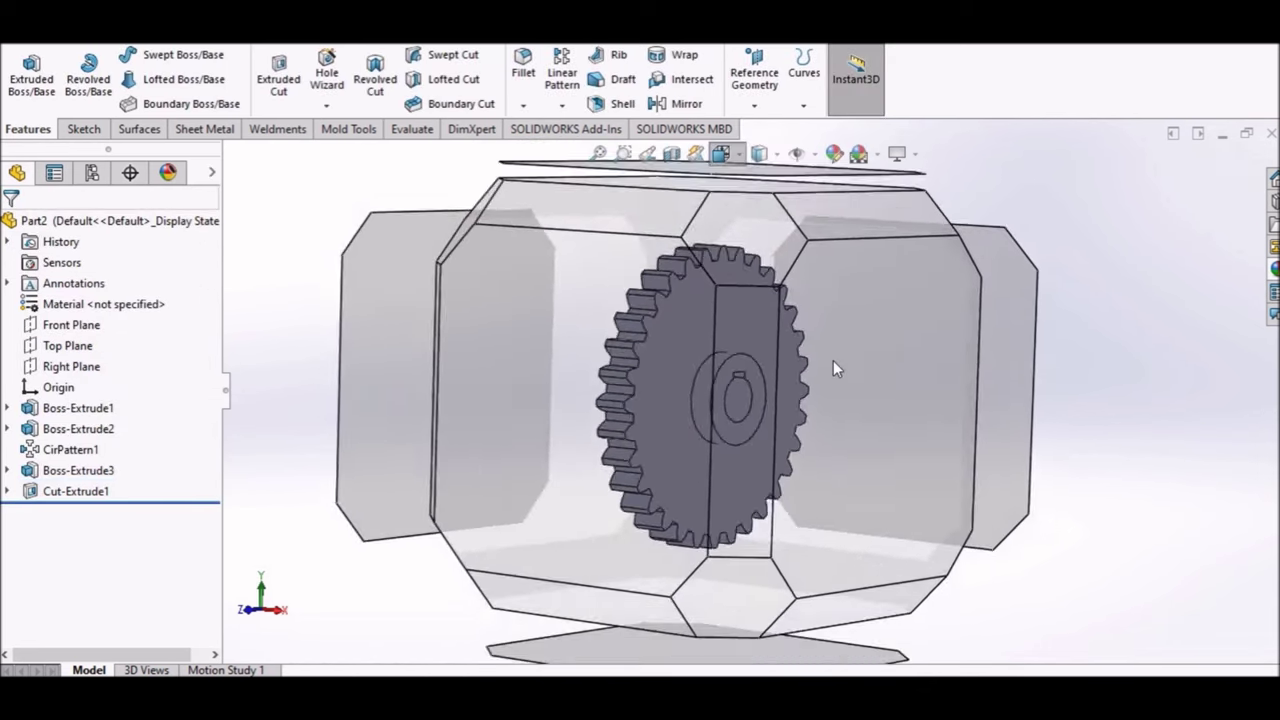
# - Start a sketch on the gear's front face with two concentric circles at the origin
pyautogui.rightClick(833, 362)
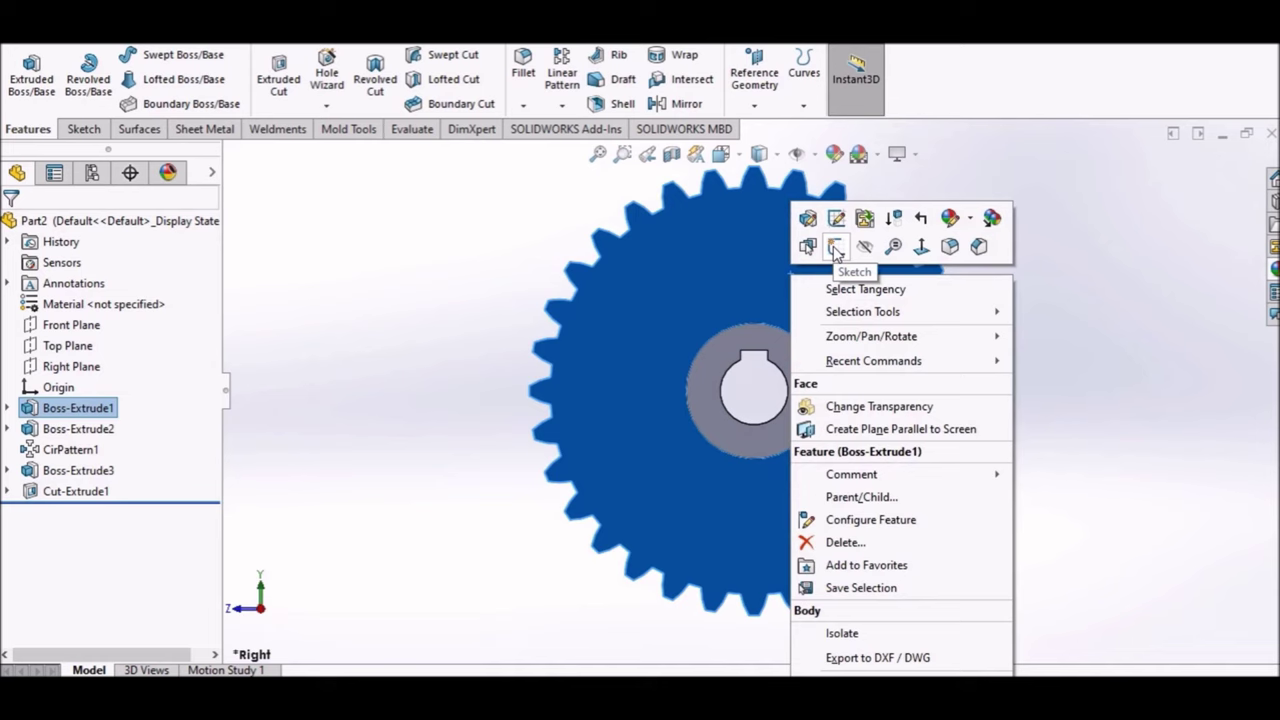
pyautogui.click(836, 247)
pyautogui.click(482, 250)
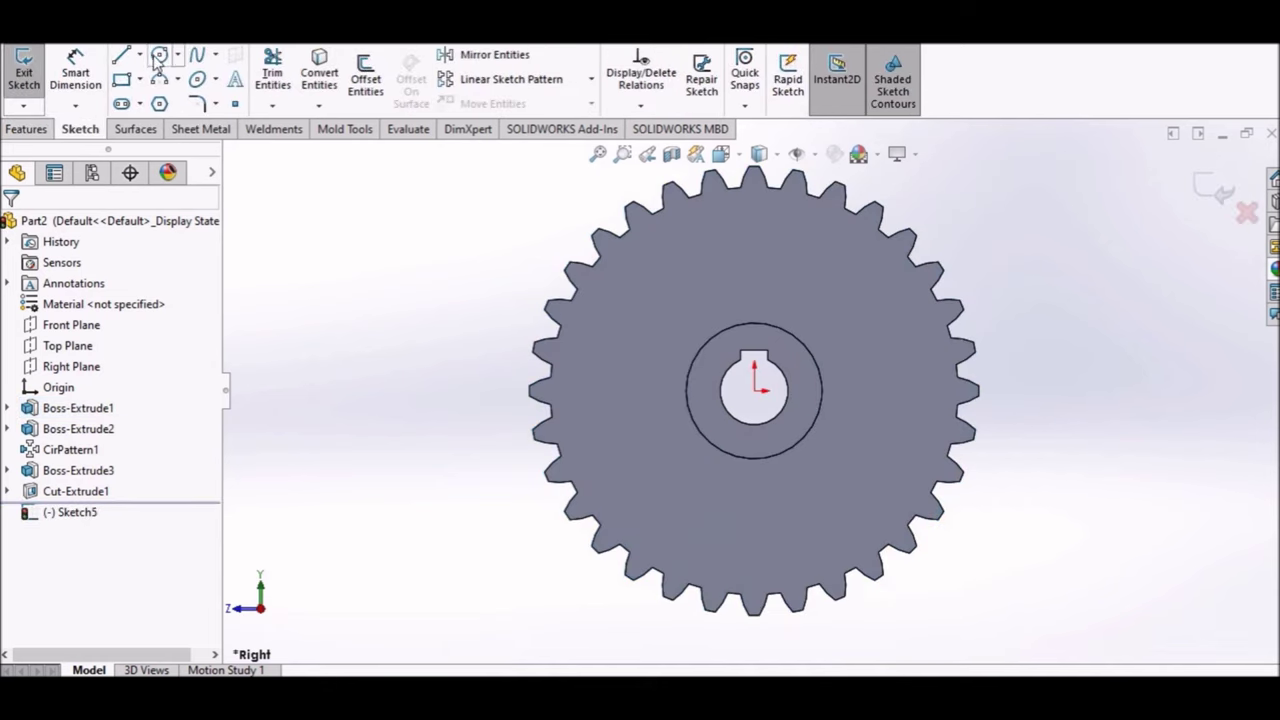
pyautogui.click(159, 57)
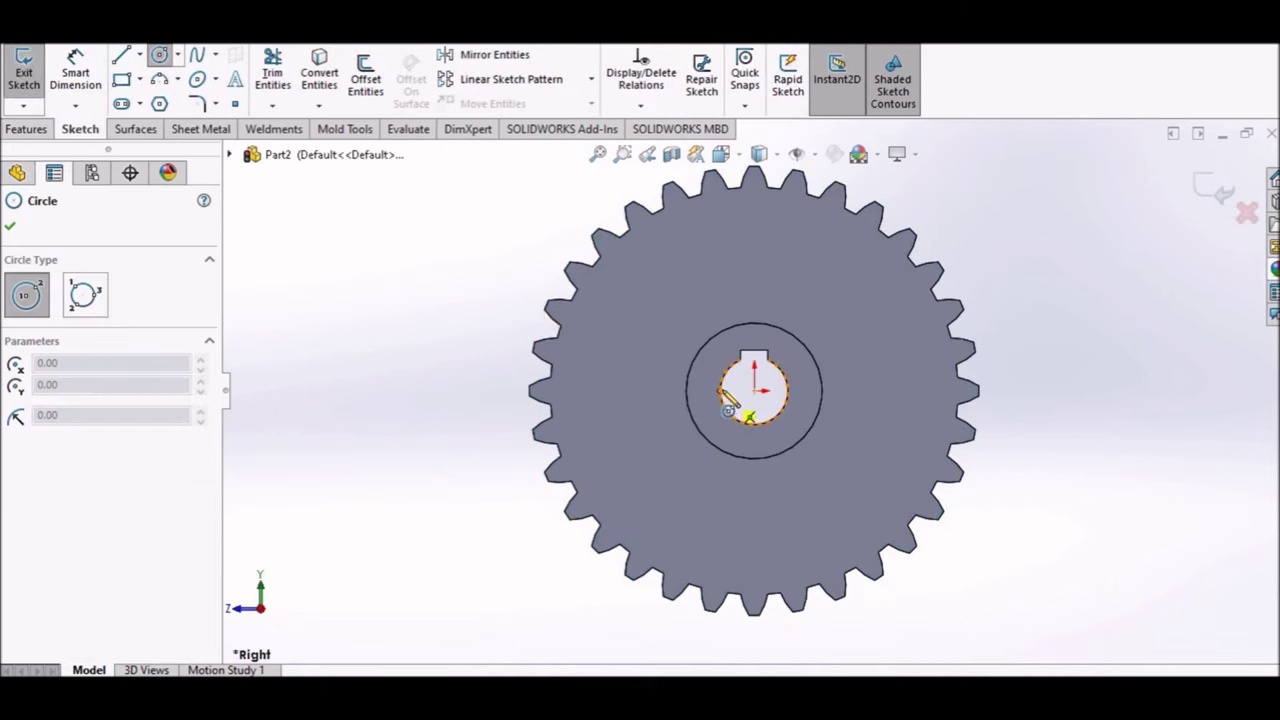
pyautogui.click(754, 390)
pyautogui.click(712, 514)
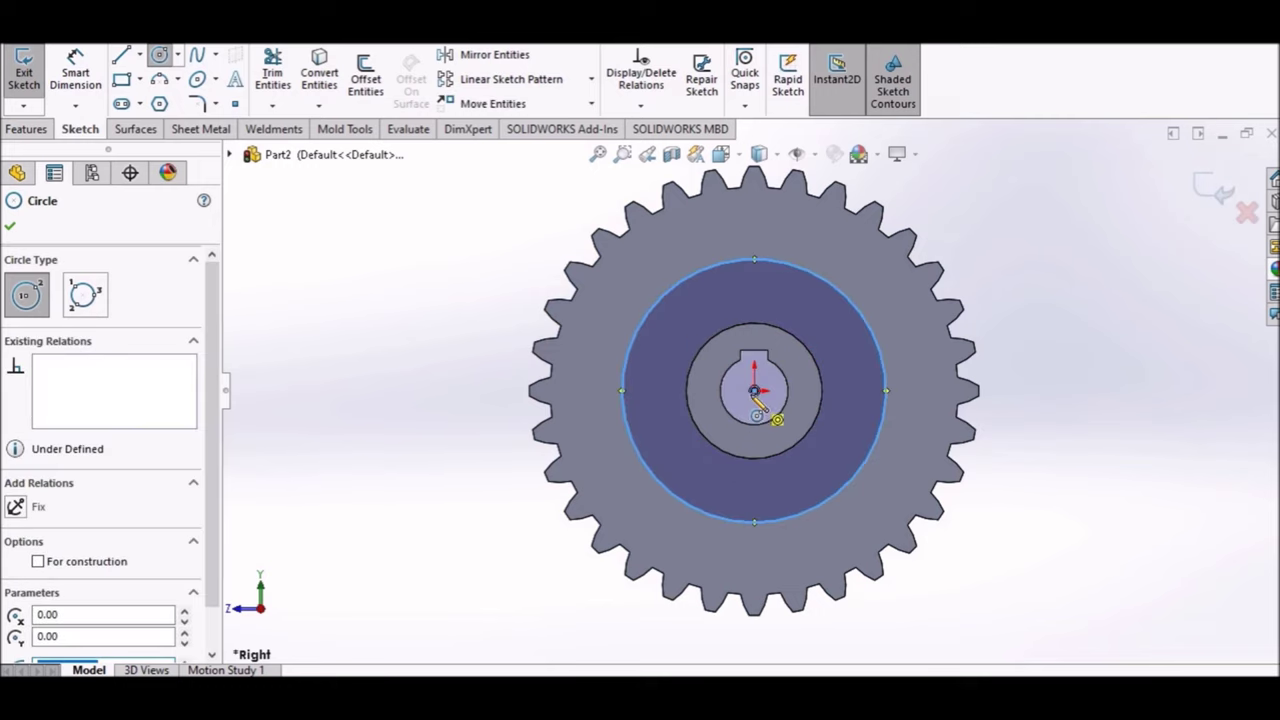
pyautogui.click(754, 390)
pyautogui.click(882, 491)
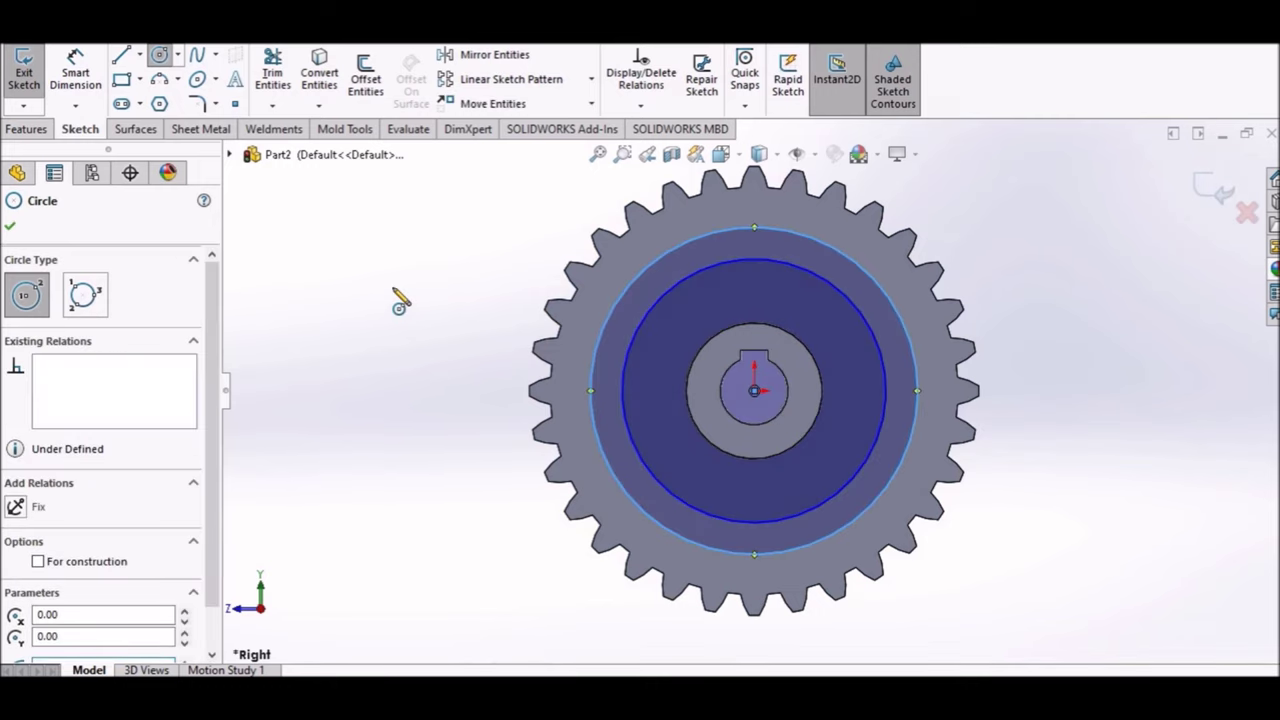
pyautogui.press('Escape')
# - Dimension the outer circle Ø110 and the inner circle Ø48
pyautogui.click(296, 262)
pyautogui.click(75, 72)
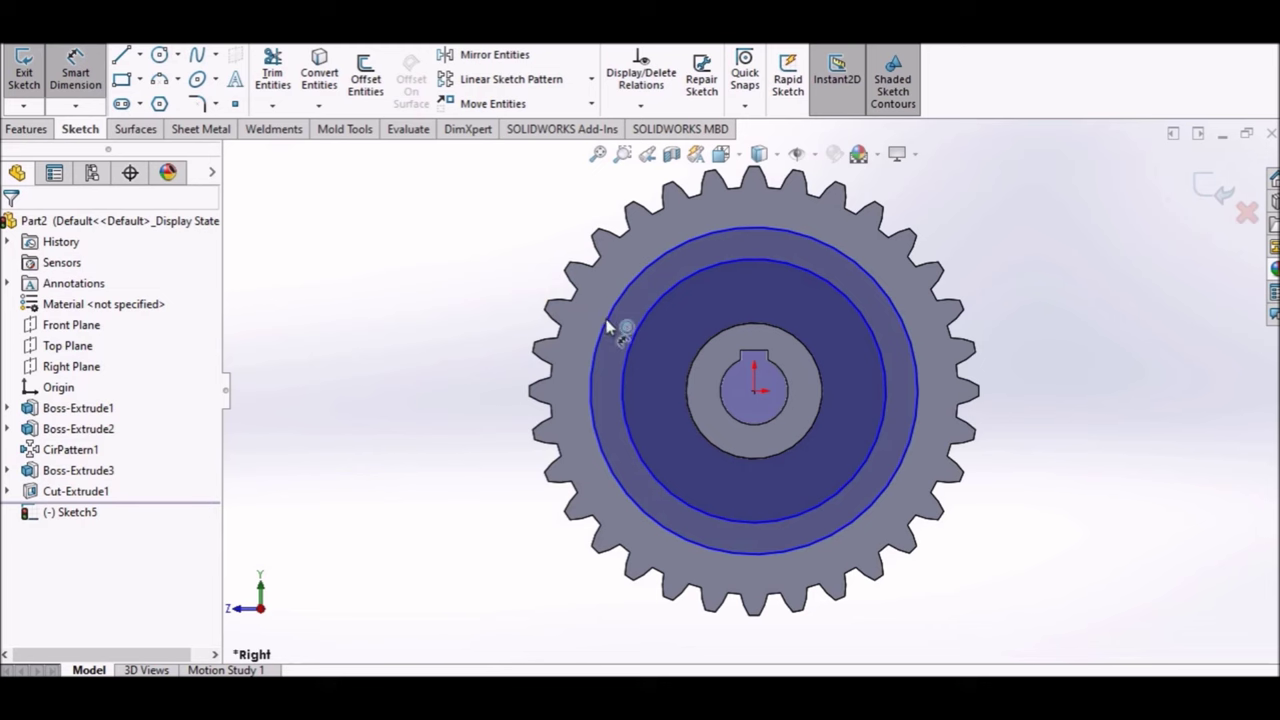
pyautogui.click(607, 325)
pyautogui.click(494, 360)
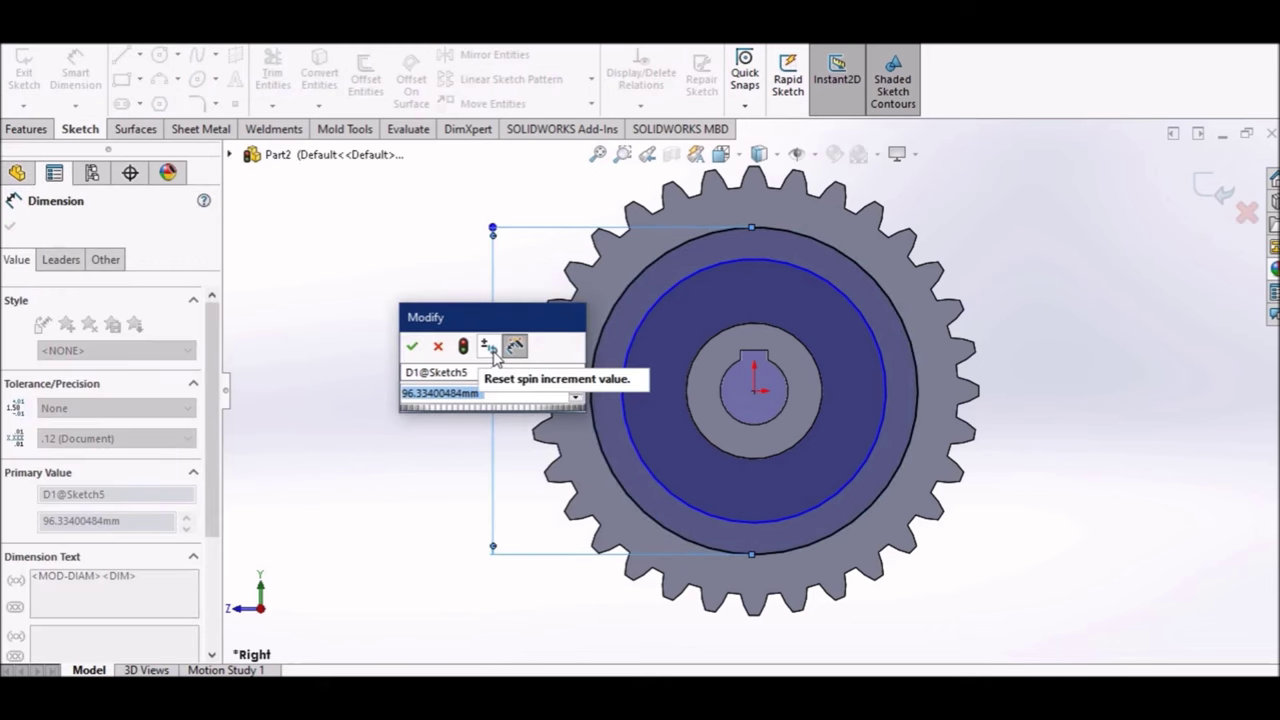
pyautogui.write('110')
pyautogui.press('Return')
pyautogui.press('Escape')
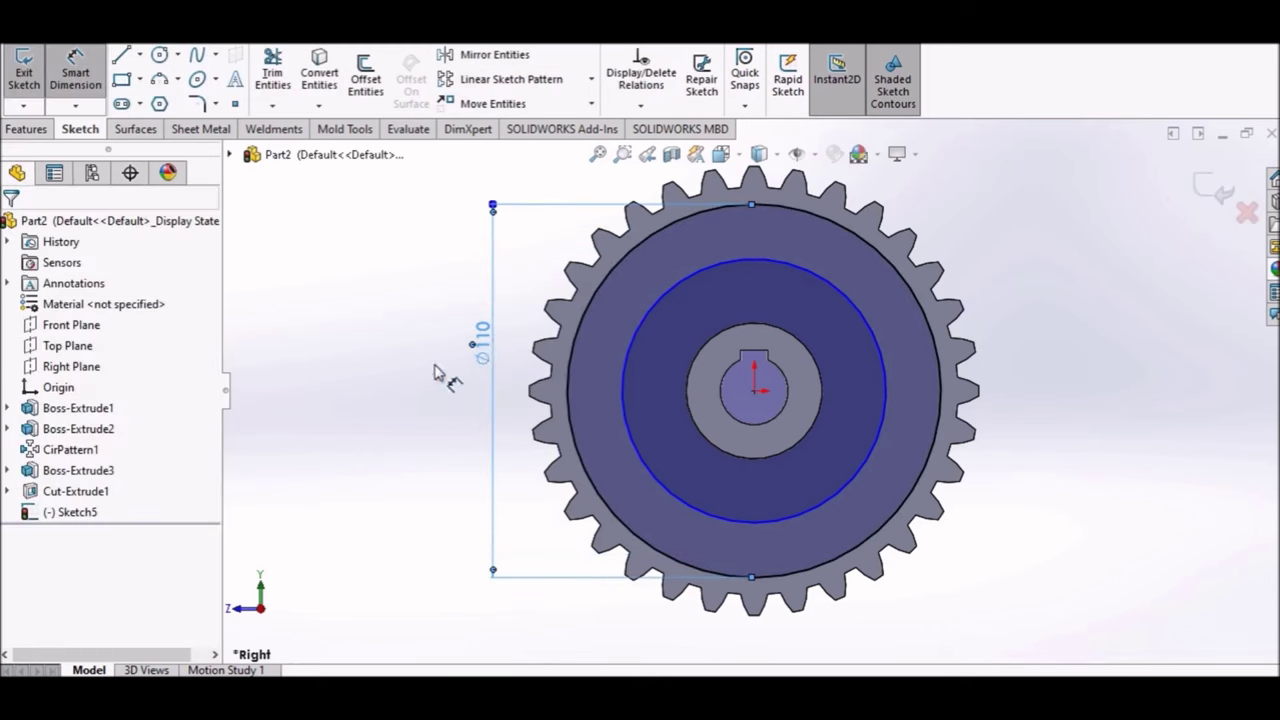
pyautogui.click(623, 402)
pyautogui.click(614, 392)
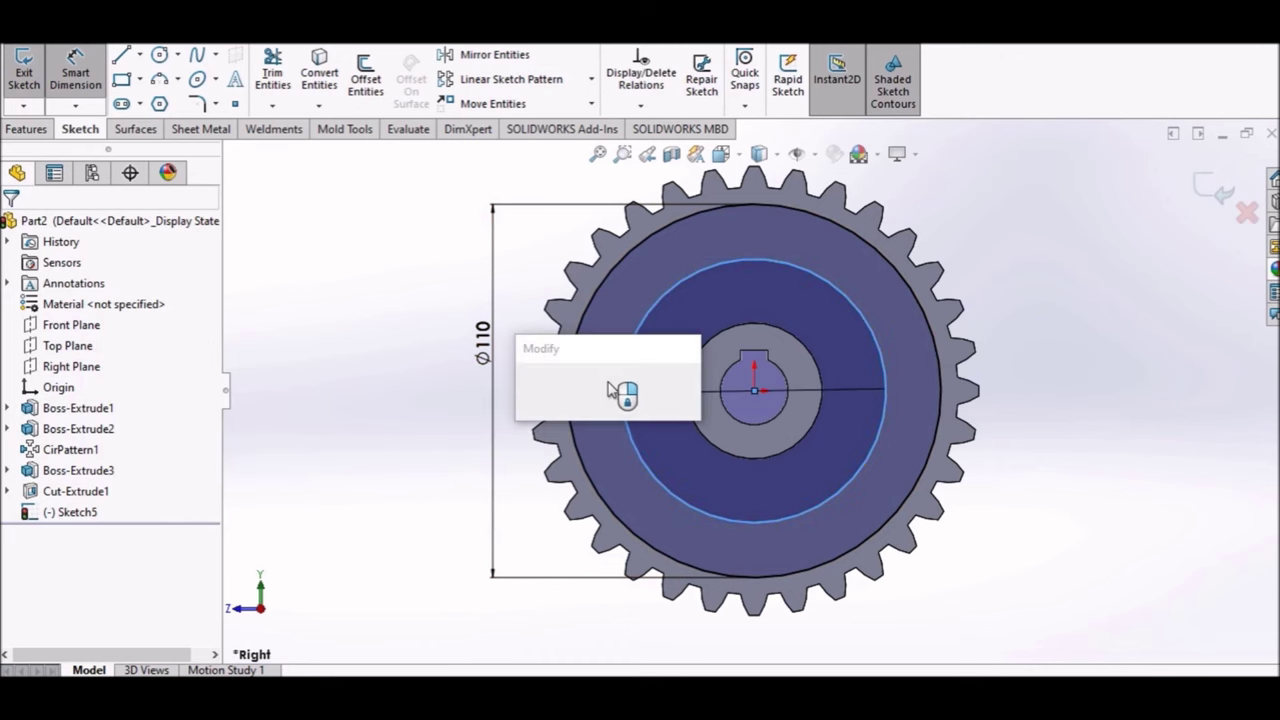
pyautogui.write('48')
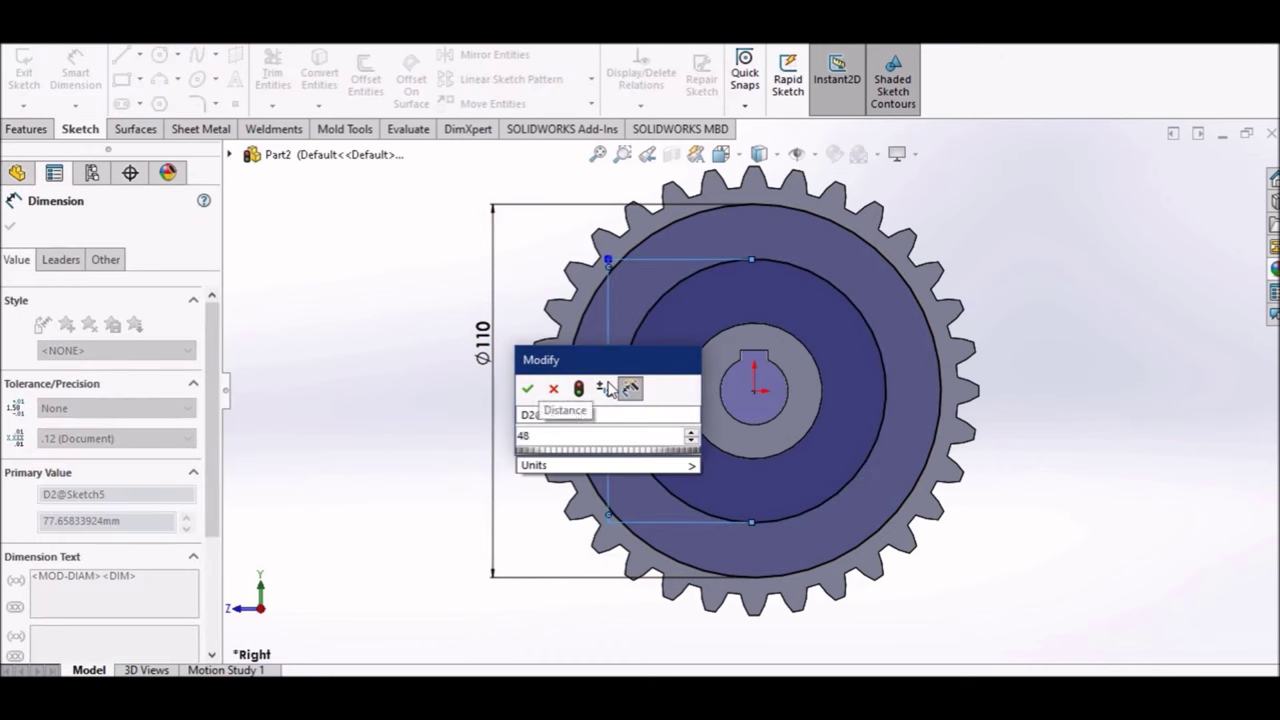
pyautogui.press('Return')
pyautogui.click(11, 230)
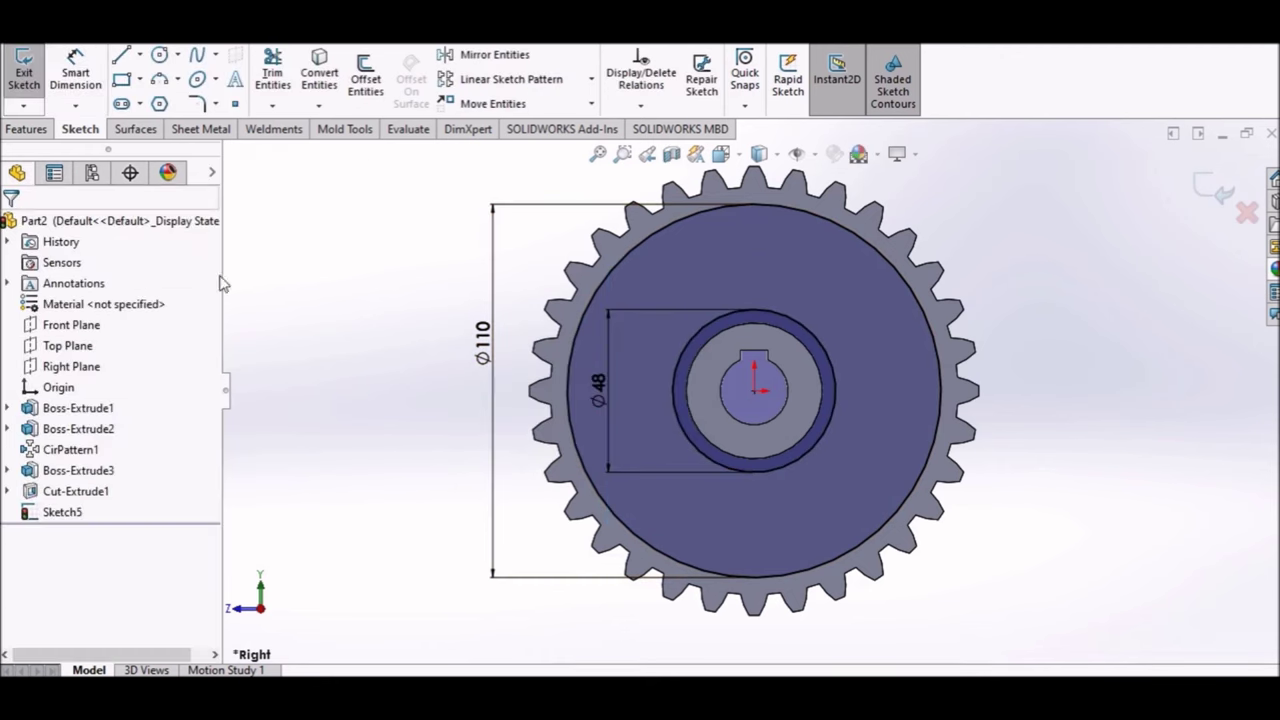
pyautogui.click(15, 128)
# - Cut the ring between Ø110 and Ø48 to a 3 mm blind depth, then return to Right view
pyautogui.click(278, 80)
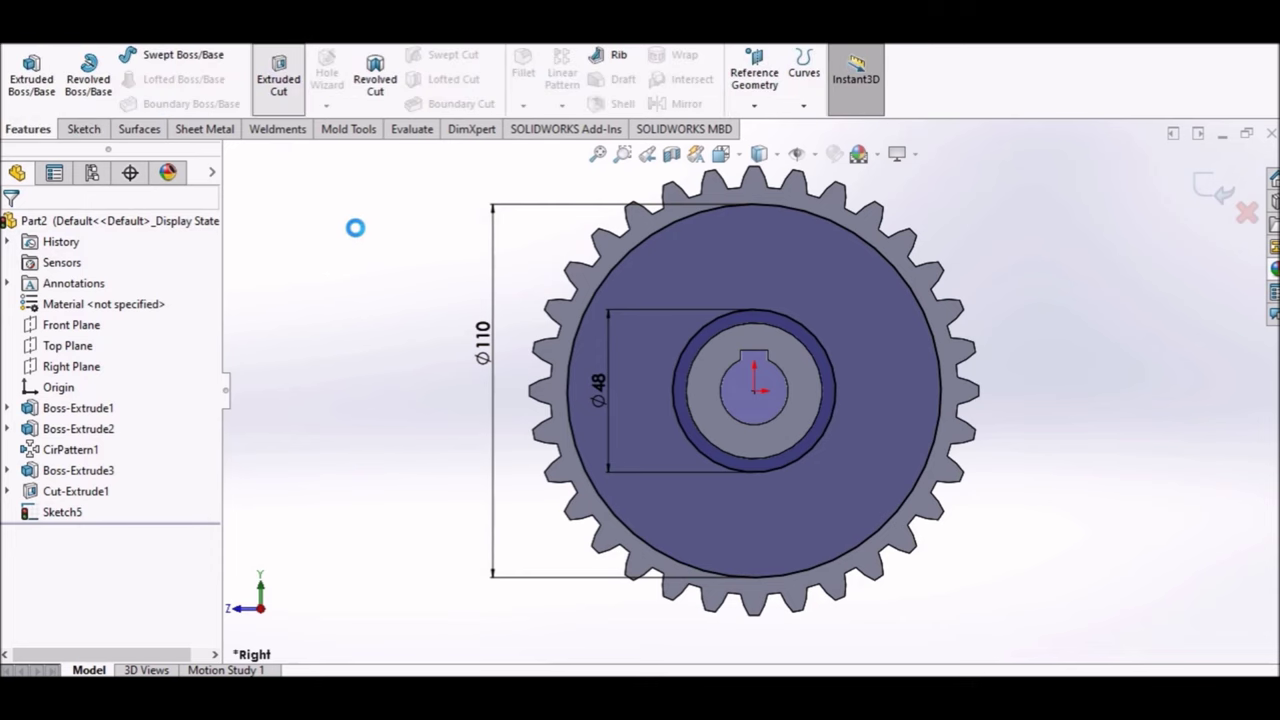
pyautogui.write('3.00mm')
pyautogui.press('Return')
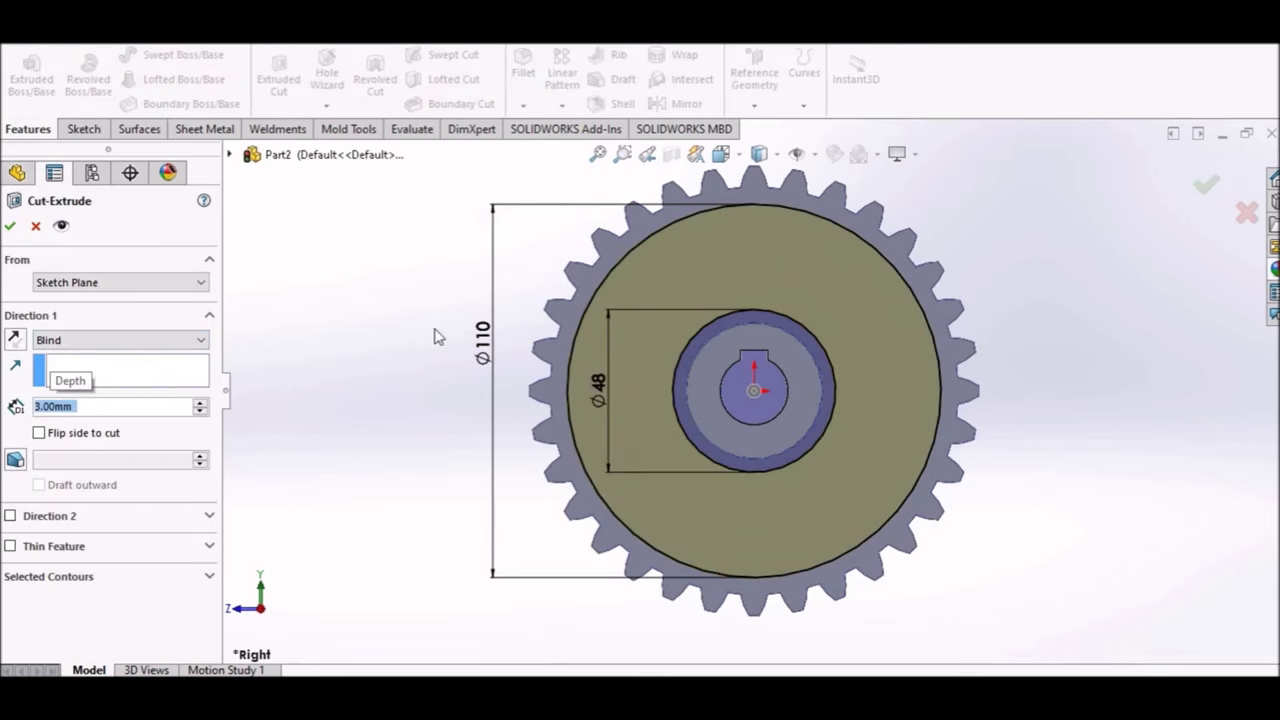
pyautogui.moveTo(434, 337)
pyautogui.mouseDown(button='middle')
pyautogui.moveTo(514, 349)
pyautogui.moveTo(571, 386)
pyautogui.moveTo(512, 347)
pyautogui.mouseUp(button='middle')
pyautogui.click(15, 227)
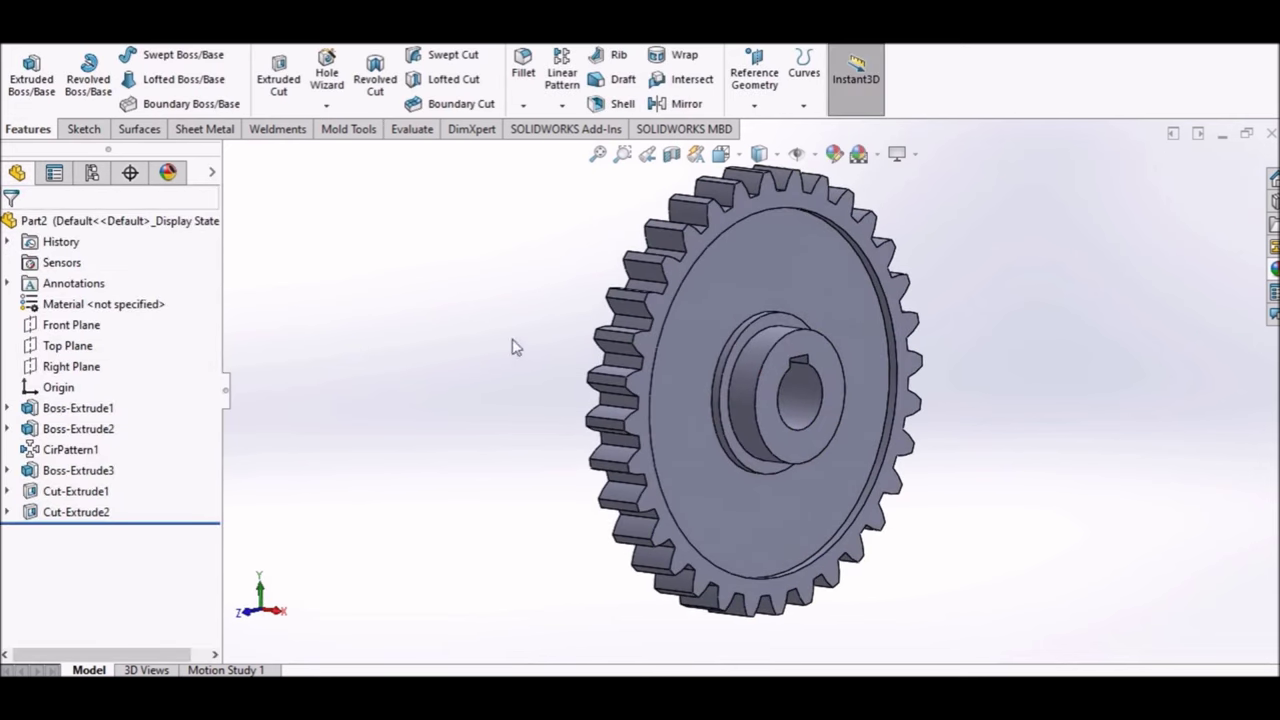
pyautogui.click(716, 162)
pyautogui.click(823, 391)
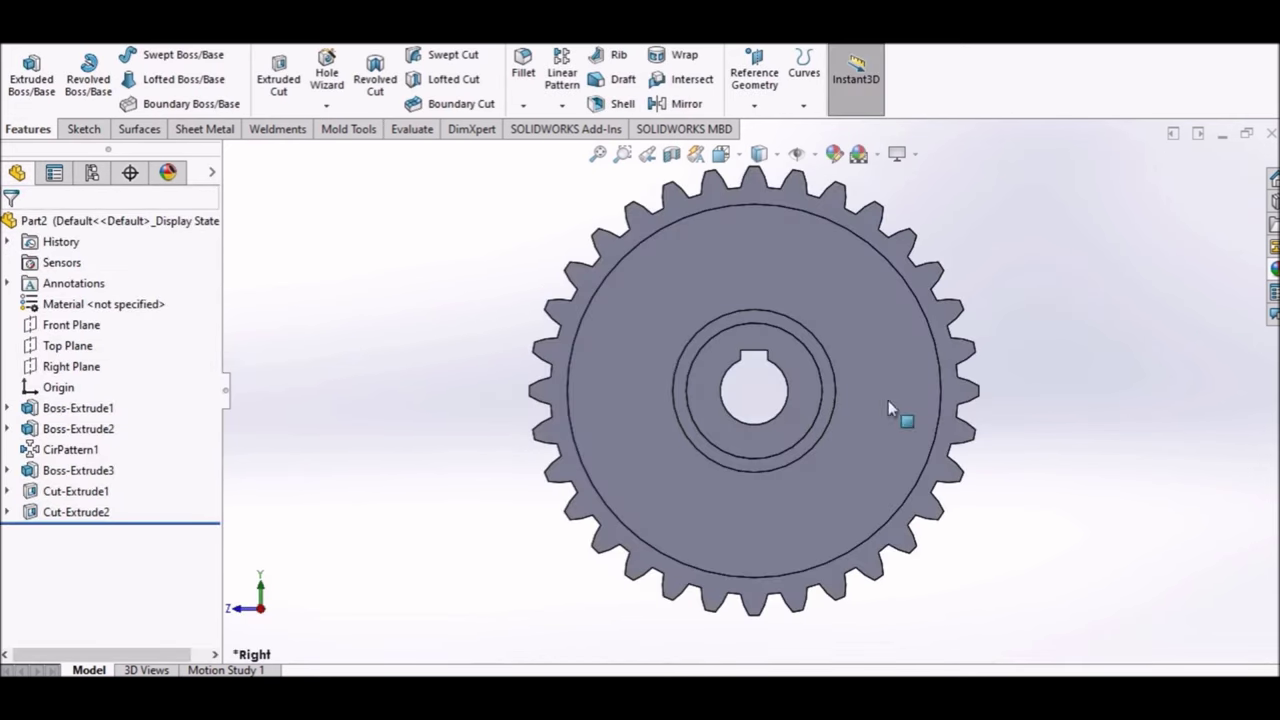
# - Start a sketch on the recessed face with a centre circle at the gear origin
pyautogui.click(756, 256)
pyautogui.rightClick(756, 256)
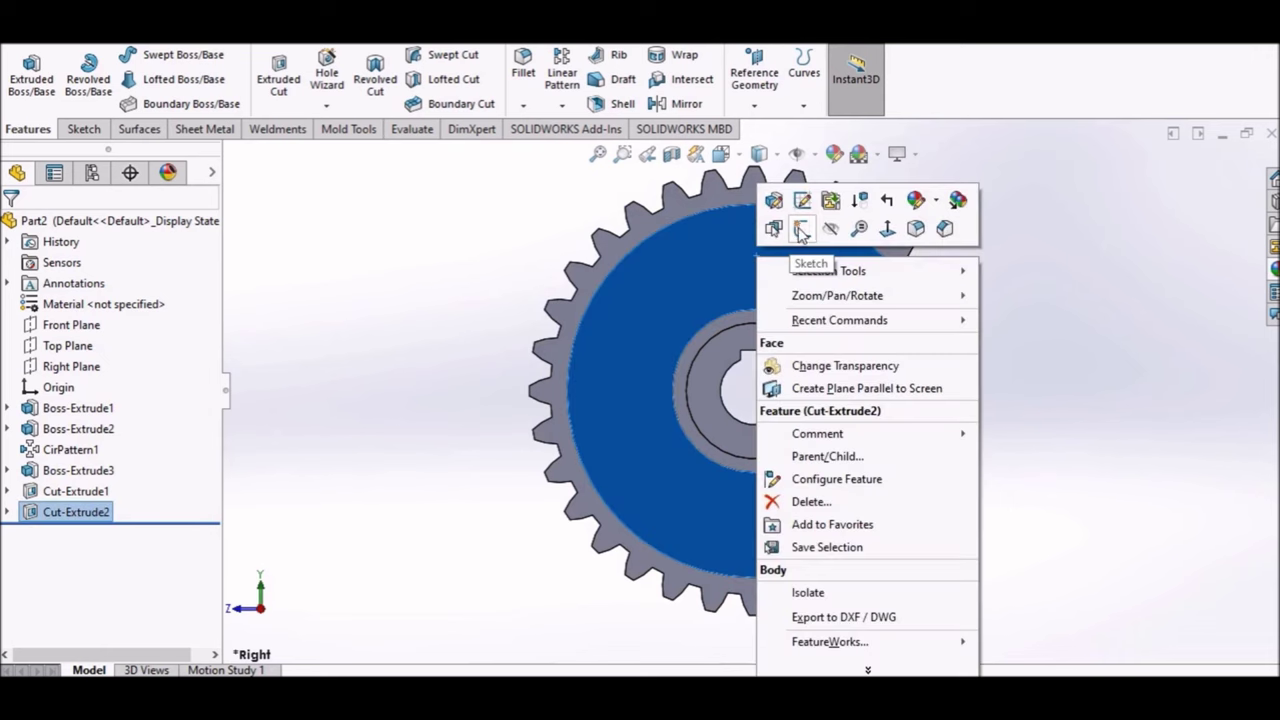
pyautogui.click(803, 230)
pyautogui.click(178, 54)
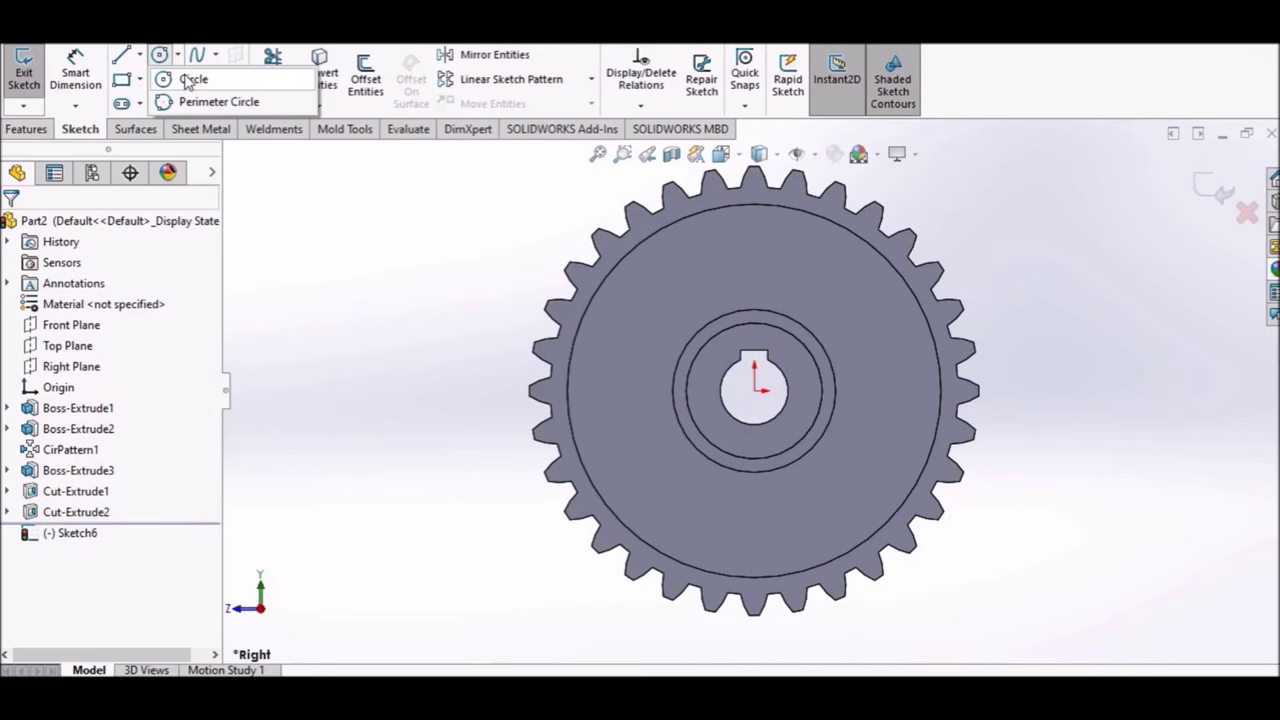
pyautogui.click(190, 78)
pyautogui.click(756, 390)
pyautogui.click(764, 258)
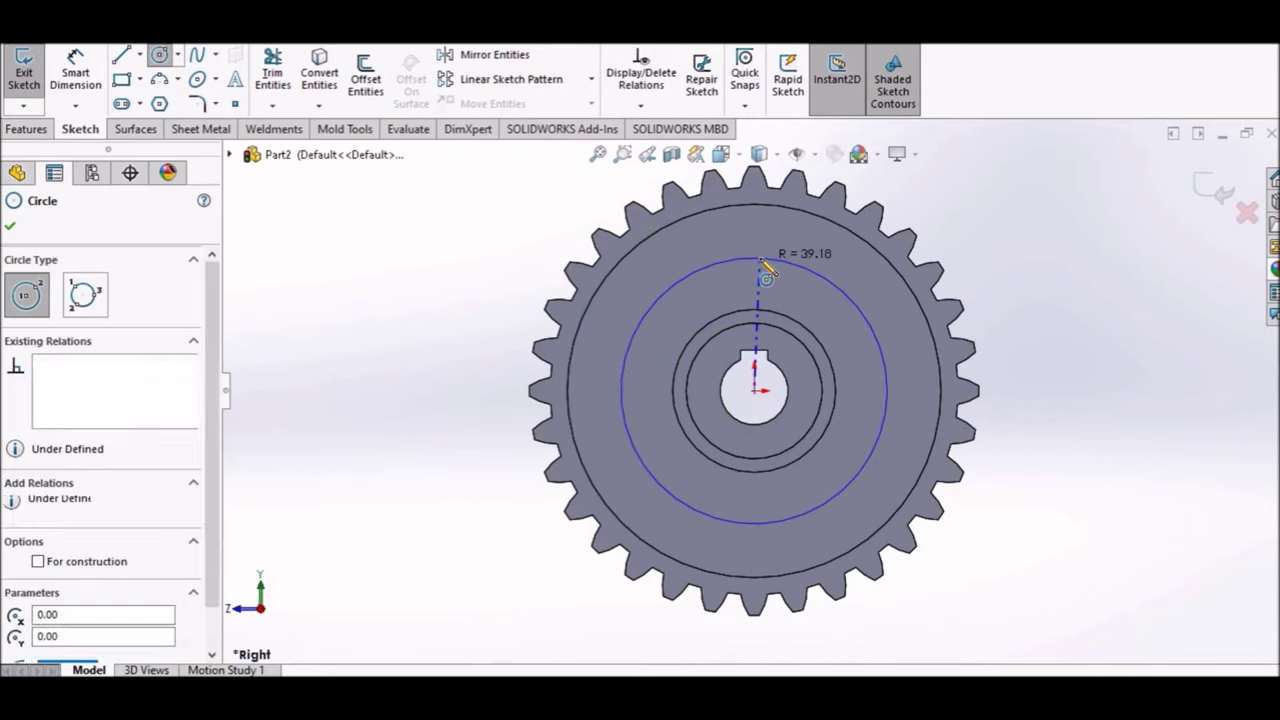
pyautogui.rightClick(418, 282)
pyautogui.click(420, 217)
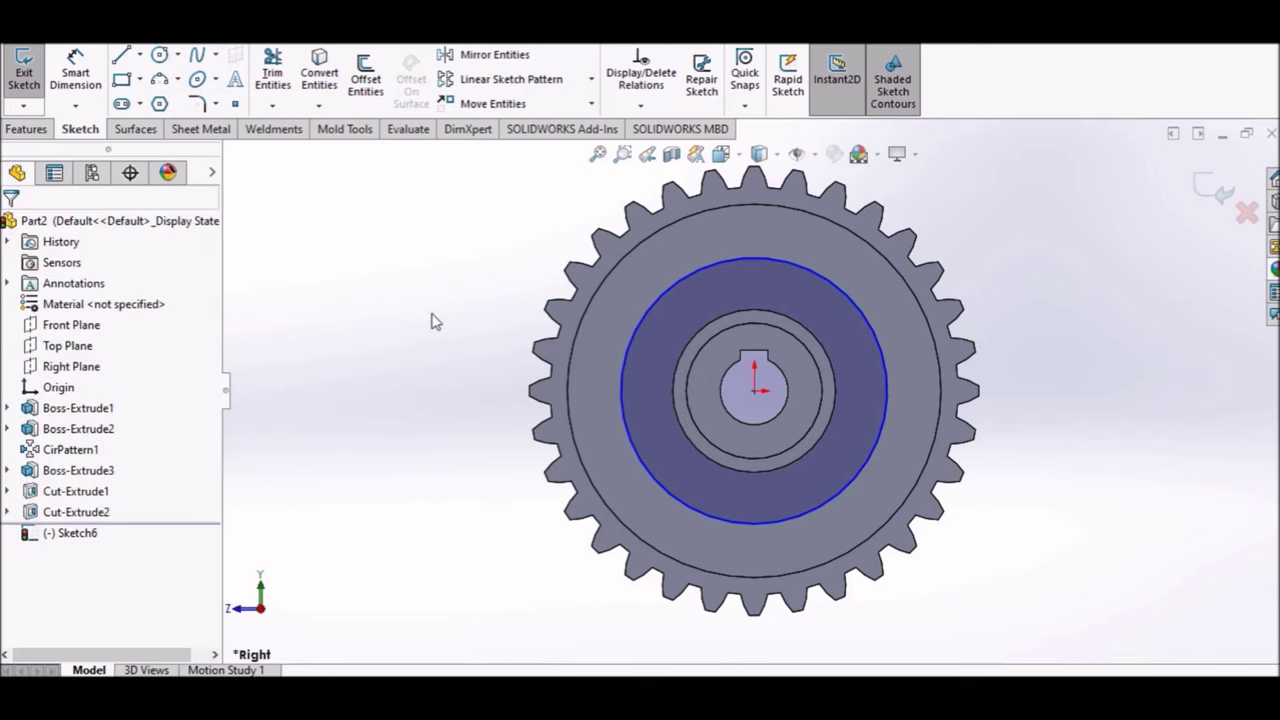
# - Dimension the circle to Ø78.50 and convert it to construction geometry
pyautogui.click(75, 72)
pyautogui.click(640, 330)
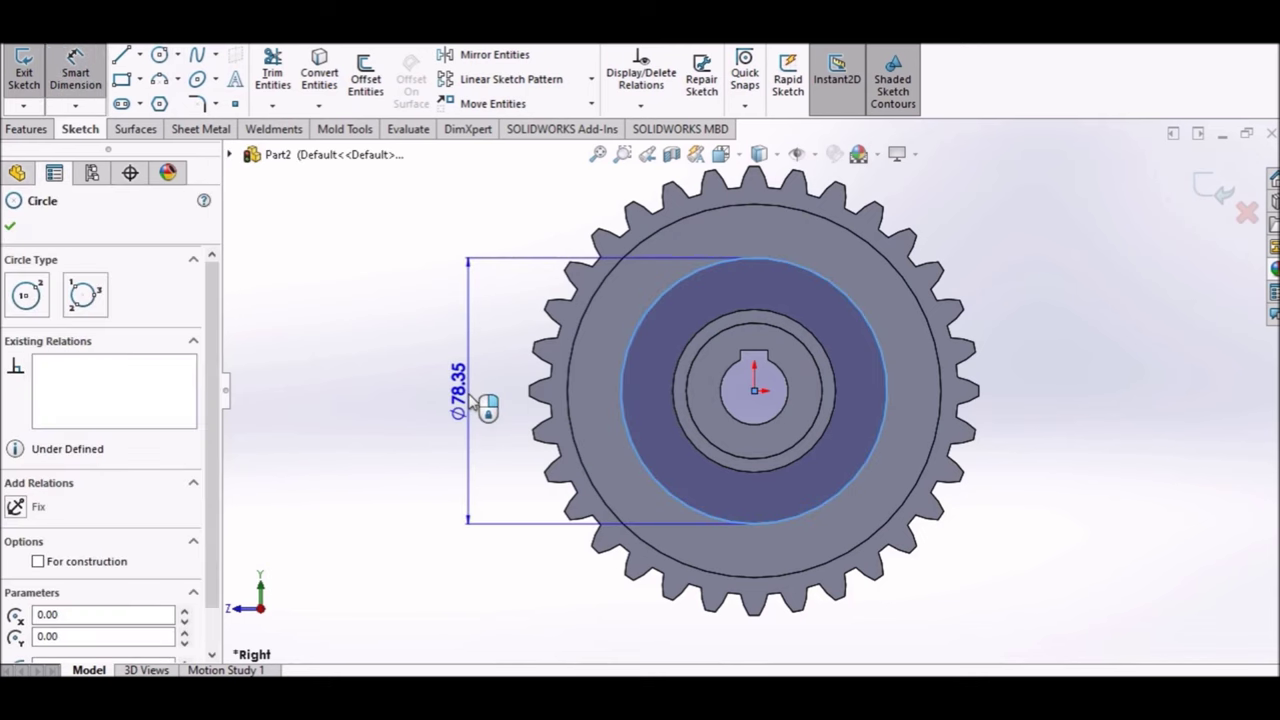
pyautogui.click(470, 400)
pyautogui.write('78.5')
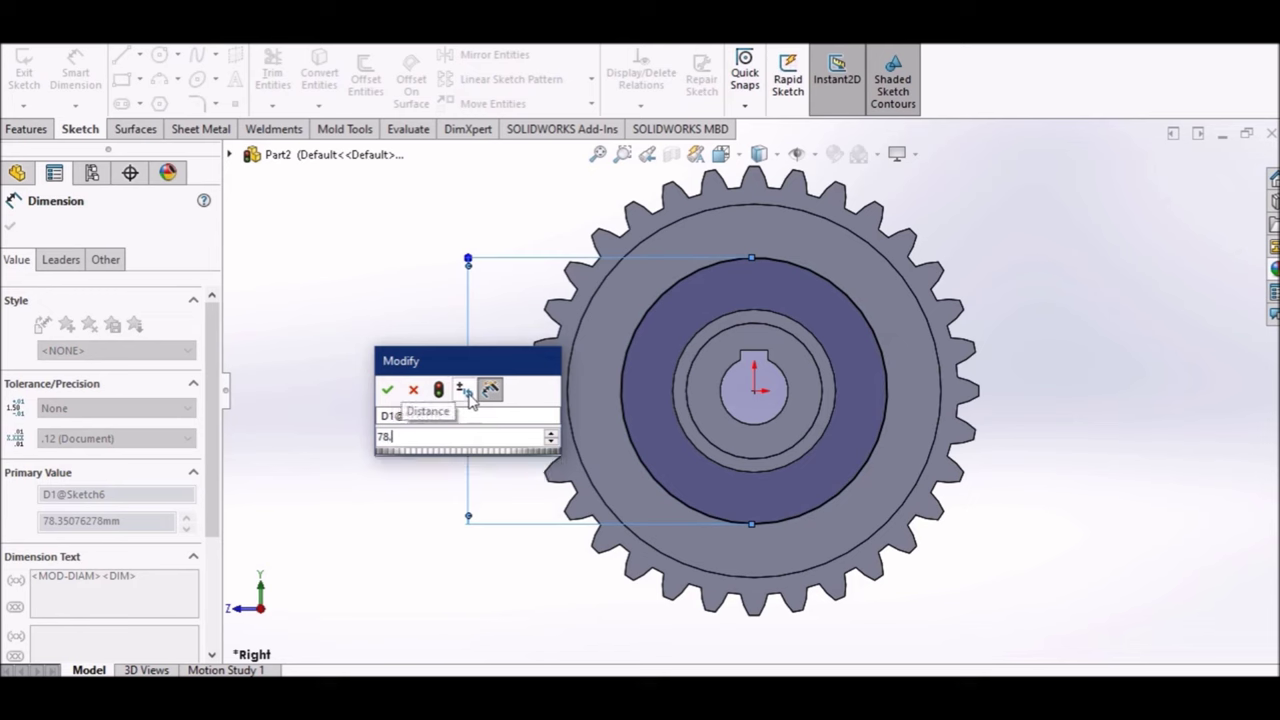
pyautogui.press('Return')
pyautogui.click(412, 318)
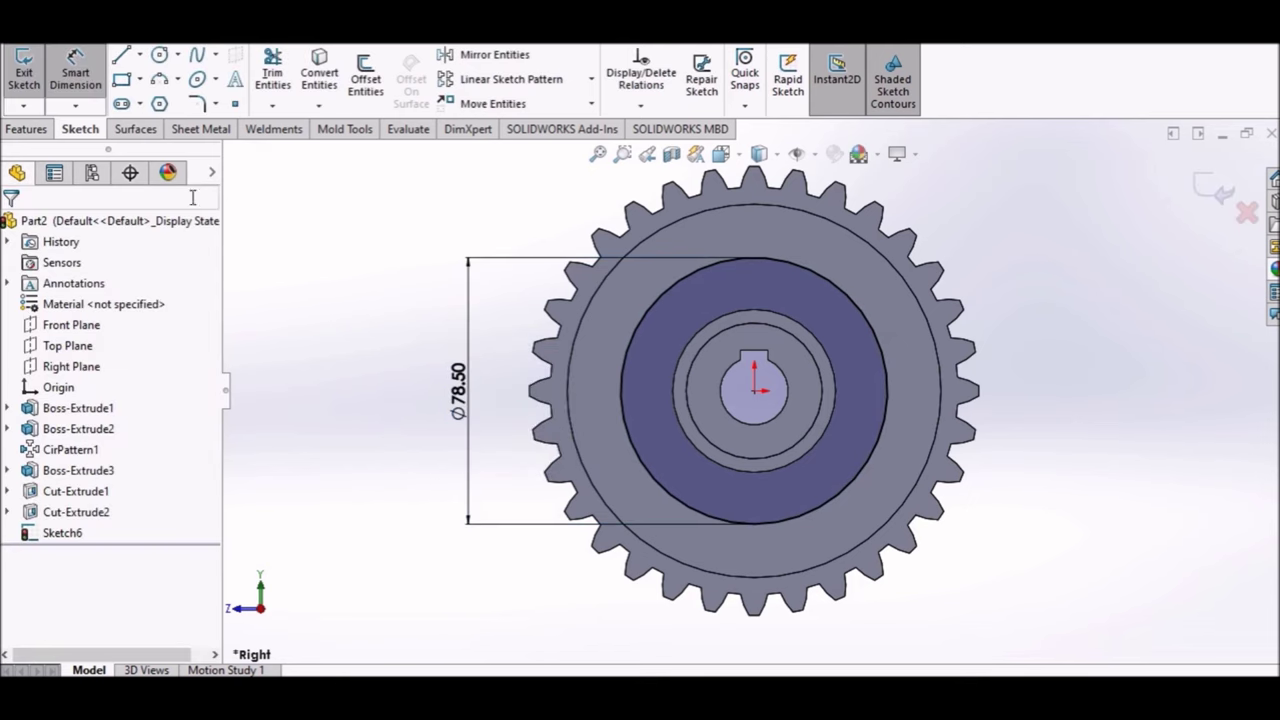
pyautogui.rightClick(410, 231)
pyautogui.click(458, 289)
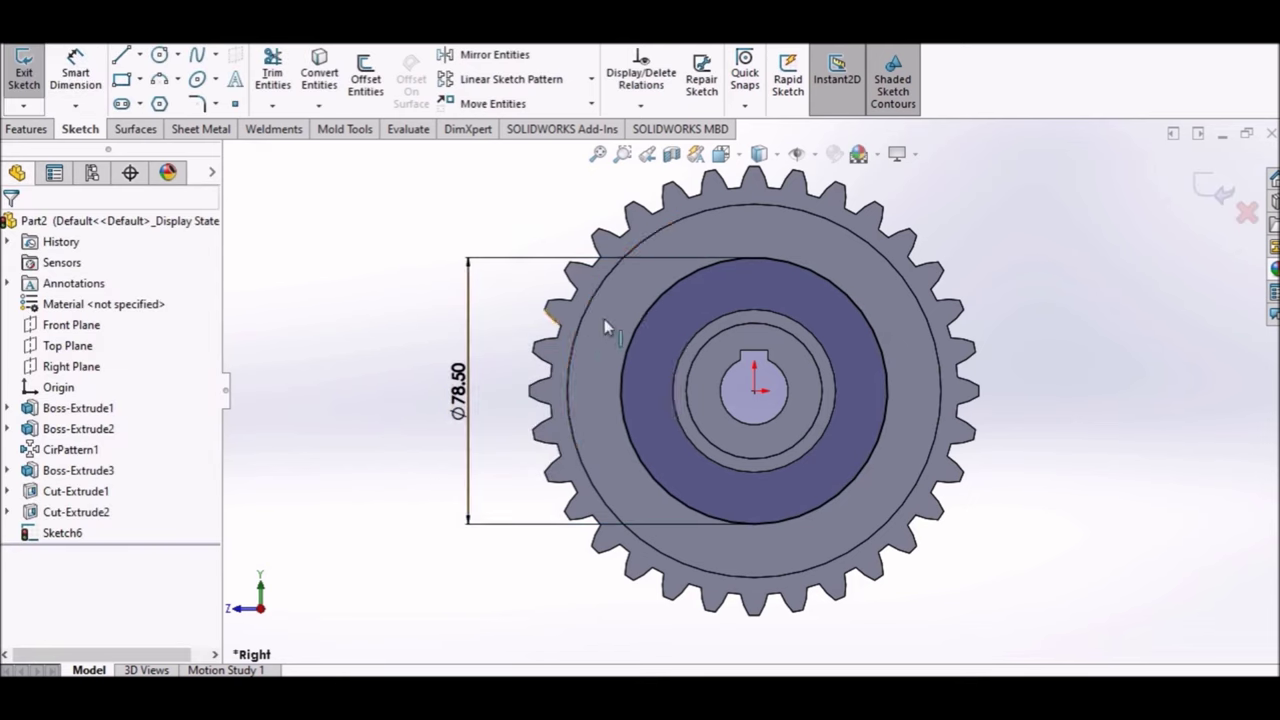
pyautogui.click(660, 328)
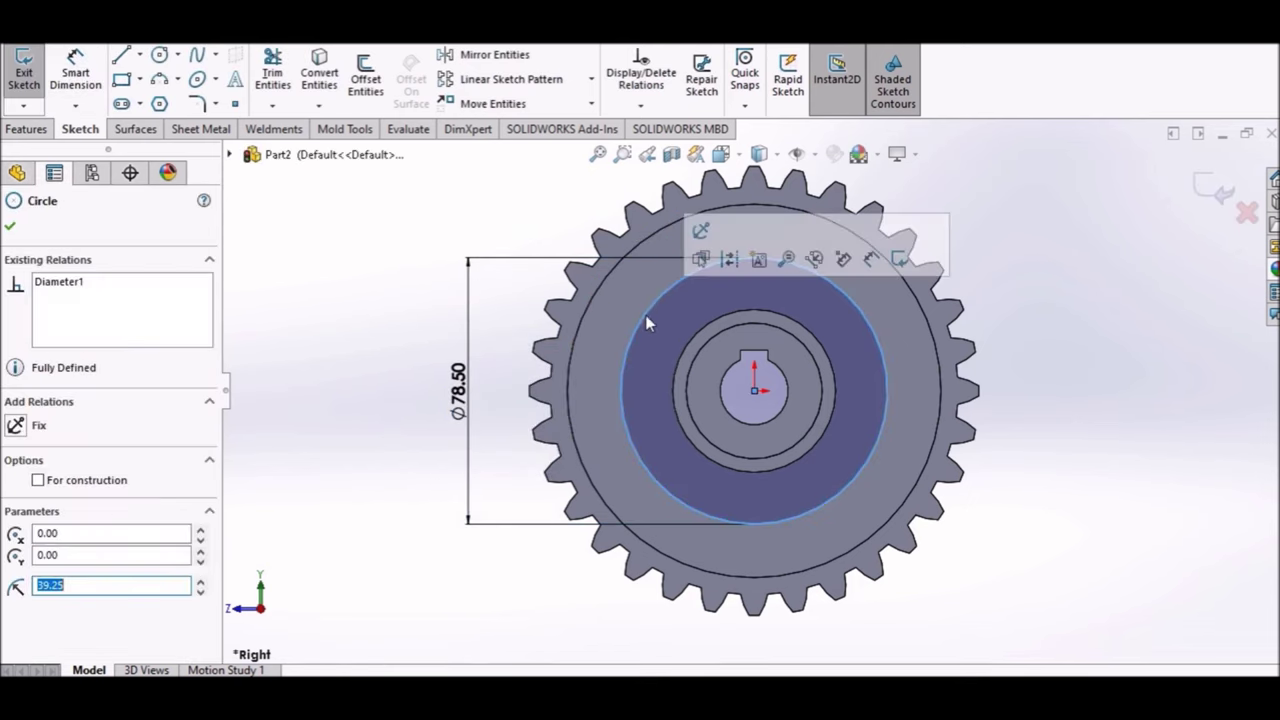
pyautogui.click(733, 259)
pyautogui.click(449, 278)
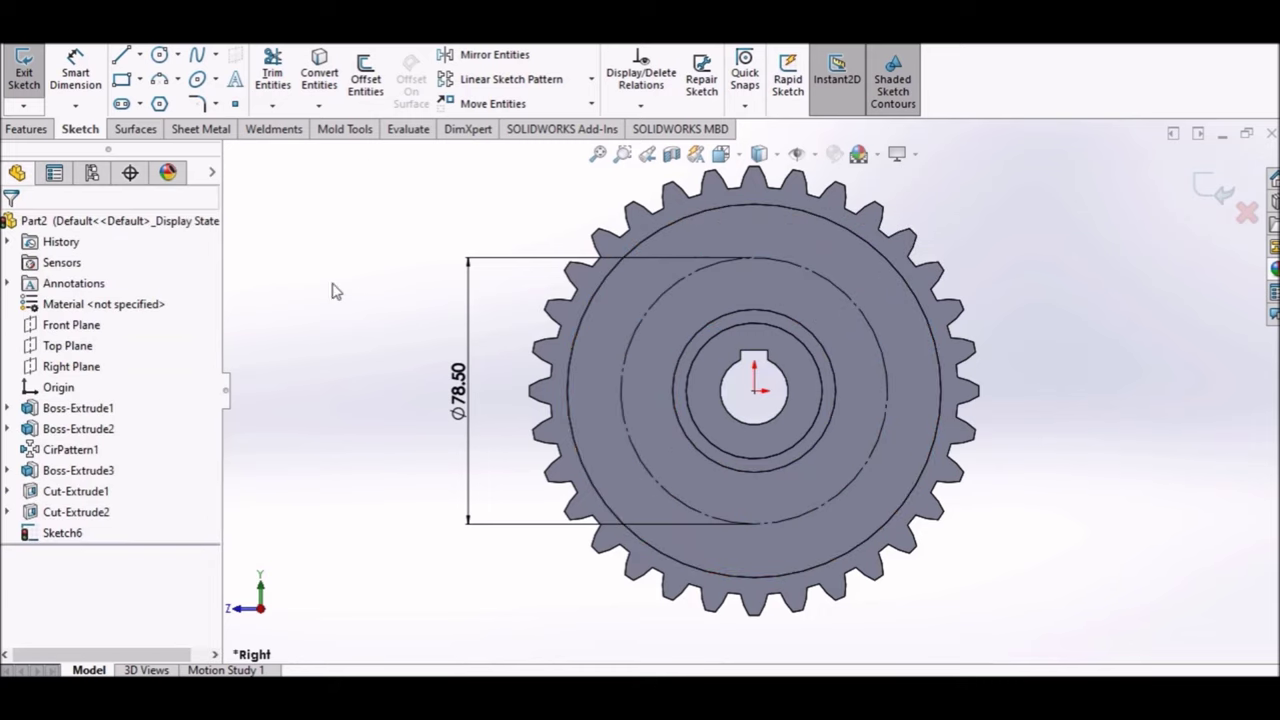
# - Draw a small circle centred on the construction circle's top point
pyautogui.click(163, 57)
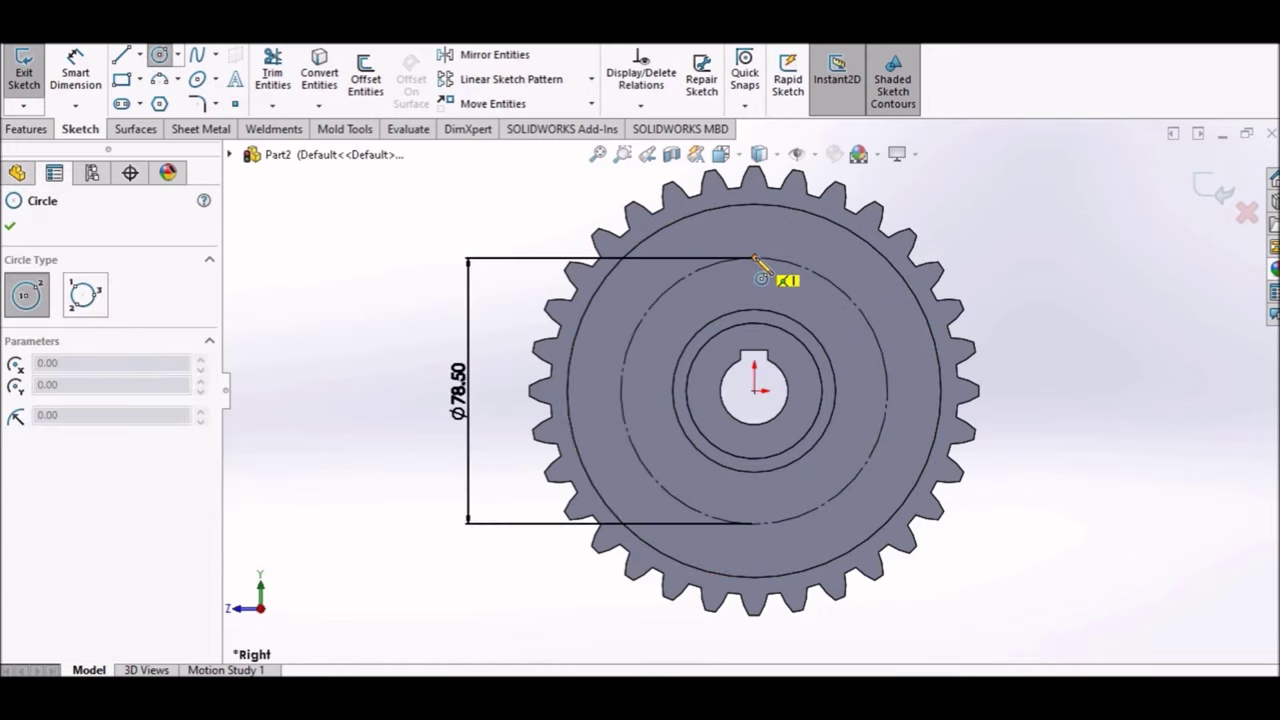
pyautogui.click(754, 258)
pyautogui.click(771, 258)
pyautogui.rightClick(478, 232)
pyautogui.click(488, 227)
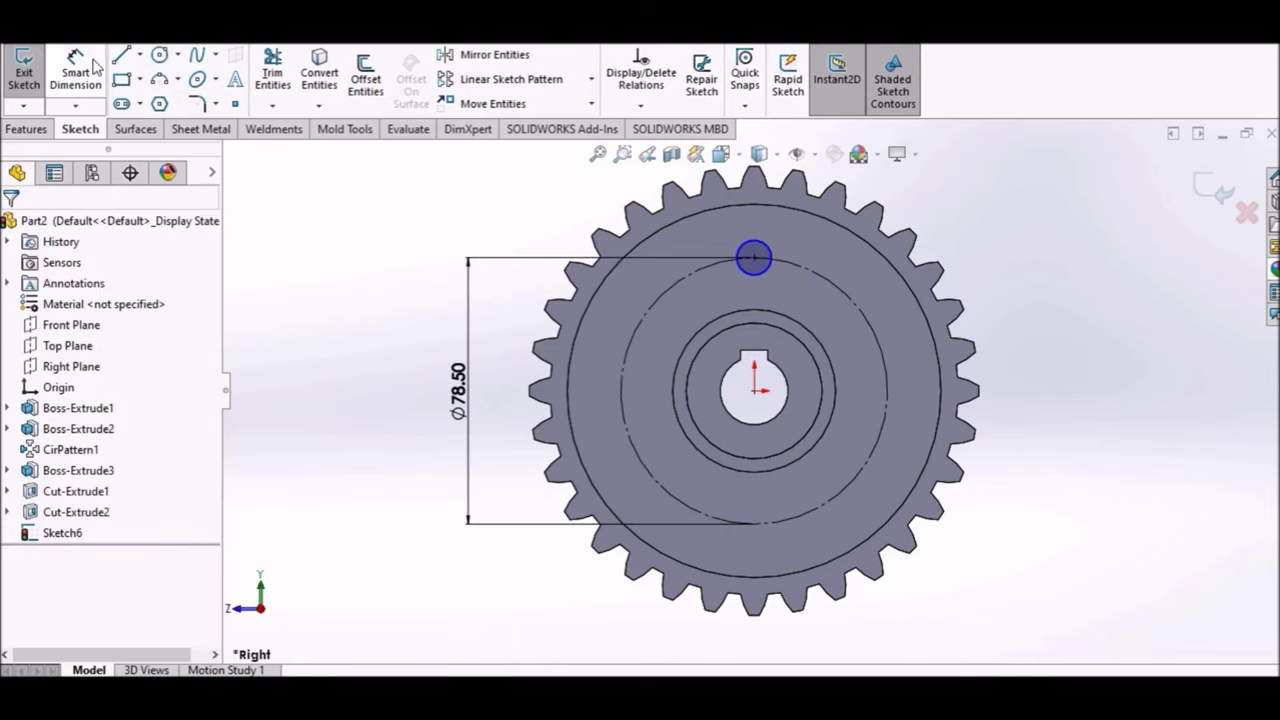
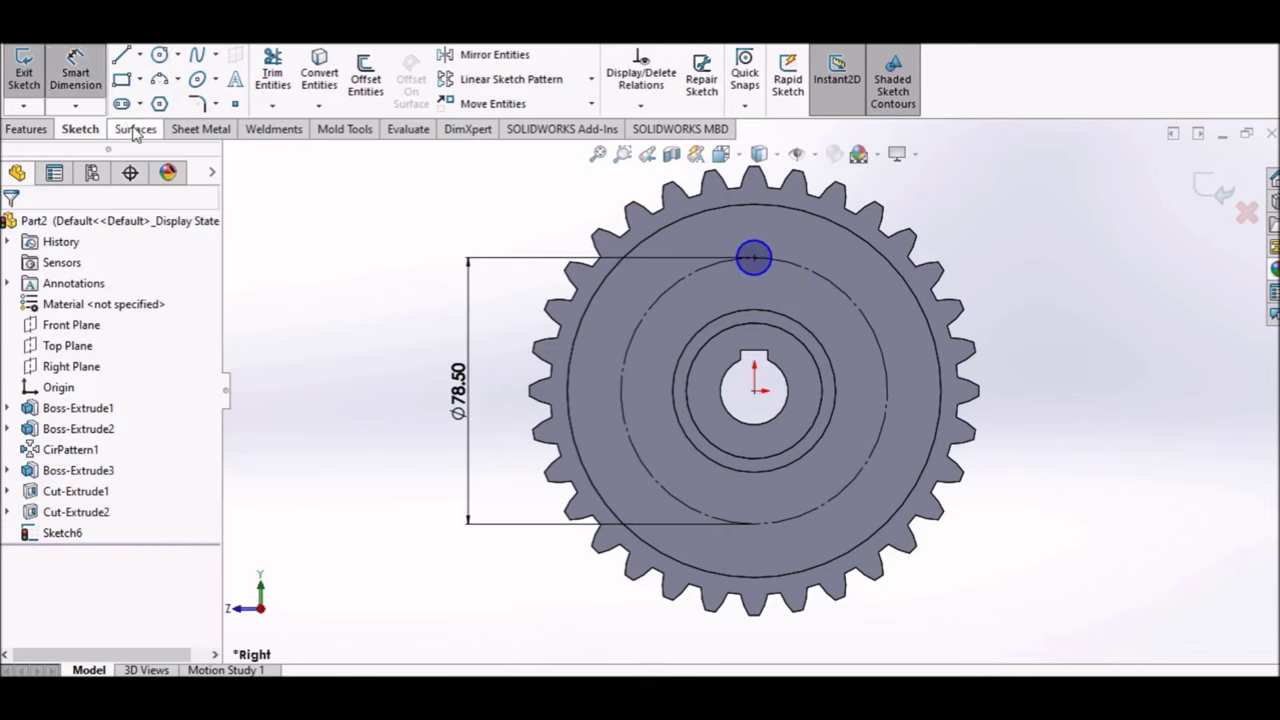
# - Dimension the small circle on the 78.50 construction circle to Ø13 and exit dimensioning
pyautogui.click(735, 250)
pyautogui.press('Return')
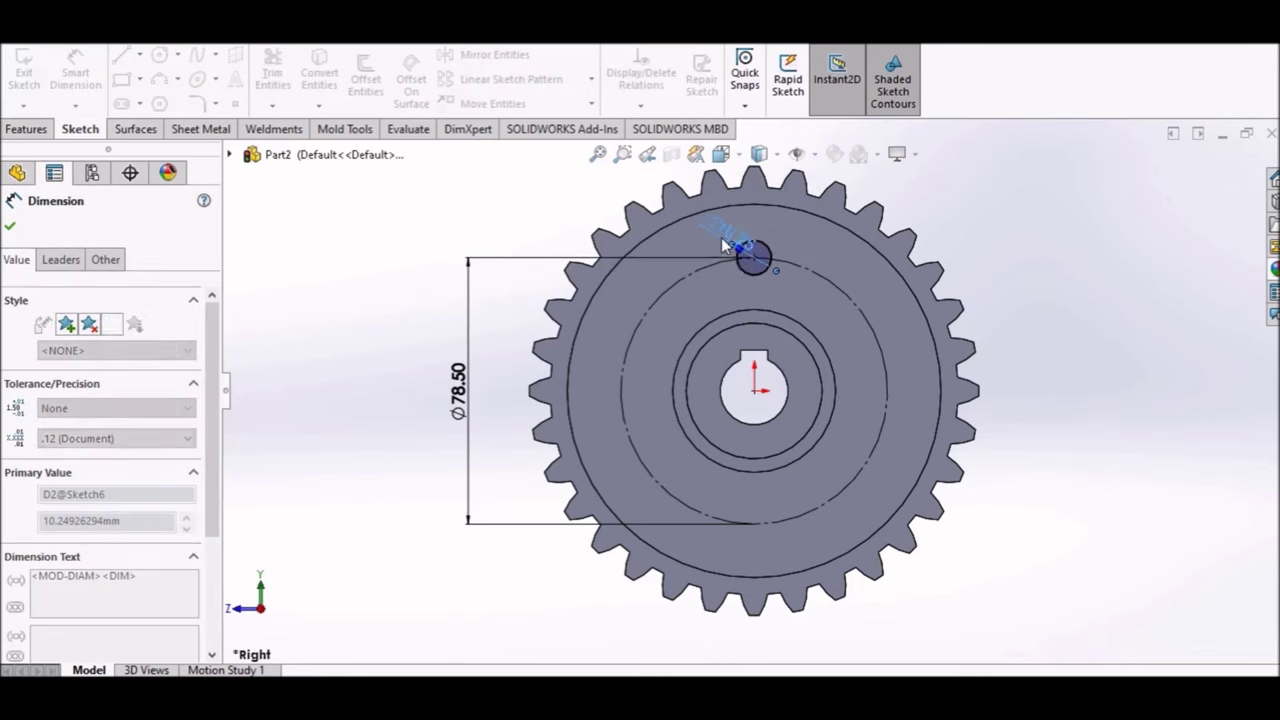
pyautogui.rightClick(440, 195)
pyautogui.click(478, 254)
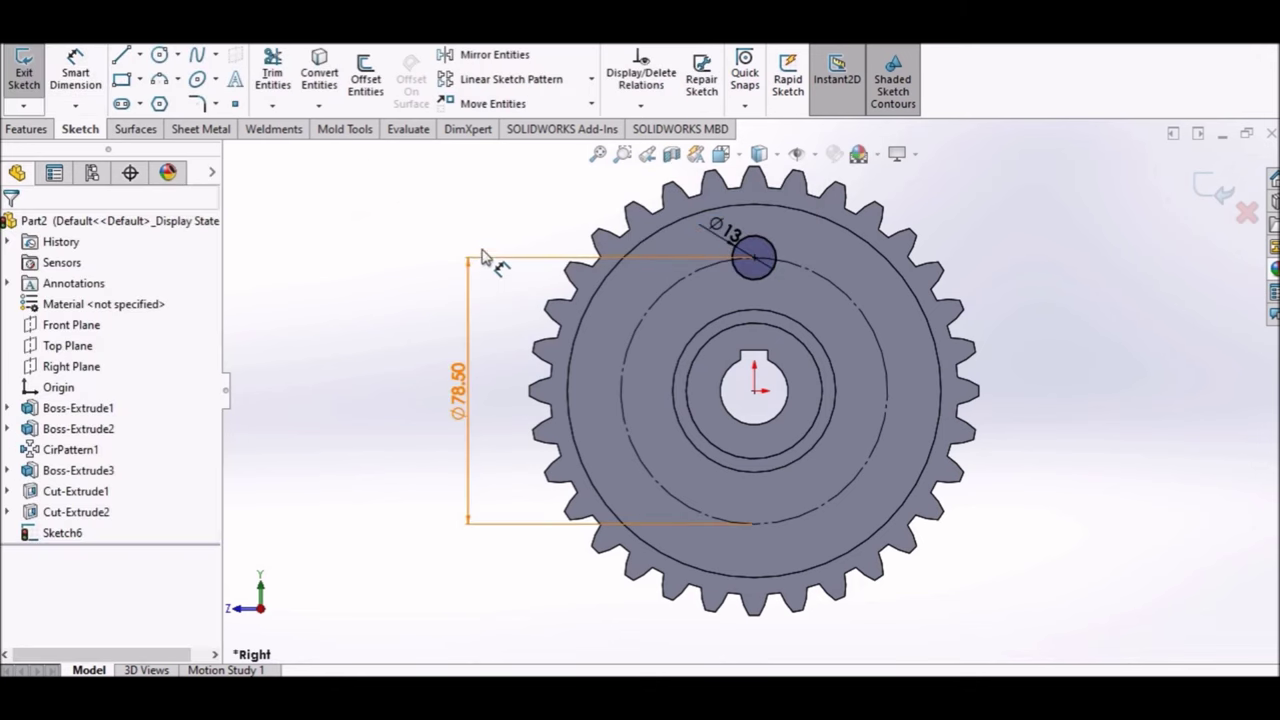
# - Circular-pattern the Ø13 circle into 7 equal instances, replacing the wrongly picked dashed circle
pyautogui.click(591, 80)
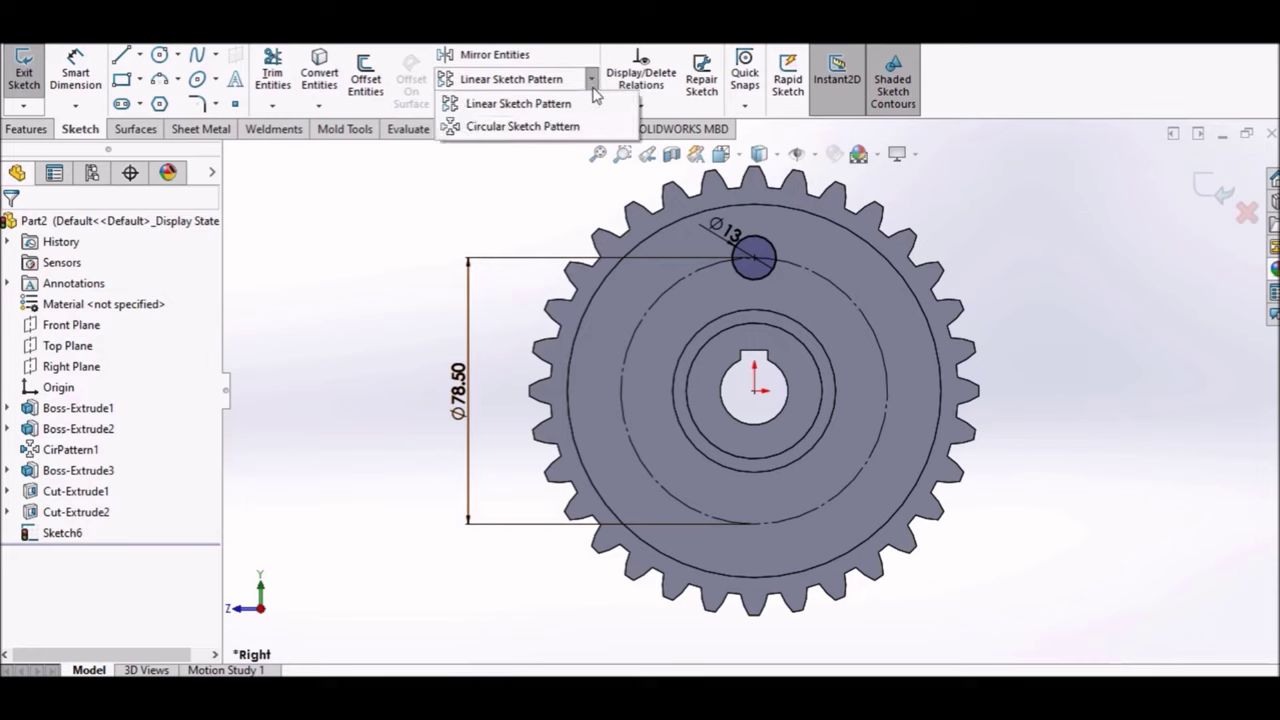
pyautogui.click(547, 124)
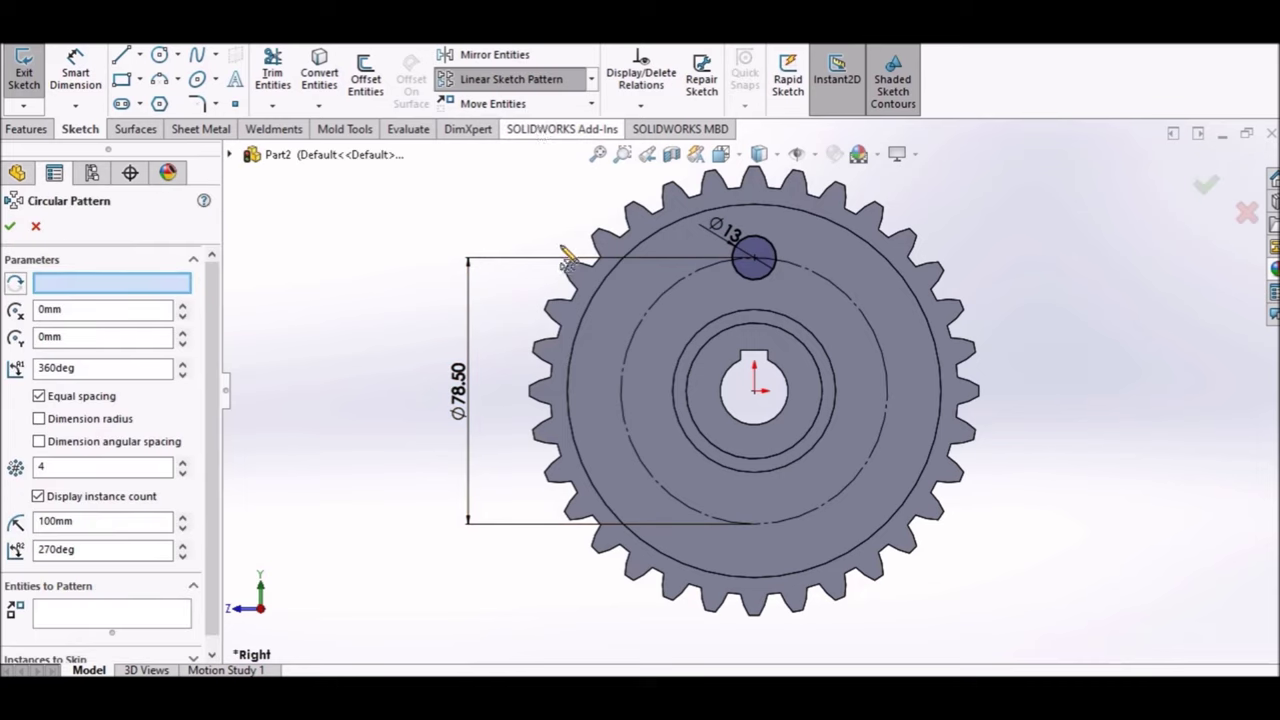
pyautogui.click(682, 284)
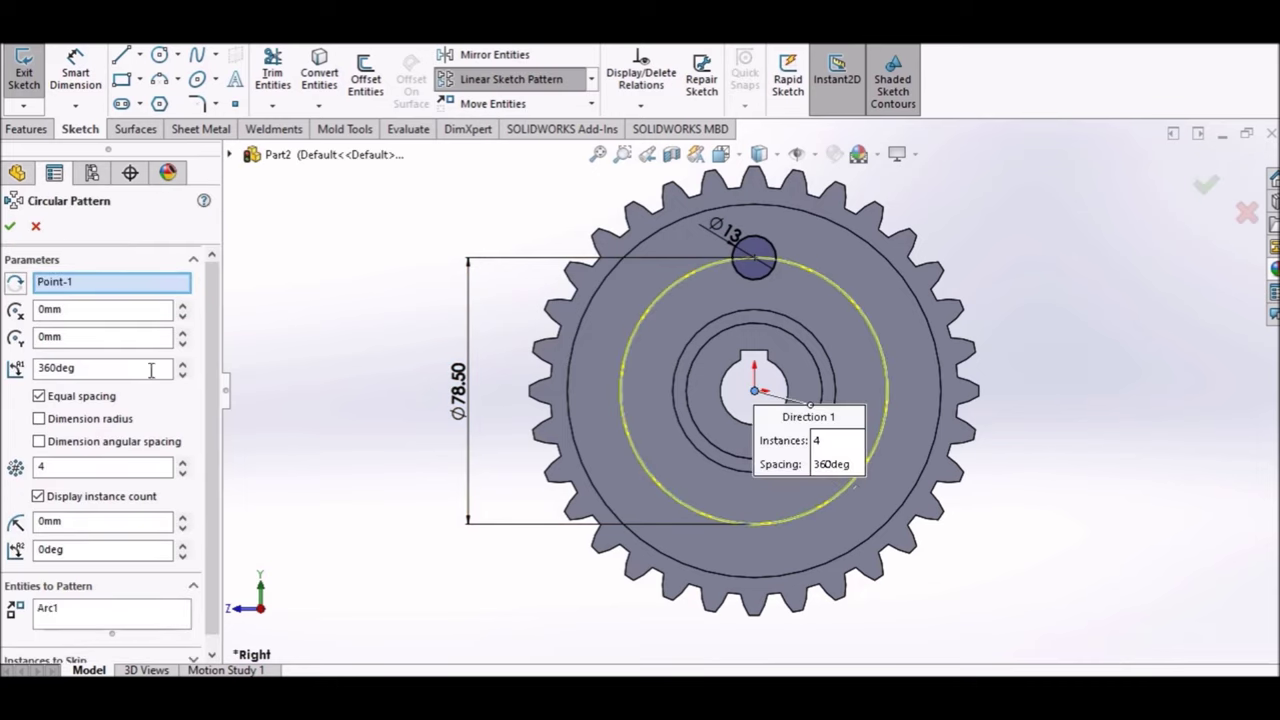
pyautogui.click(62, 467)
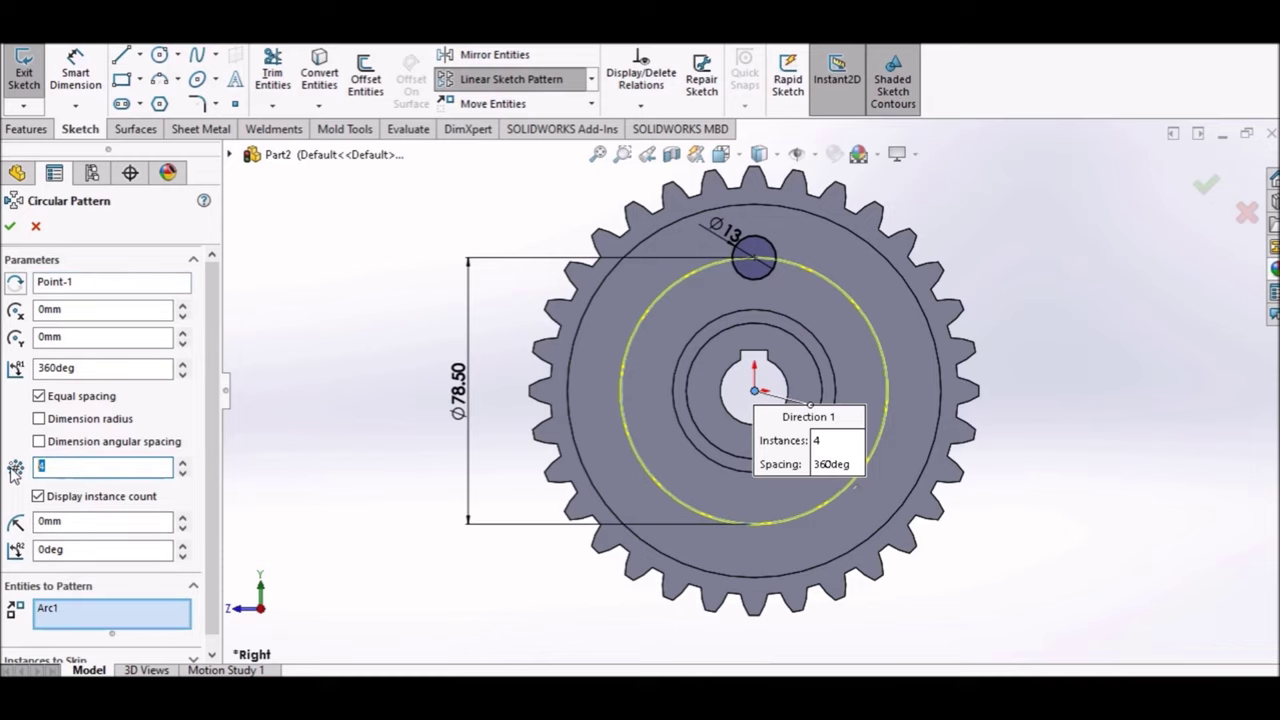
pyautogui.write('7')
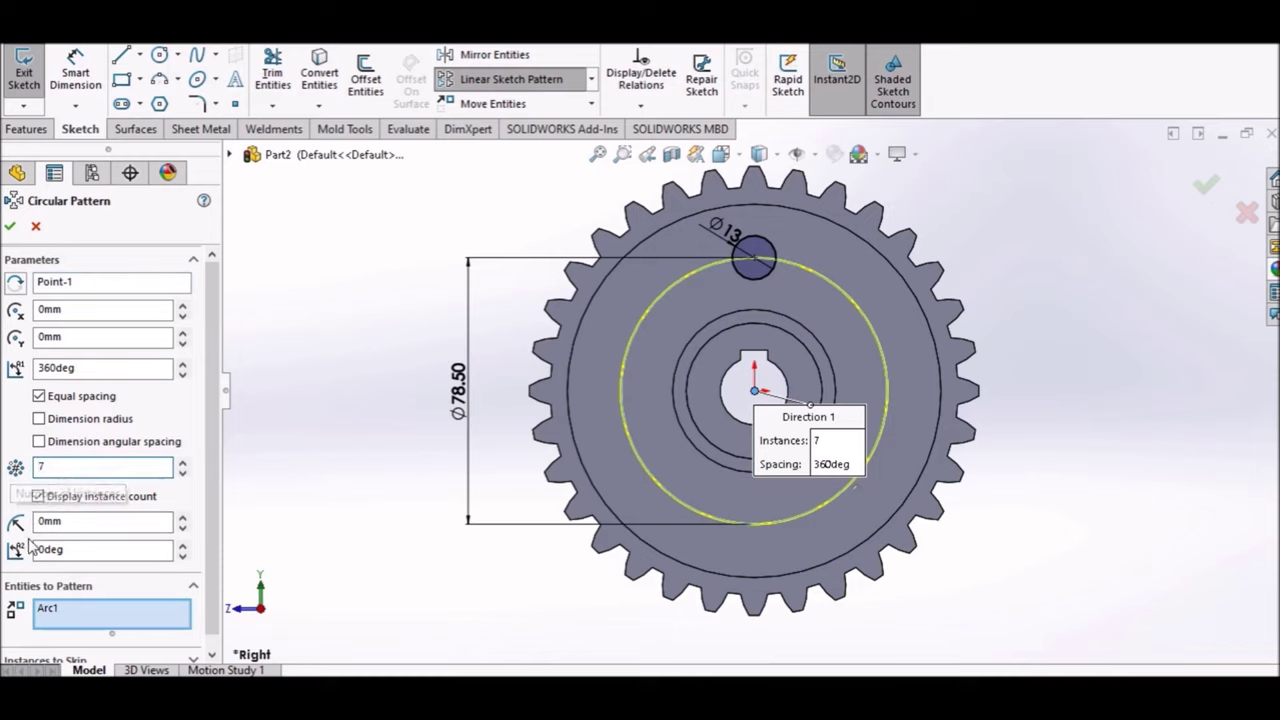
pyautogui.rightClick(48, 612)
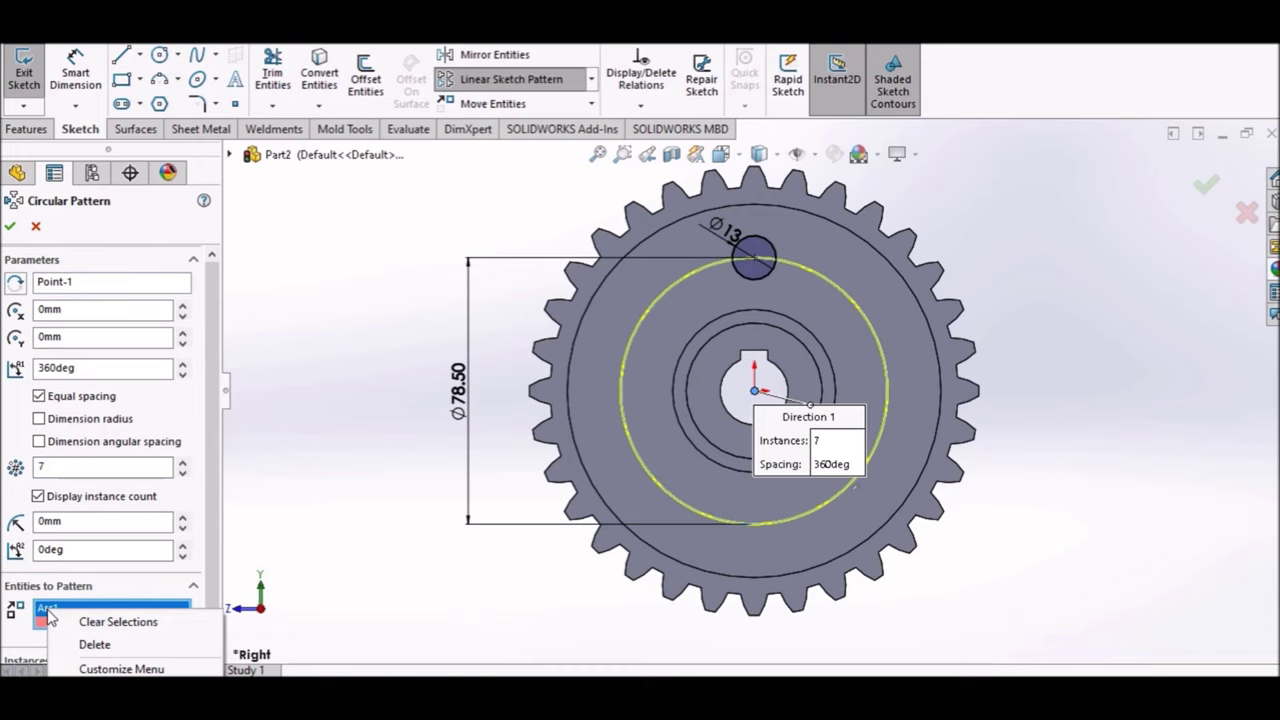
pyautogui.click(92, 645)
pyautogui.click(744, 278)
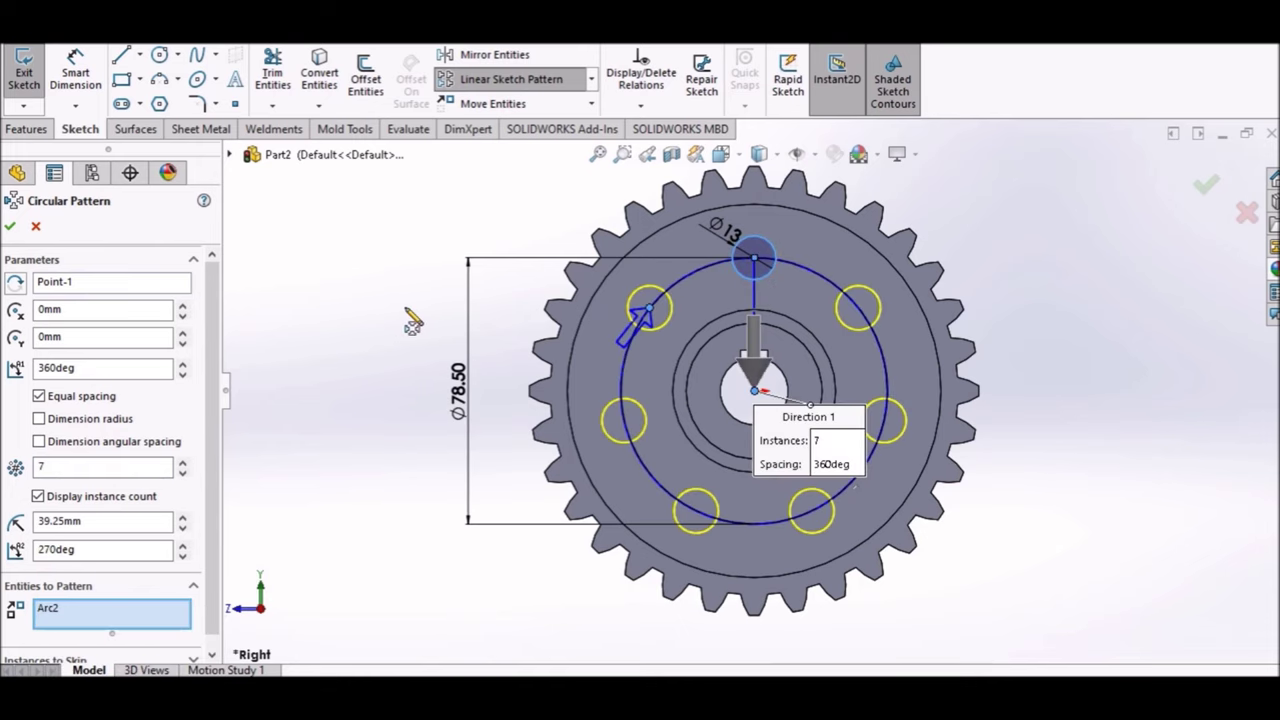
pyautogui.click(11, 228)
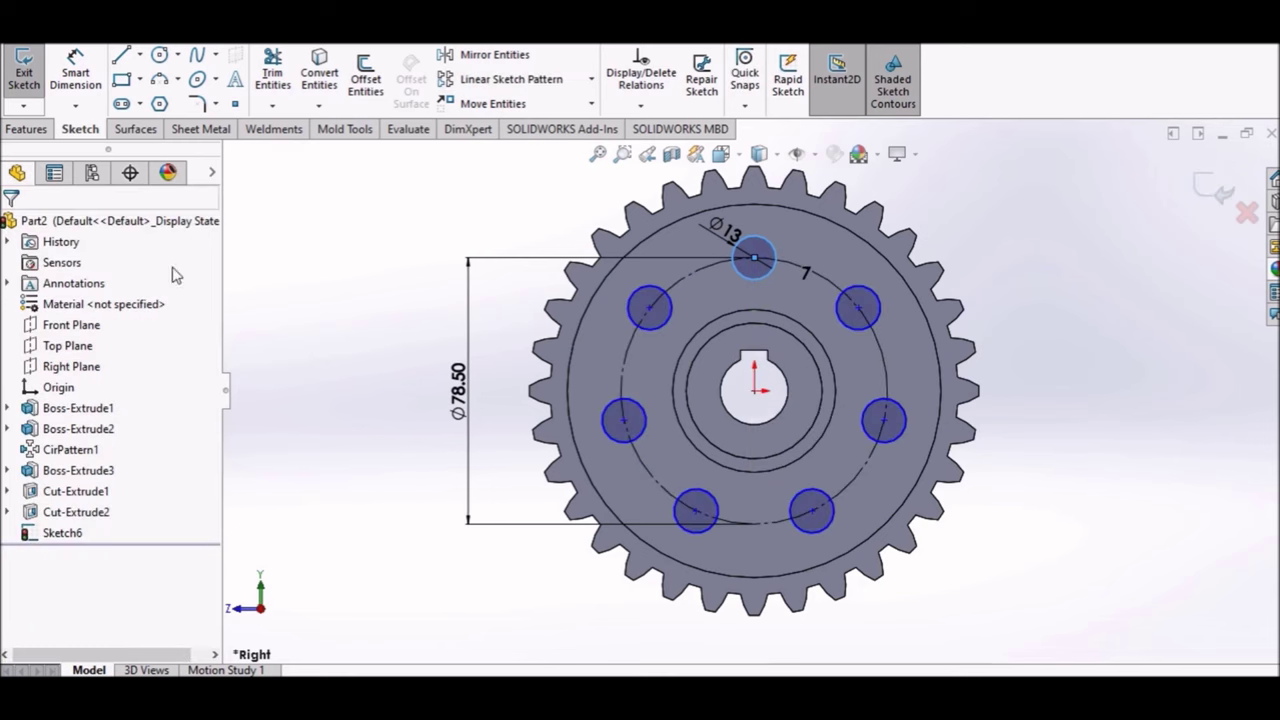
# - Extrude-cut the seven Ø13 circles Through All the gear and orbit to inspect
pyautogui.click(13, 137)
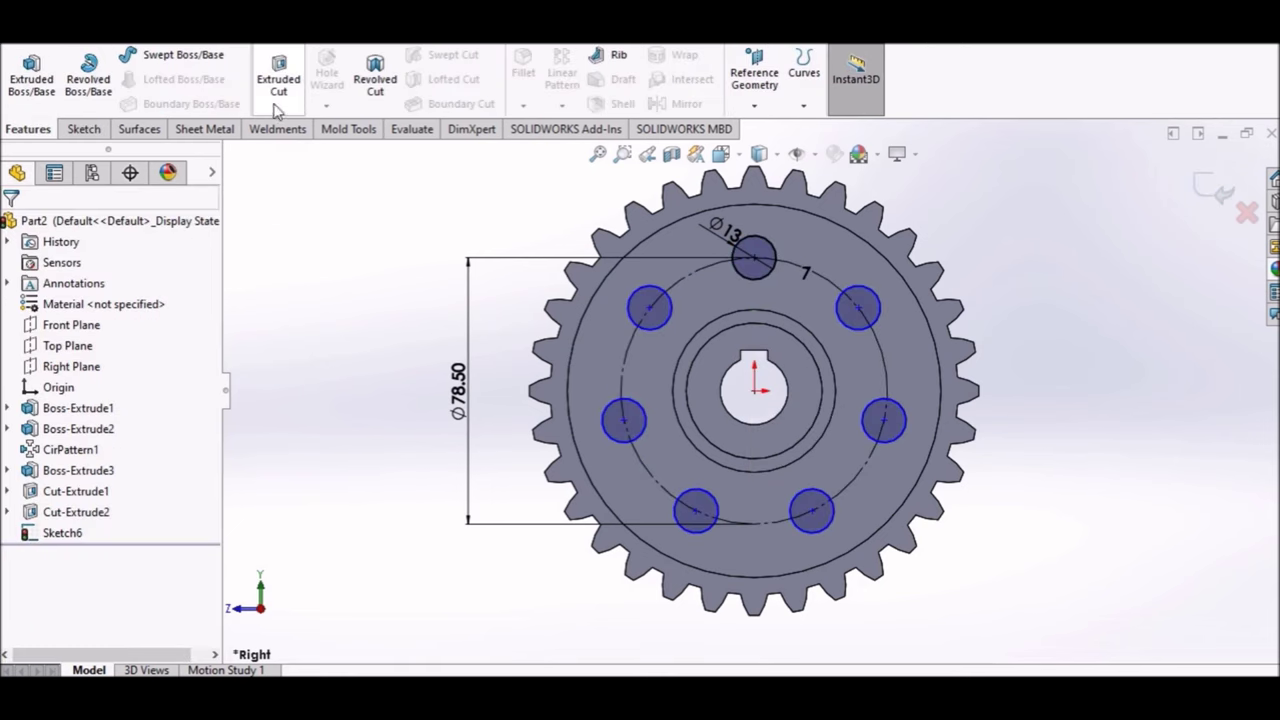
pyautogui.click(278, 78)
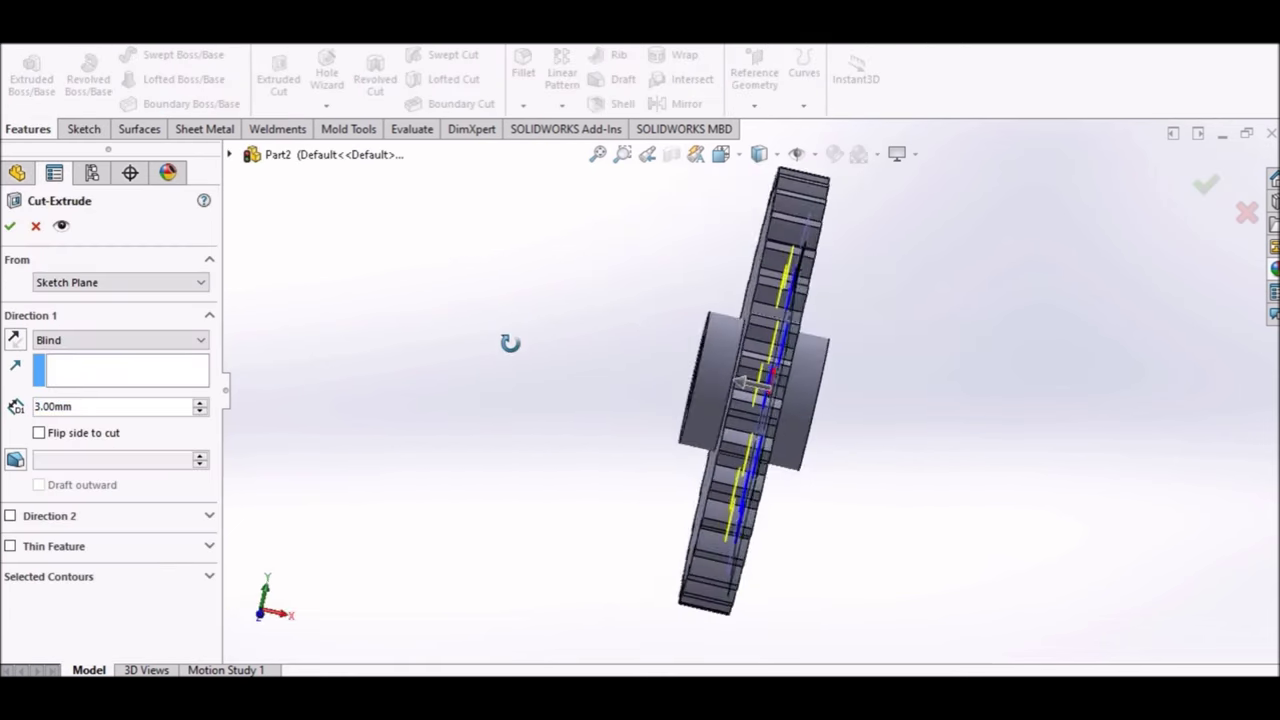
pyautogui.click(200, 340)
pyautogui.click(60, 368)
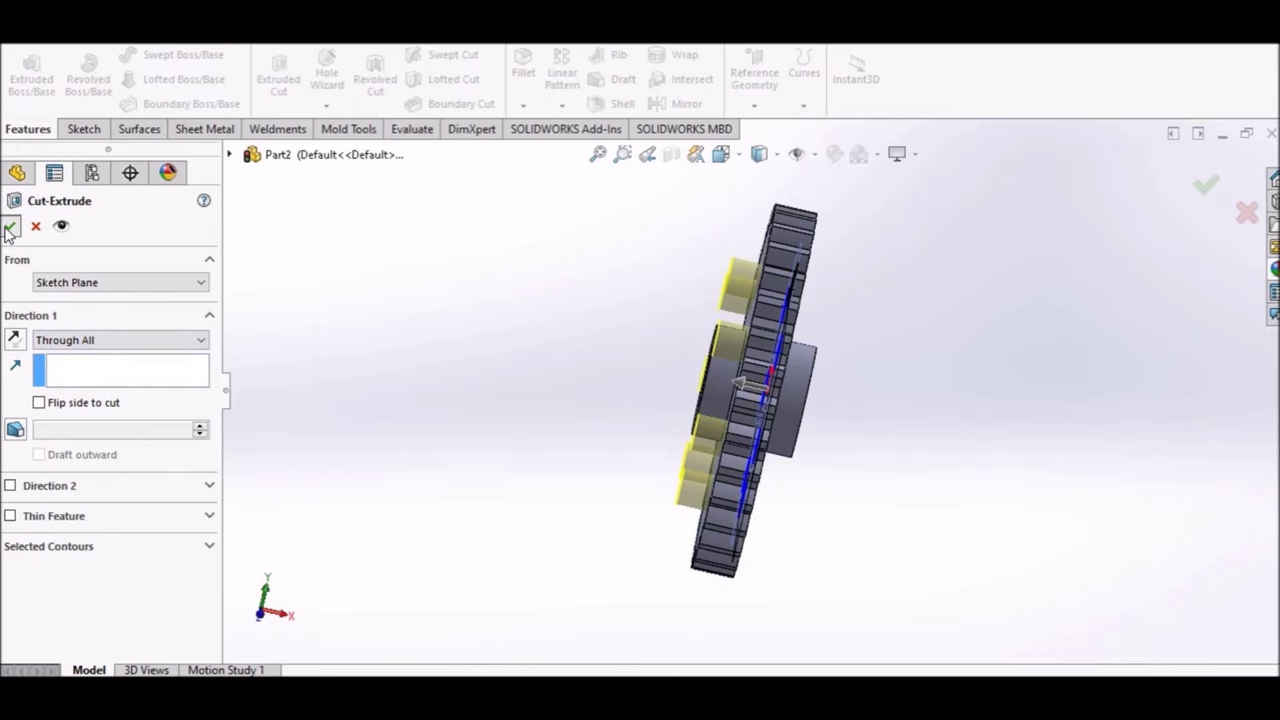
pyautogui.press('Return')
pyautogui.moveTo(537, 323)
pyautogui.mouseDown(button='middle')
pyautogui.moveTo(288, 328)
pyautogui.moveTo(678, 320)
pyautogui.mouseUp(button='middle')
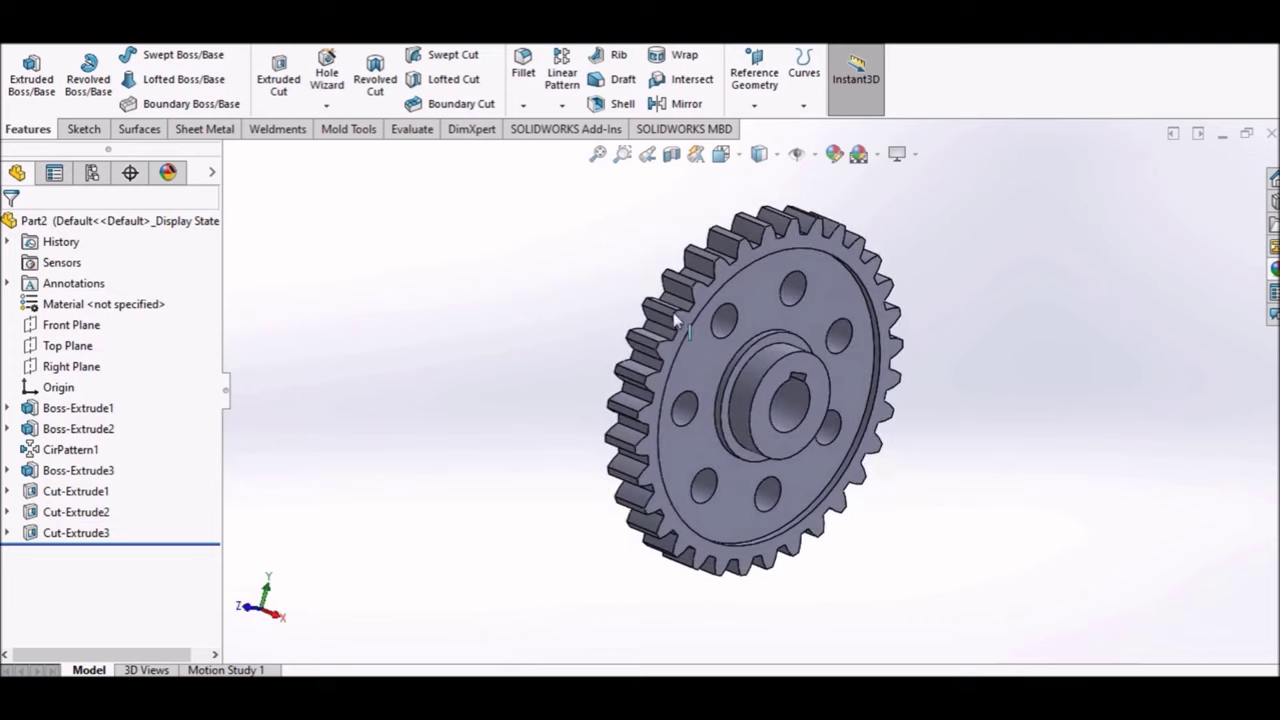
# - Show the gear in Right view and drag a Metal > Brass appearance onto it
pyautogui.click(734, 158)
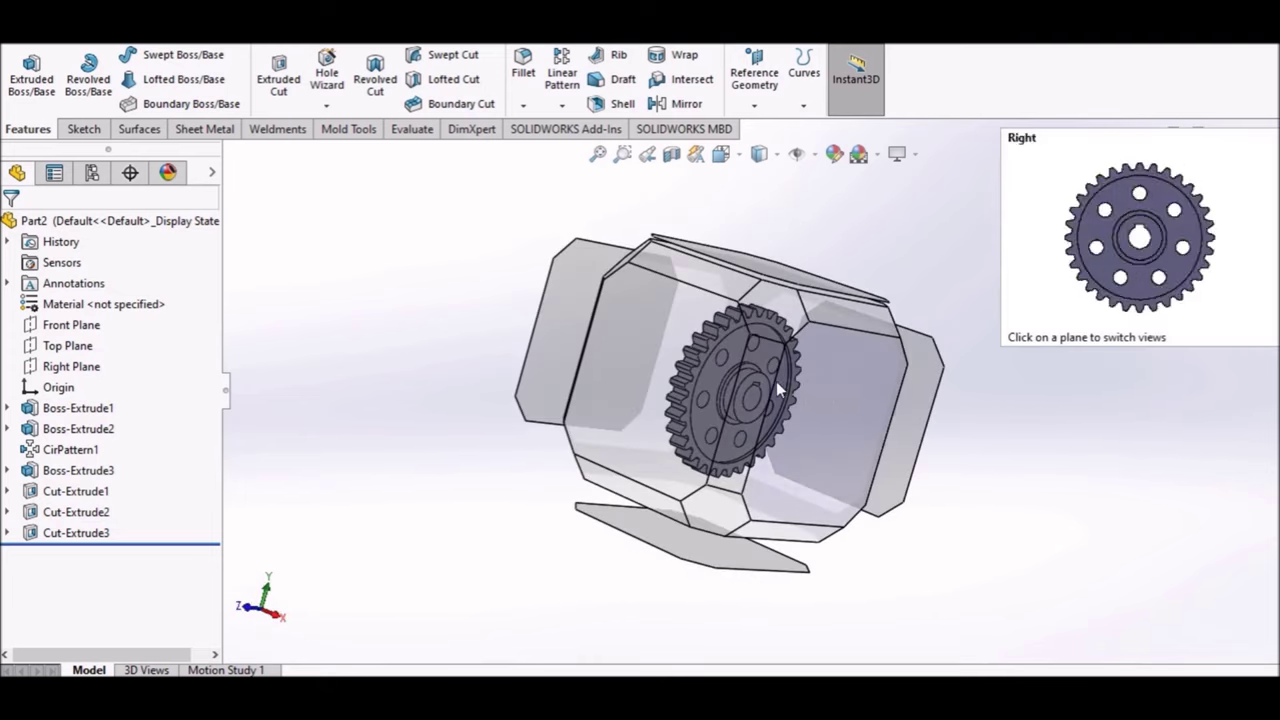
pyautogui.click(760, 388)
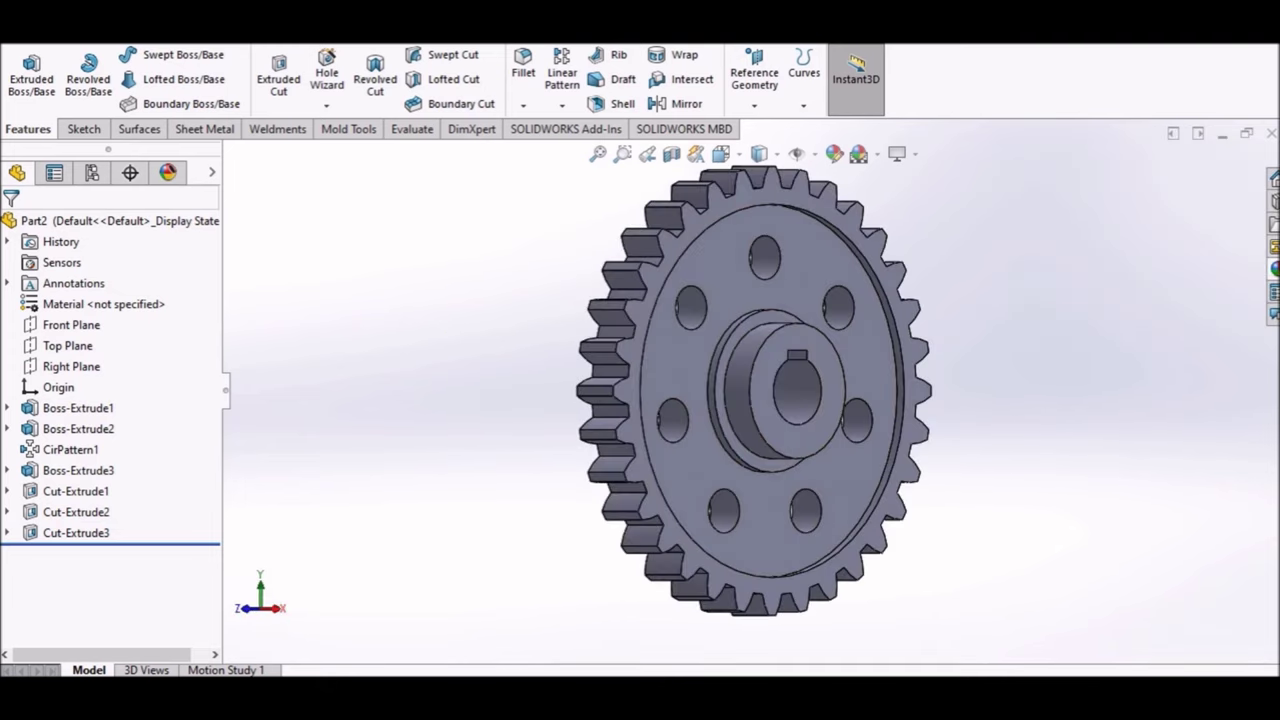
pyautogui.click(1275, 201)
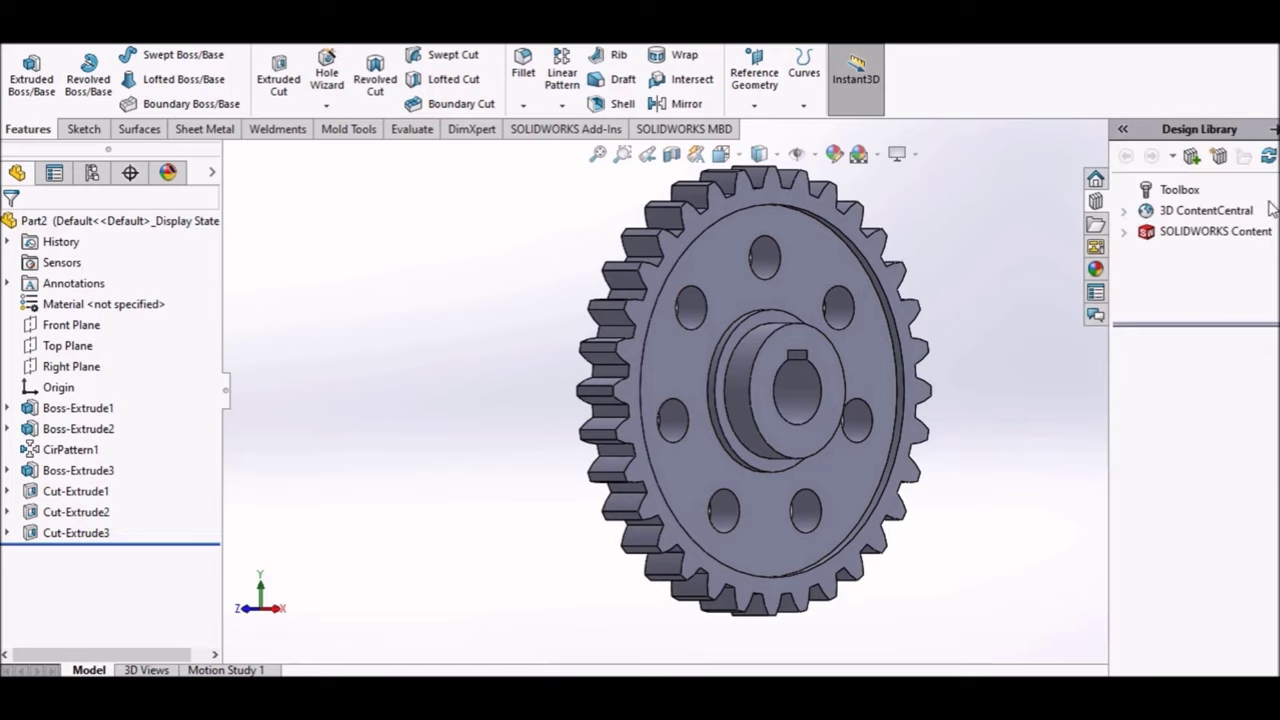
pyautogui.click(1095, 268)
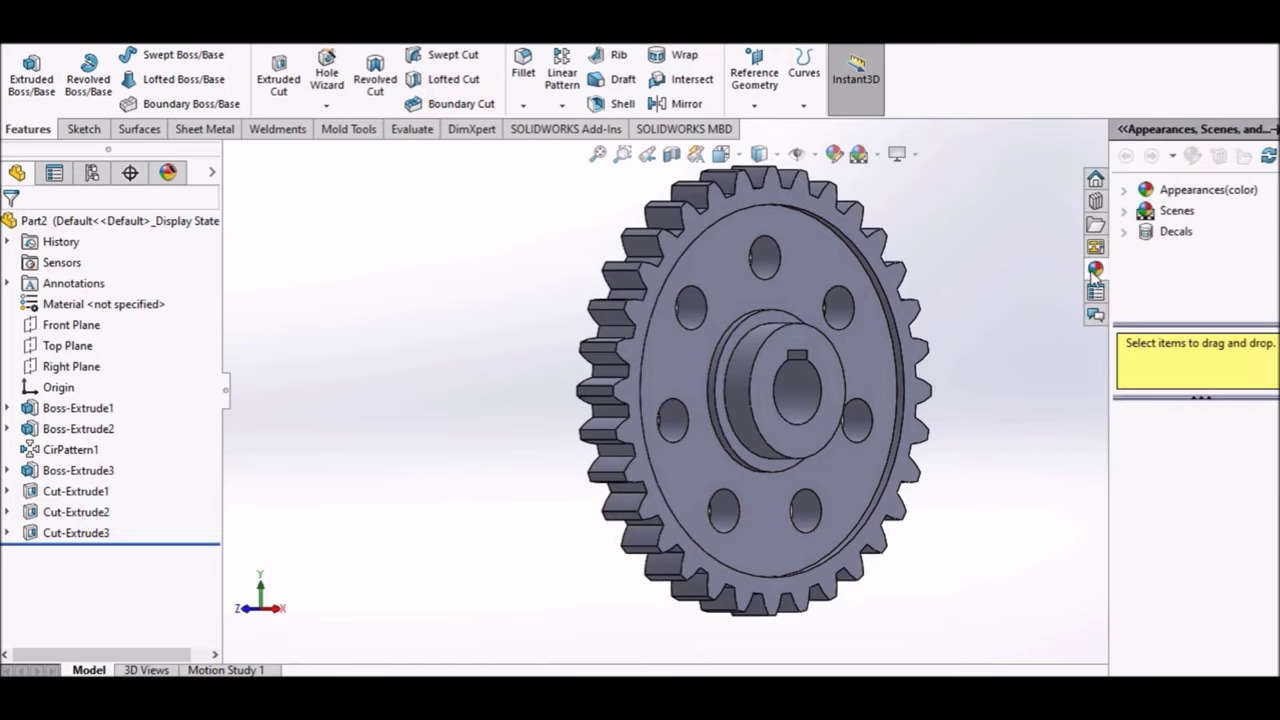
pyautogui.click(1124, 190)
pyautogui.click(1147, 231)
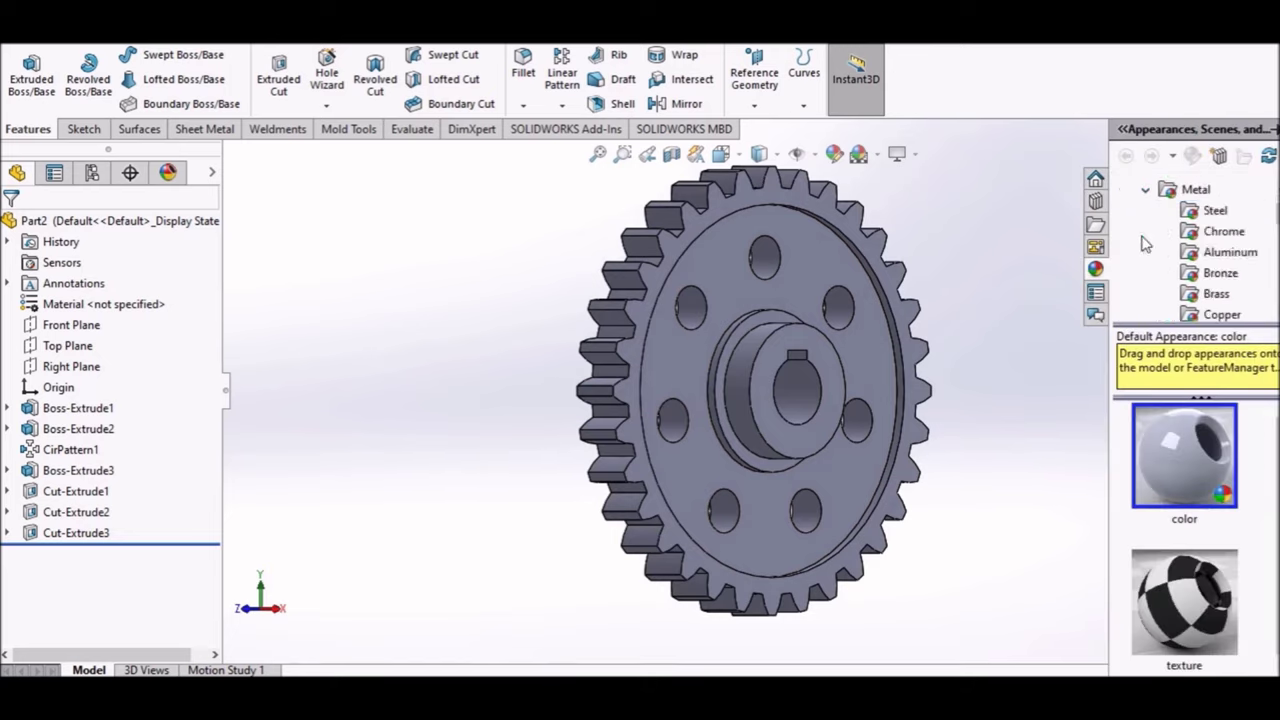
pyautogui.click(1203, 297)
pyautogui.moveTo(1184, 455); pyautogui.dragTo(880, 380)
# - Try the brushed brass and satin finish brass appearances, orbiting the gear to compare
pyautogui.click(1167, 571)
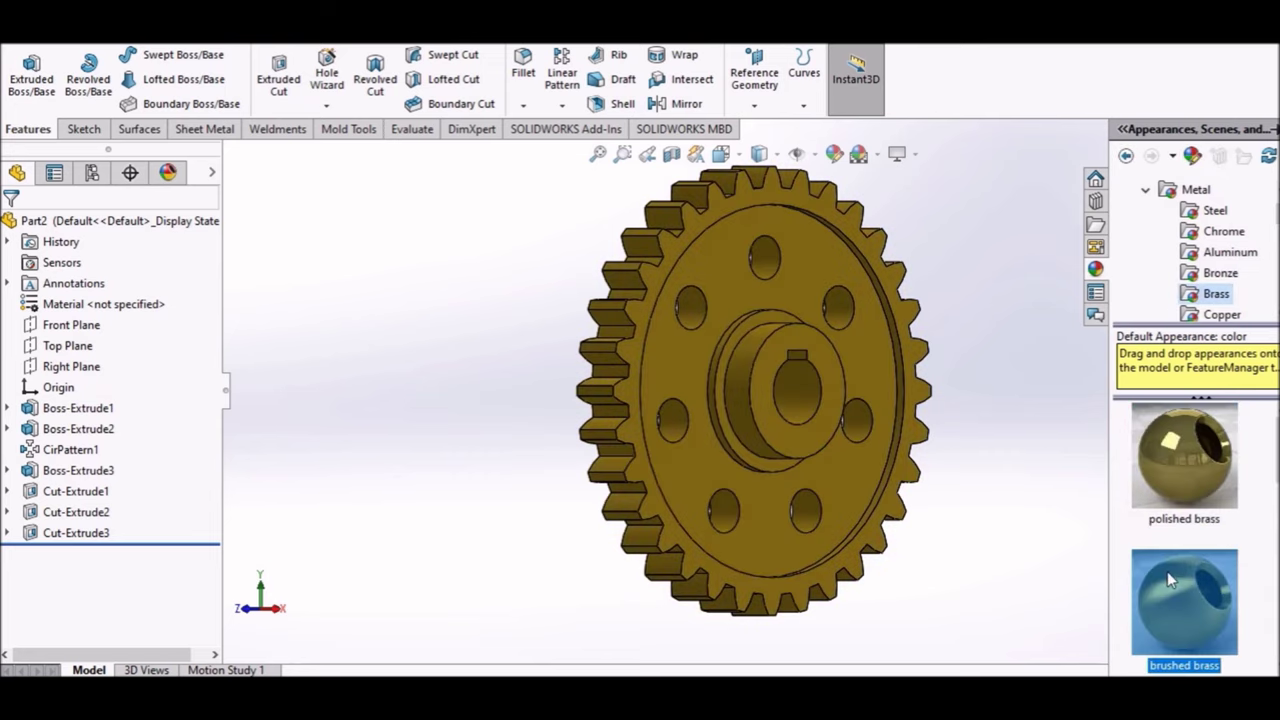
pyautogui.moveTo(830, 270); pyautogui.dragTo(960, 275, button='middle')
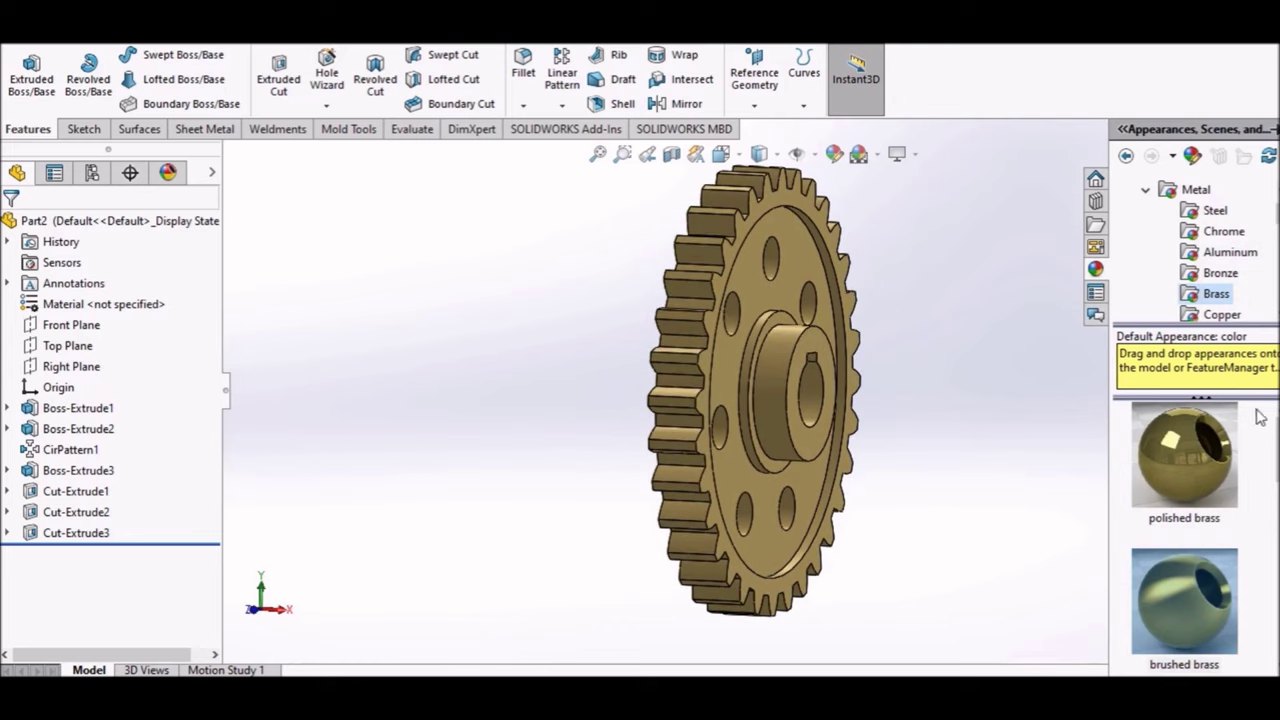
pyautogui.scroll(-2, 1230, 480)
pyautogui.scroll(-1, 1210, 520)
pyautogui.click(1200, 562)
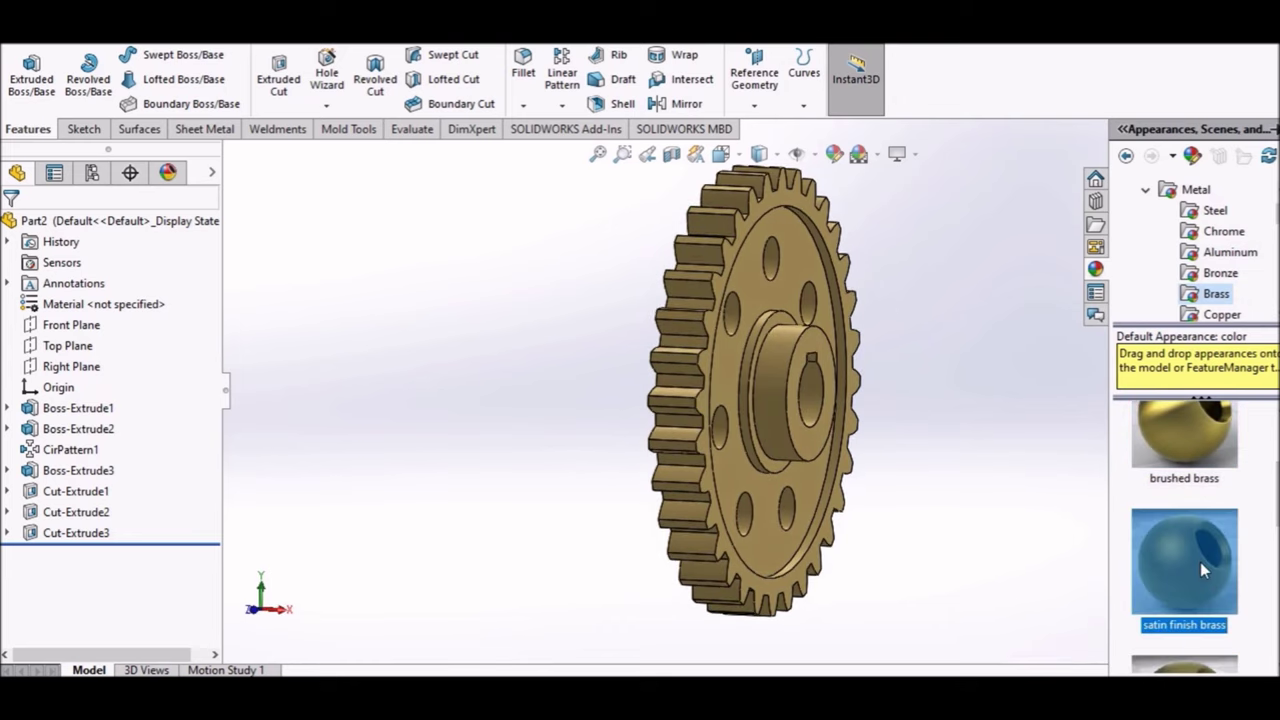
pyautogui.scroll(-1, 1192, 456)
pyautogui.moveTo(880, 310); pyautogui.dragTo(970, 310, button='middle')
# - Display the brass gear in the Isometric view
pyautogui.click(720, 153)
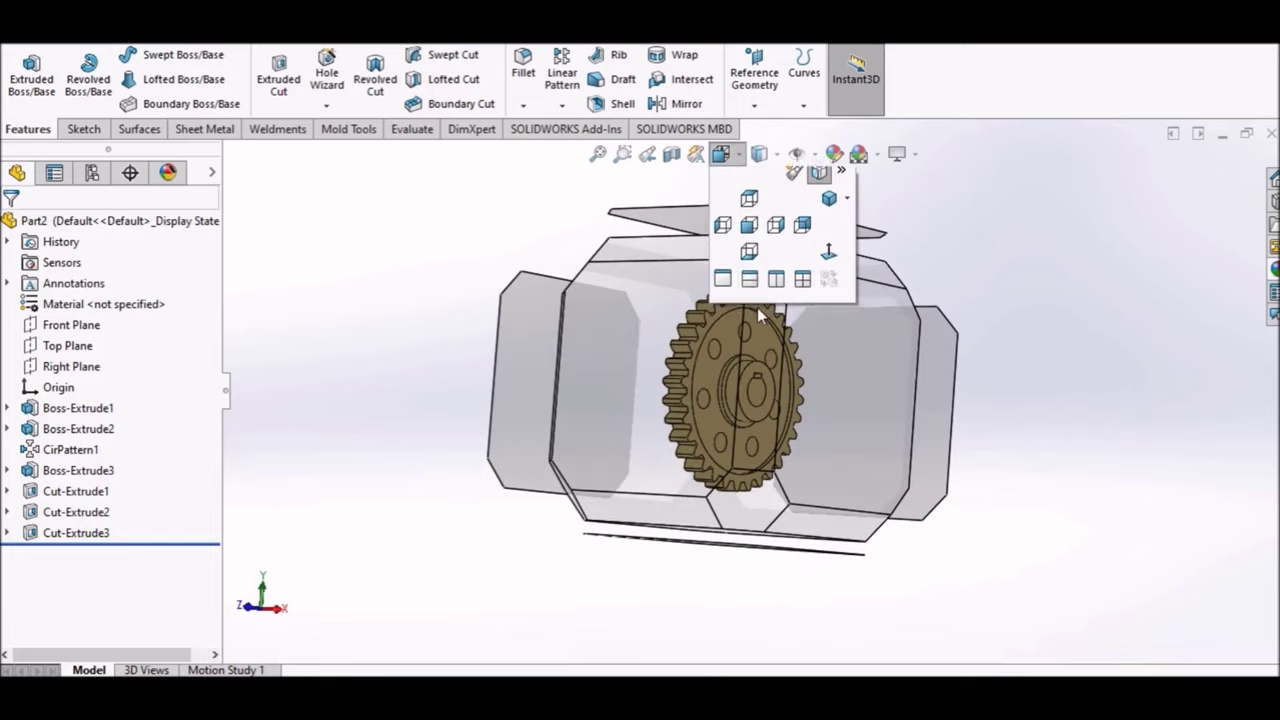
pyautogui.click(776, 270)
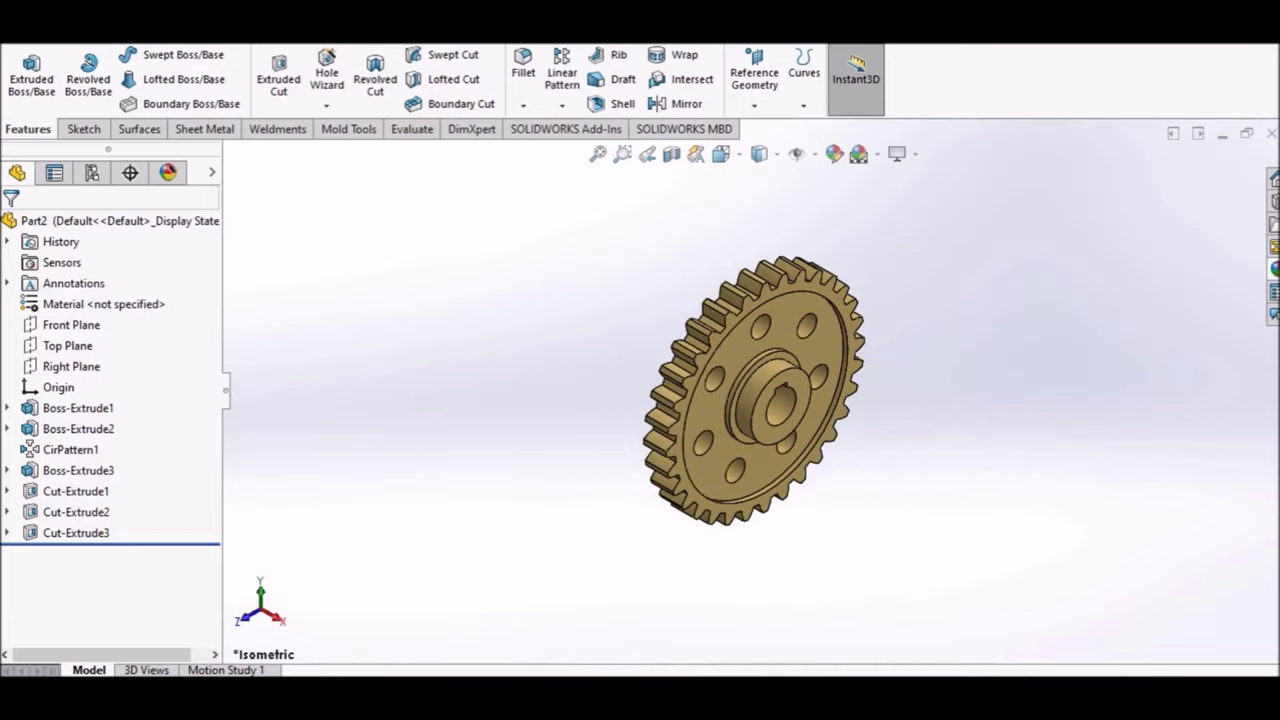
pyautogui.hotkey('alt', 'f')
pyautogui.click(503, 253)
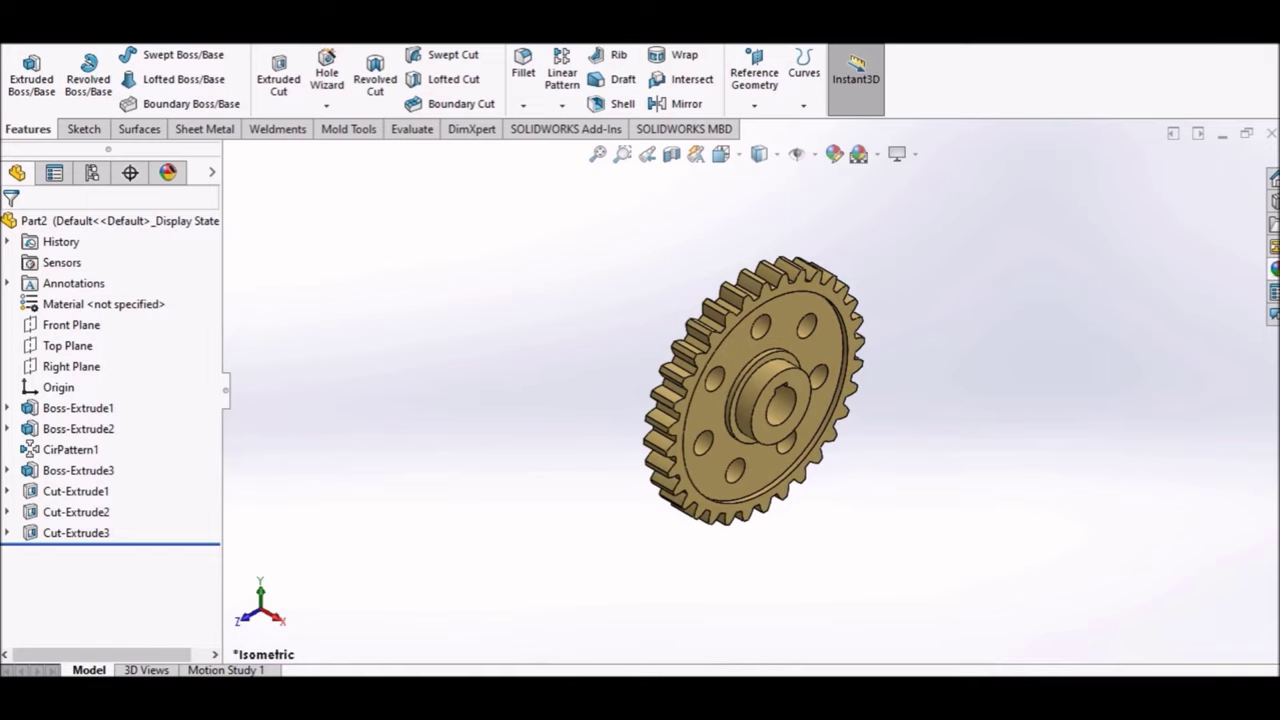